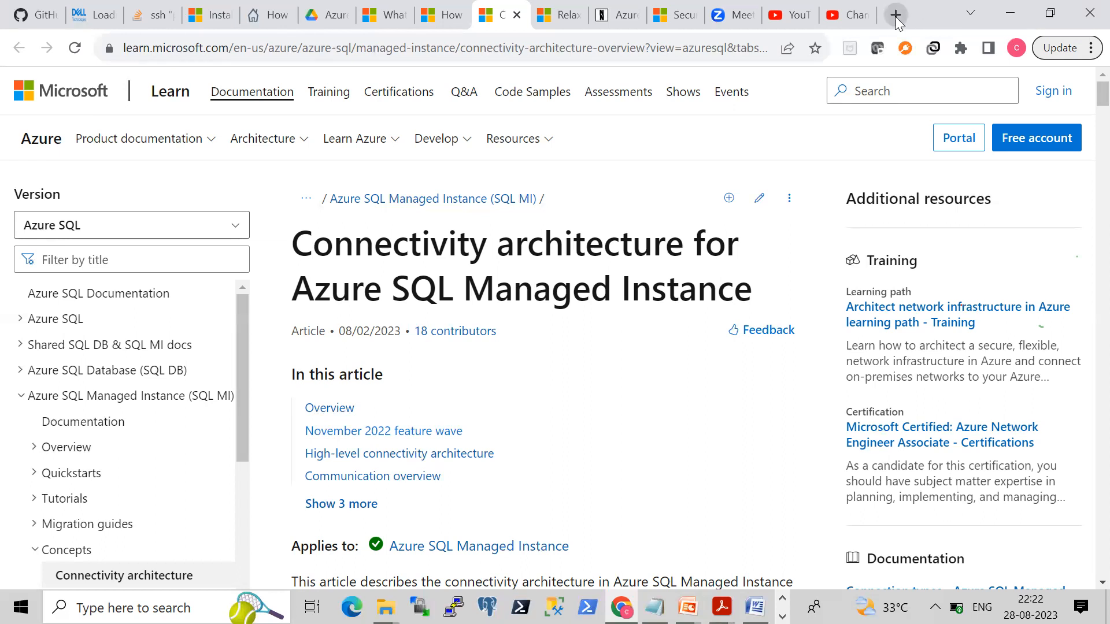
- Open portal.azure.com in a new Chrome tab to reach the Azure portal home page
left_click(896, 14)
type("portal.azure.com")
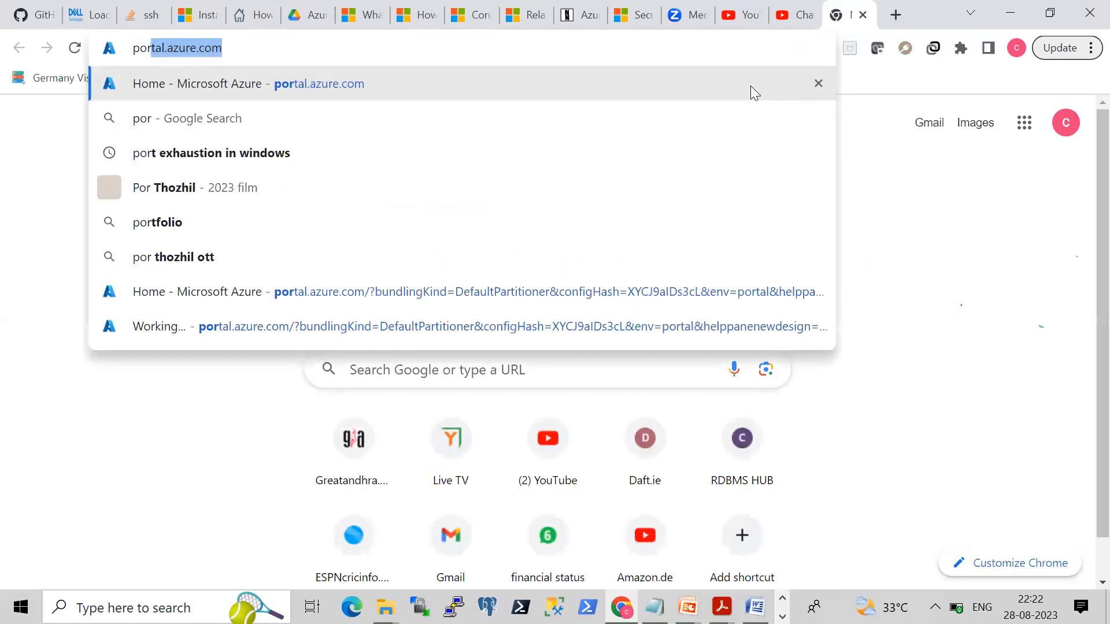
key("Return")
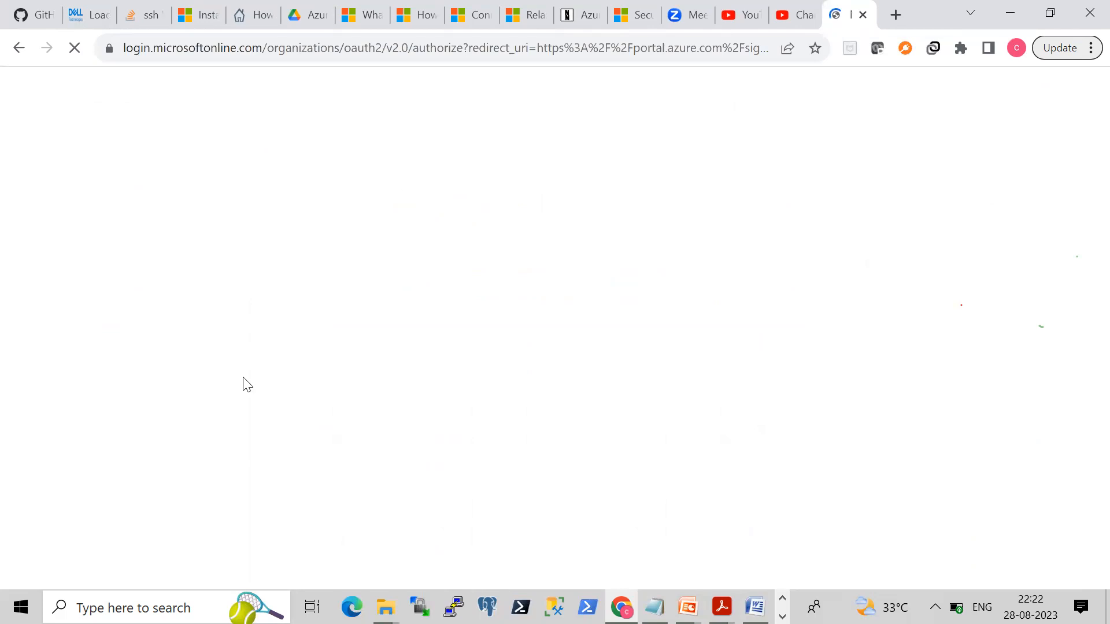
mouse_move(254, 607)
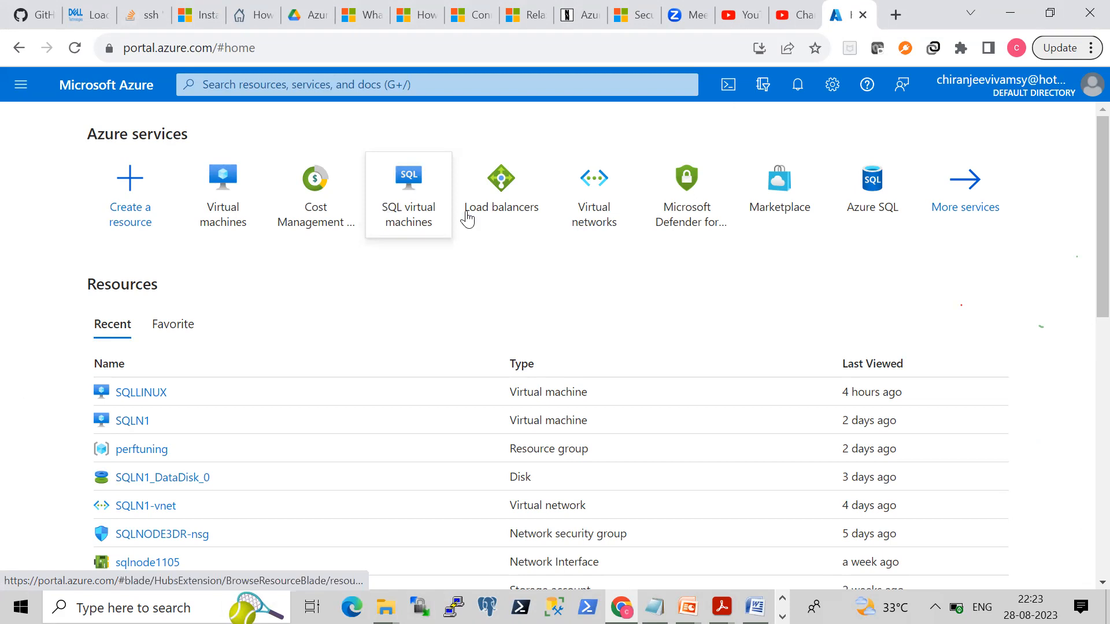
- Search the portal for 'managed insta', then open the SQL virtual machines list showing SQLN1
left_click(291, 87)
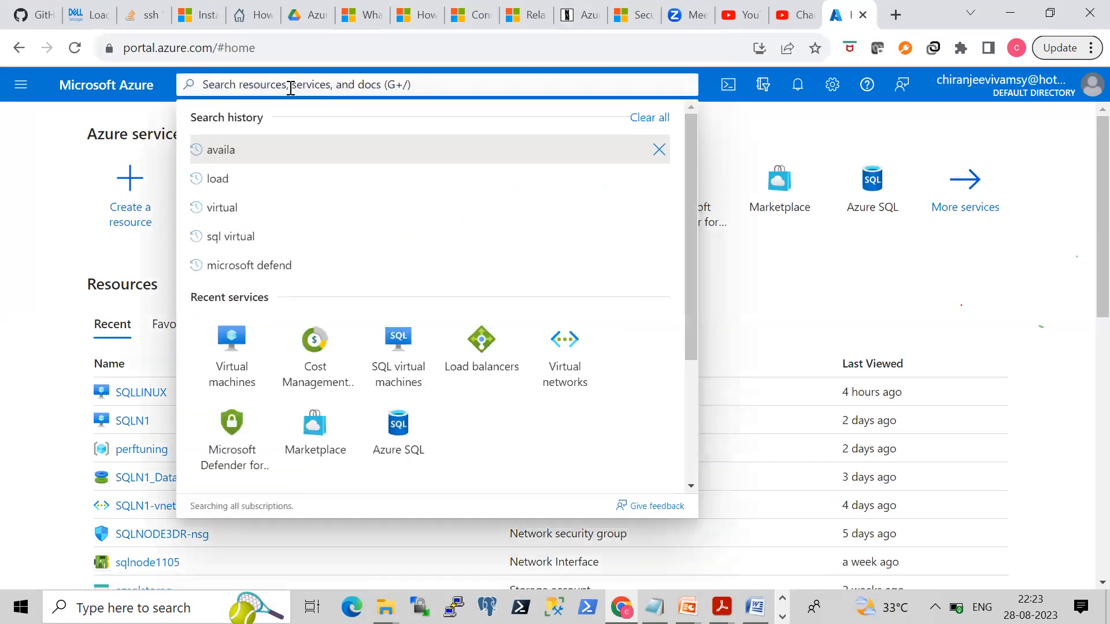
type("azure managed ins")
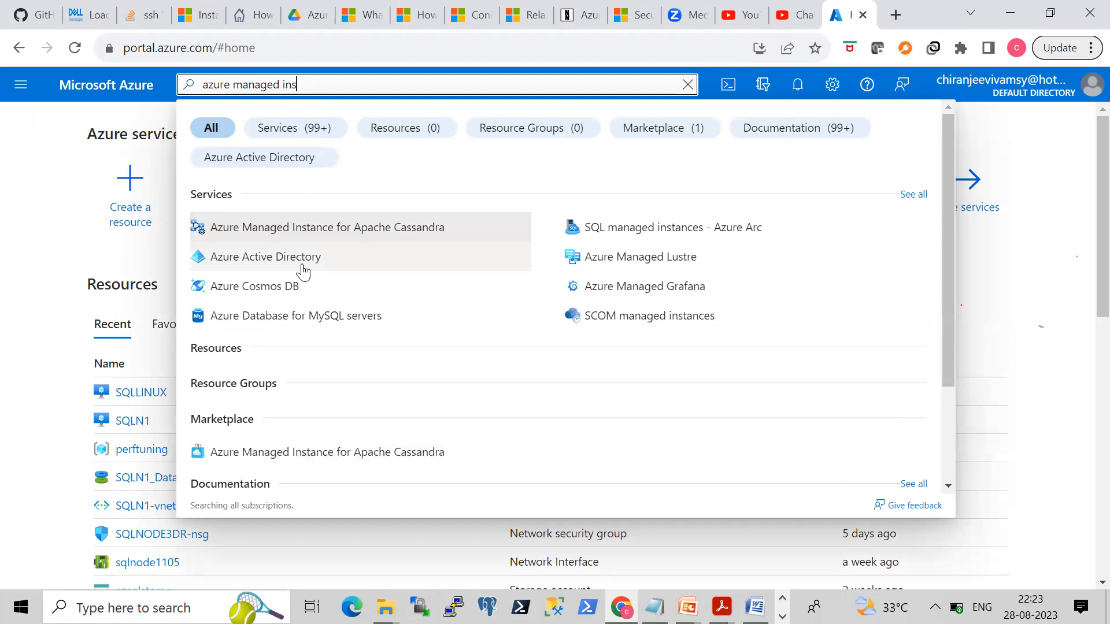
type("s")
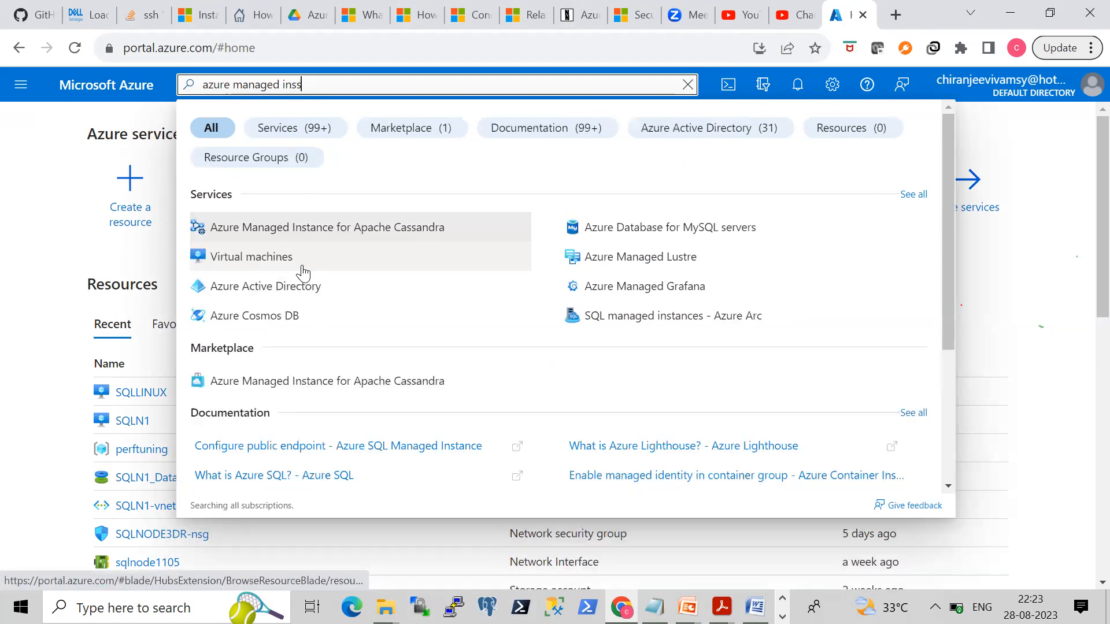
key("BackSpace")
key("BackSpace")
key("BackSpace")
key("BackSpace")
key("BackSpace")
key("BackSpace")
key("BackSpace")
key("BackSpace")
key("BackSpace")
key("BackSpace")
key("BackSpace")
key("BackSpace")
key("BackSpace")
key("BackSpace")
key("BackSpace")
key("BackSpace")
key("BackSpace")
key("BackSpace")
type("manage")
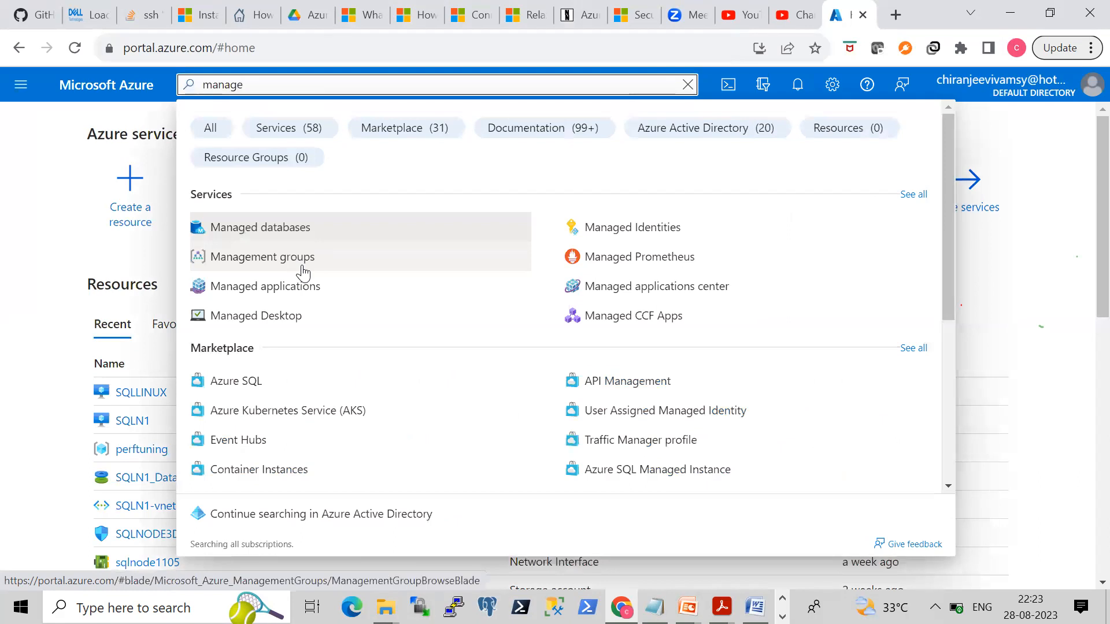
type("d ins")
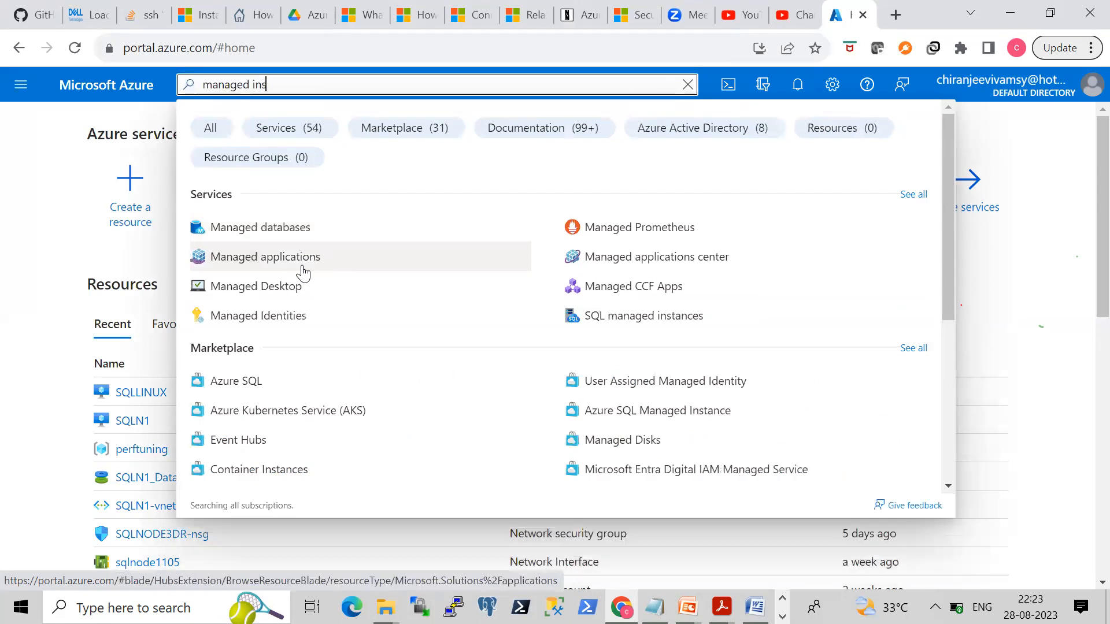
type("ta")
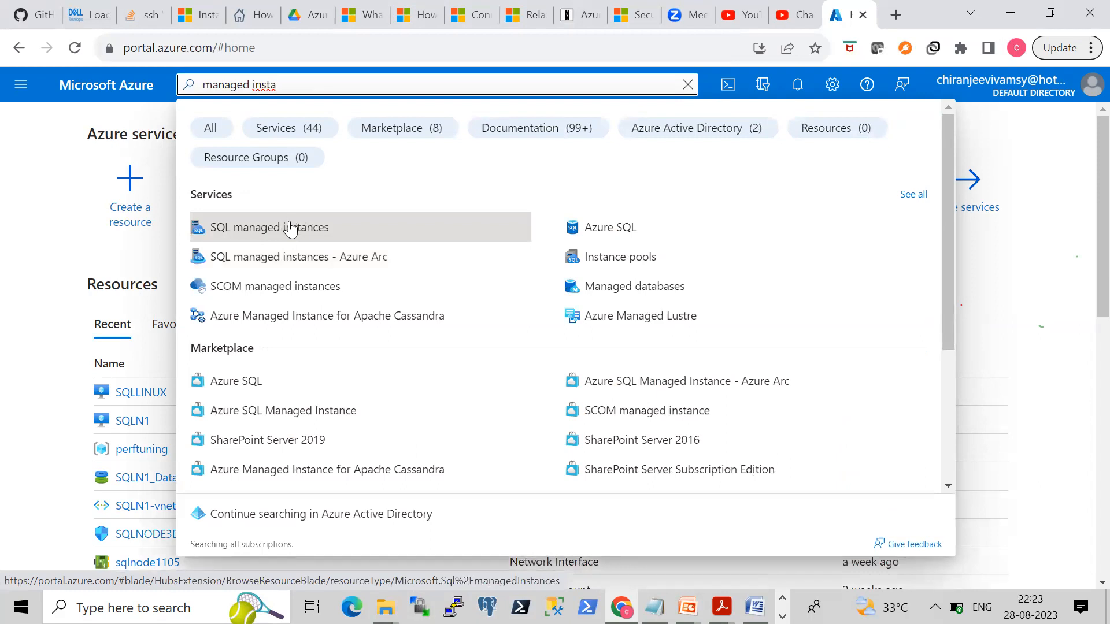
left_click(1057, 259)
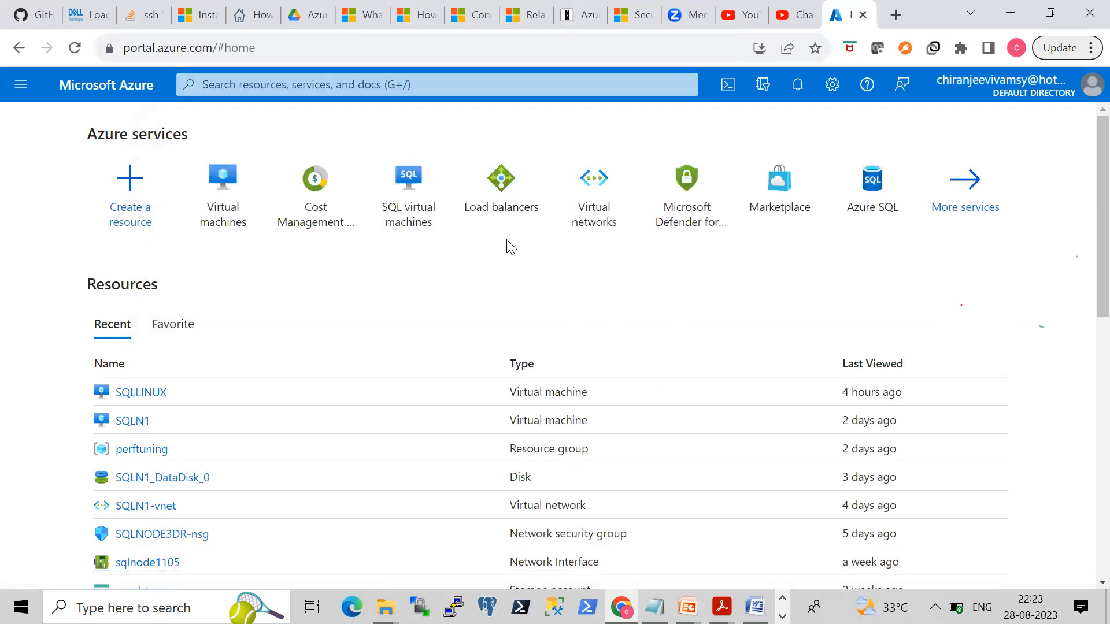
left_click(397, 214)
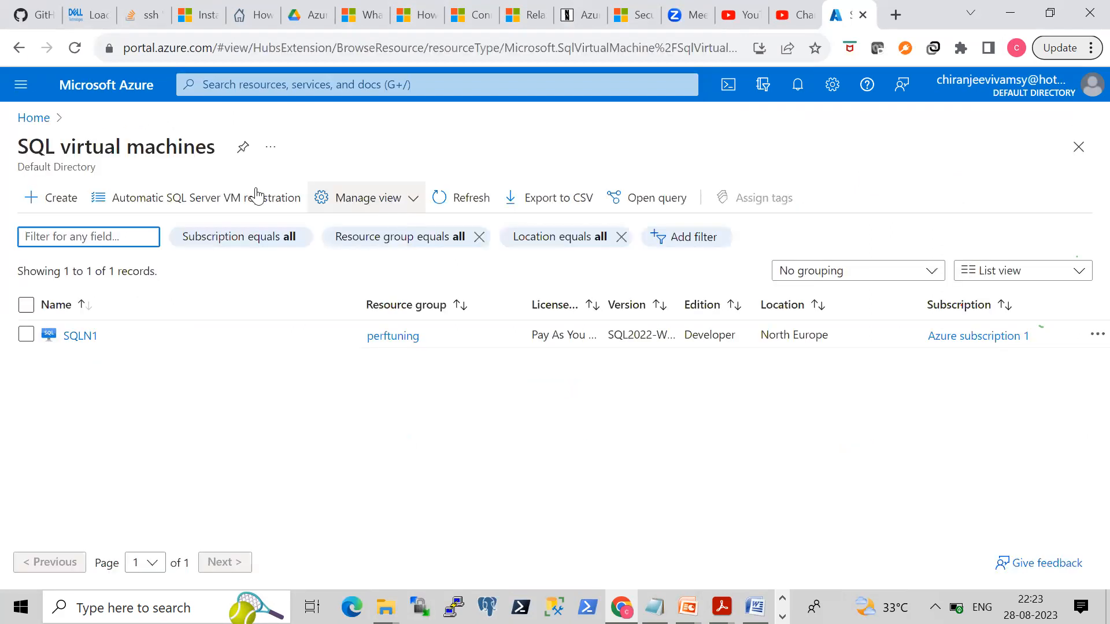
- Choose + Create on the SQL virtual machines page to reach the SQL deployment options
left_click(57, 200)
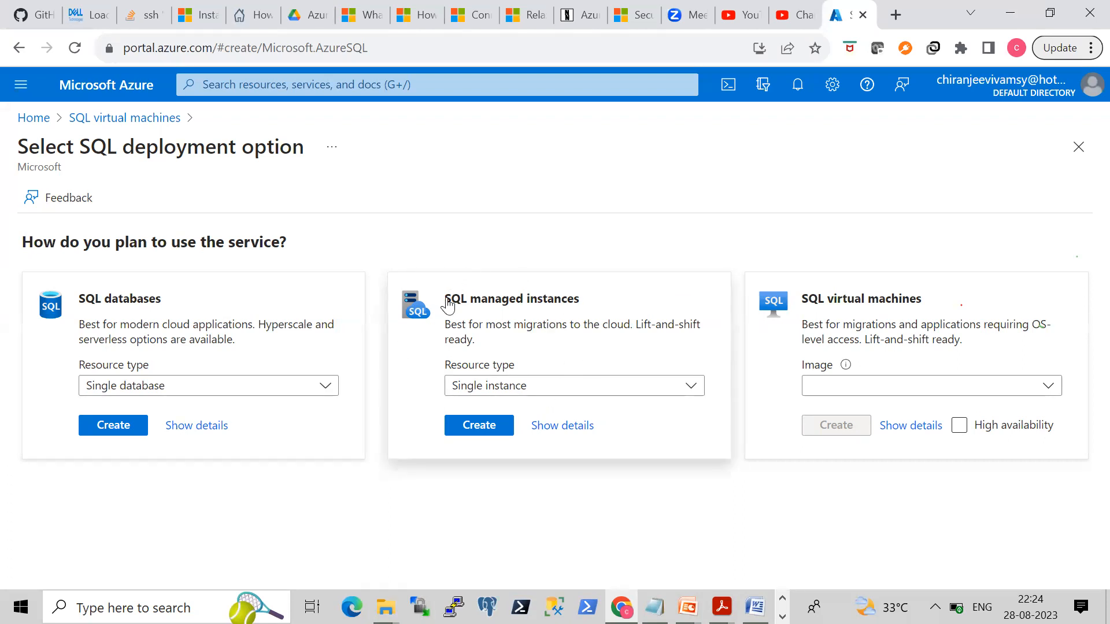
left_click(547, 388)
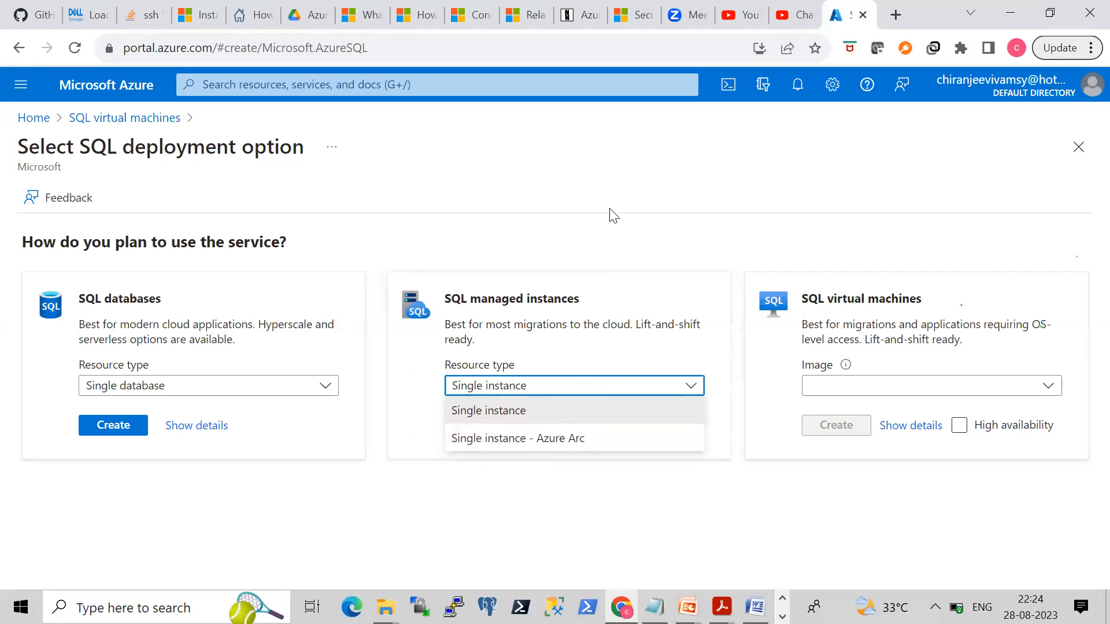
left_click(618, 190)
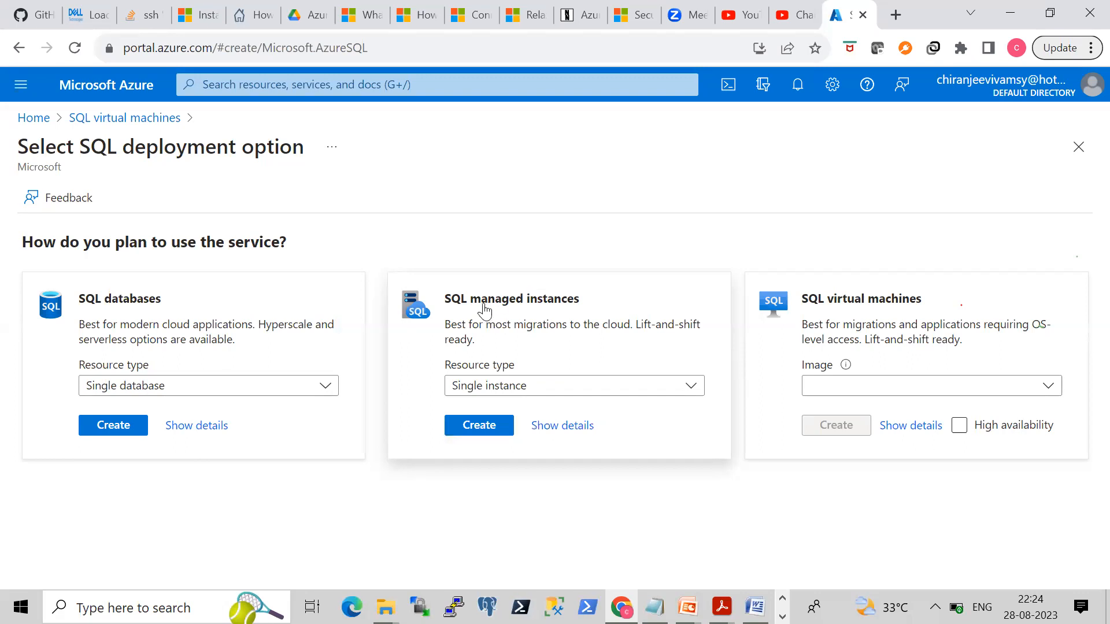
- Choose Create on the SQL managed instances card to open the Basics form
left_click(487, 432)
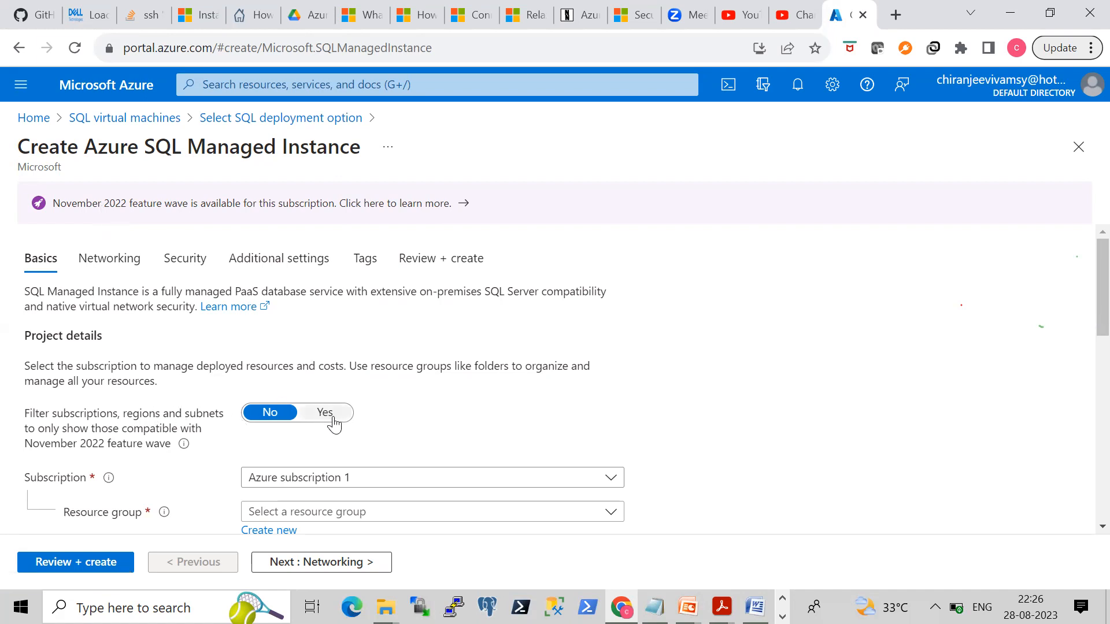
scroll(1085, 287, "down", 3)
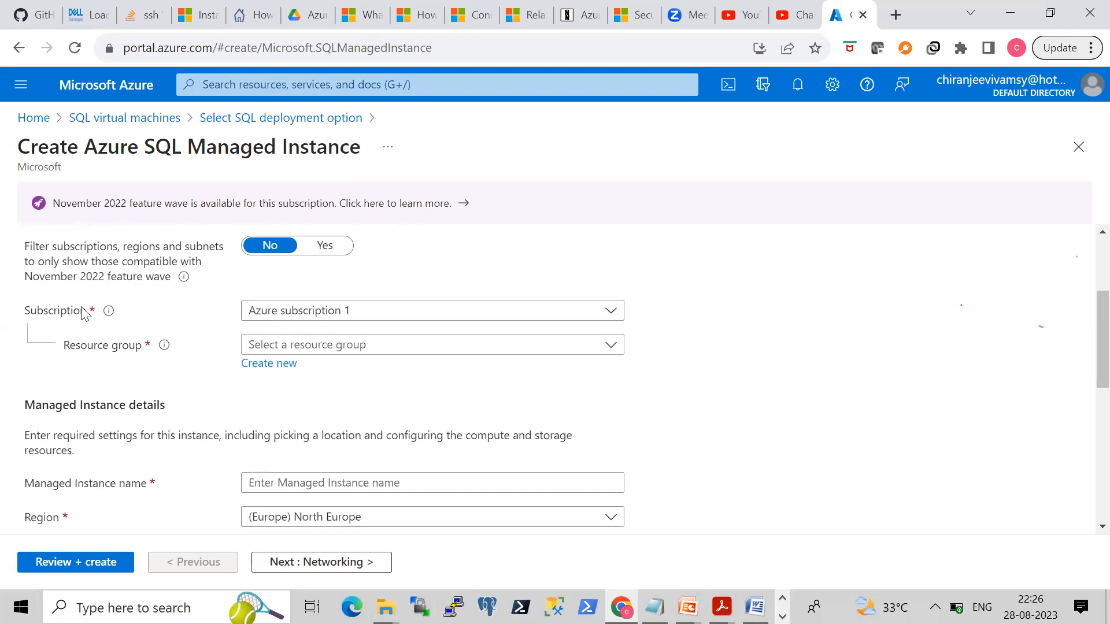
left_click(327, 319)
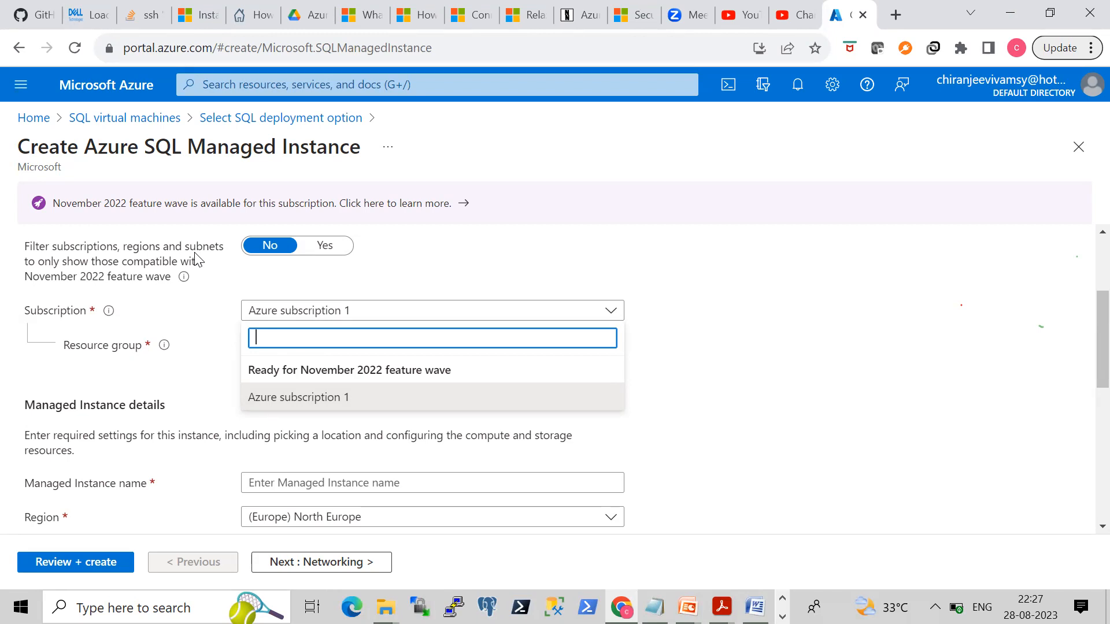
- Select Azure subscription 1 and set the November 2022 feature-wave filter to No
left_click(326, 258)
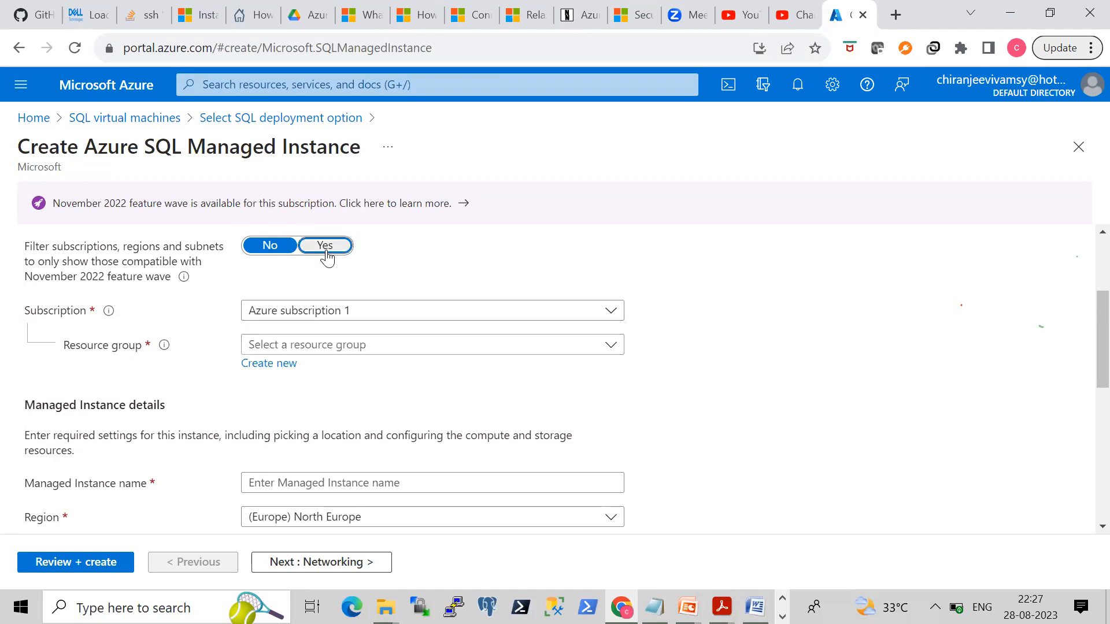
left_click(327, 257)
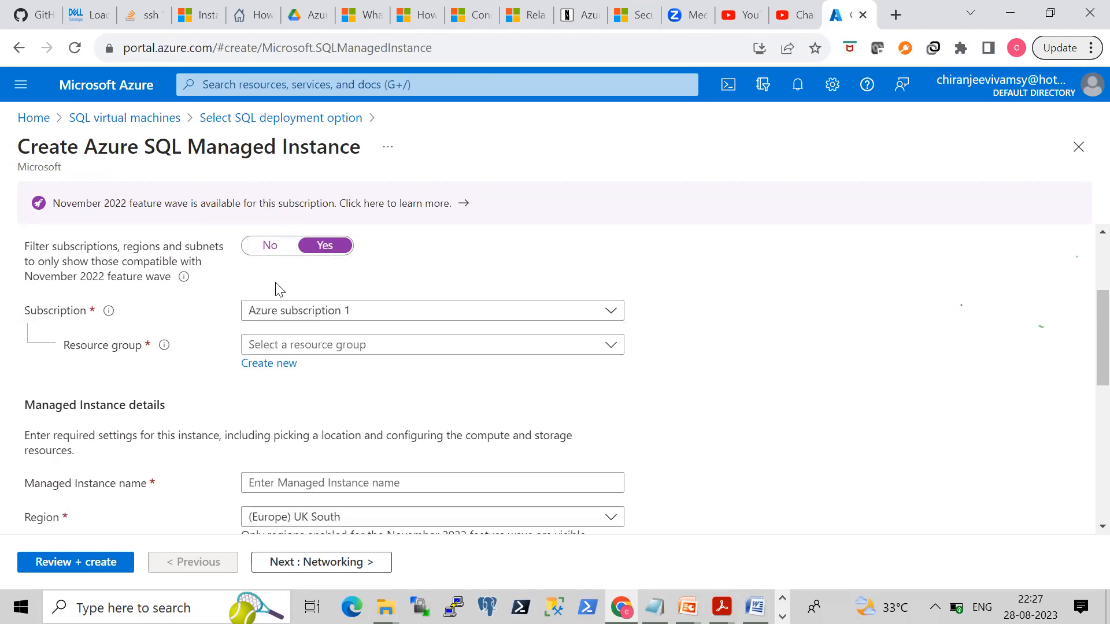
left_click(332, 315)
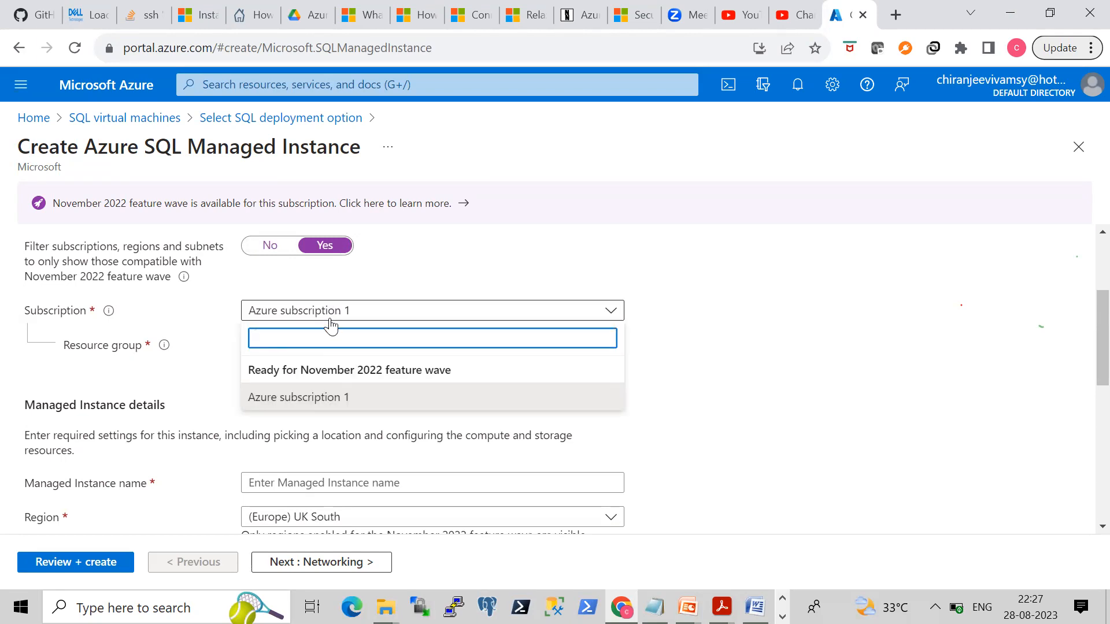
left_click(270, 405)
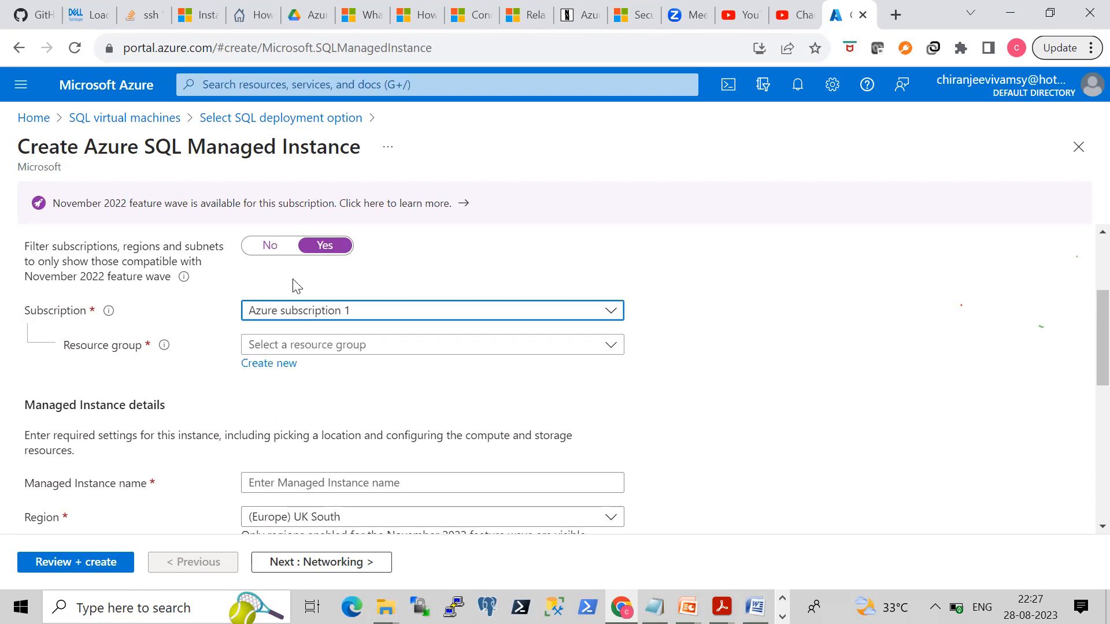
left_click(270, 253)
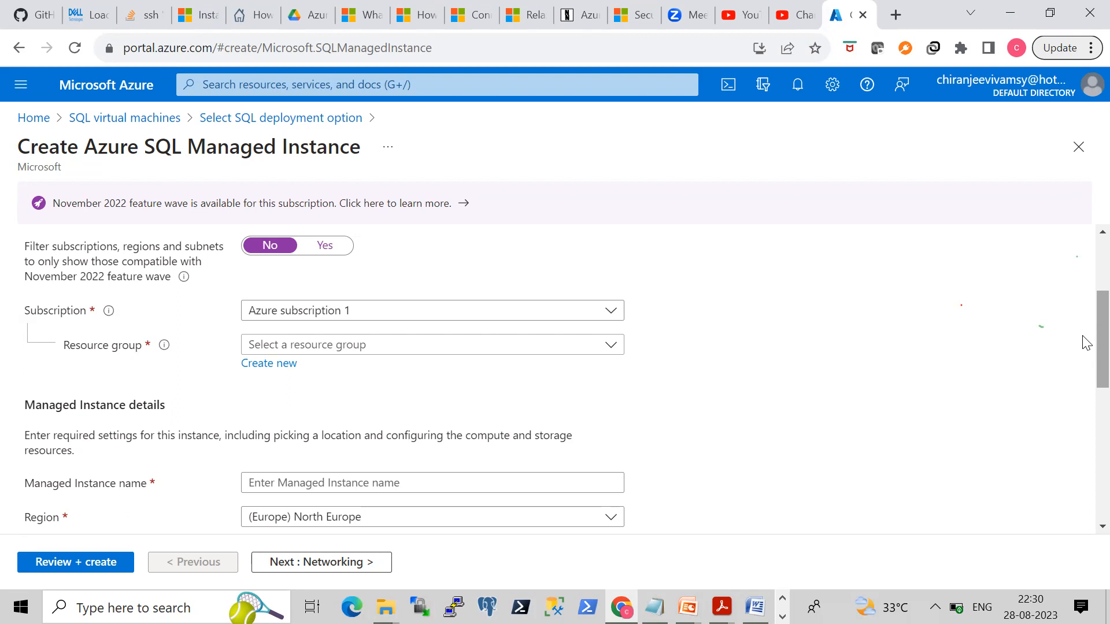
- Set the November 2022 feature-wave filter back to Yes, then view the YouTube Studio results
scroll(1086, 342, "up", 3)
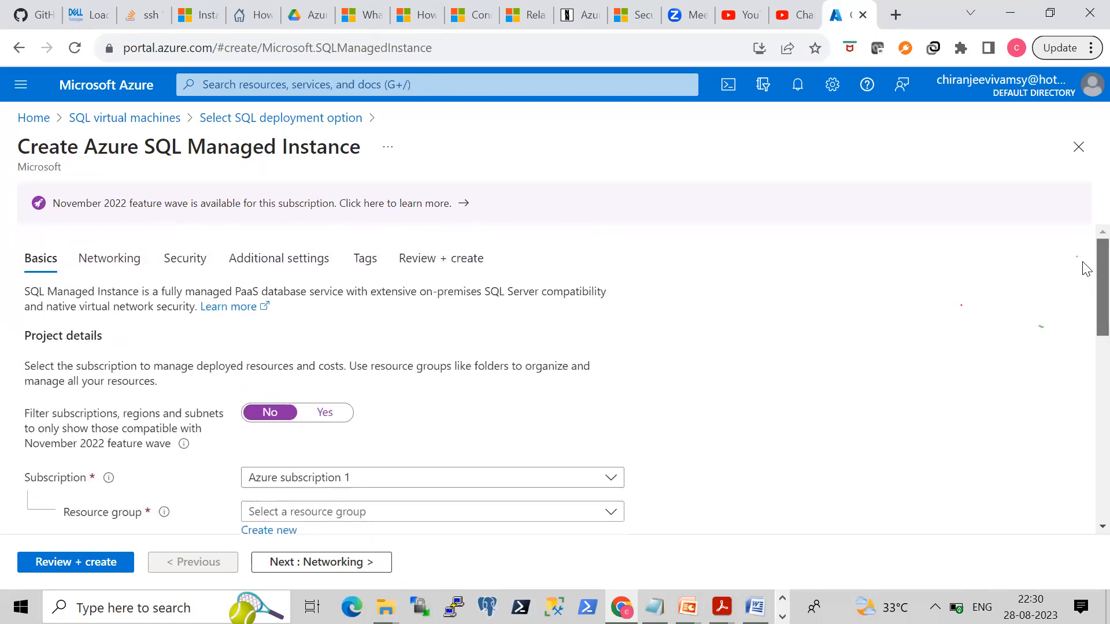
scroll(1083, 294, "down", 2)
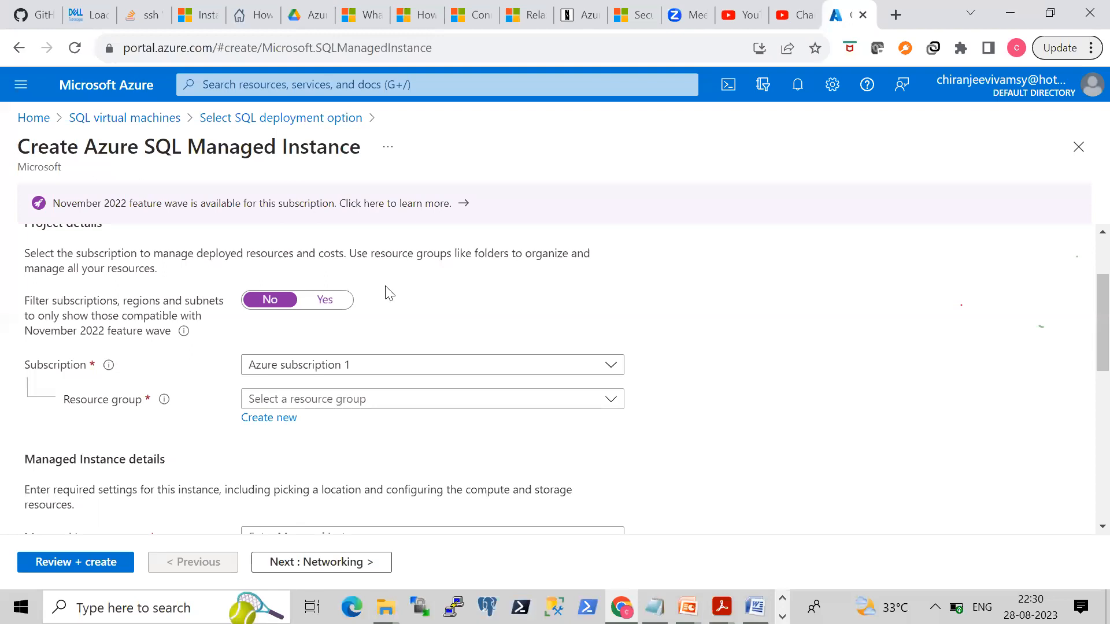
left_click(324, 311)
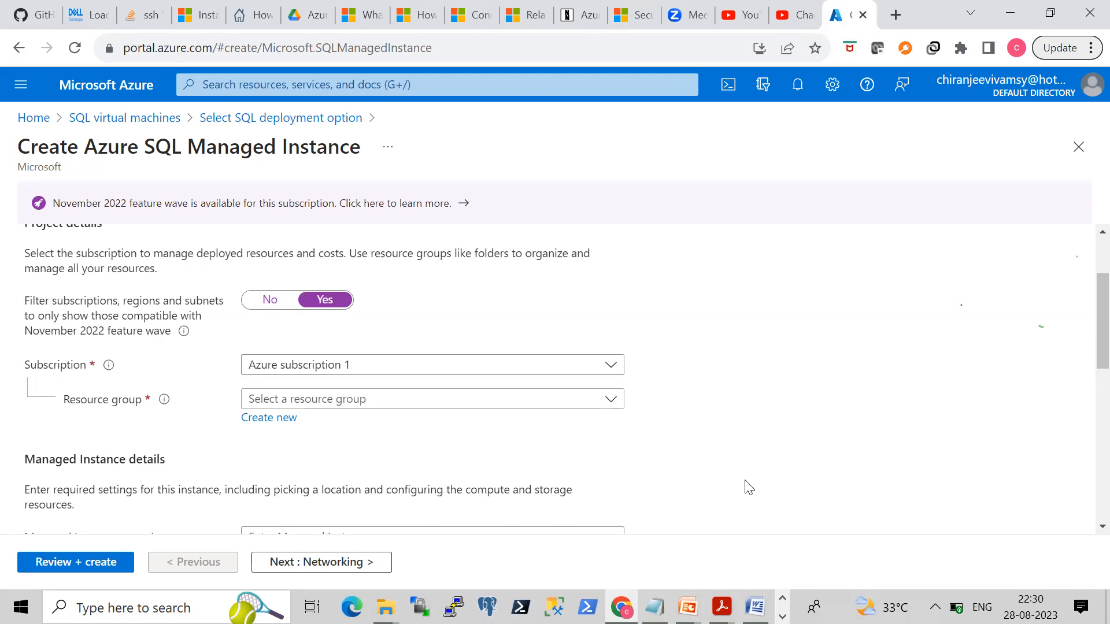
left_click(799, 22)
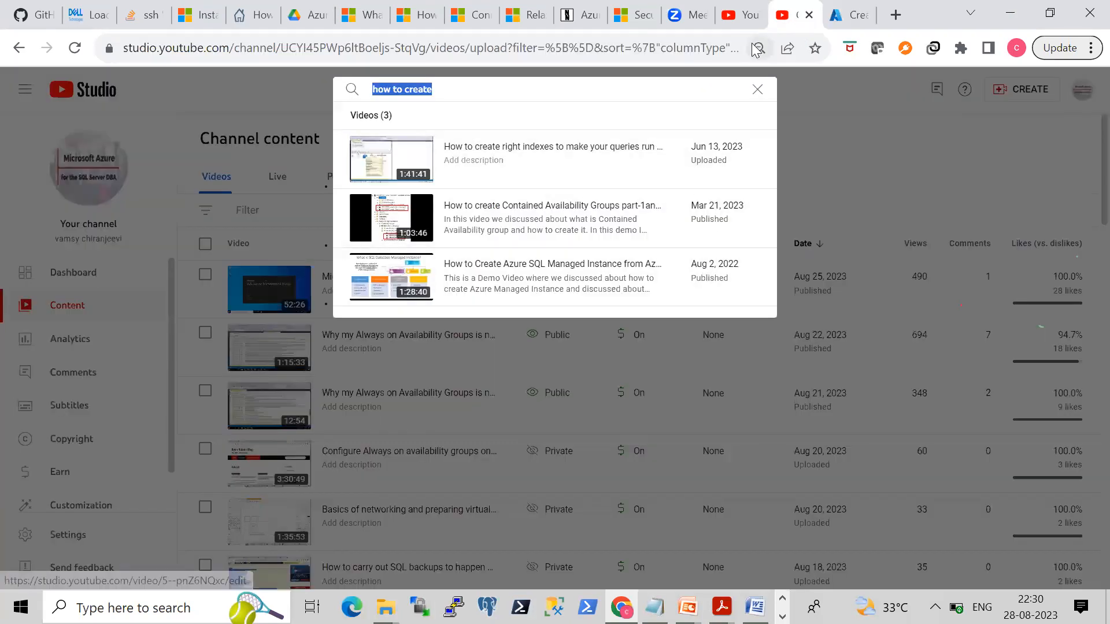
- Glance at the YouTube home page, then return to the managed instance form
left_click(741, 23)
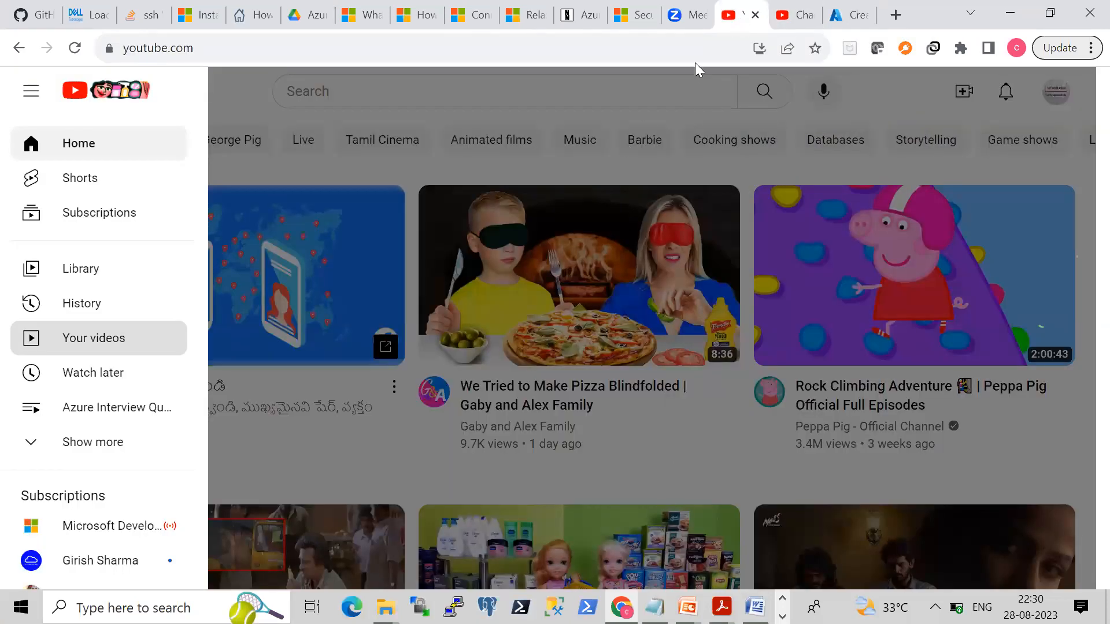
left_click(849, 16)
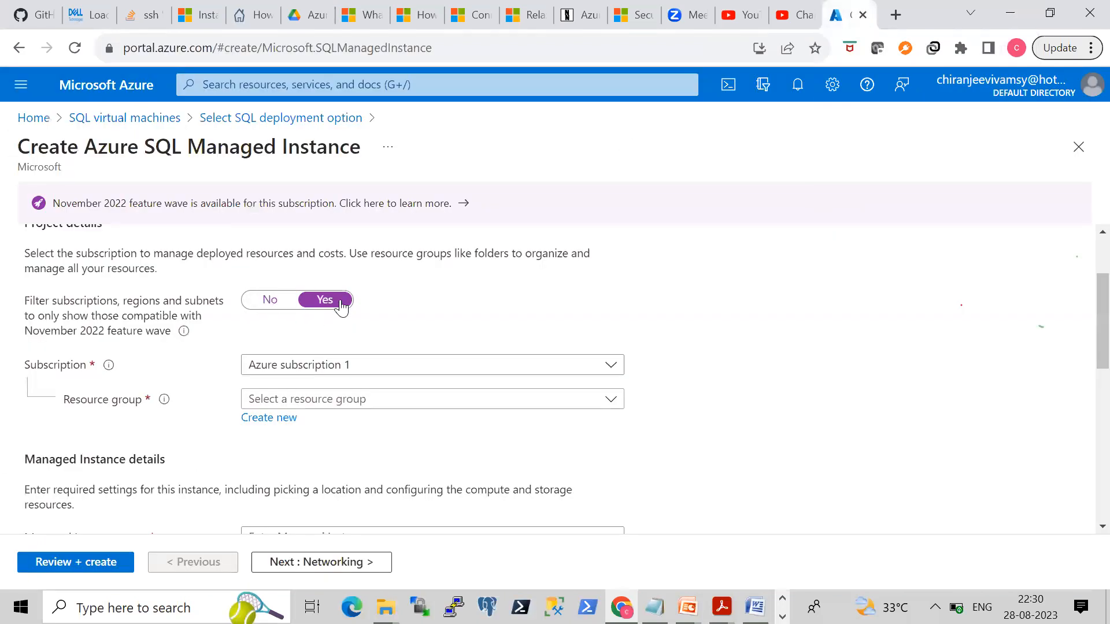
- In the Learn connectivity article, show the current and pre-November 2022 architecture diagrams
left_click(473, 18)
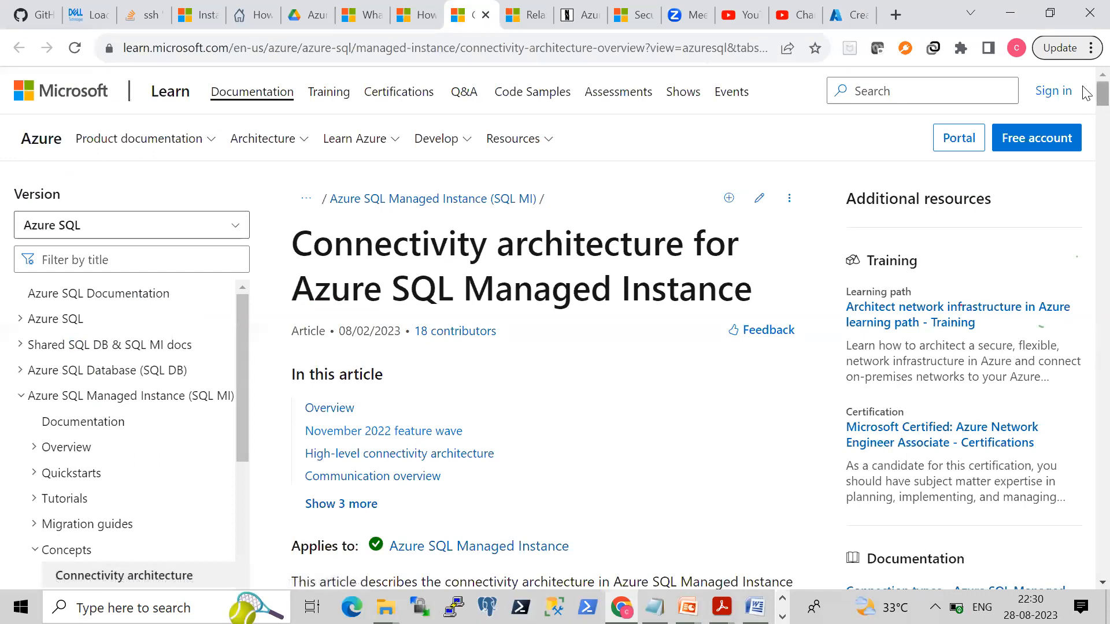
scroll(1086, 99, "down", 1)
scroll(1085, 98, "down", 15)
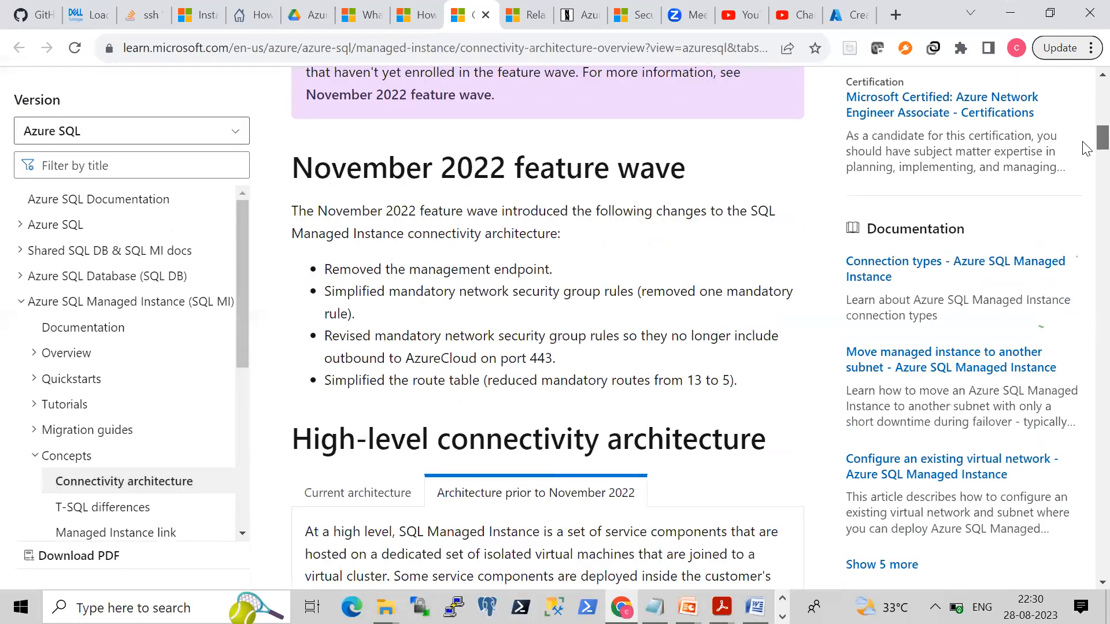
scroll(1085, 153, "up", 1)
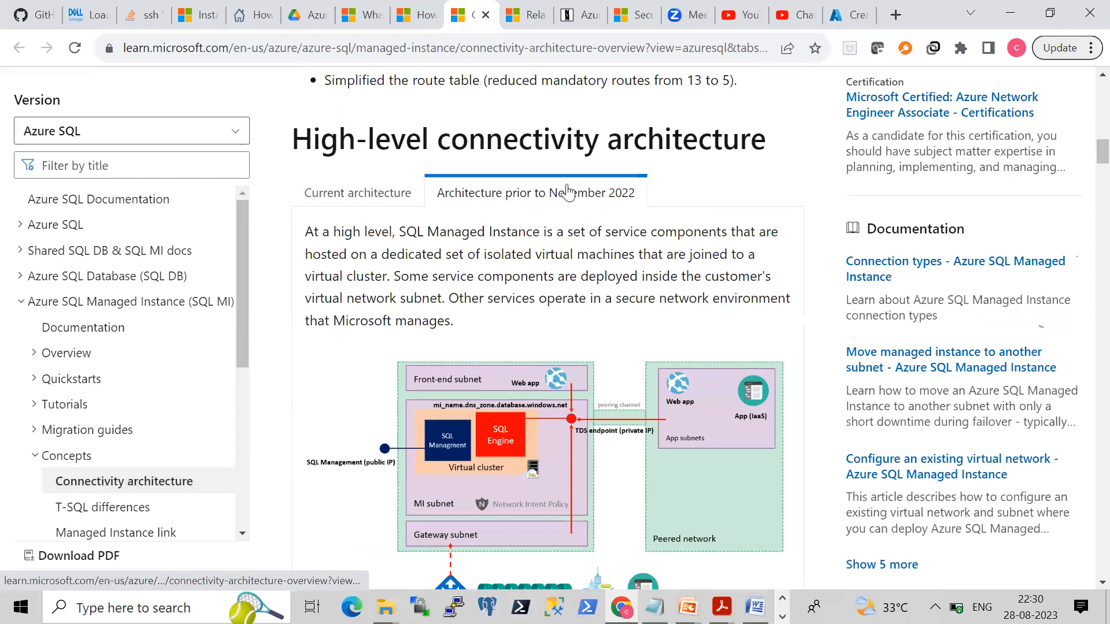
left_click(393, 193)
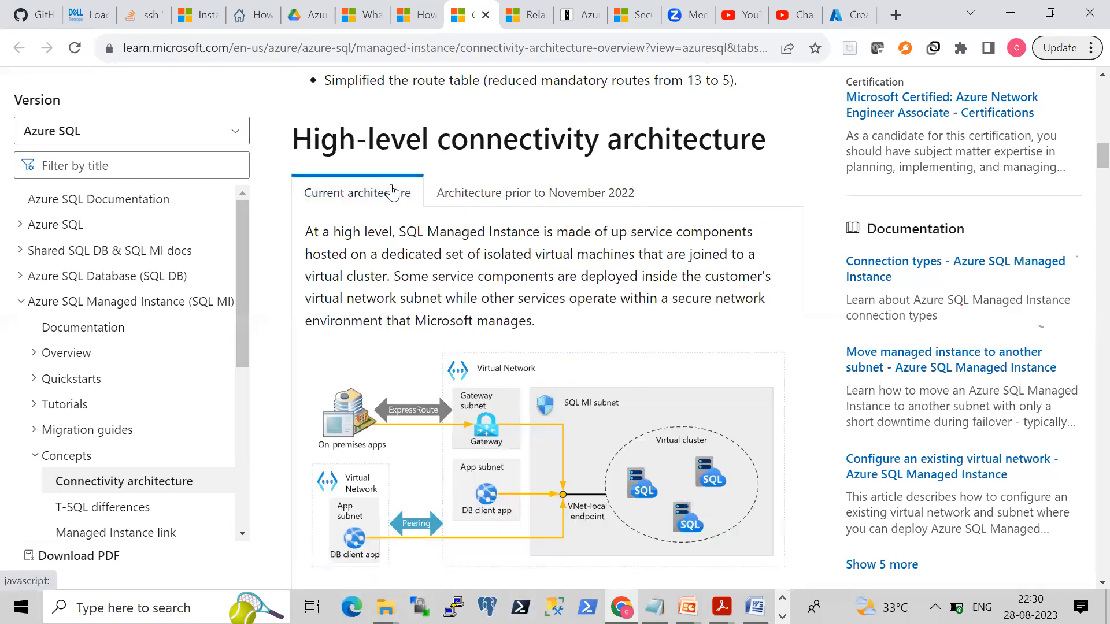
left_click(495, 193)
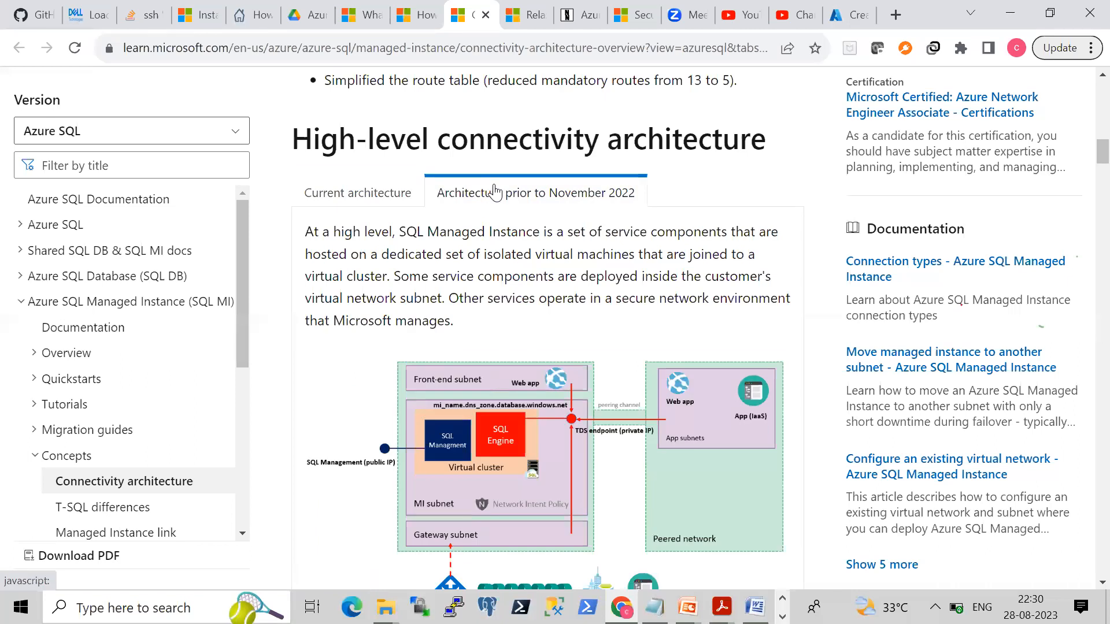
- Back on the Azure form, create new resource group 'AzureMI' under Azure subscription 1
left_click(846, 20)
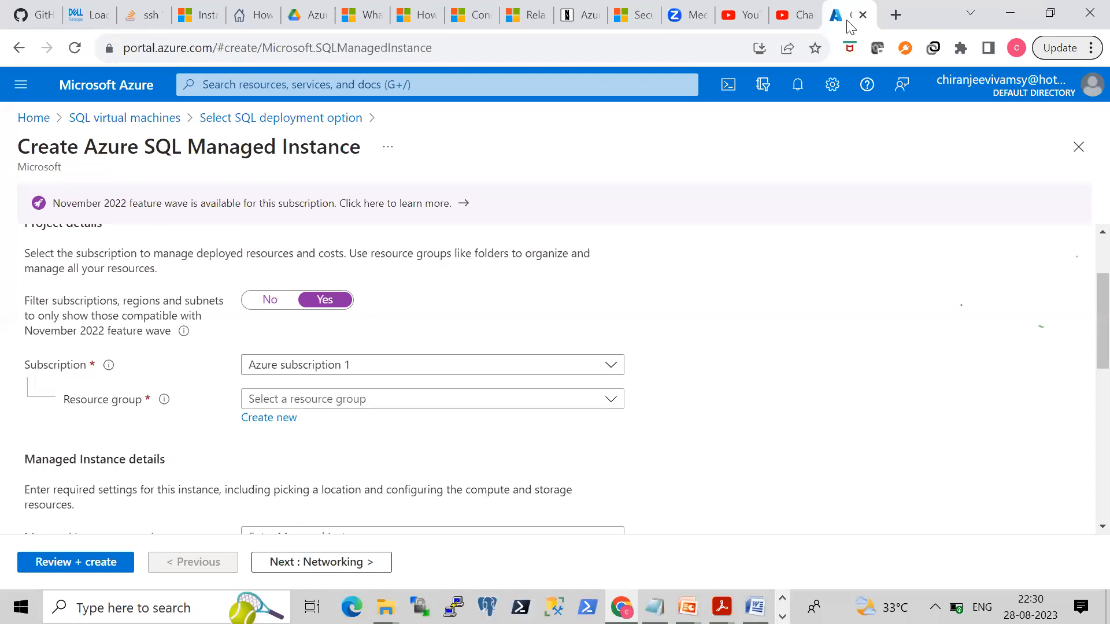
left_click(326, 408)
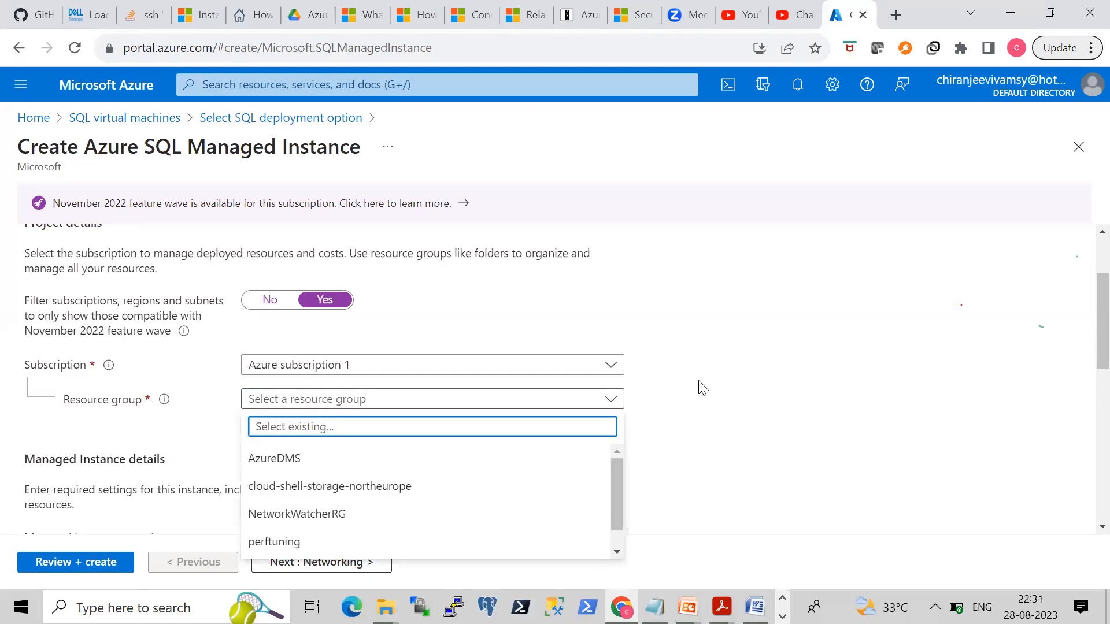
left_click(1086, 321)
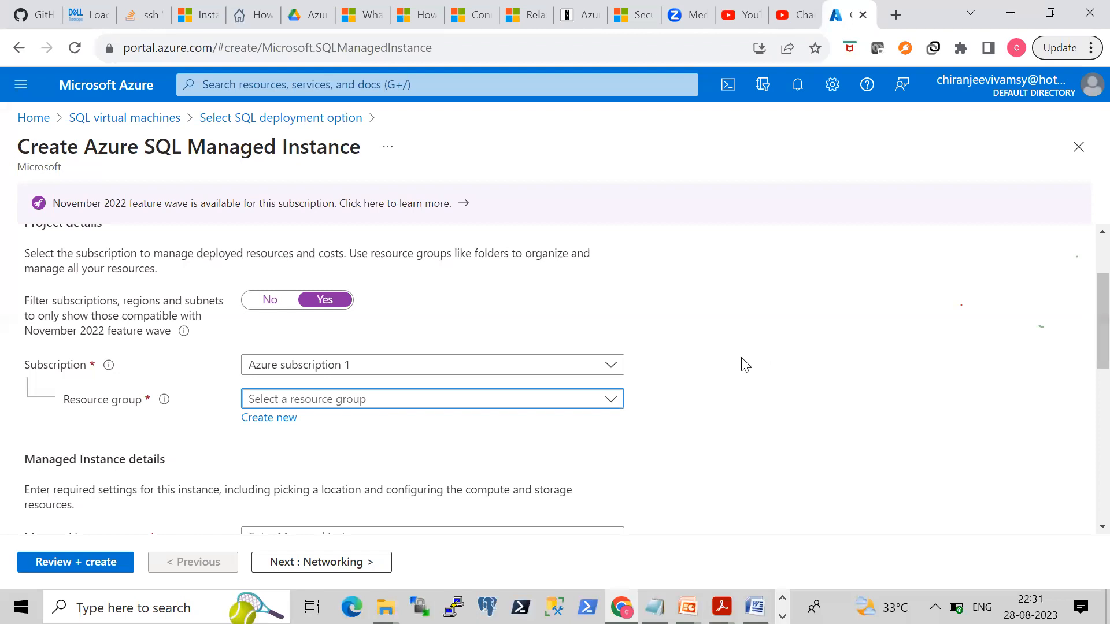
left_click(277, 417)
type("Azue")
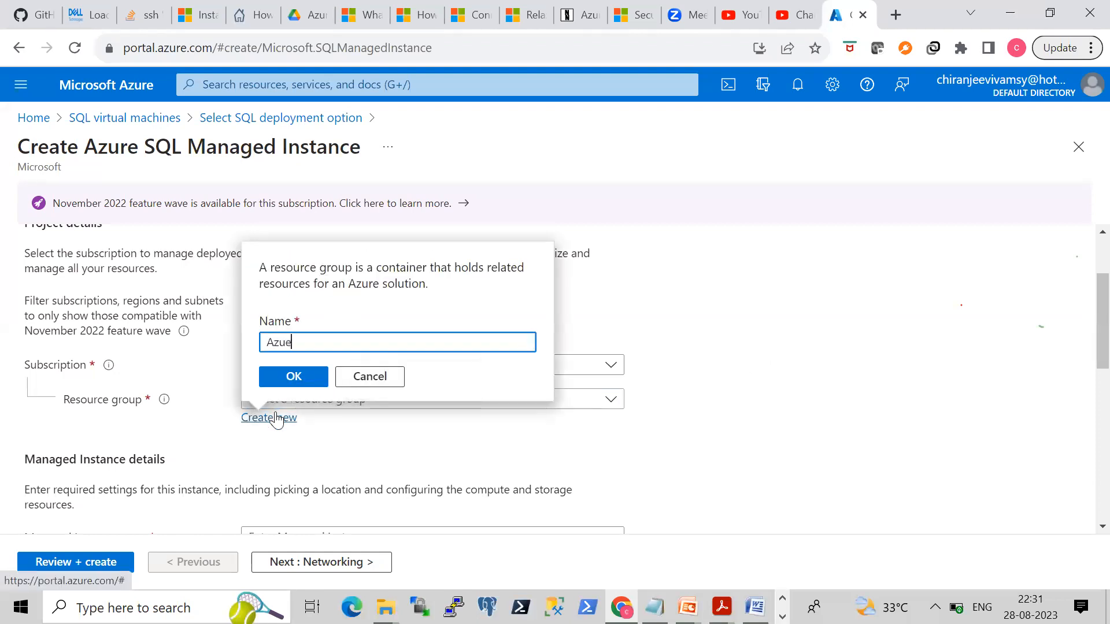
key("BackSpace")
type("re")
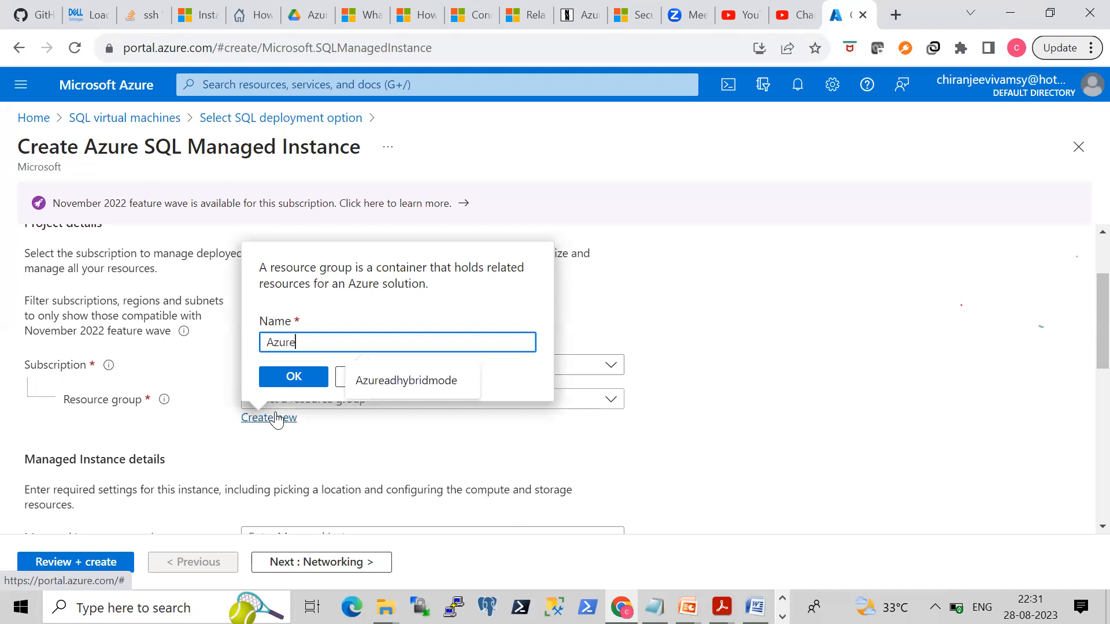
type("MI")
left_click(292, 381)
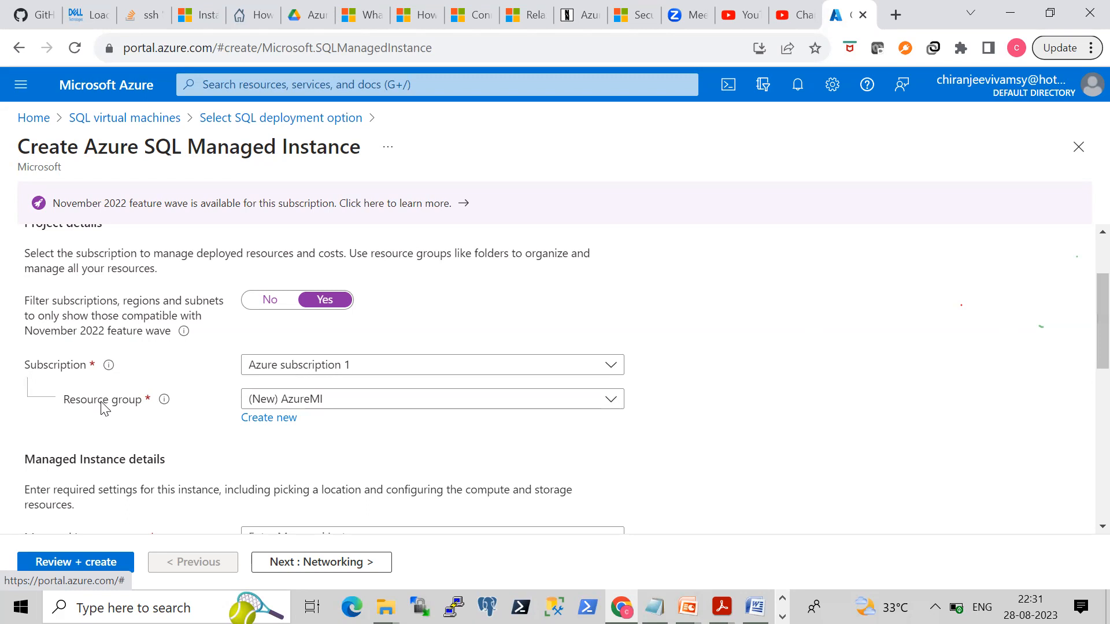
- Rename the new resource group to 'AzureMI2022', leaving the Managed Instance name empty
mouse_move(162, 403)
left_click_drag(1098, 294, 1085, 345)
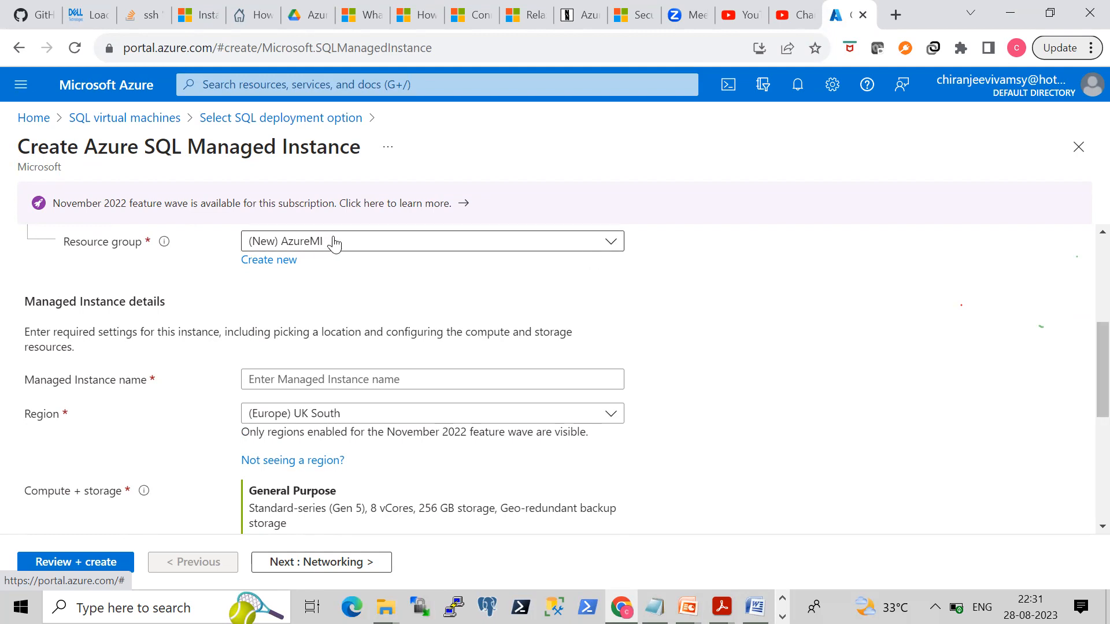
left_click(285, 260)
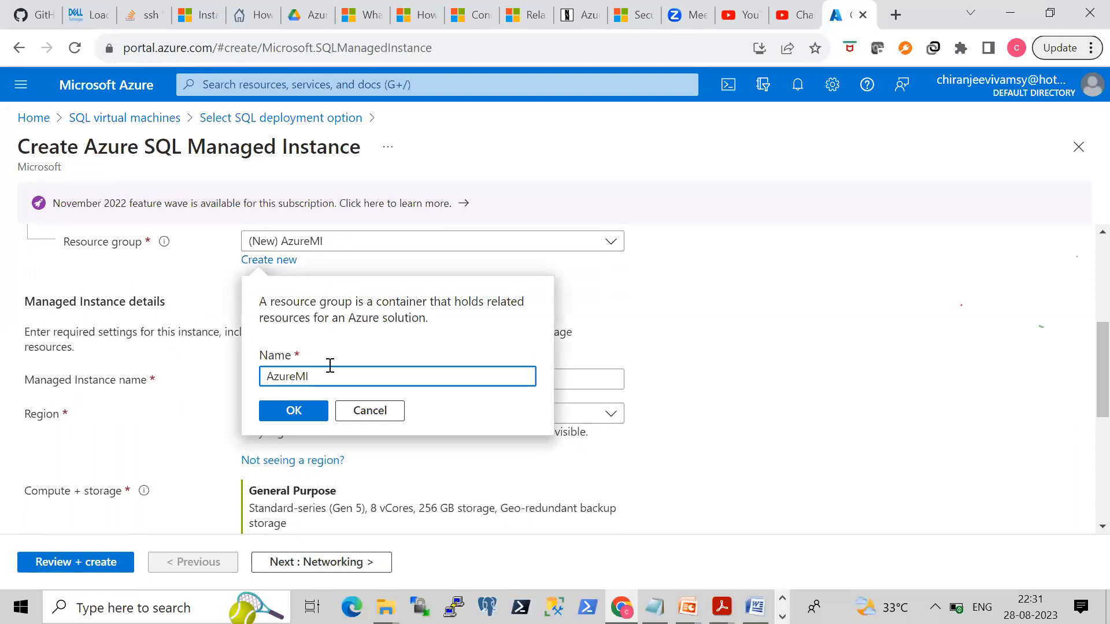
type("2022")
left_click(294, 410)
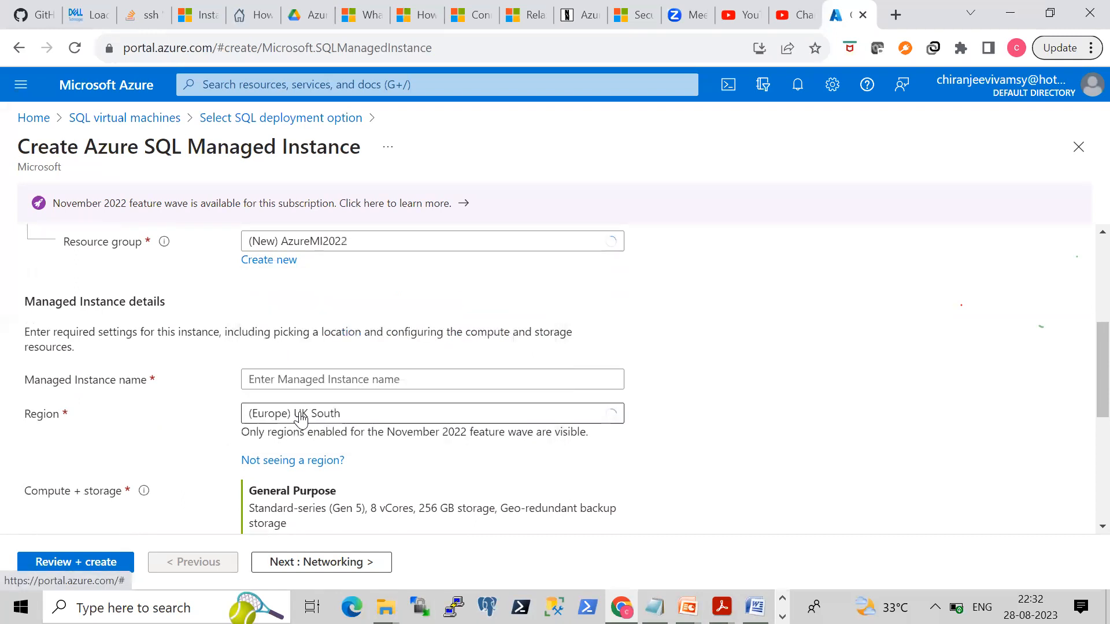
left_click(305, 376)
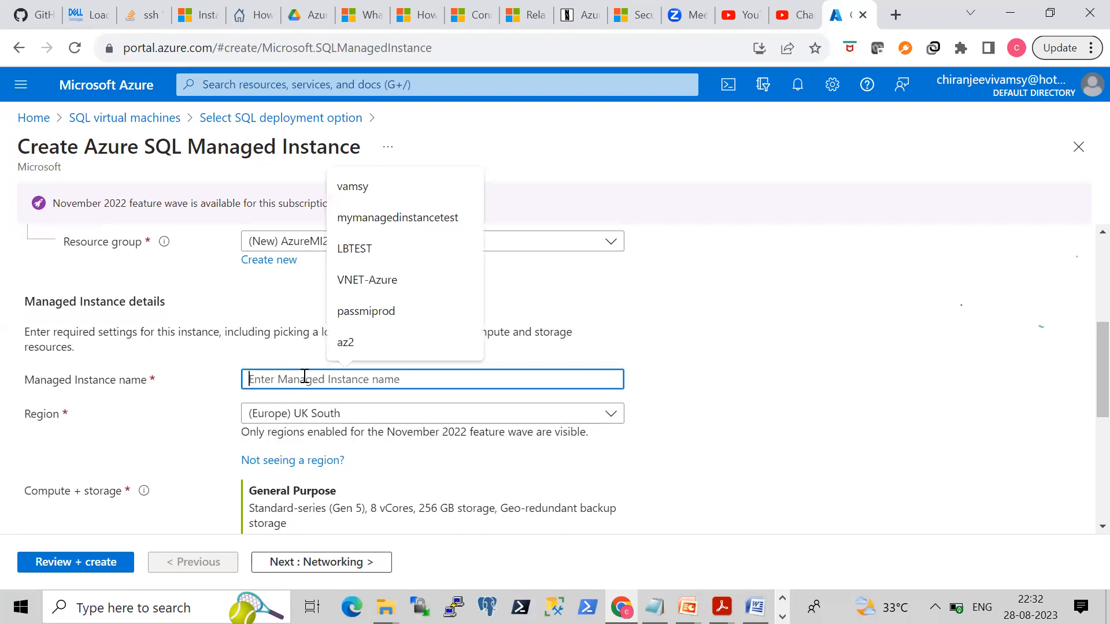
left_click(761, 364)
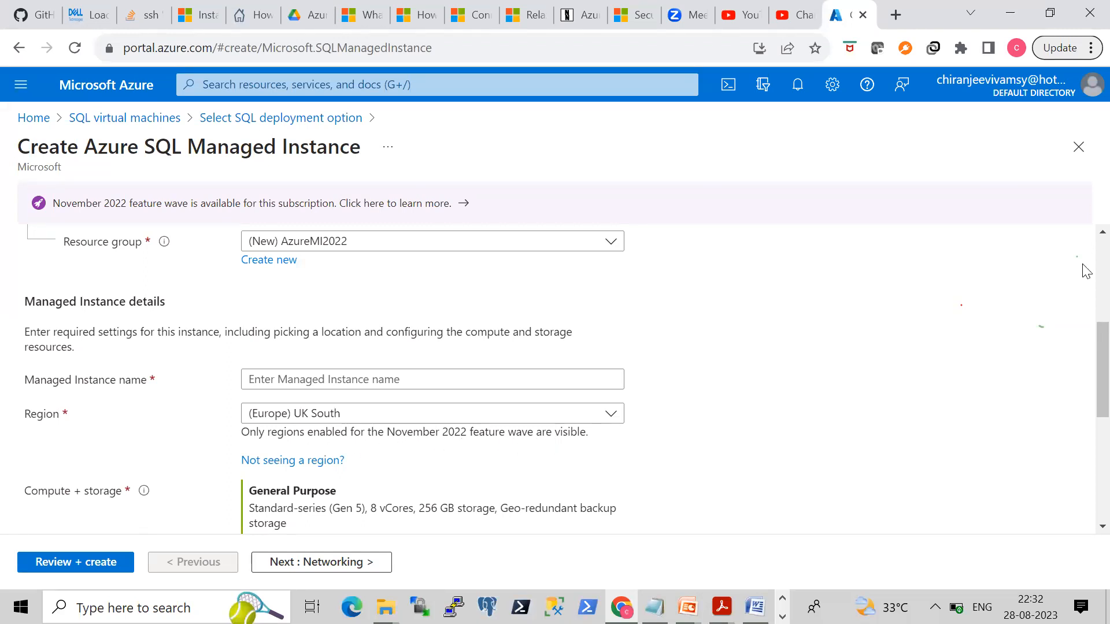
- Search the region list for 'central' and 'cent', then clear the search without choosing a region
scroll(1081, 324, "up", 3)
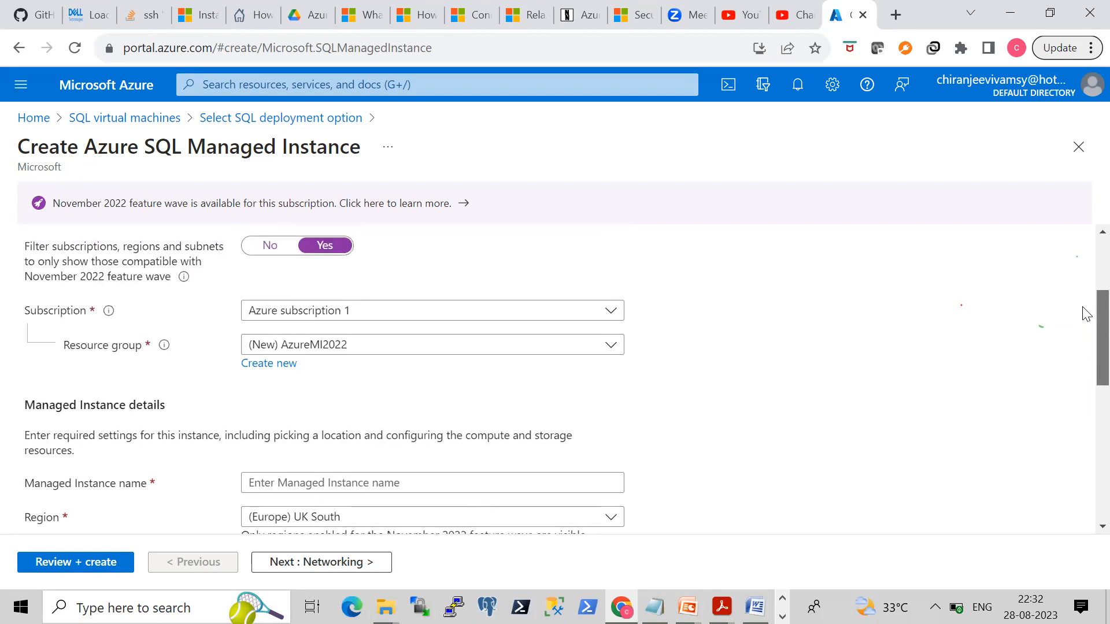
scroll(1077, 298, "down", 4)
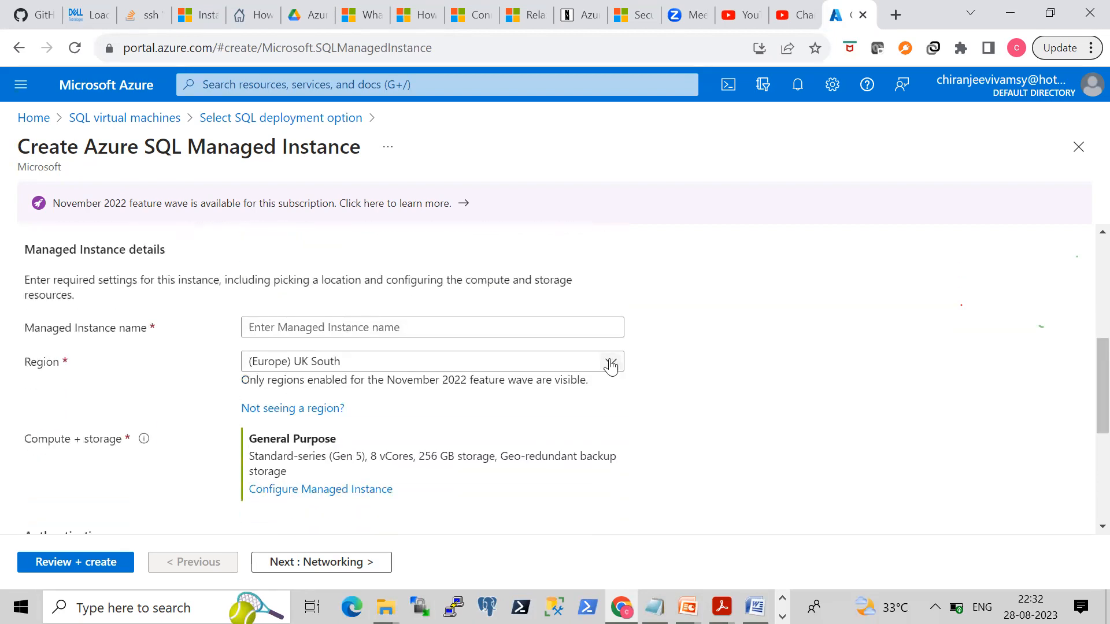
left_click(611, 363)
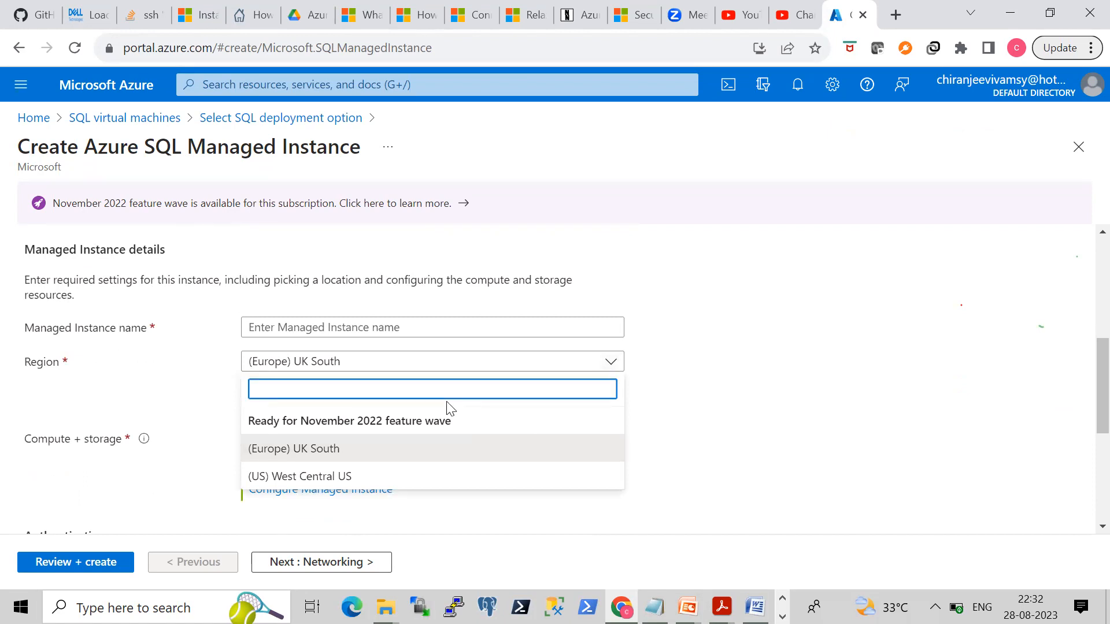
type("centr")
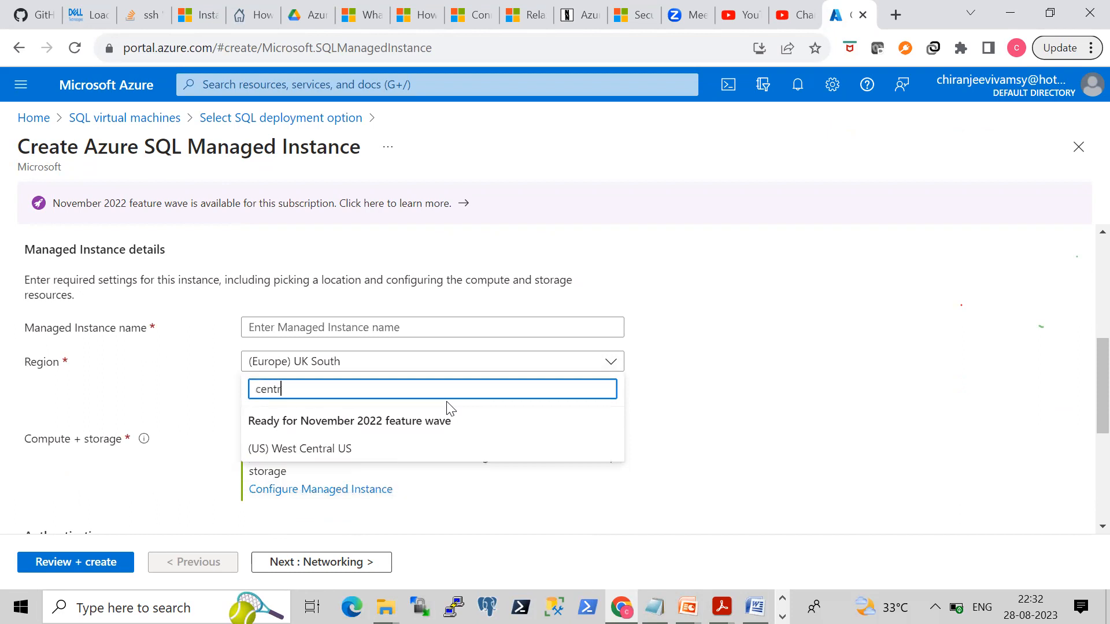
type("al")
key("BackSpace")
key("BackSpace")
key("BackSpace")
key("BackSpace")
key("BackSpace")
key("BackSpace")
key("BackSpace")
type("cent")
key("BackSpace")
key("BackSpace")
key("BackSpace")
key("BackSpace")
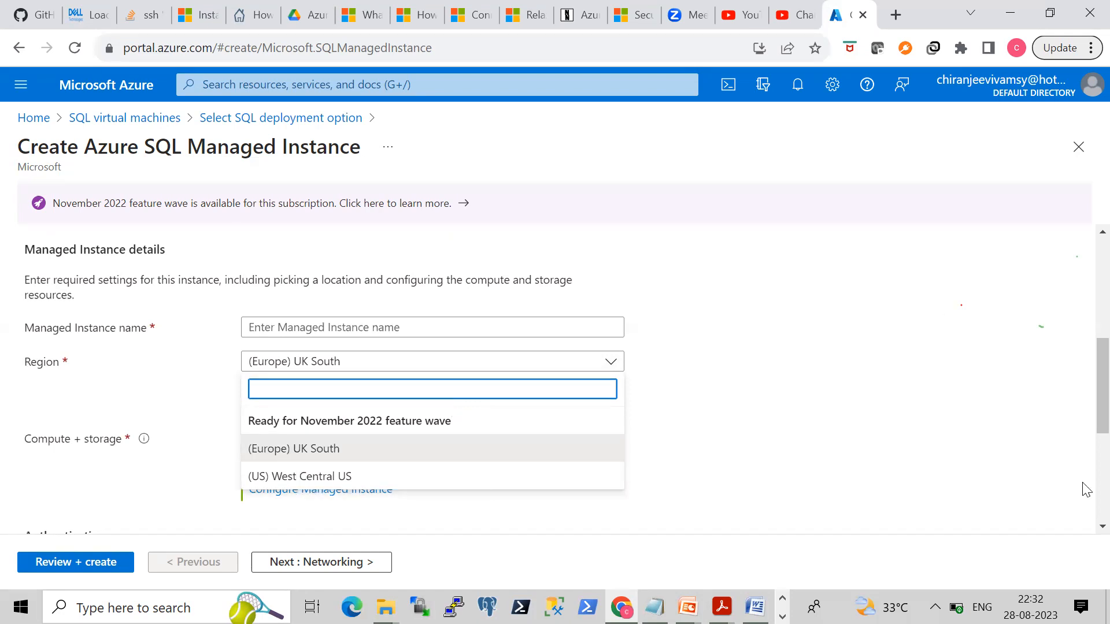
scroll(1084, 428, "up", 5)
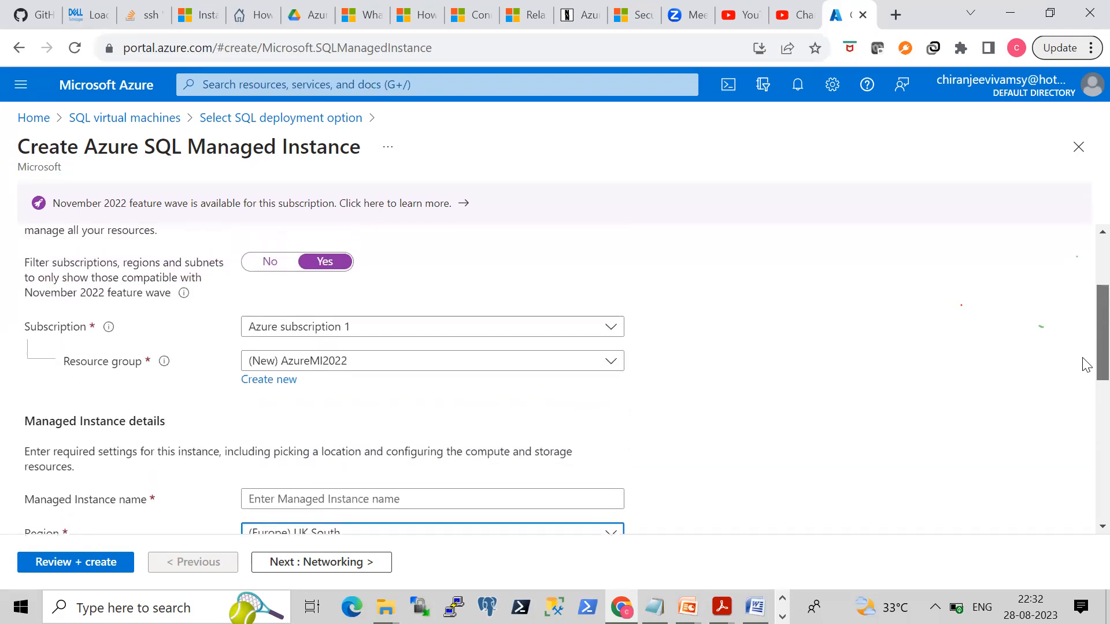
- With the feature-wave filter off, search 'india' and select (Asia Pacific) South India
left_click(269, 263)
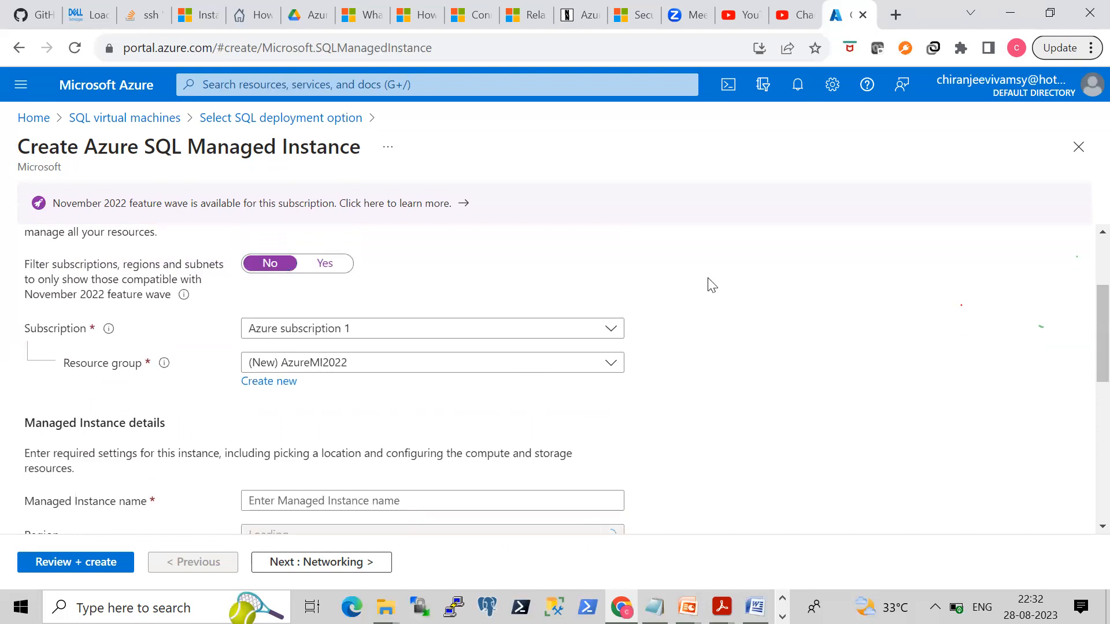
scroll(1083, 324, "down", 3)
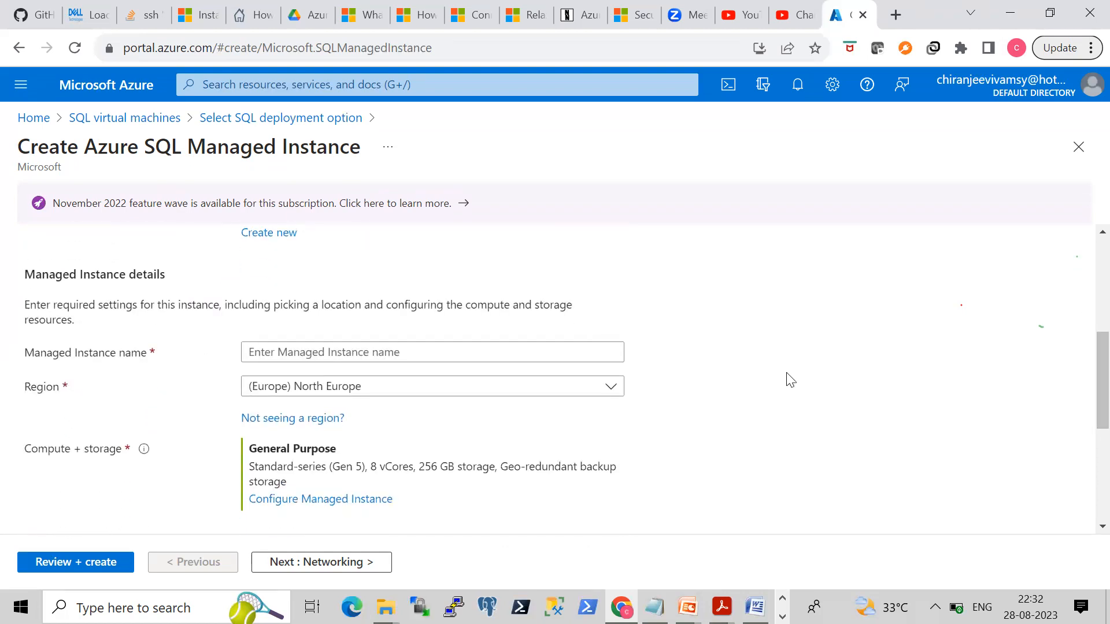
left_click(608, 394)
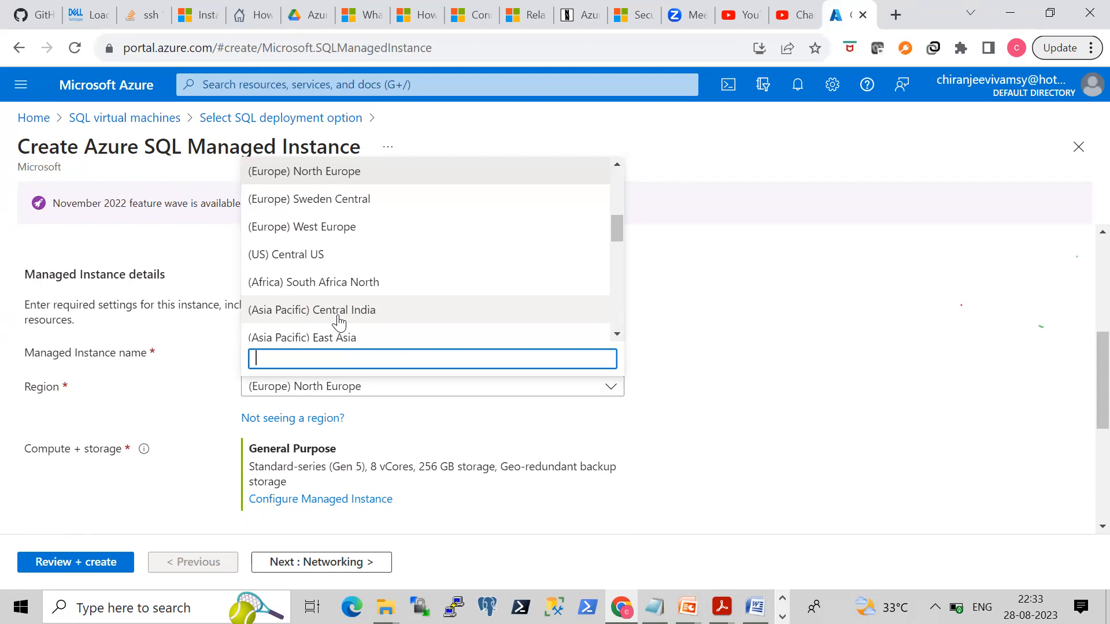
type("west")
key("BackSpace")
key("BackSpace")
key("BackSpace")
key("BackSpace")
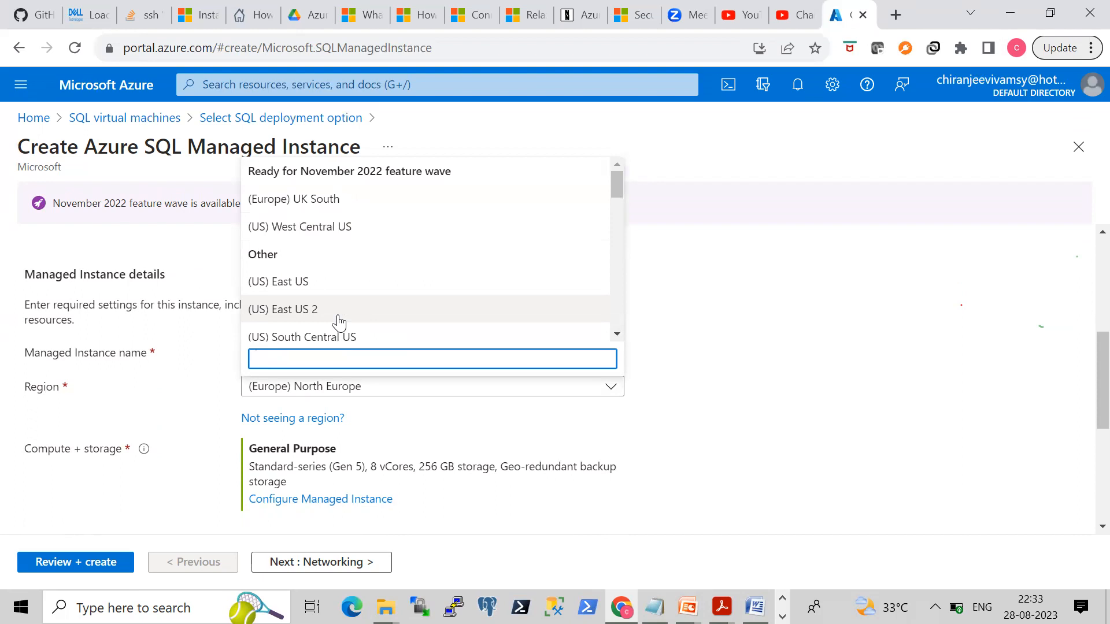
type("india")
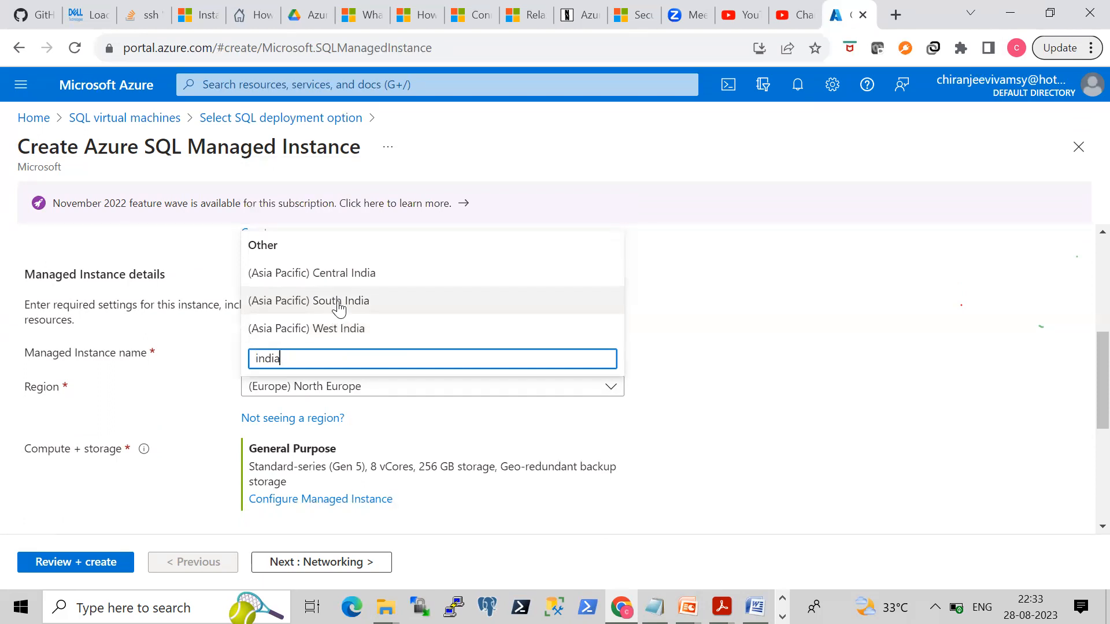
left_click(339, 307)
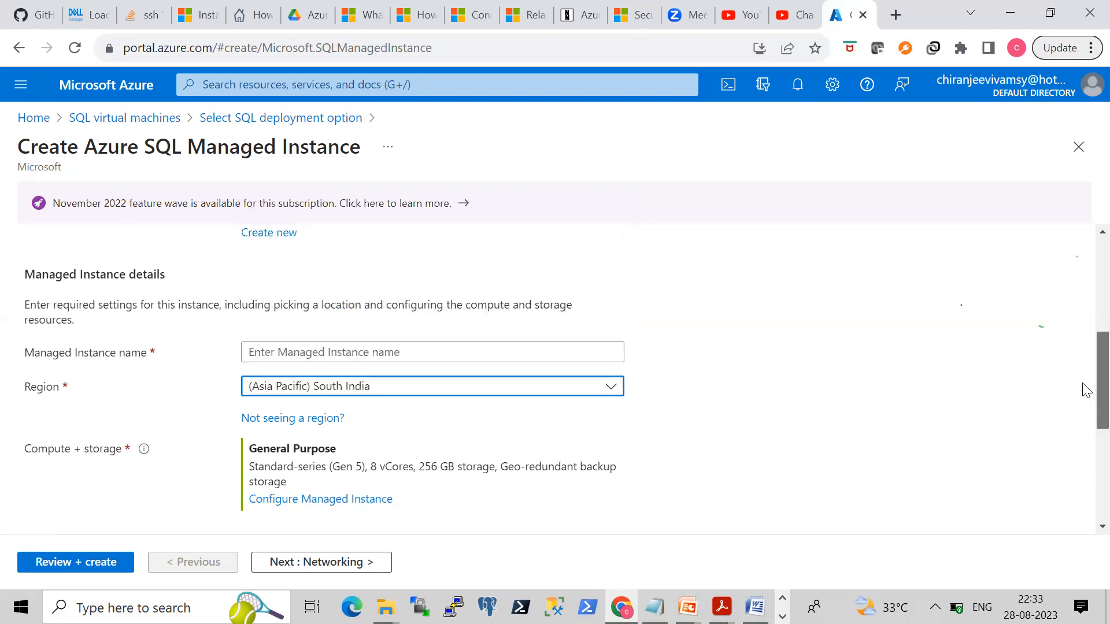
scroll(1087, 390, "up", 3)
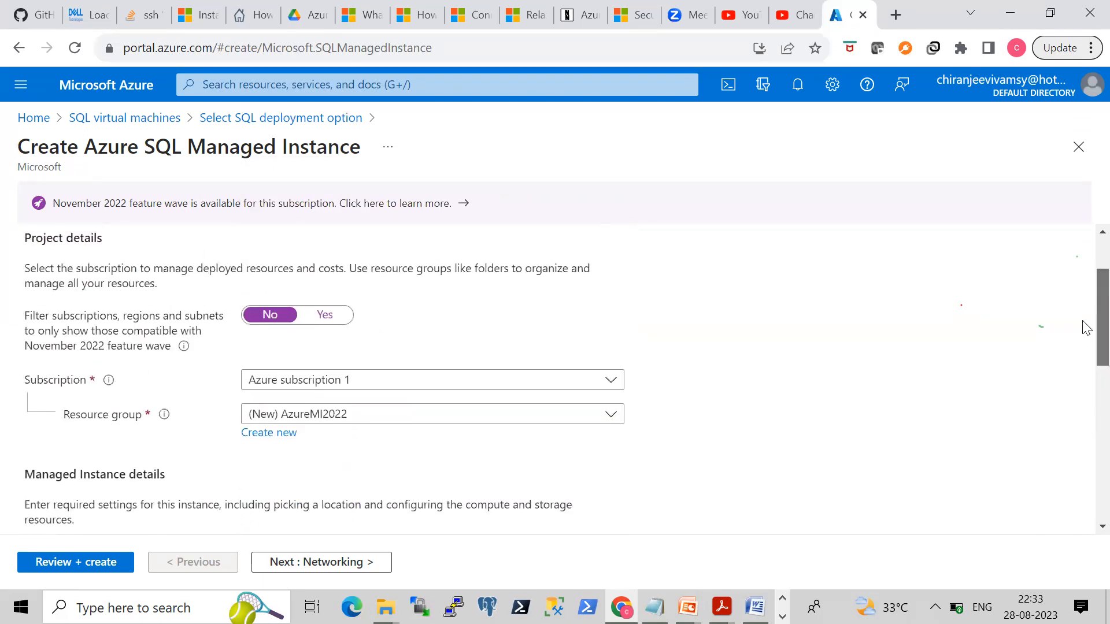
- Set the feature-wave filter back to Yes, reverting the region to (Europe) UK South, then select the Managed Instance name box
left_click(339, 321)
scroll(1086, 344, "down", 1)
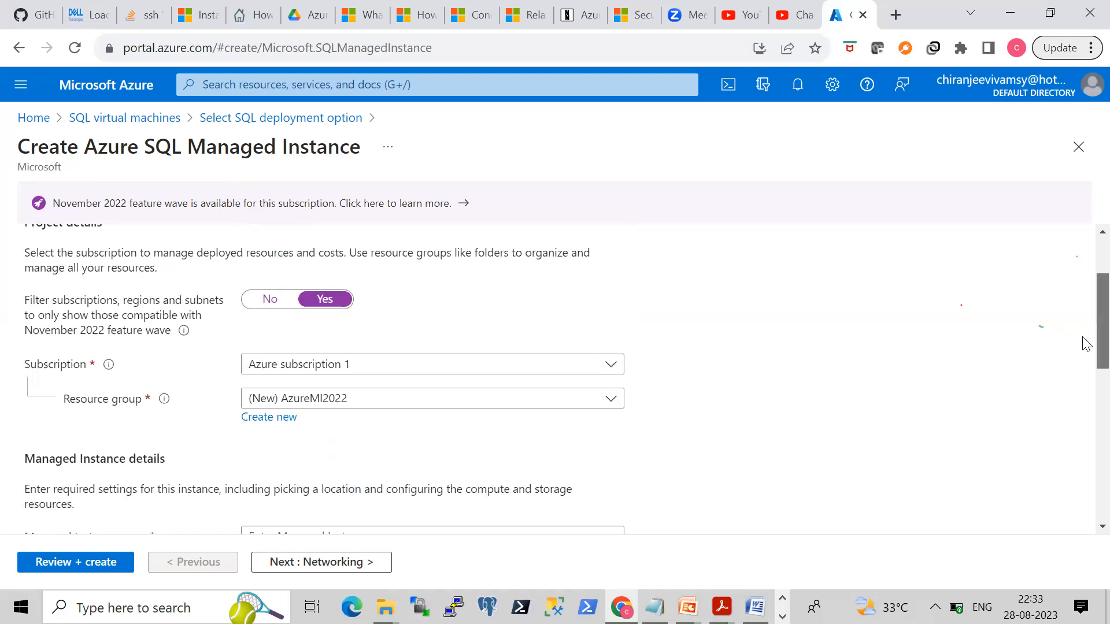
scroll(1086, 344, "down", 4)
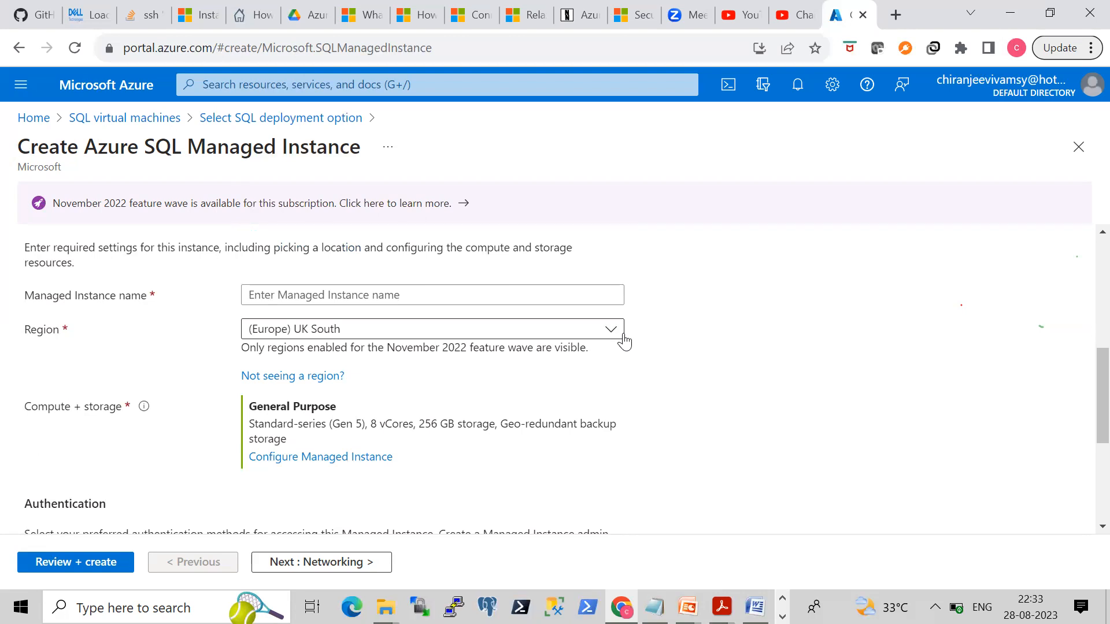
left_click(409, 295)
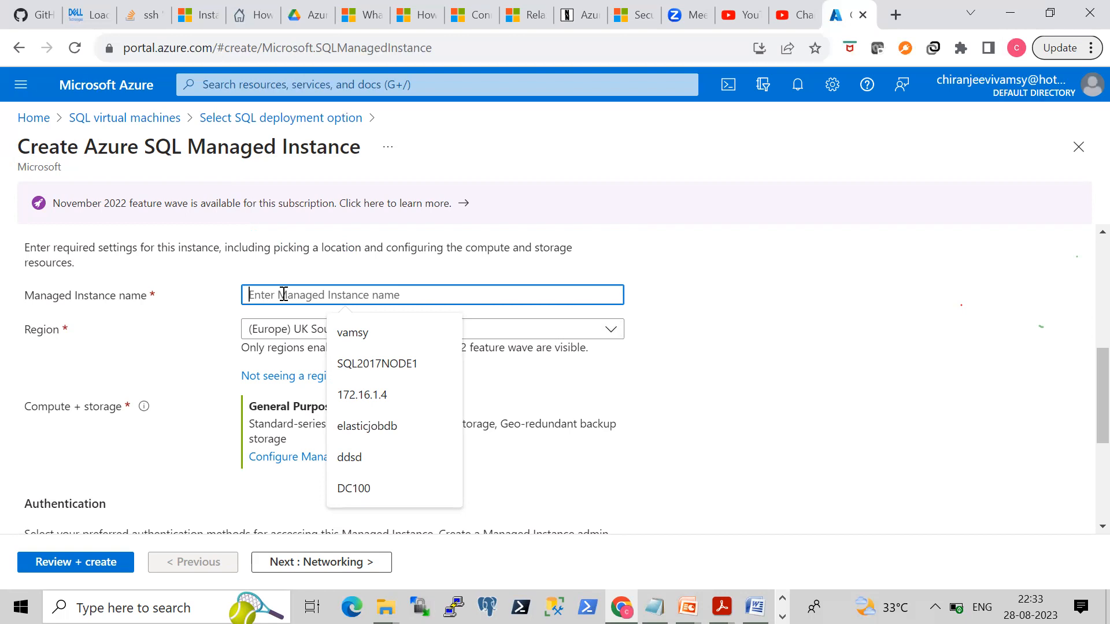
- Enter azmidemo2022 as the managed instance name and dismiss the name validation message
type("azmi")
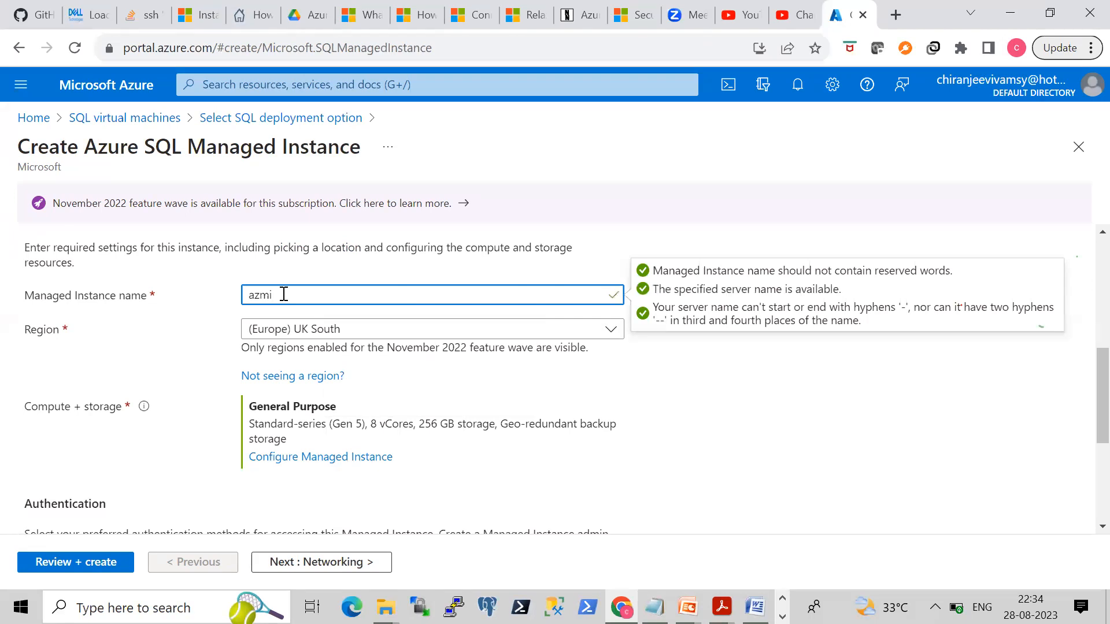
type("demo")
type("2022")
left_click(814, 522)
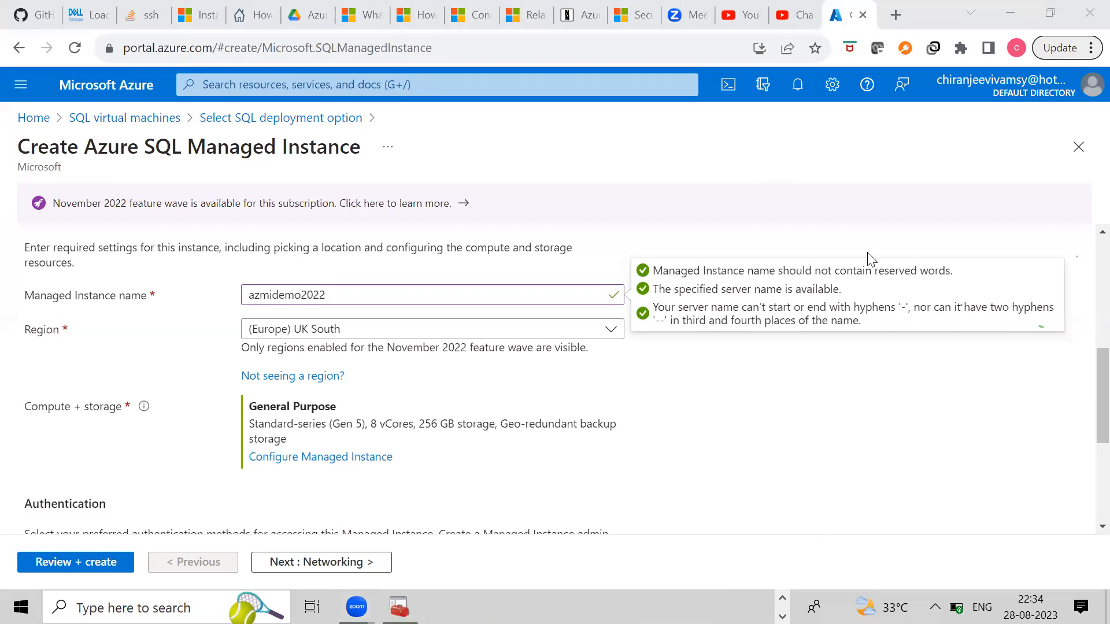
left_click(994, 375)
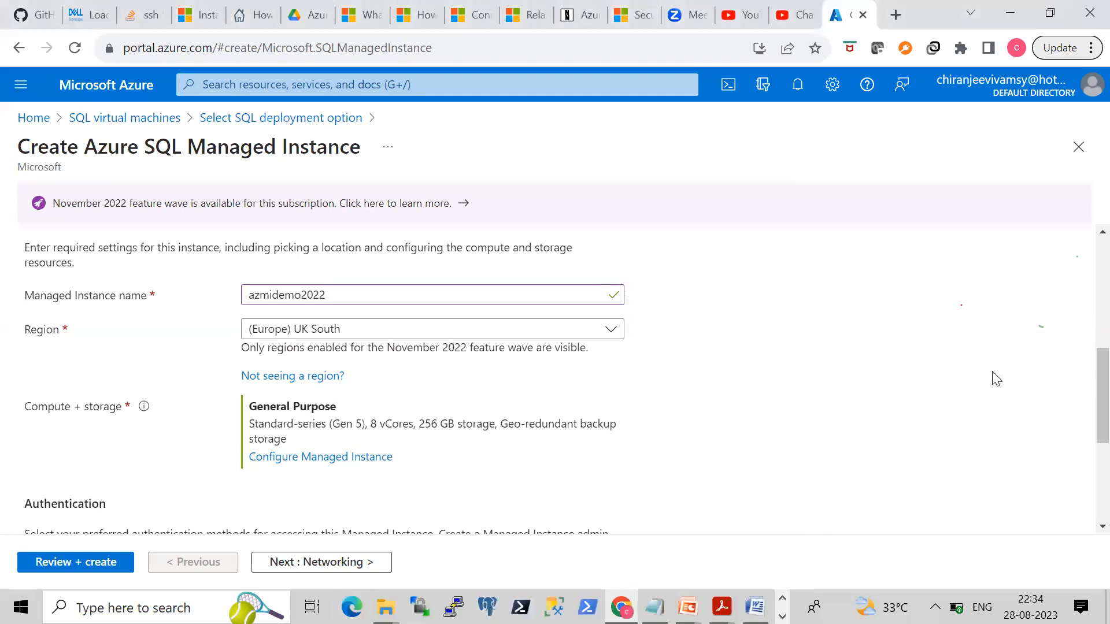
left_click_drag(1086, 380, 1067, 303)
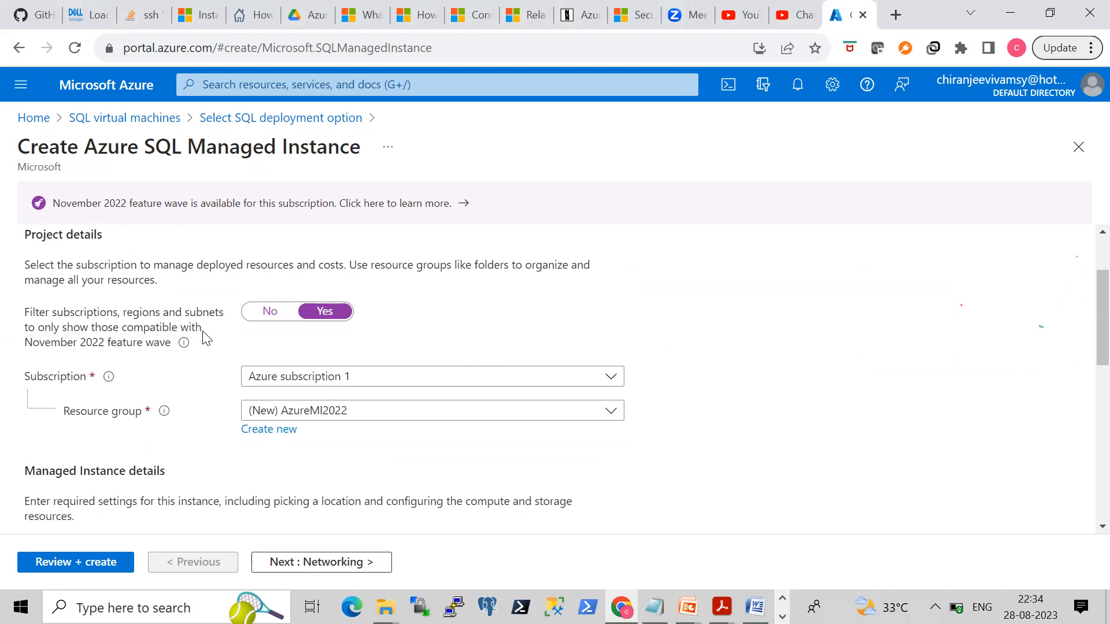
scroll(1085, 323, "down", 1)
scroll(1084, 323, "down", 2)
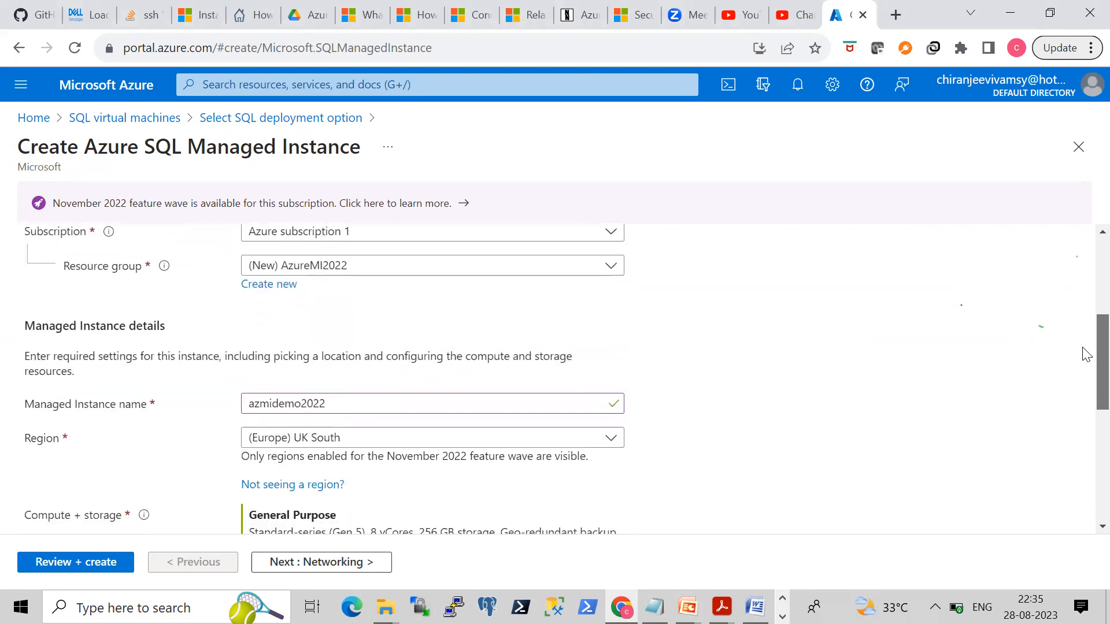
scroll(1085, 354, "down", 2)
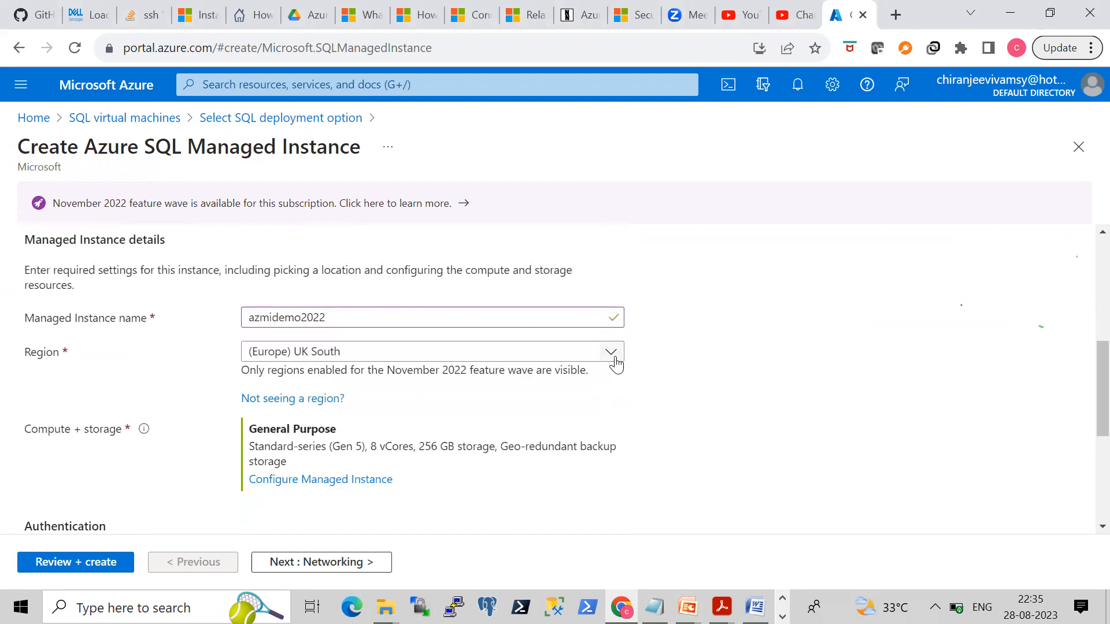
left_click(611, 353)
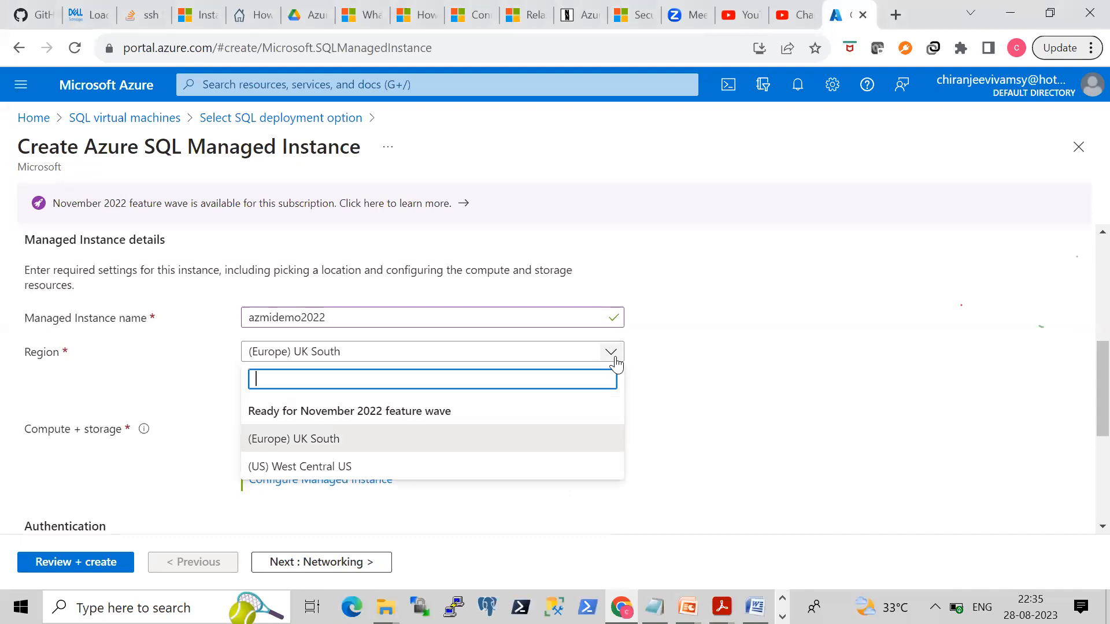
type("no")
key("BackSpace")
key("BackSpace")
left_click(614, 359)
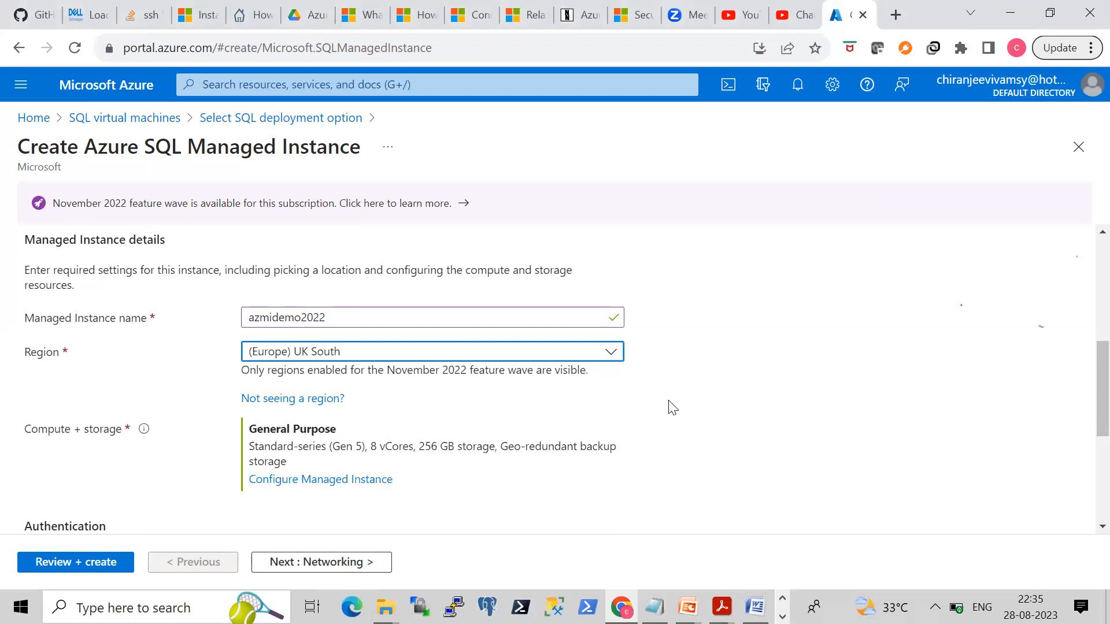
- Reselect (Europe) UK South from the region list
scroll(1085, 347, "up", 3)
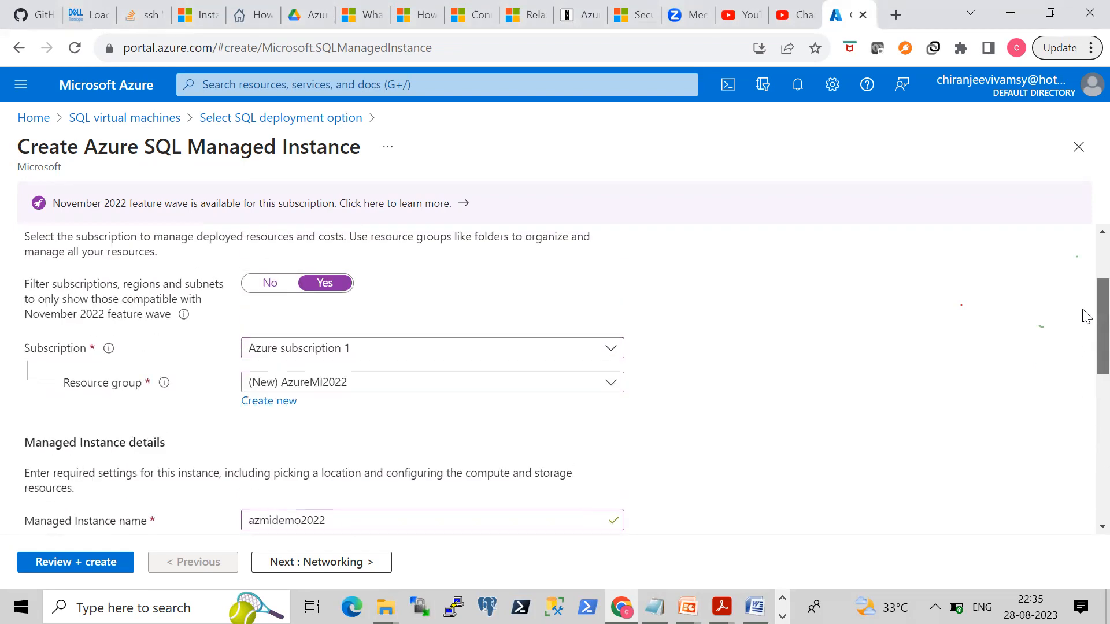
scroll(1085, 315, "up", 1)
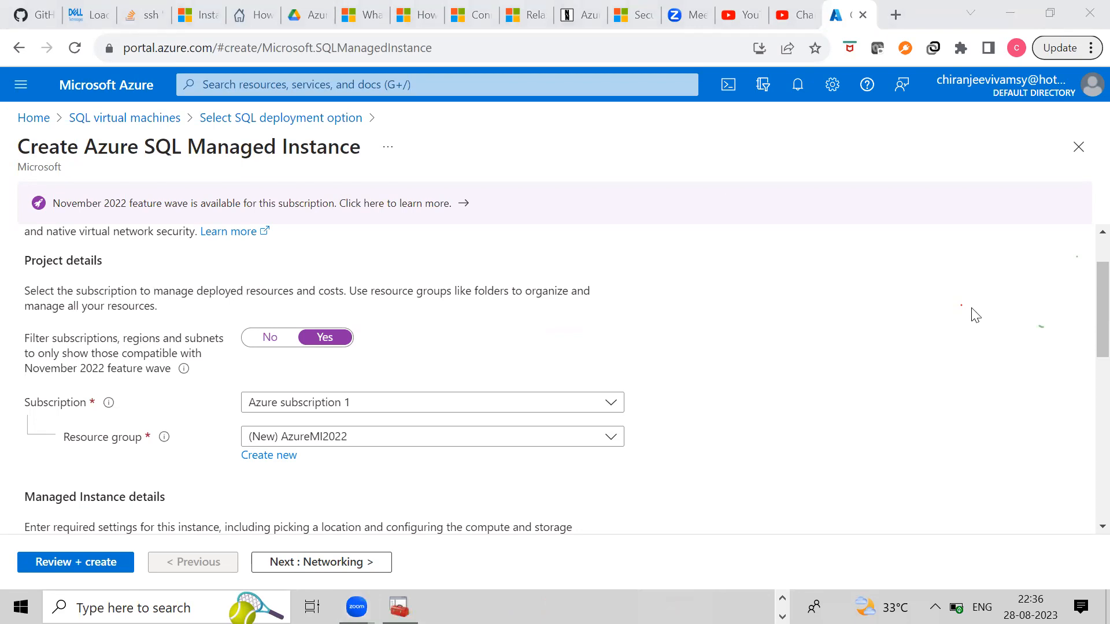
left_click_drag(1099, 277, 1085, 360)
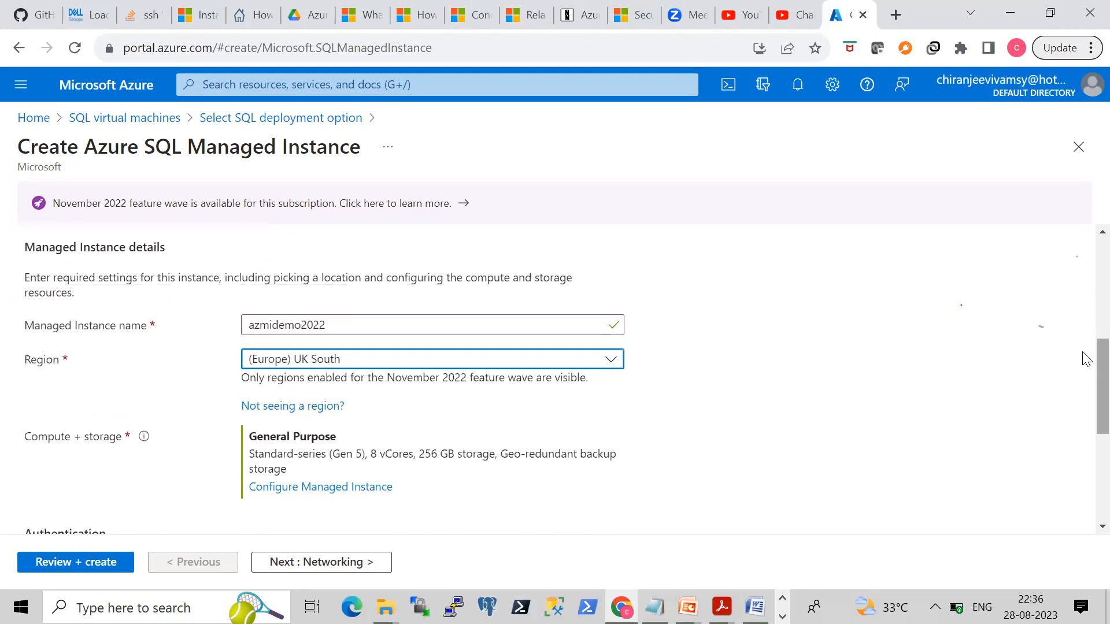
left_click(610, 361)
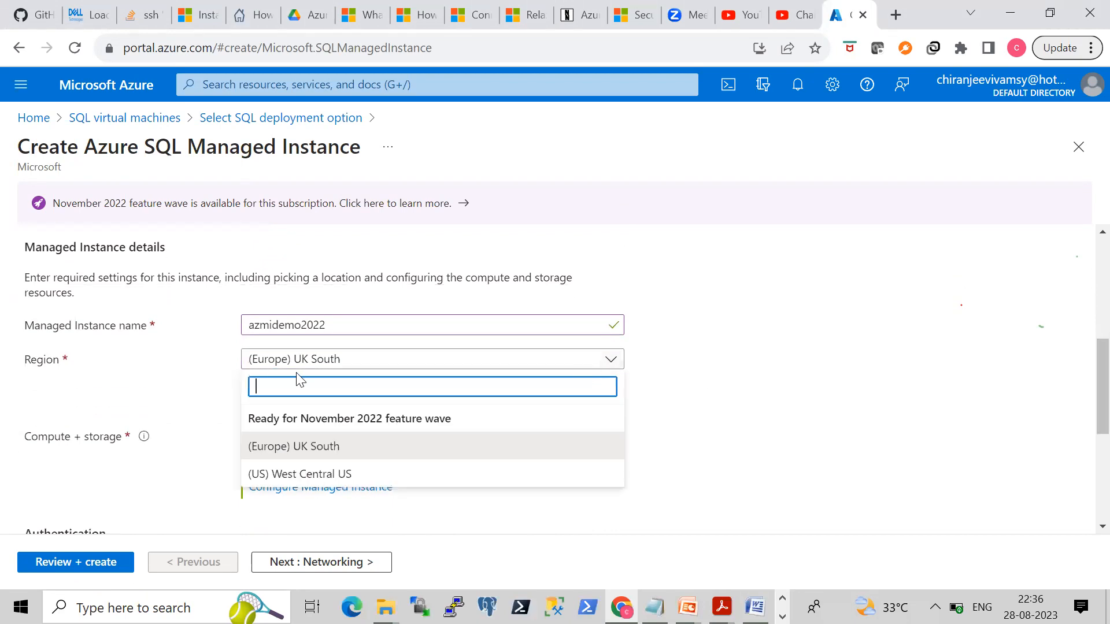
left_click(308, 451)
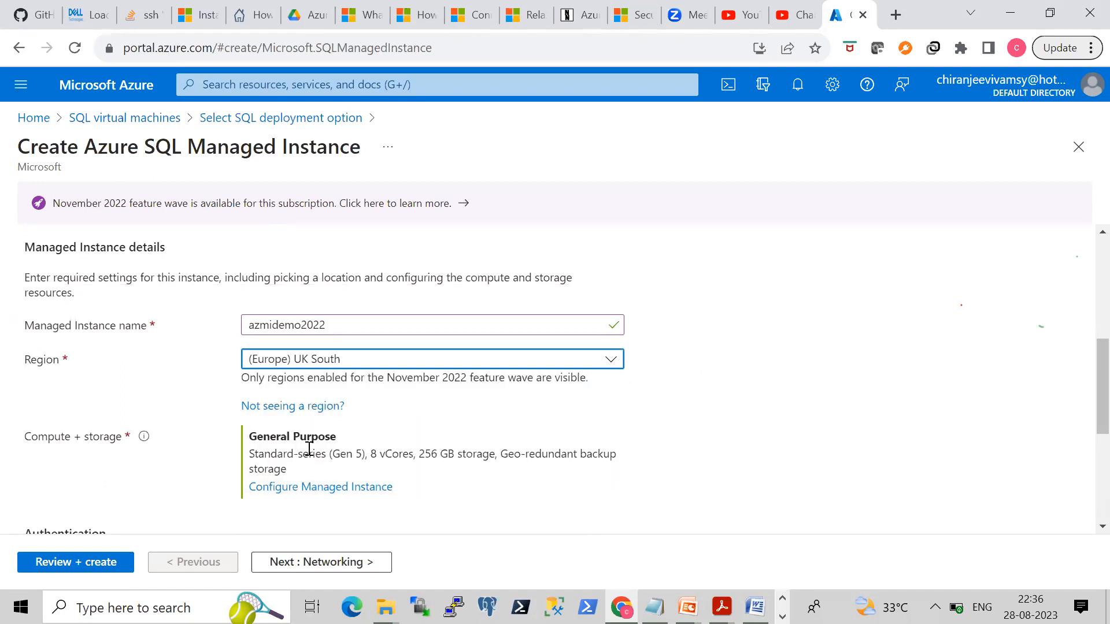
- Open the supported regions page from the 'Not seeing a region?' help in a new tab
left_click(324, 406)
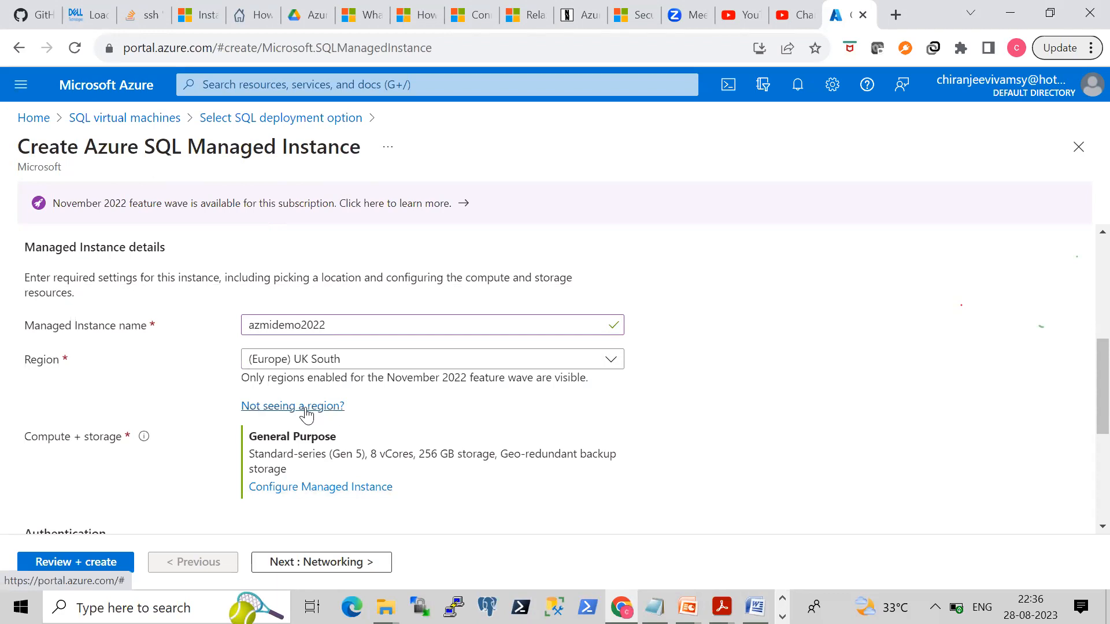
left_click(317, 412)
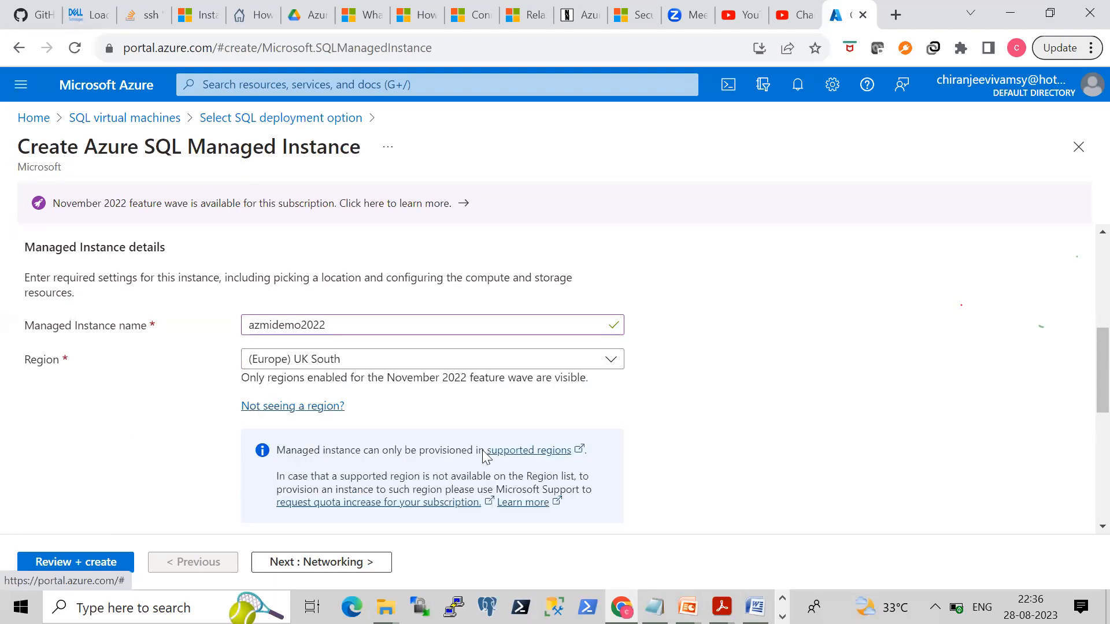
left_click(530, 451)
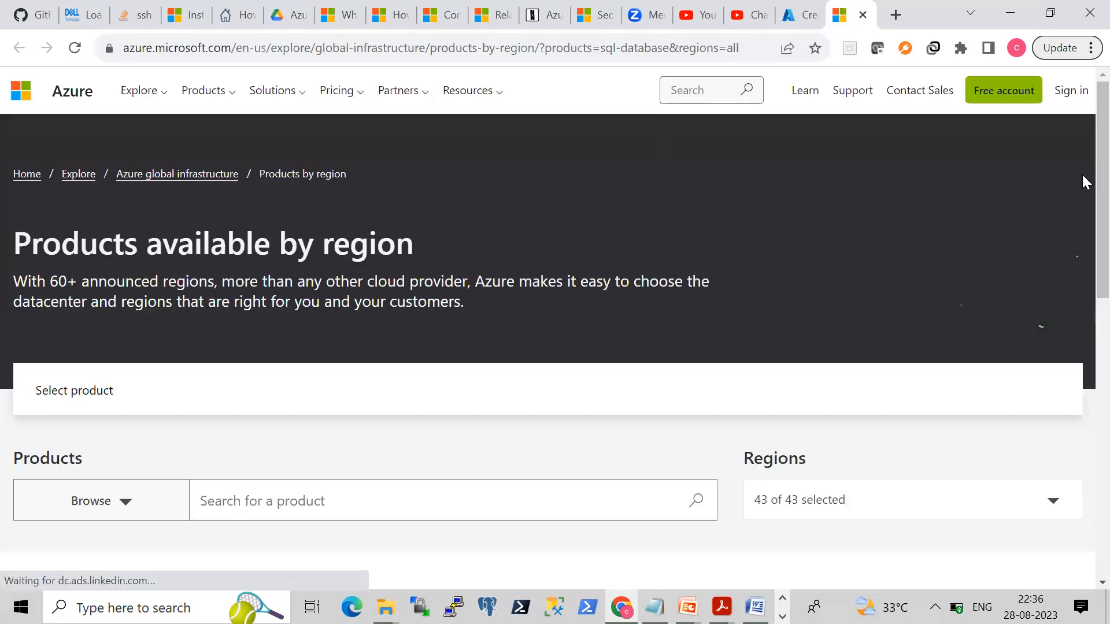
scroll(1086, 181, "down", 7)
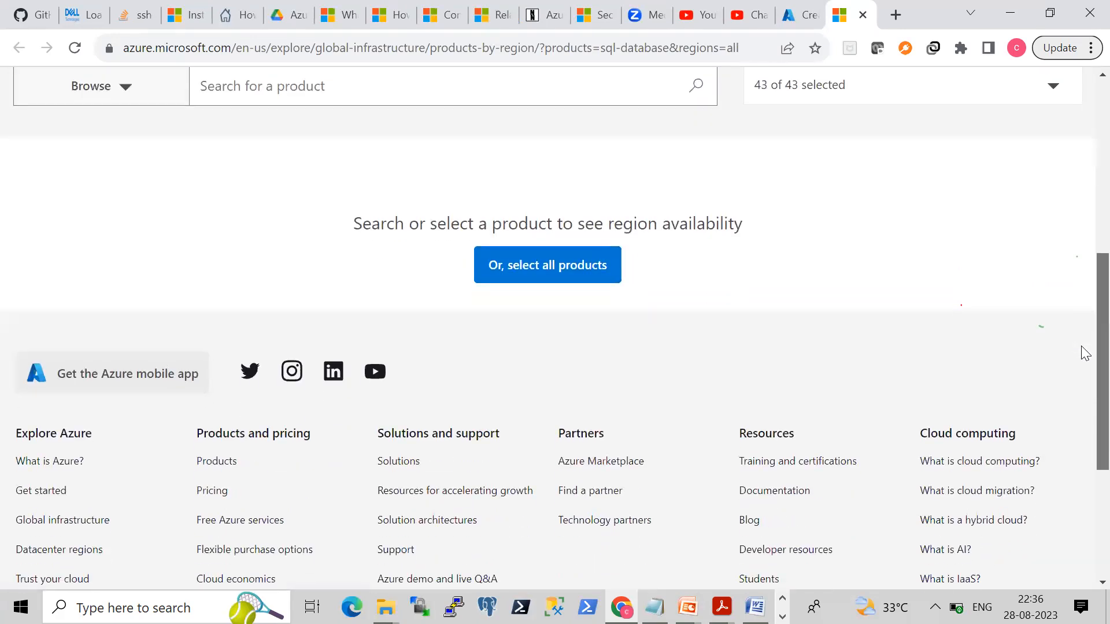
scroll(1084, 353, "up", 5)
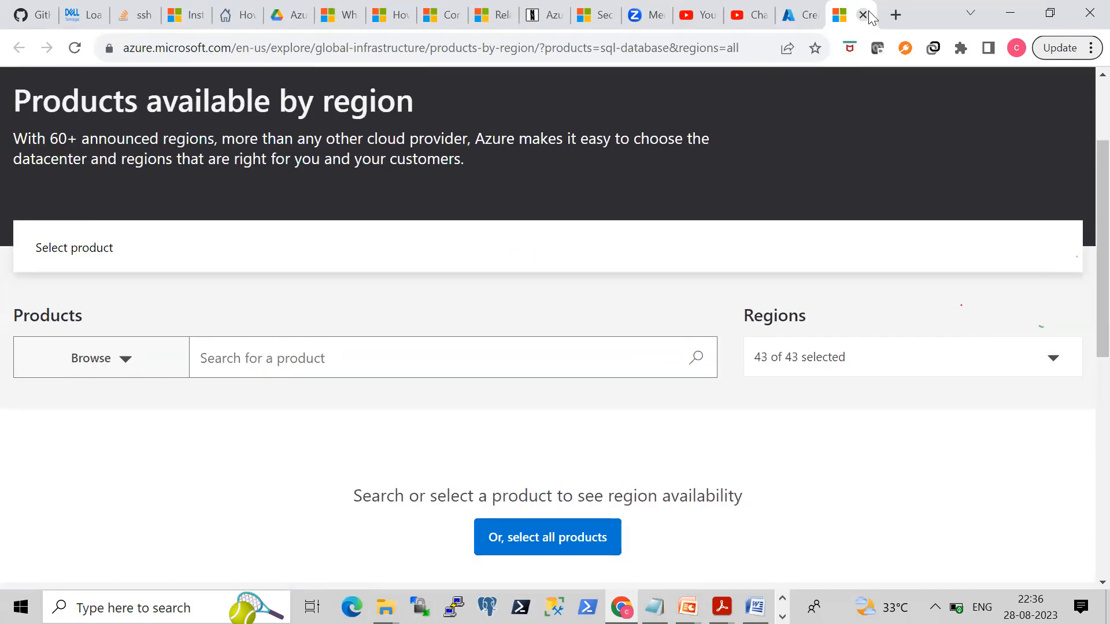
left_click(862, 14)
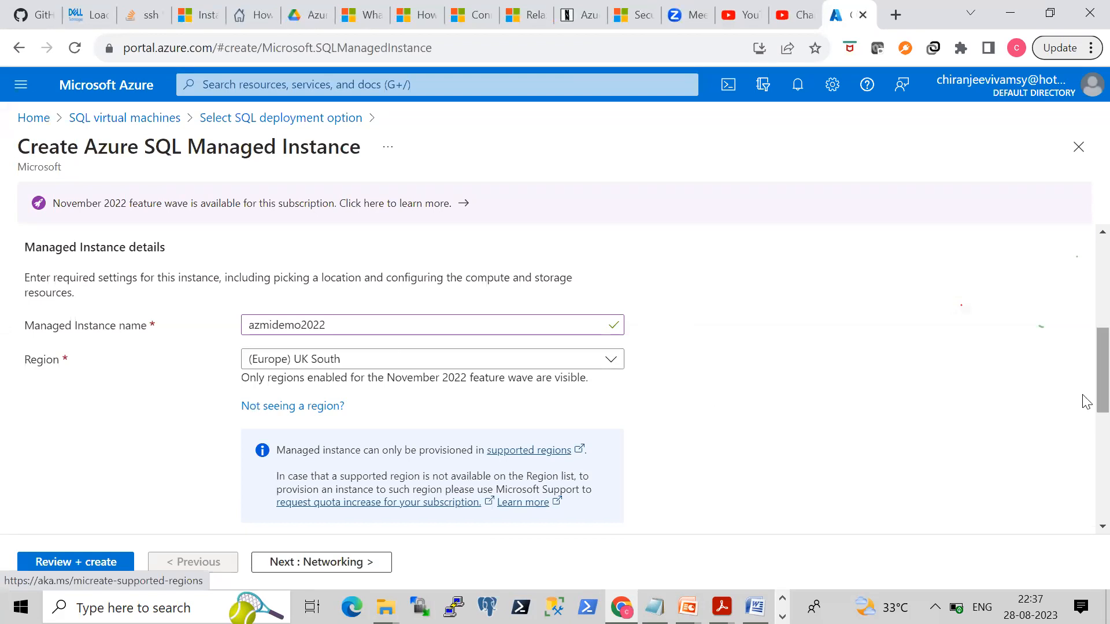
scroll(1087, 402, "down", 4)
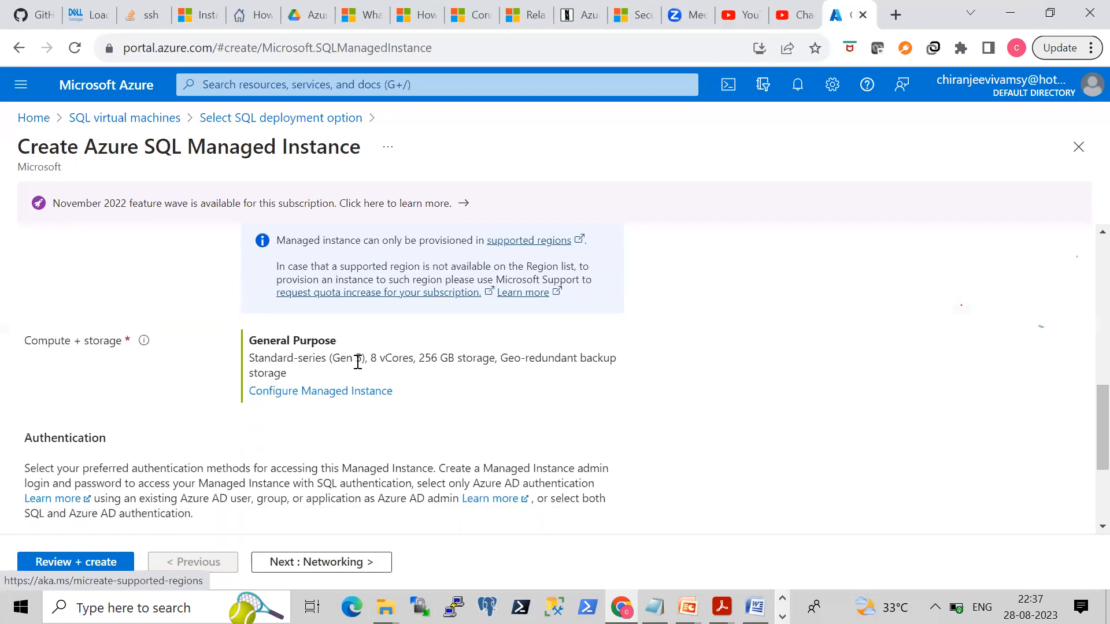
left_click(300, 393)
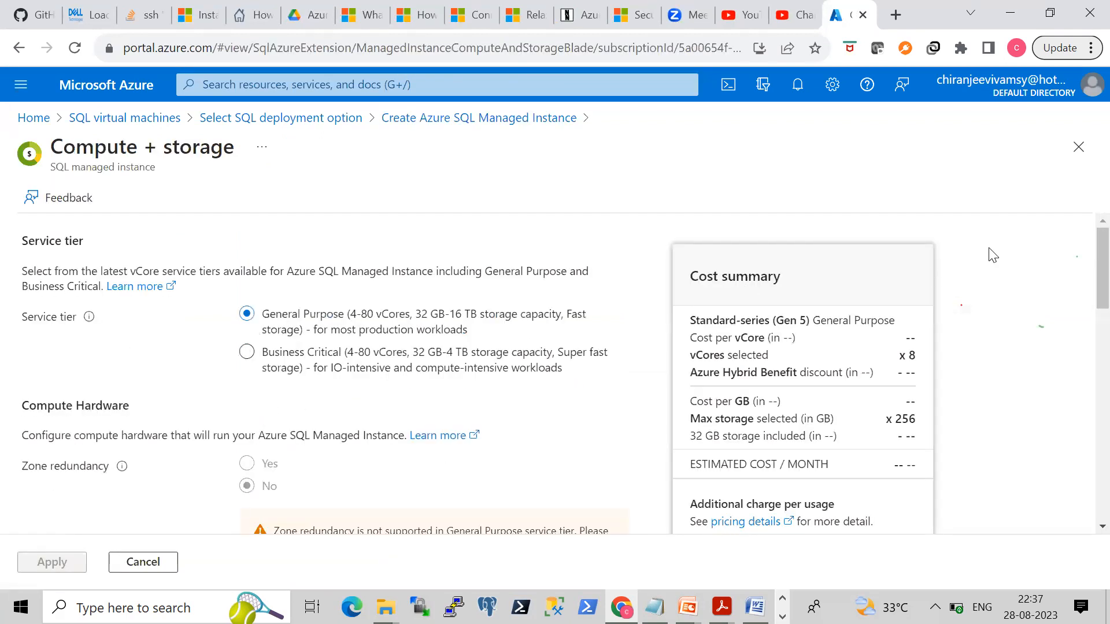
scroll(1086, 272, "down", 3)
scroll(1087, 279, "down", 1)
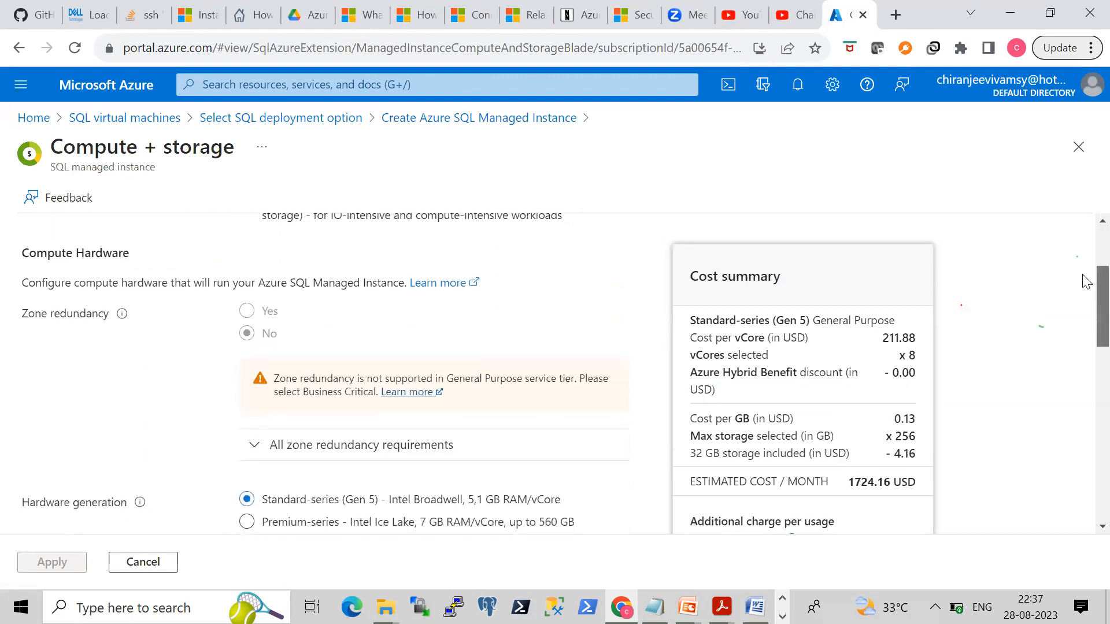
scroll(1086, 285, "down", 1)
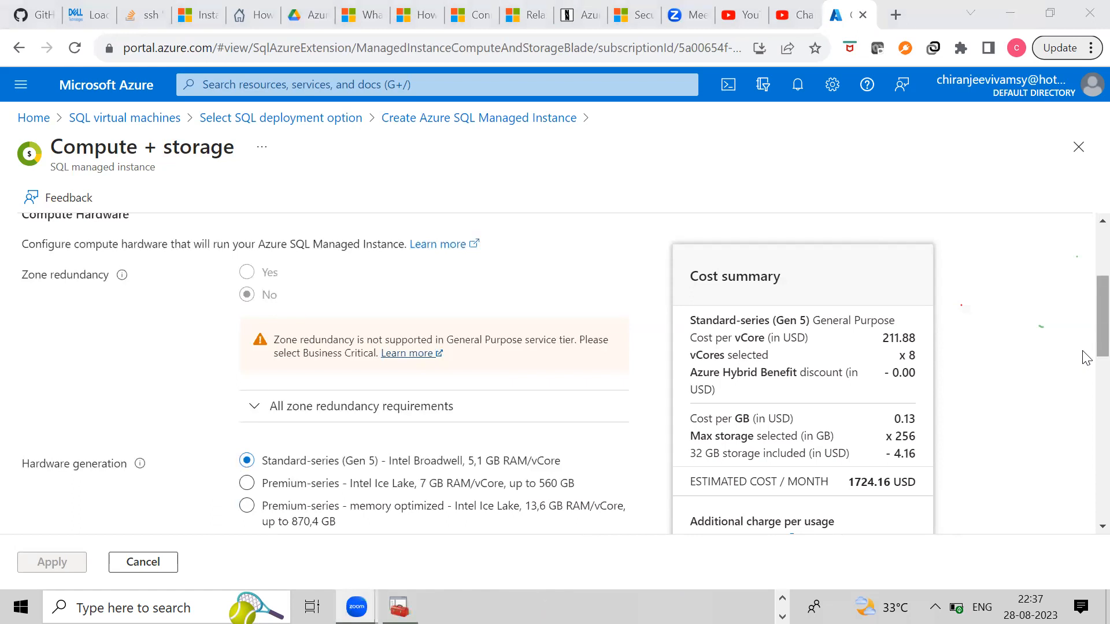
scroll(1087, 353, "up", 3)
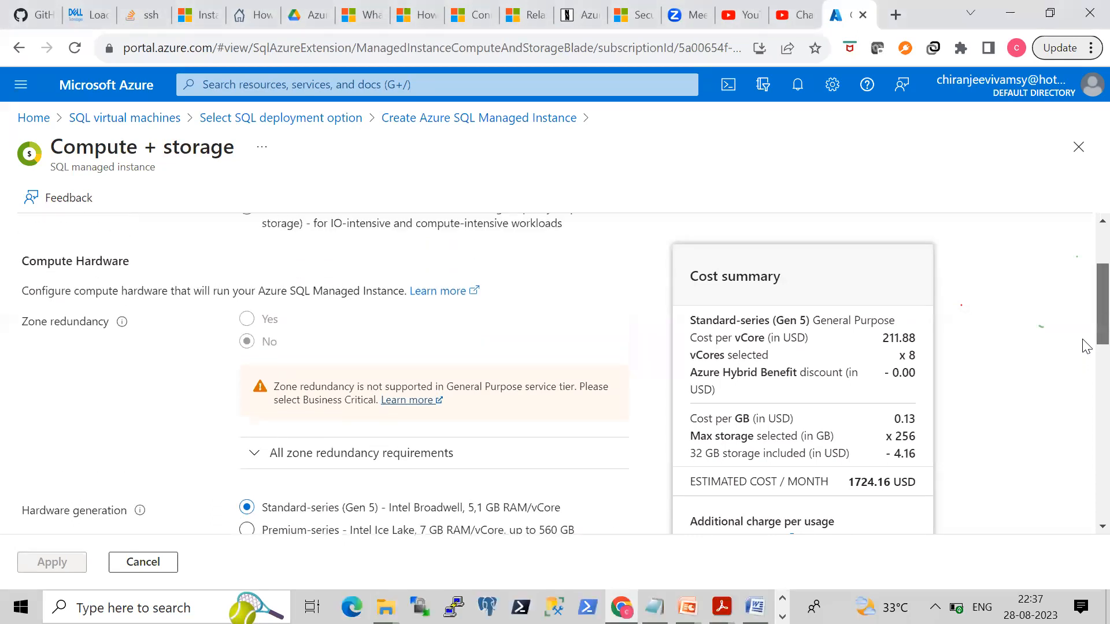
scroll(1086, 337, "up", 2)
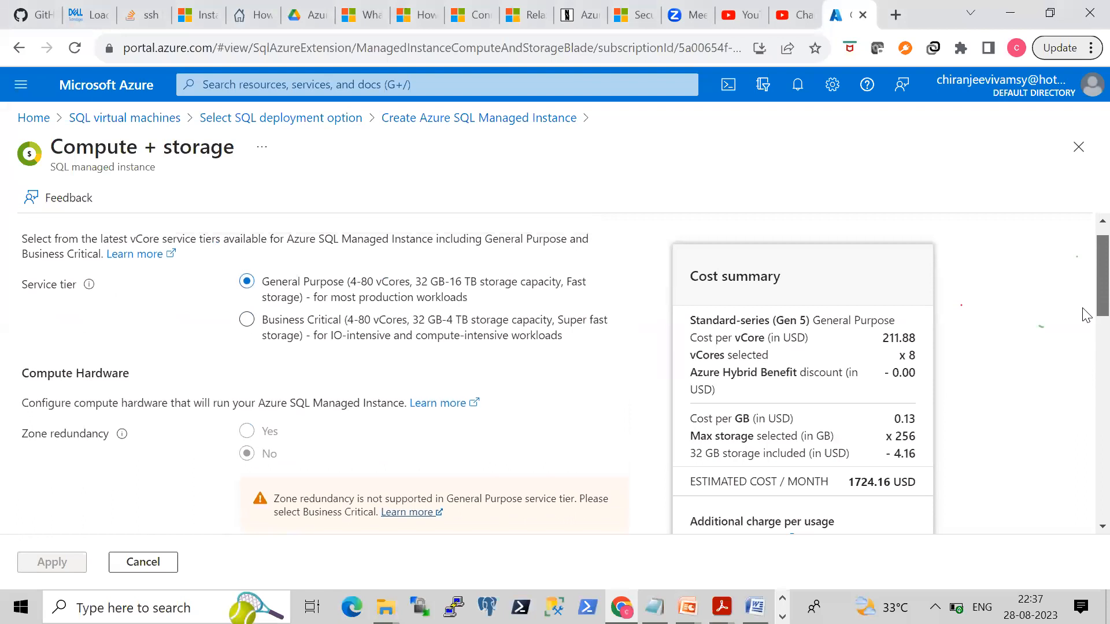
scroll(1086, 326, "down", 5)
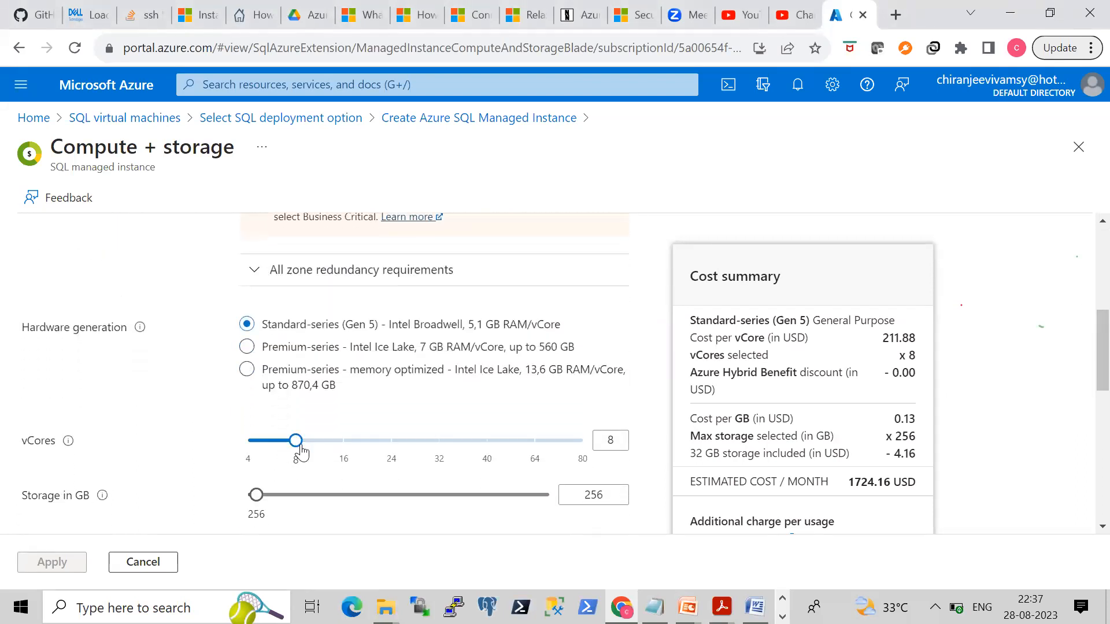
- Set vCores to 4 and lower storage to 32 GB, for 847.52 USD per month
left_click(252, 443)
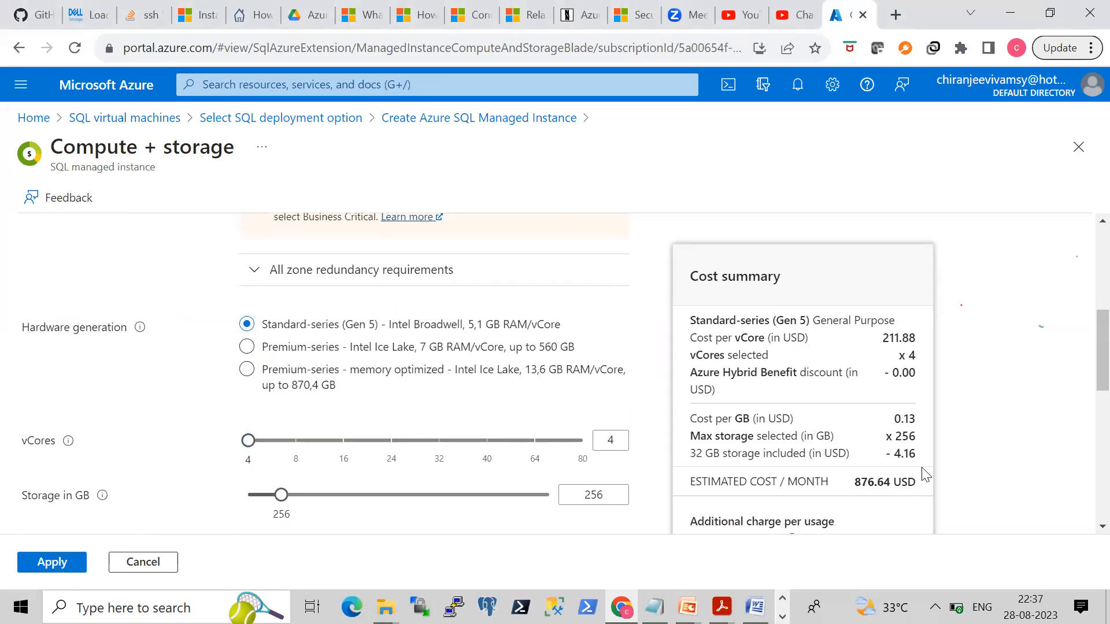
left_click_drag(282, 497, 249, 500)
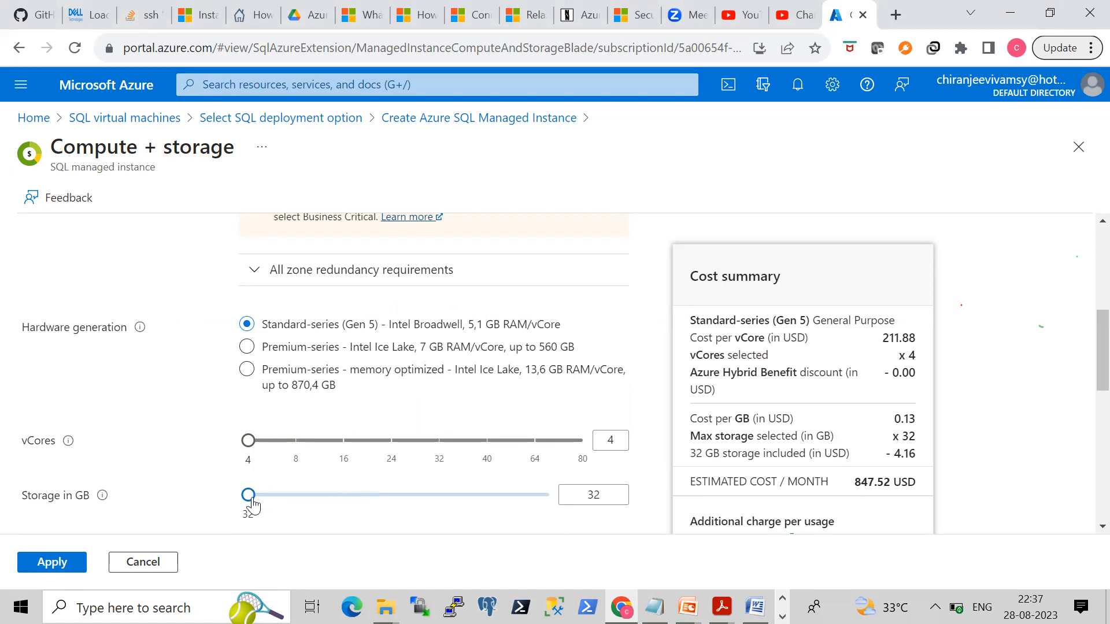
mouse_move(253, 506)
left_mouse_down()
mouse_move(268, 507)
mouse_move(245, 508)
left_mouse_up()
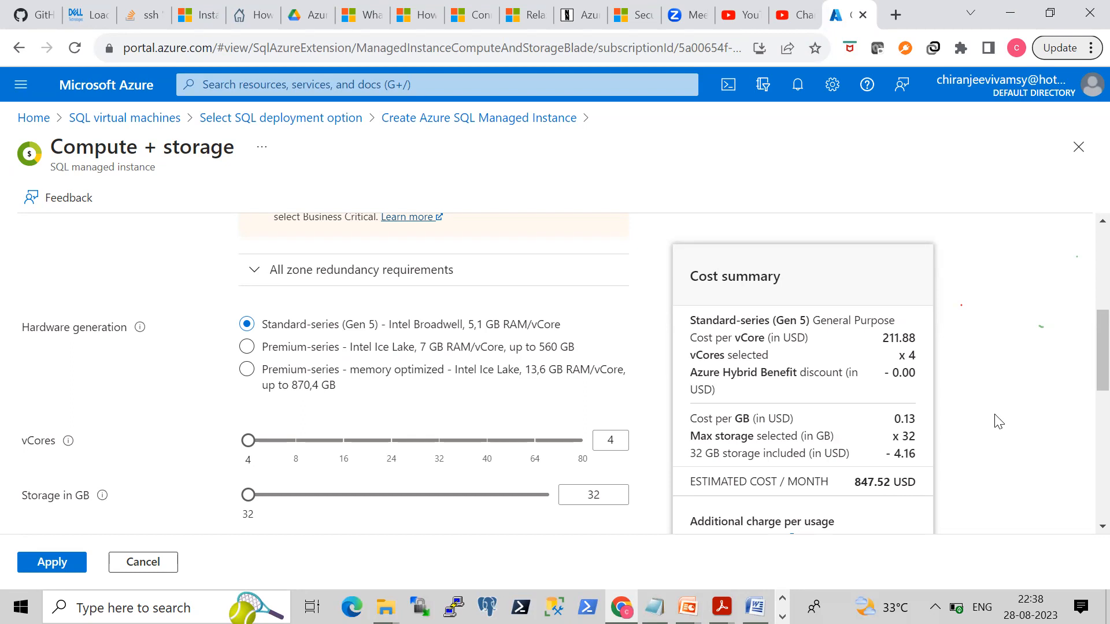
- Scroll up to review the General Purpose service tier settings
scroll(1085, 332, "up", 5)
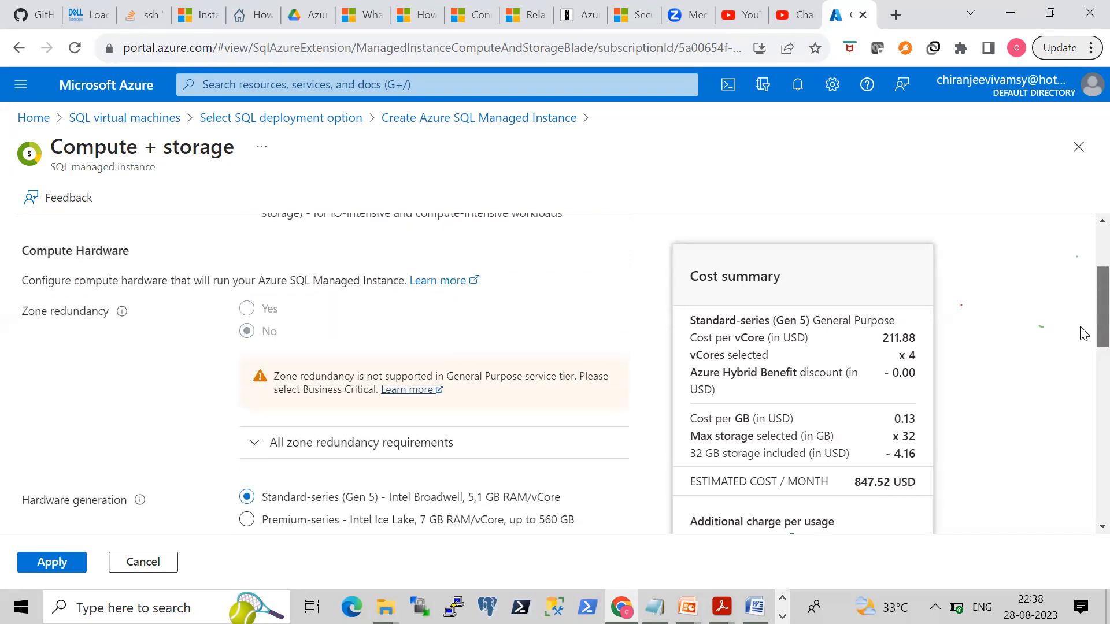
scroll(1077, 303, "up", 1)
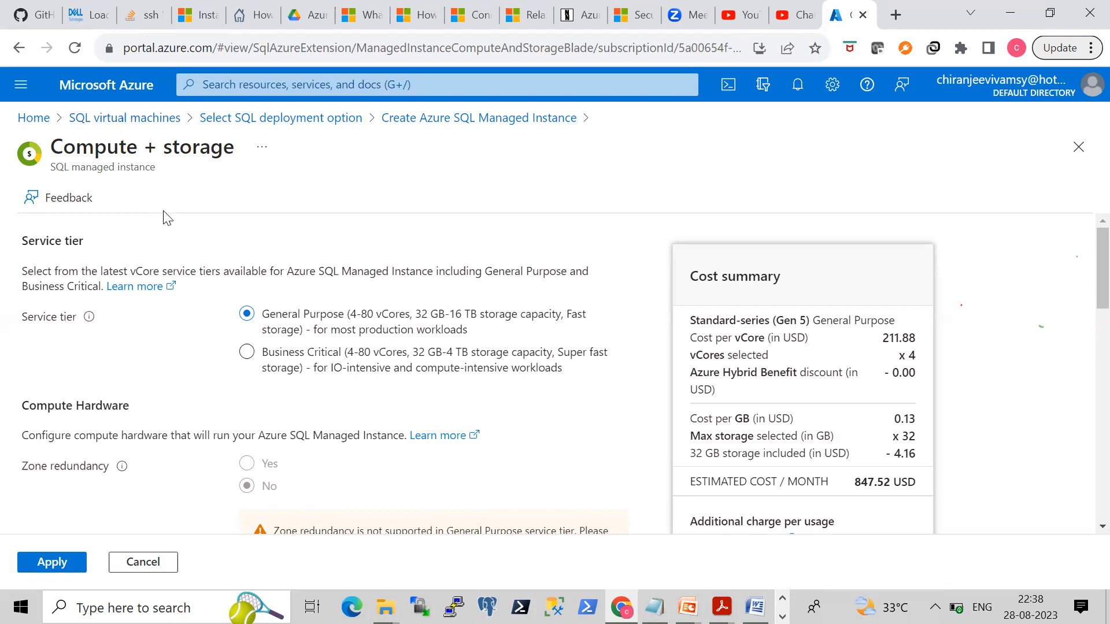
- Load portal.azure.com in a new tab and open the SQL virtual machines list
left_click(896, 15)
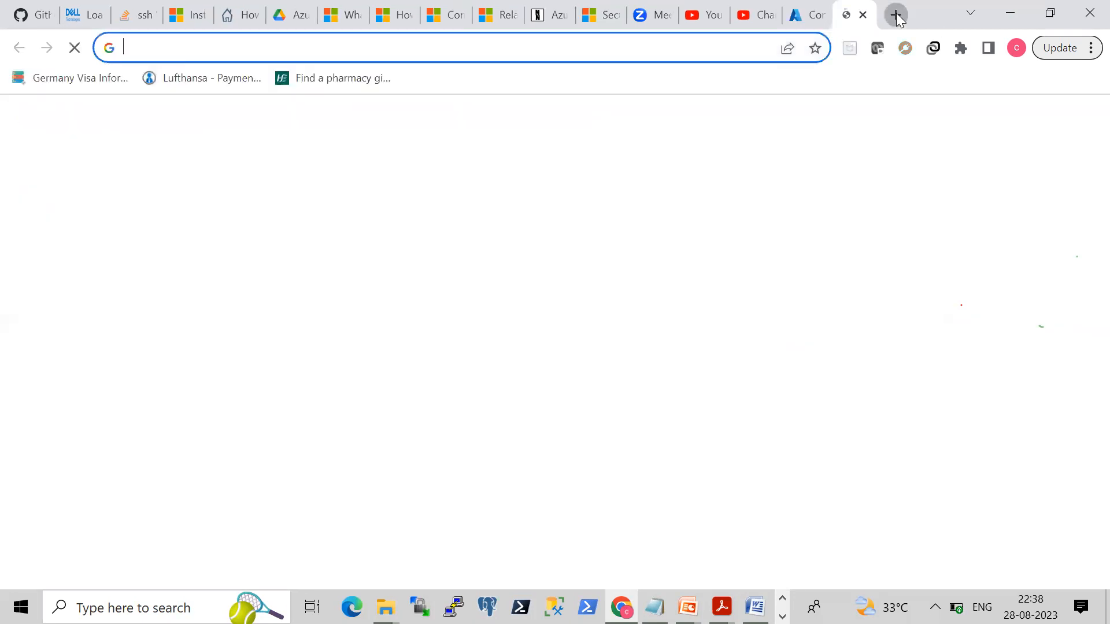
type("por")
key("Return")
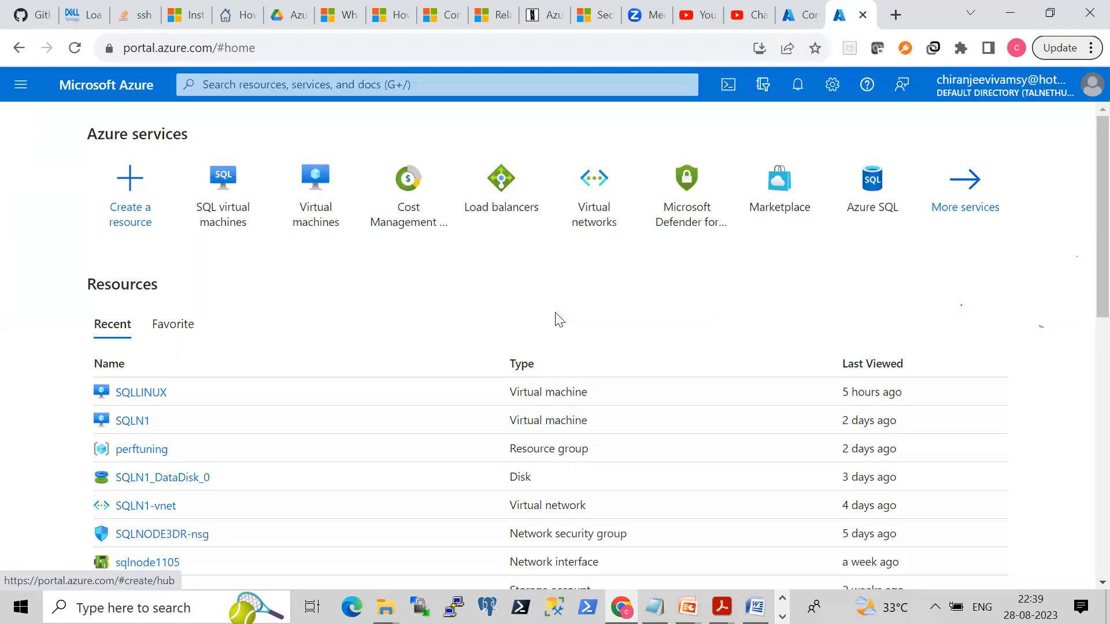
left_click(222, 211)
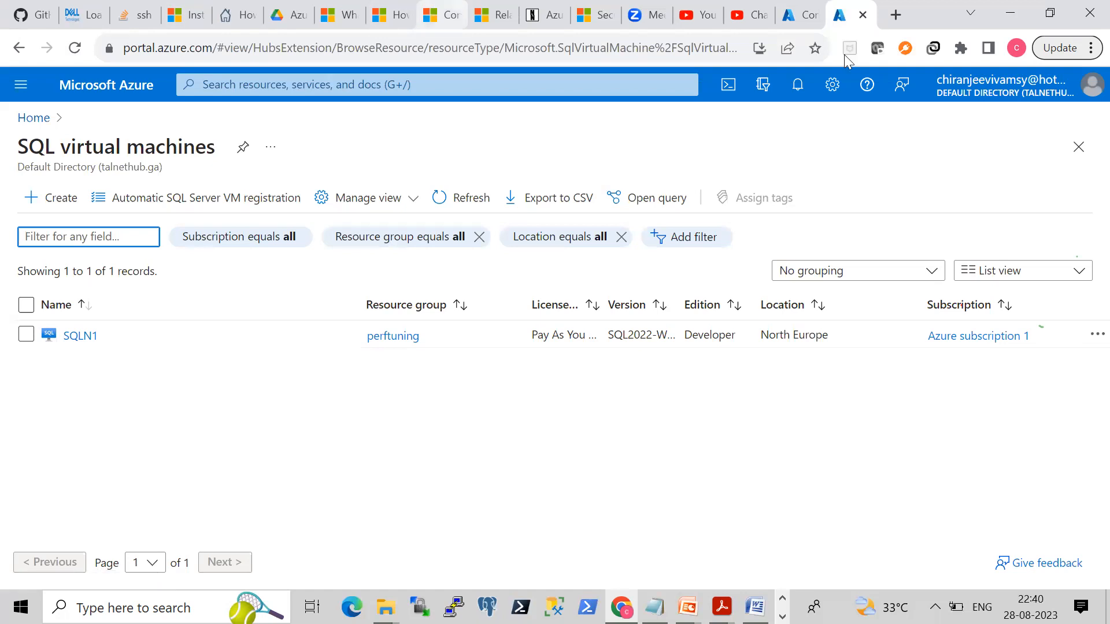
left_click(807, 19)
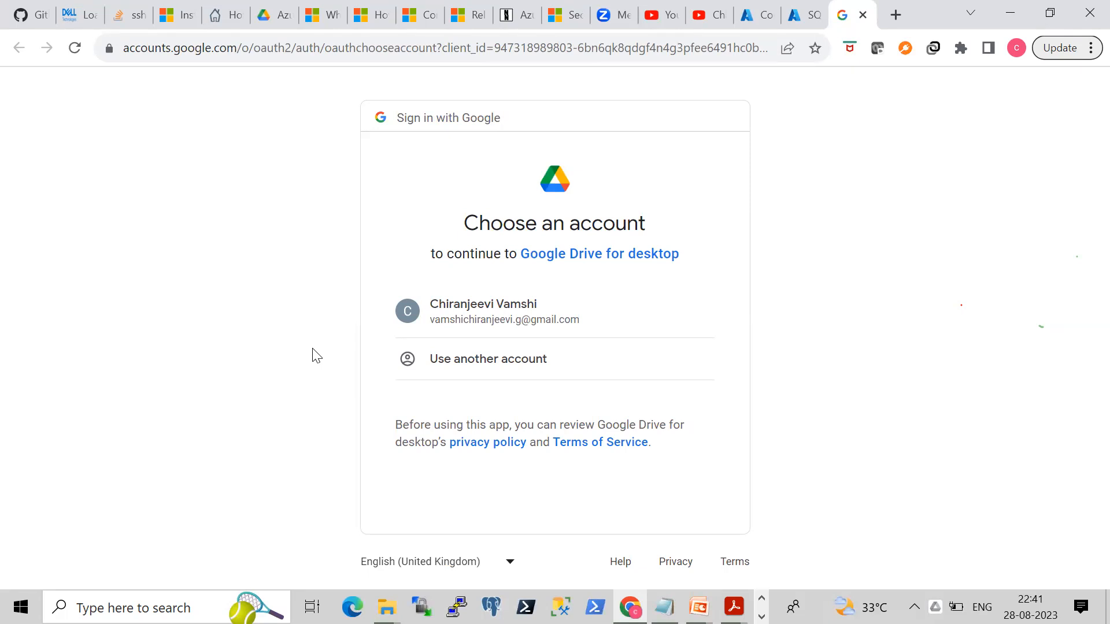
left_click(807, 13)
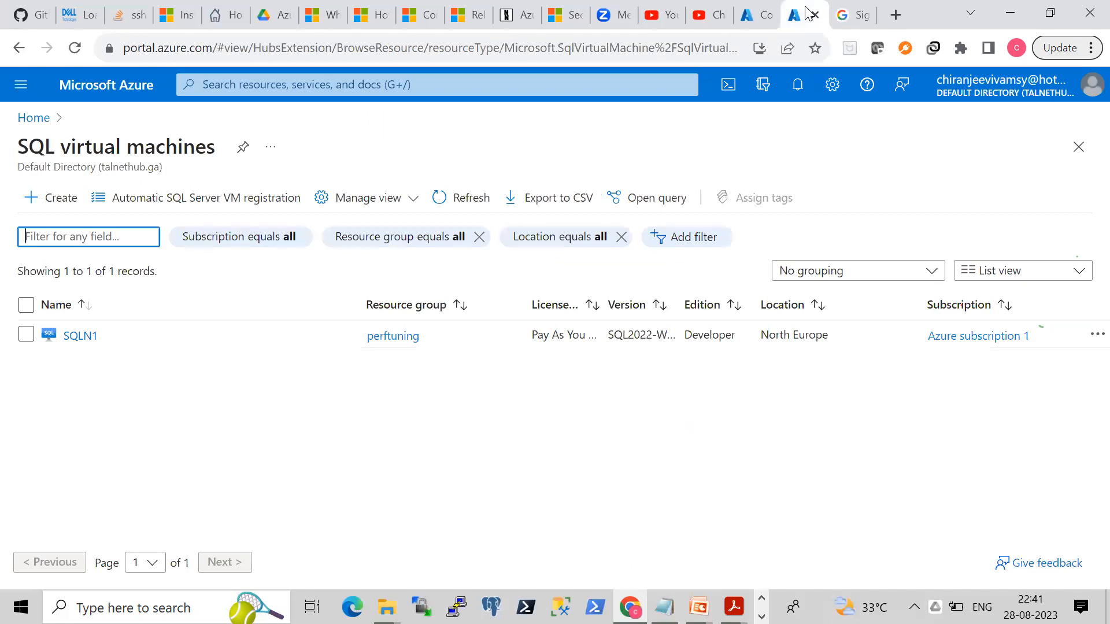
- Switch back to the browser tab showing the Compute + storage blade
left_click(757, 15)
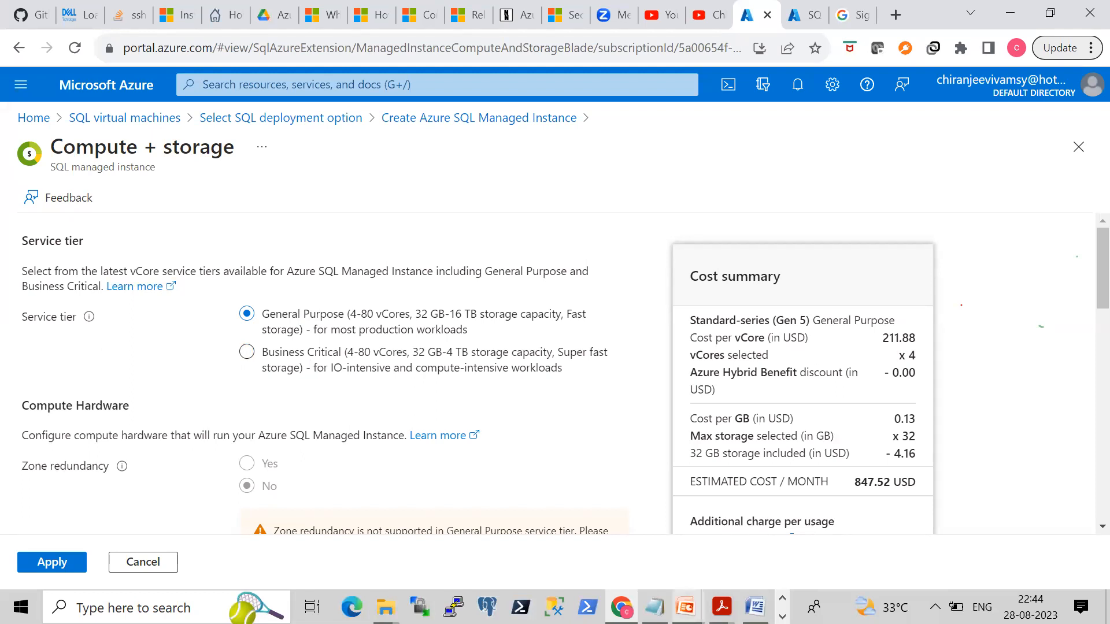
- Cycle through the open decks and PDF, settling on AzureSQLWorkshop at slide 9, 'Azure SQL'
mouse_move(685, 607)
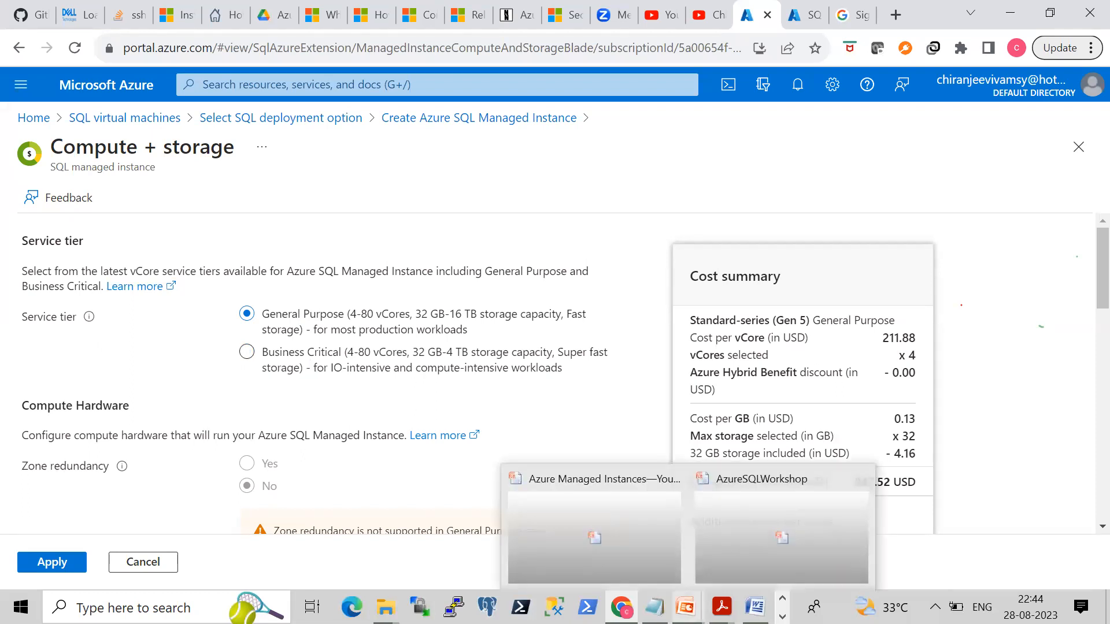
left_click(624, 556)
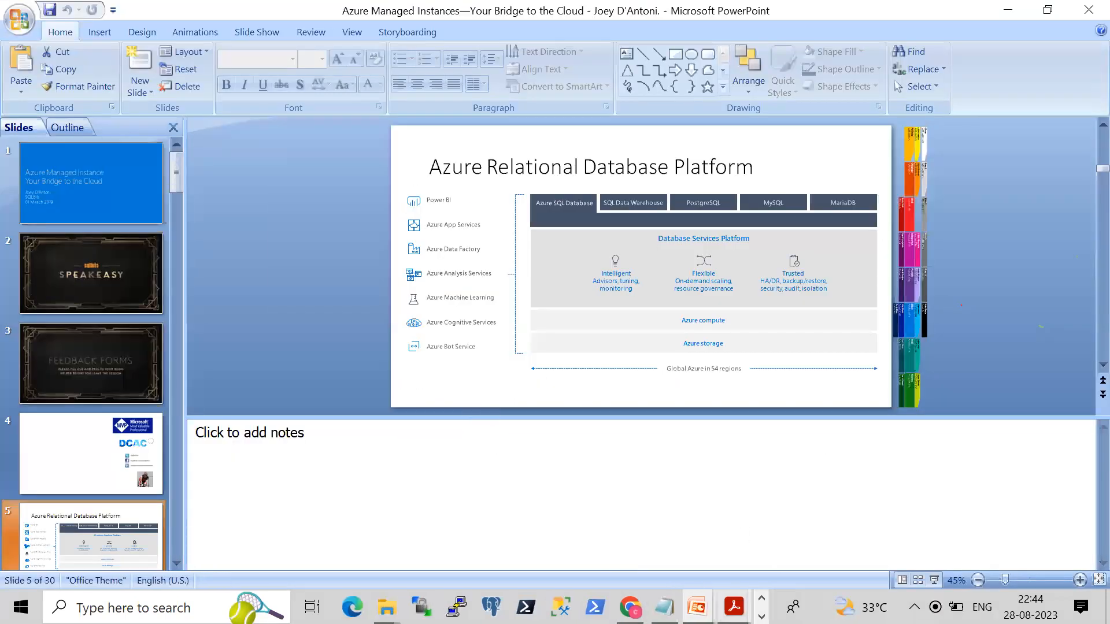
mouse_move(734, 607)
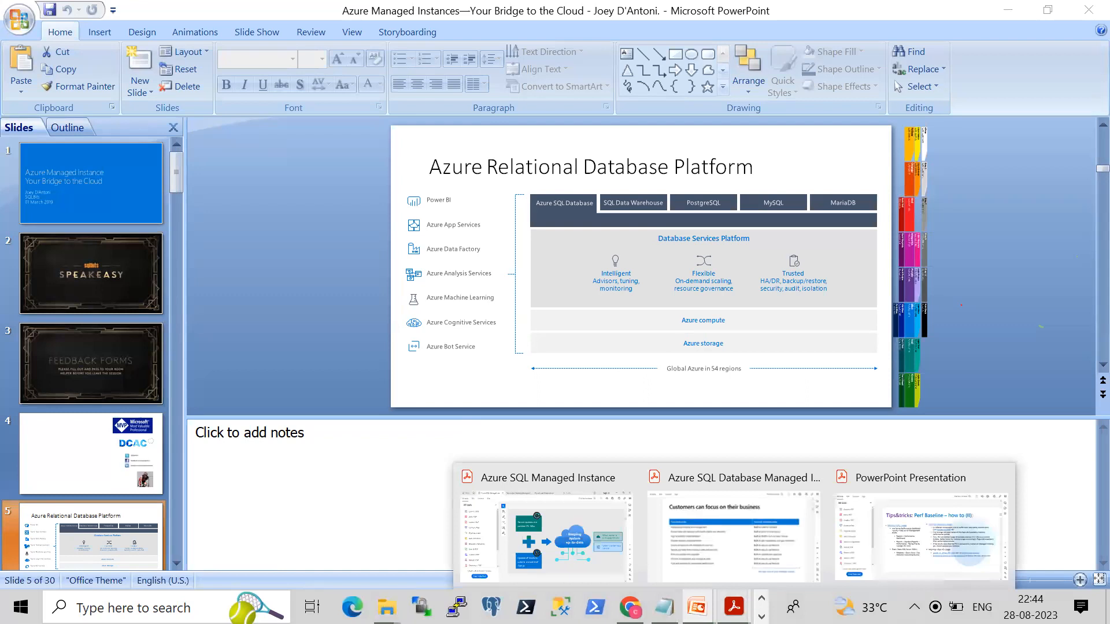
left_click(850, 530)
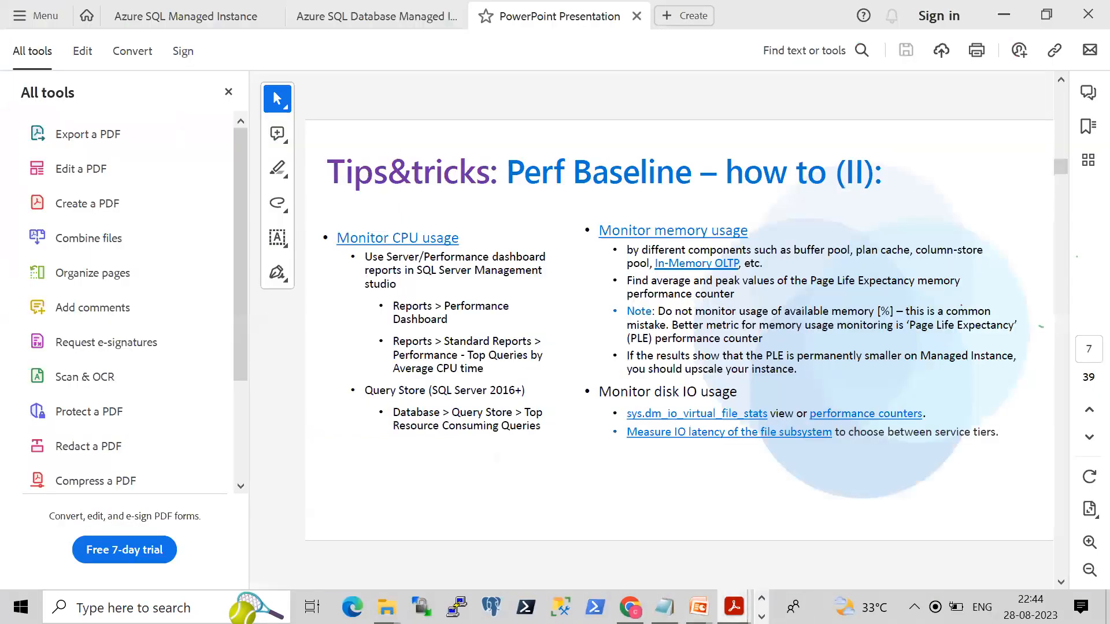
mouse_move(698, 607)
left_click(761, 545)
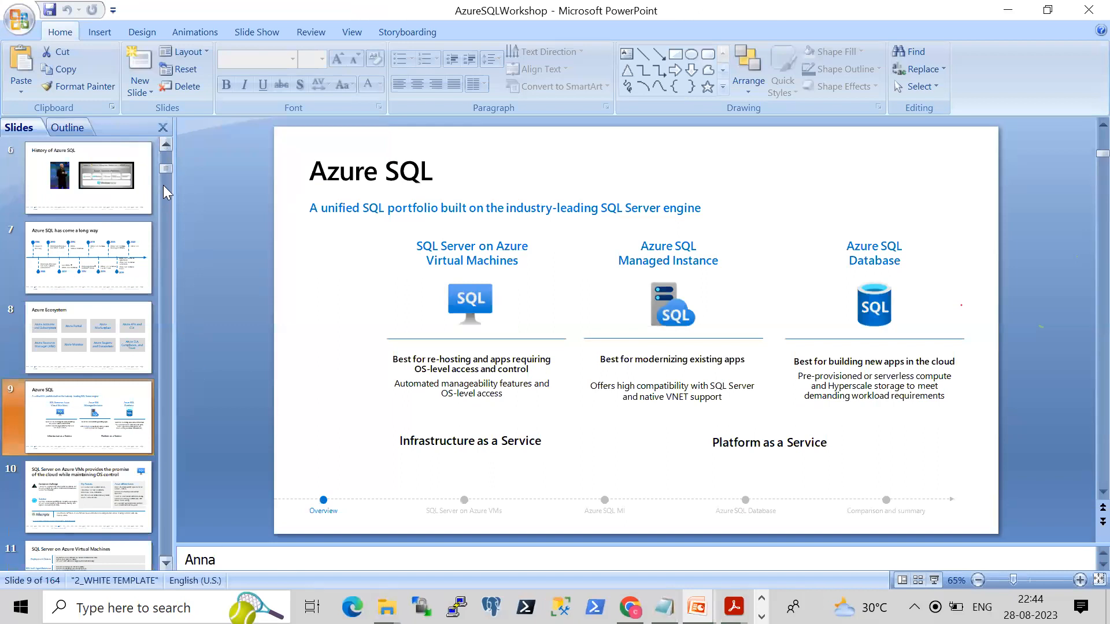
left_click_drag(166, 184, 165, 192)
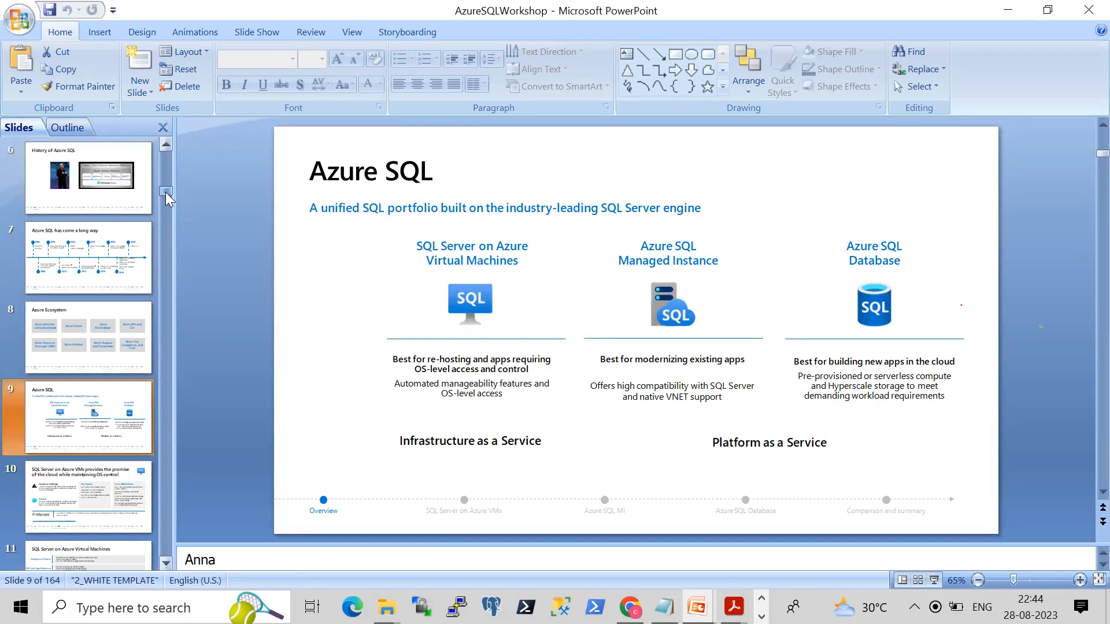
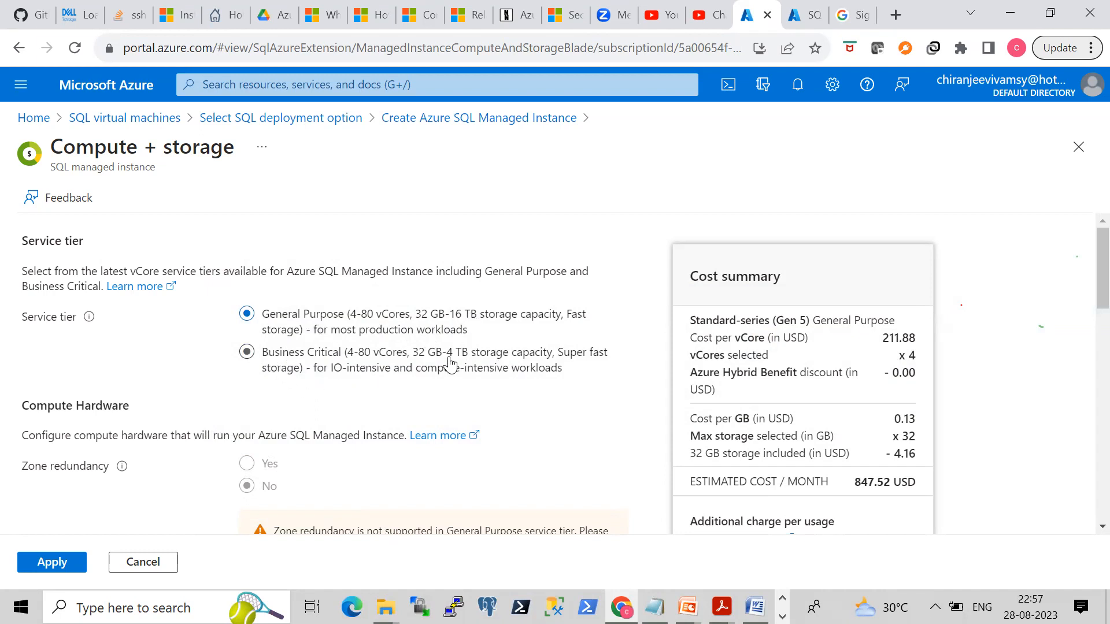
- Review the compute settings: General Purpose, Standard-series (Gen 5), 4 vCores, 32 GB, 847.52 USD/month
scroll(1085, 277, "down", 5)
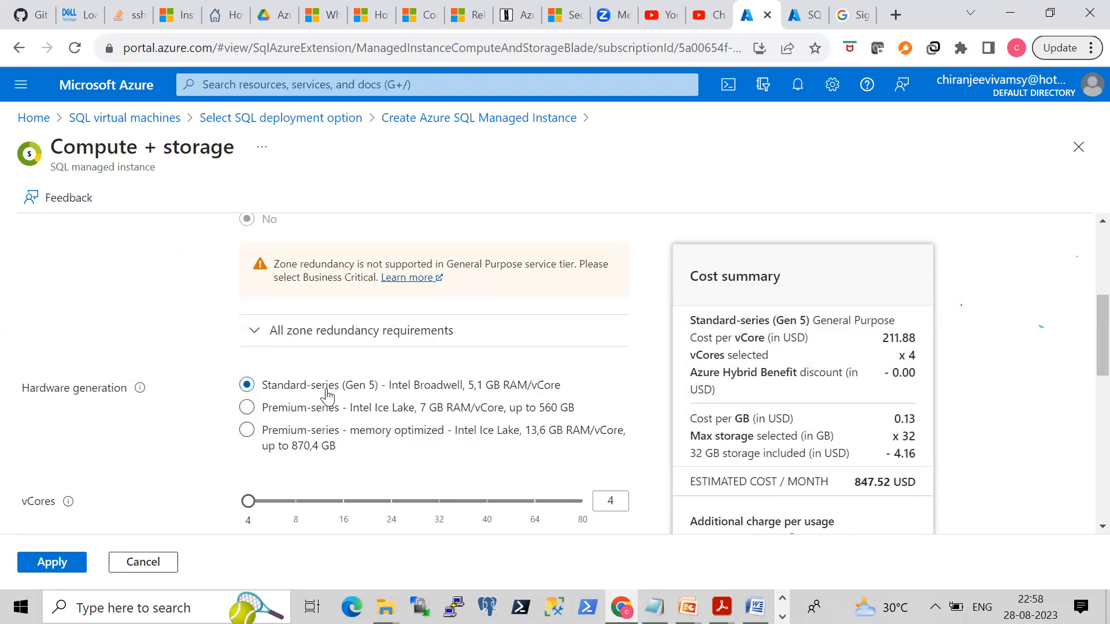
mouse_move(141, 395)
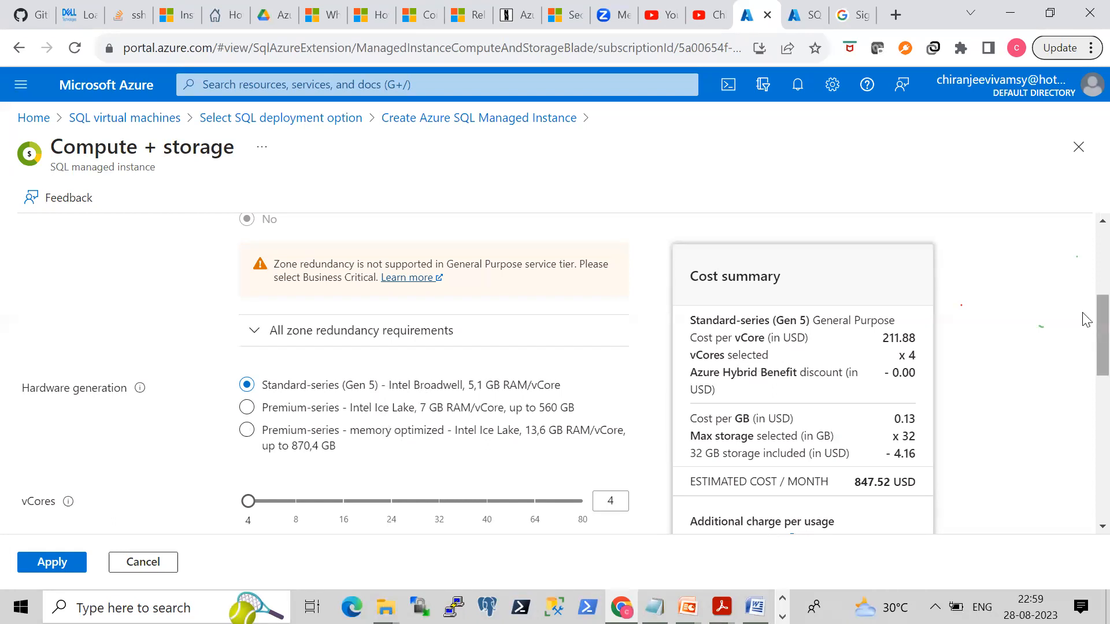
scroll(1081, 312, "up", 1)
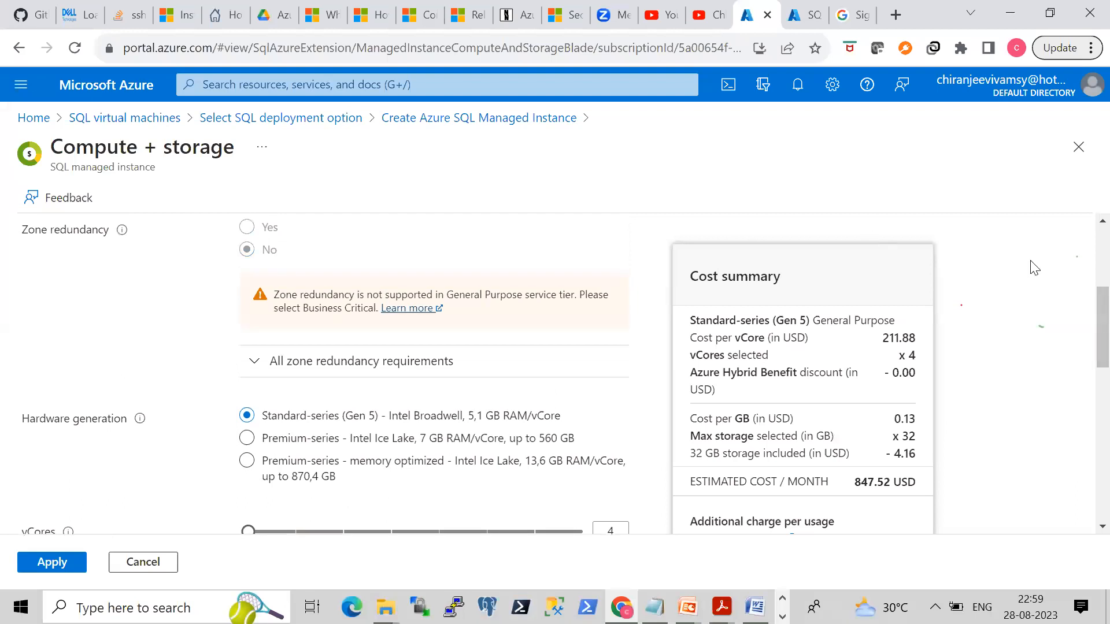
scroll(1087, 289, "up", 3)
scroll(1086, 279, "up", 1)
scroll(1085, 312, "down", 6)
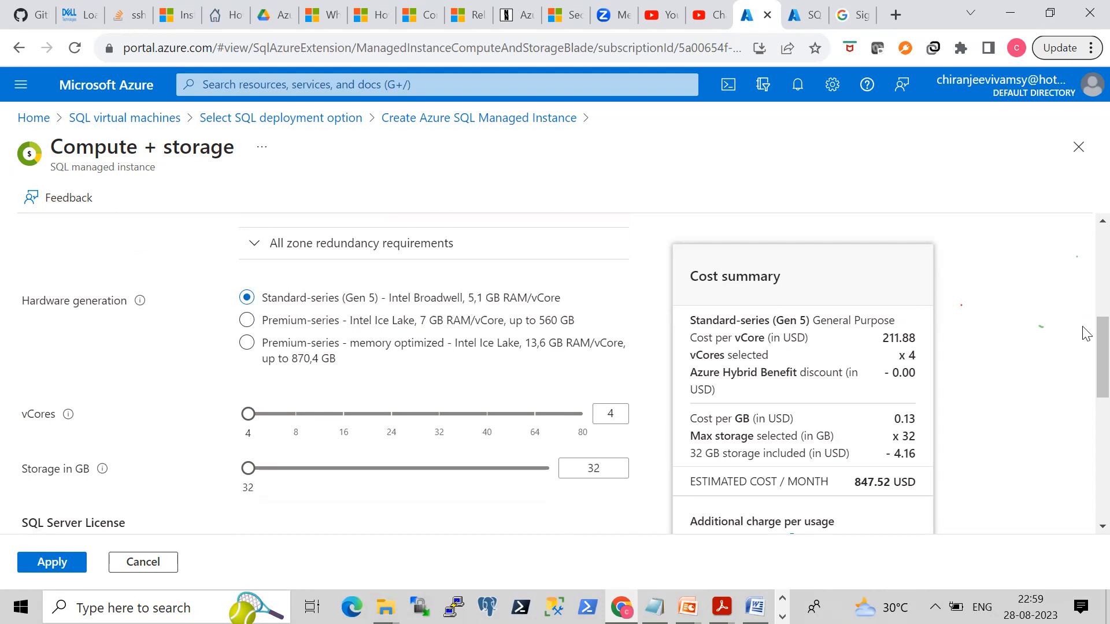
scroll(1086, 390, "down", 3)
scroll(1088, 387, "down", 1)
scroll(1088, 386, "up", 3)
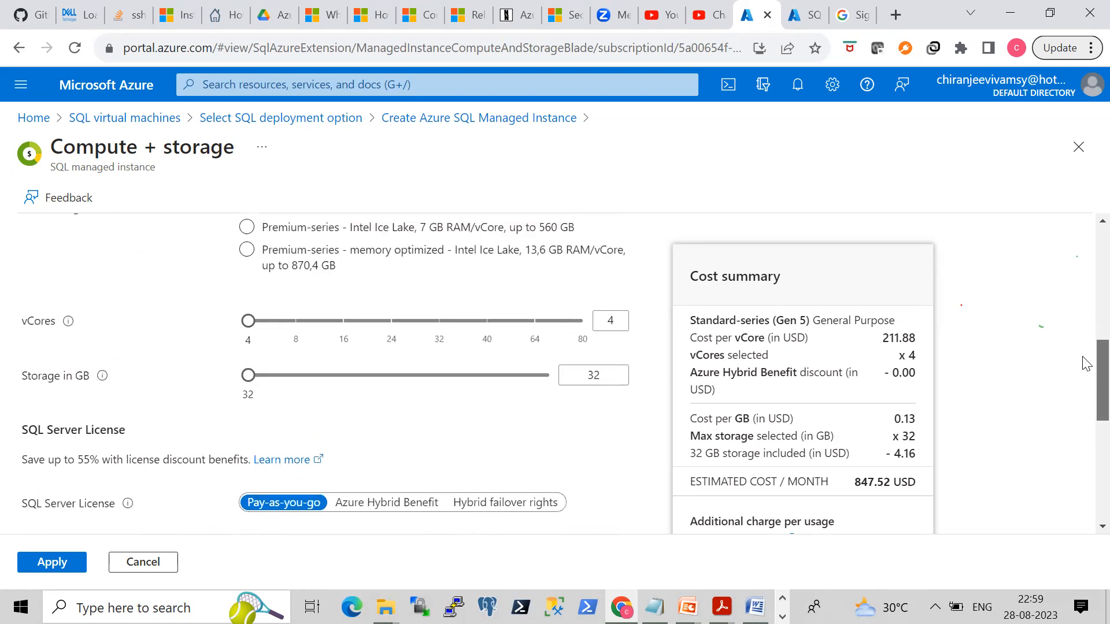
left_click(247, 288)
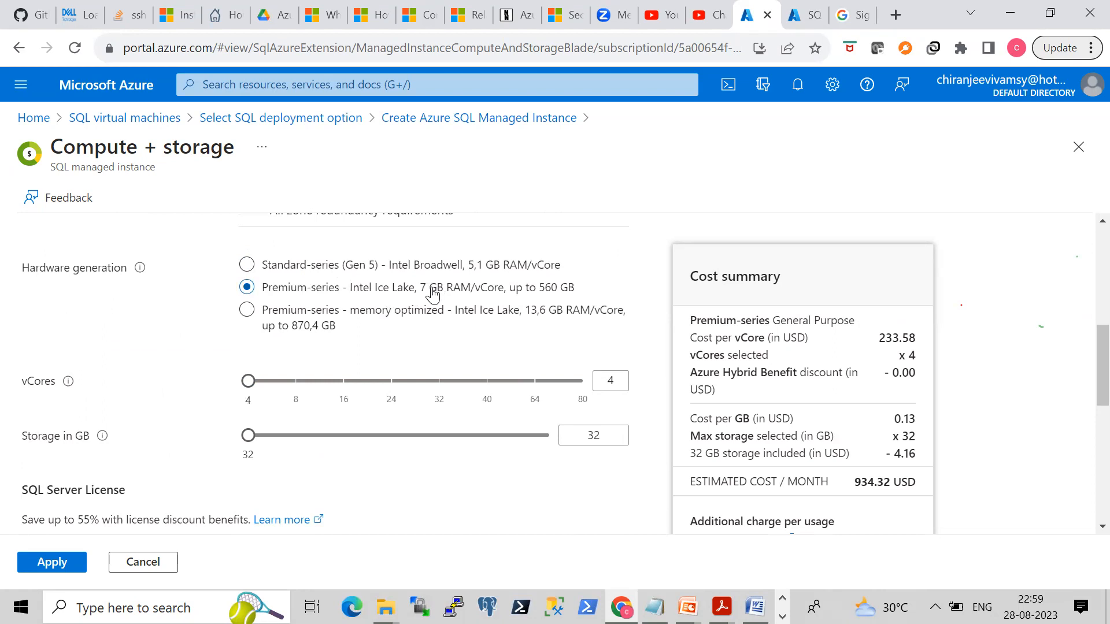
left_click(247, 311)
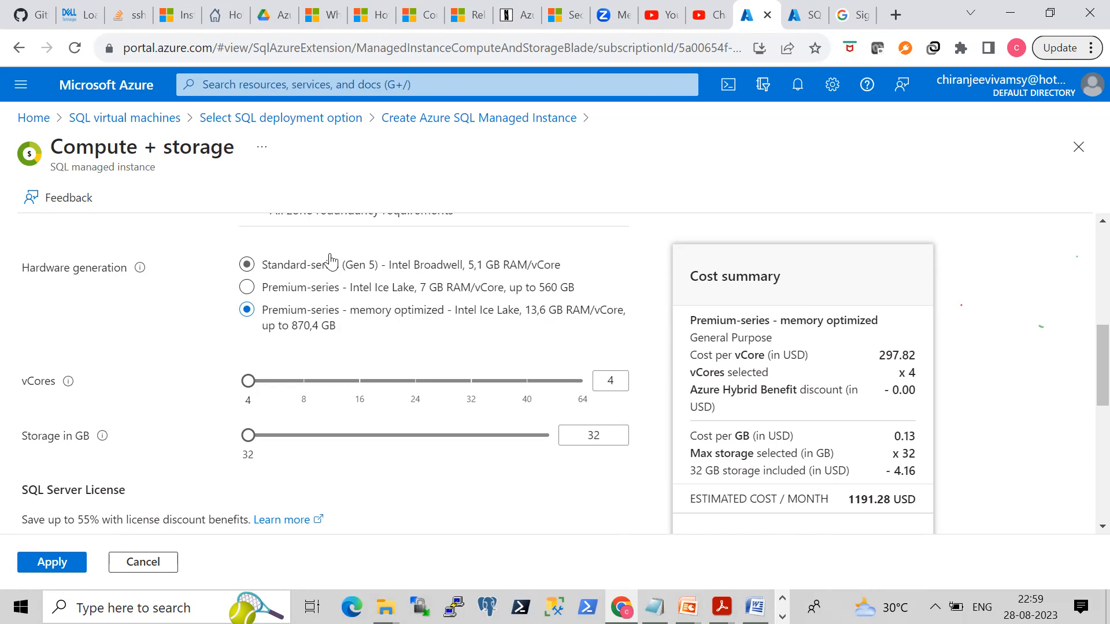
left_click(246, 265)
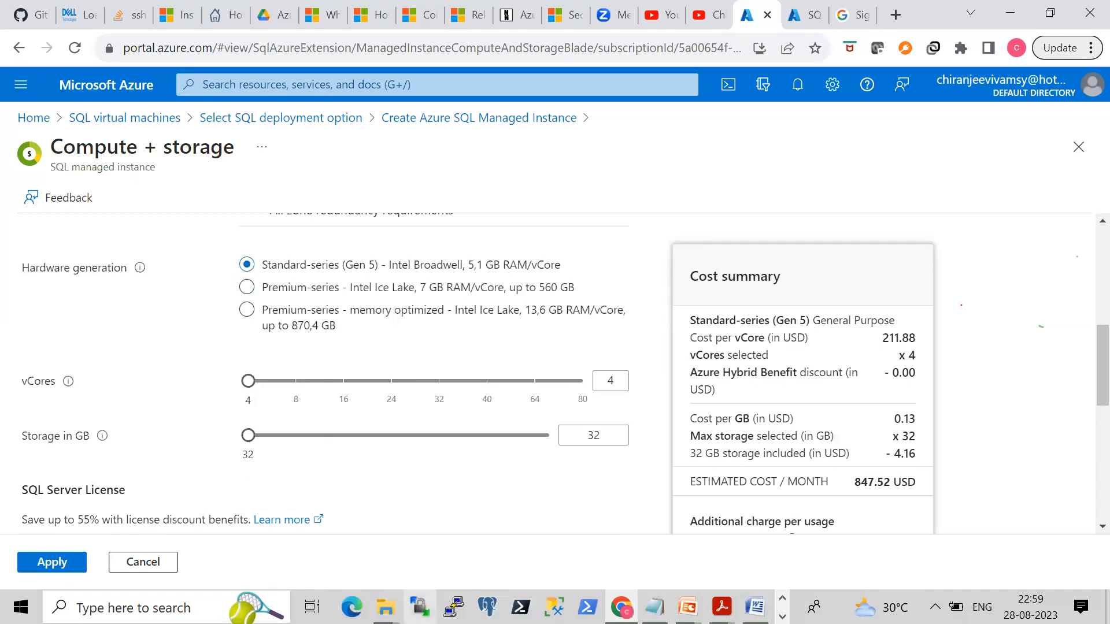
mouse_move(384, 607)
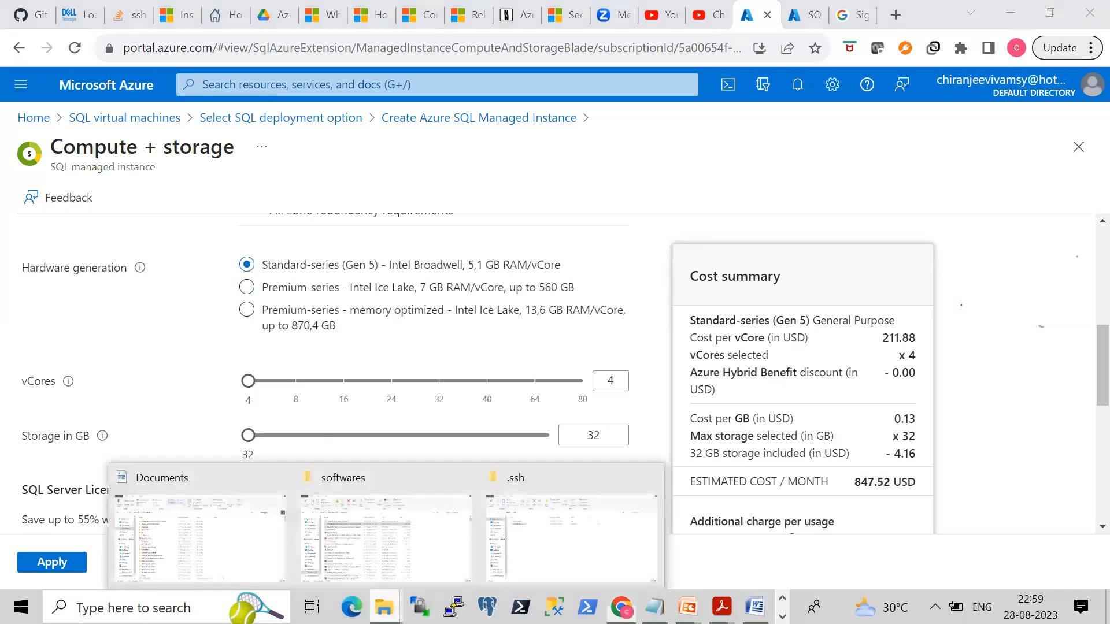
- Sort Documents newest-modified first, open the temp folder on Education (D:), then return to Chrome
left_click(248, 537)
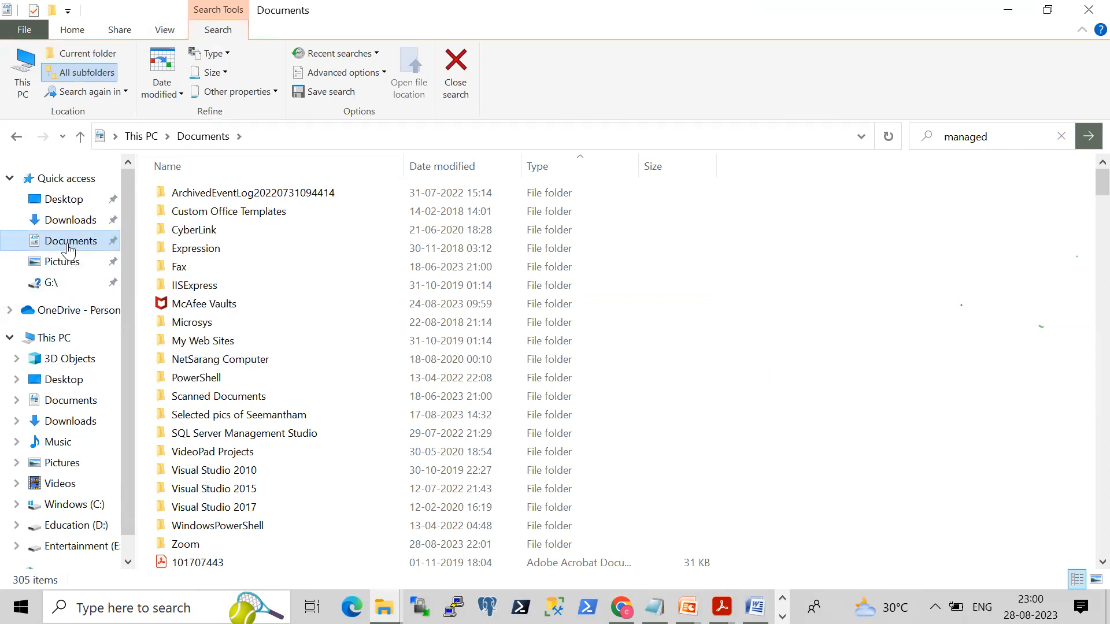
left_click(451, 169)
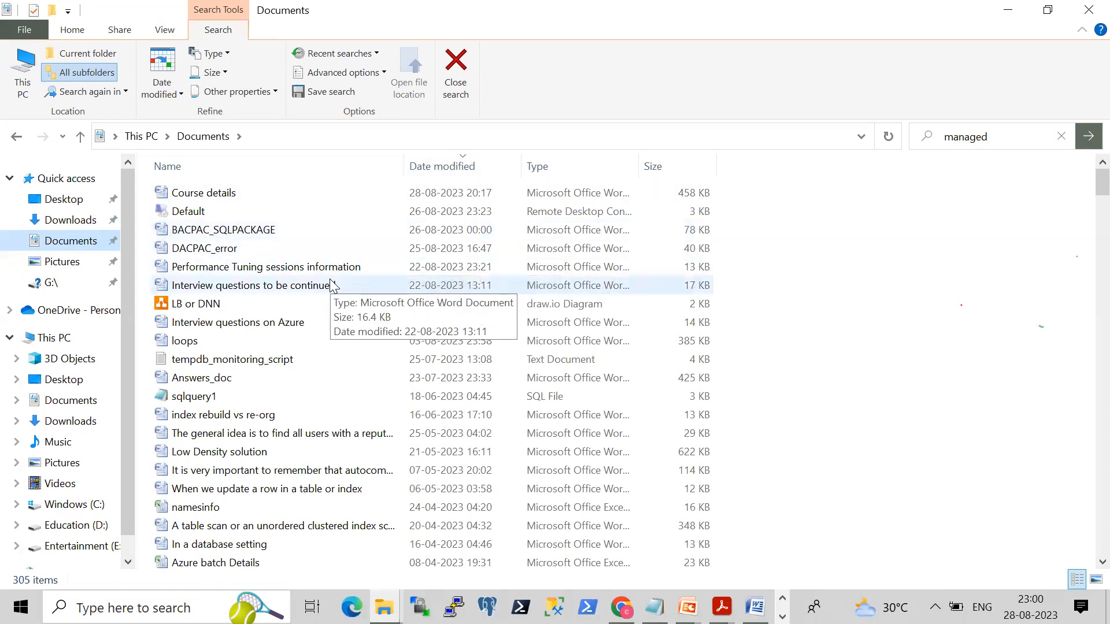
left_click(85, 526)
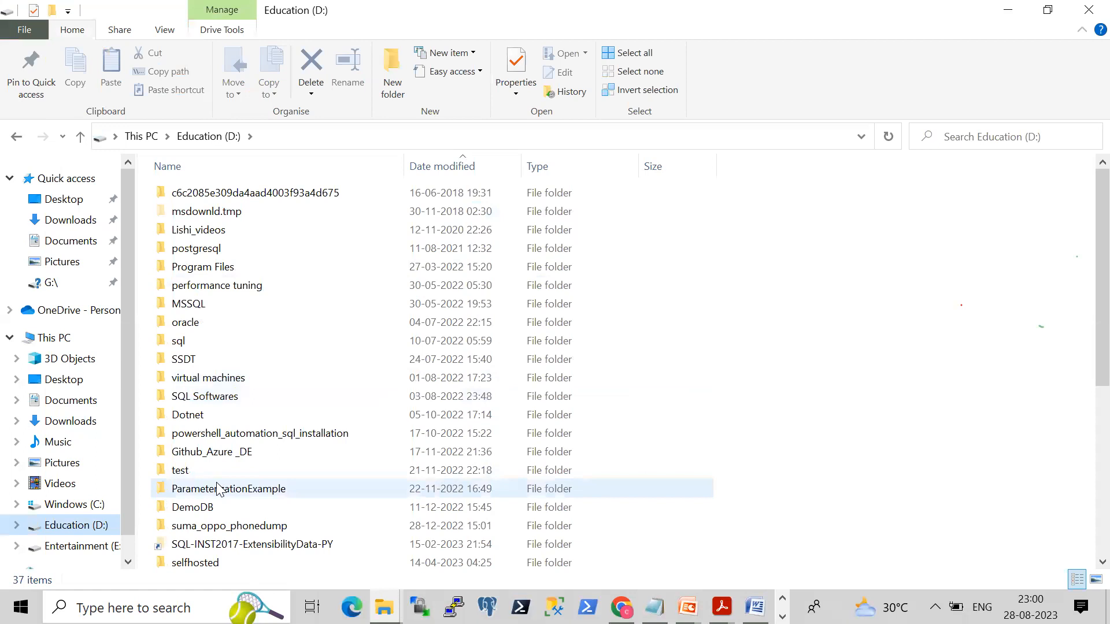
left_click(225, 508)
key("t")
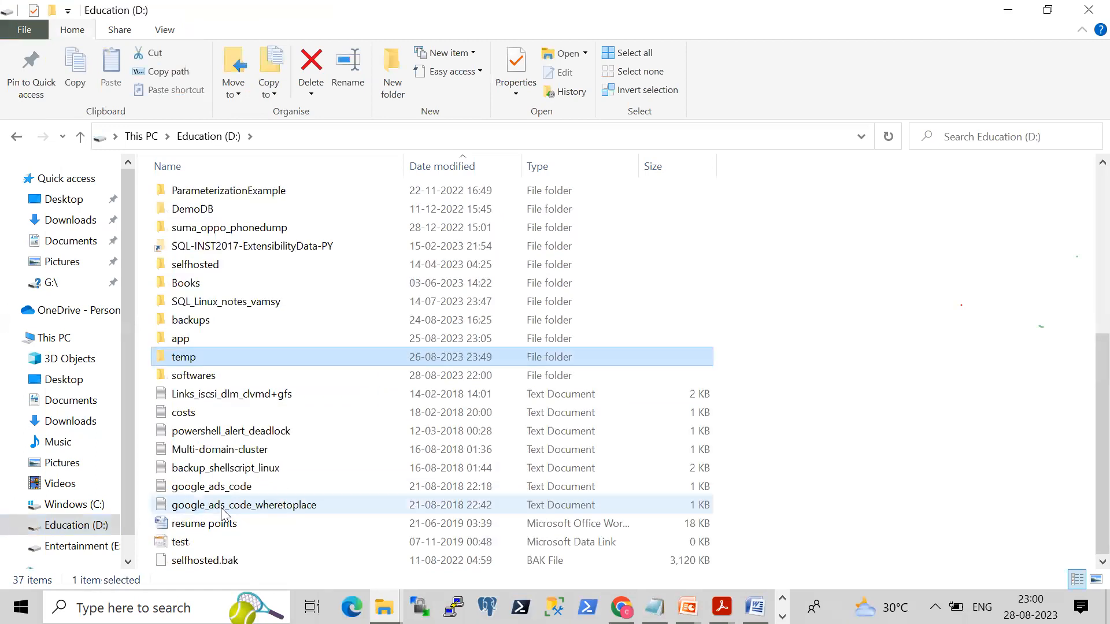
double_click(188, 361)
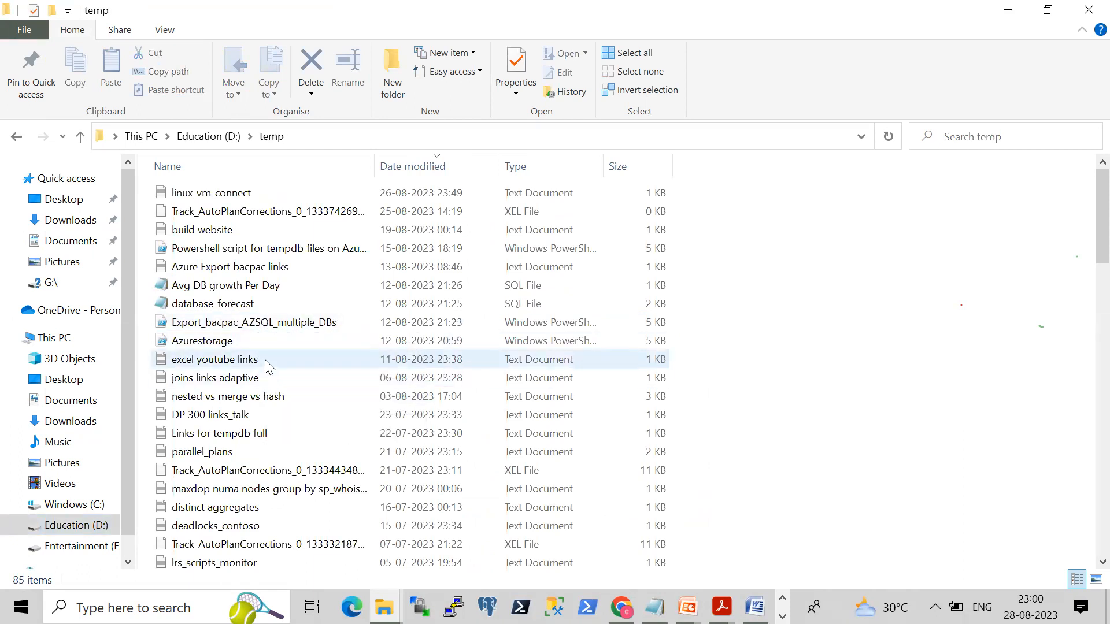
left_click(622, 607)
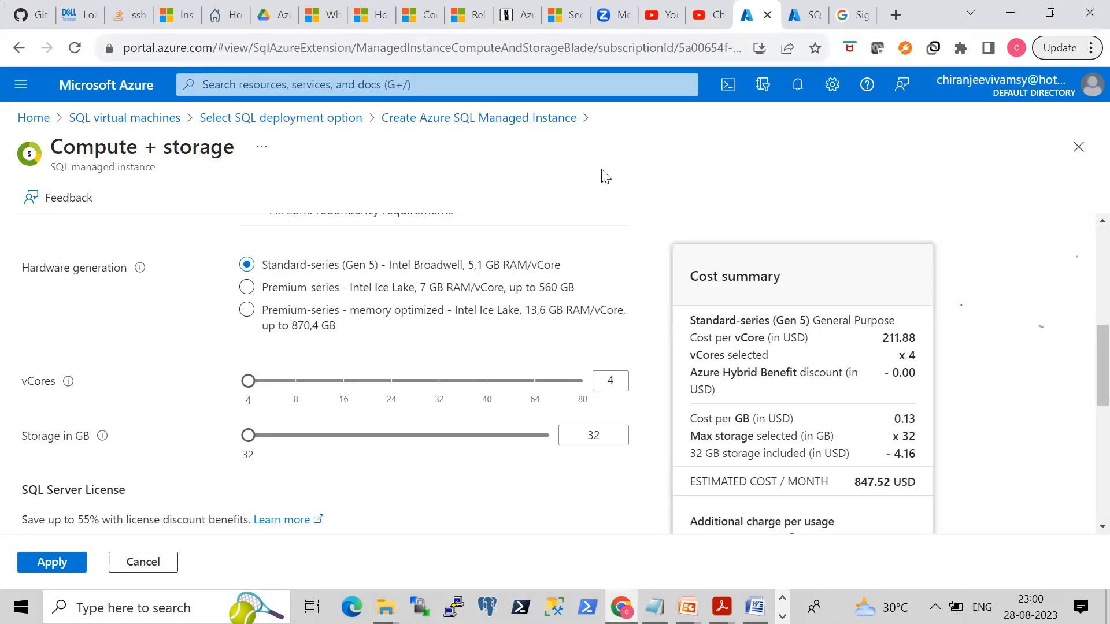
- Scroll down to the SQL Server License section, then switch to the Google sign-in tab
scroll(1087, 352, "down", 1)
scroll(1087, 352, "down", 2)
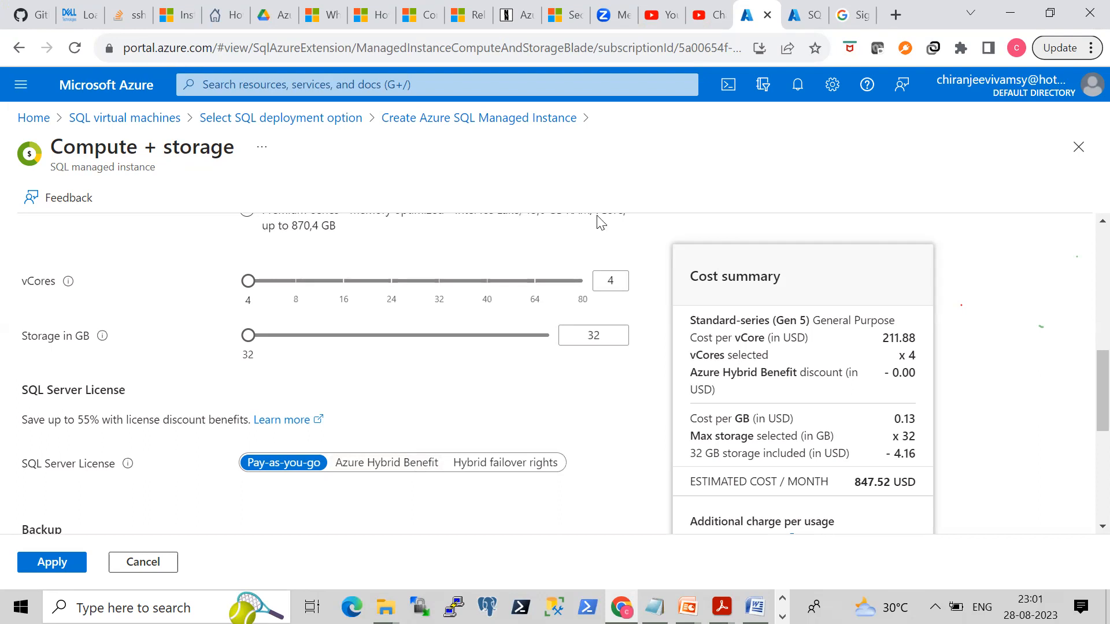
left_click(853, 18)
- Google '1 standard edition=1 general purpose managed instance' and open 'What is Azure SQL Managed Instance?'
left_click(683, 47)
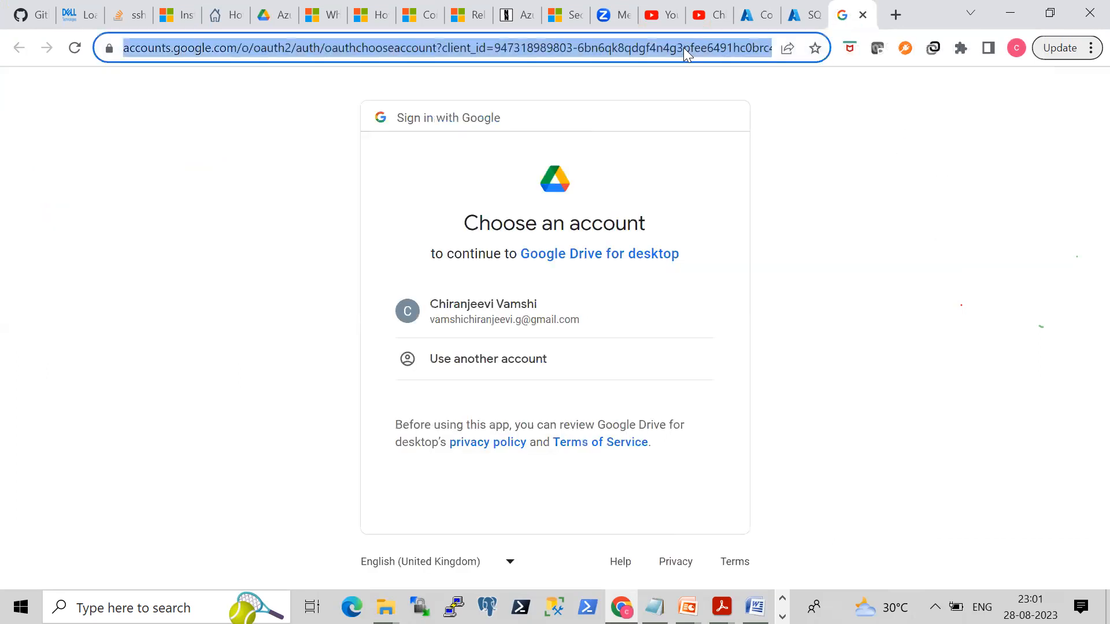
type("1 stand")
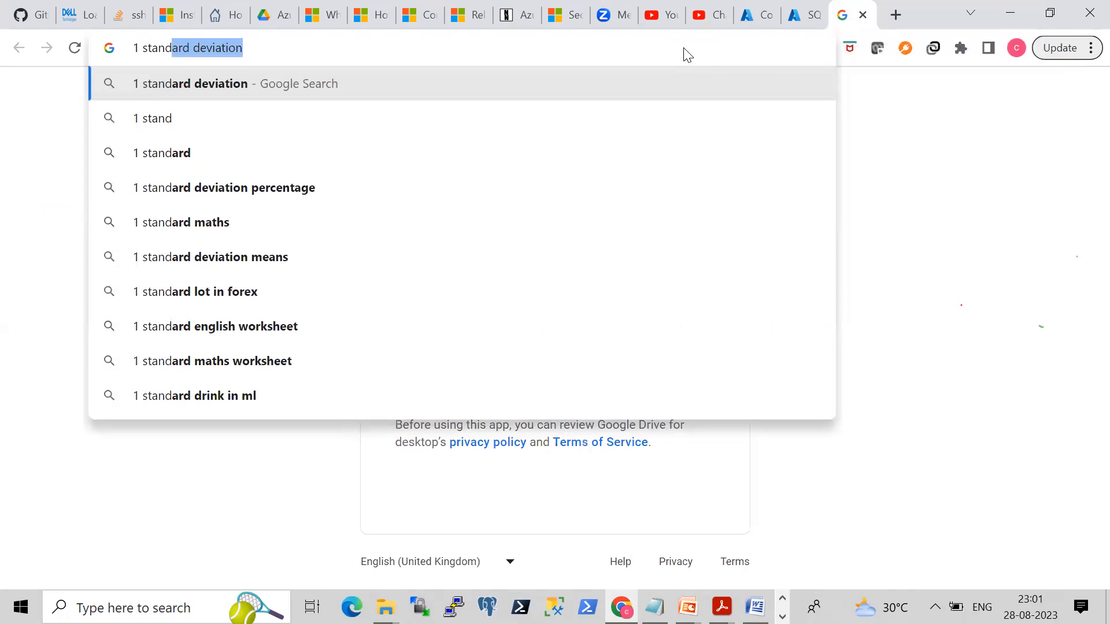
key("Right")
key("BackSpace")
key("BackSpace")
key("BackSpace")
key("BackSpace")
key("BackSpace")
key("BackSpace")
key("BackSpace")
key("BackSpace")
key("BackSpace")
type("edition")
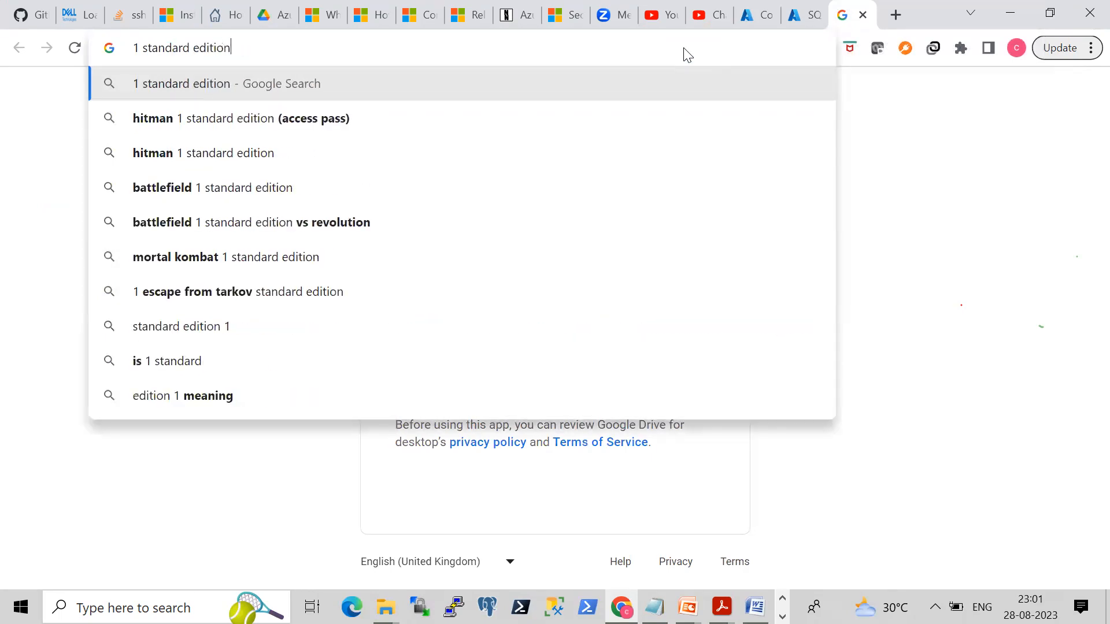
type("=1 general purpose managed insya")
key("BackSpace")
key("BackSpace")
type("tance")
key("Return")
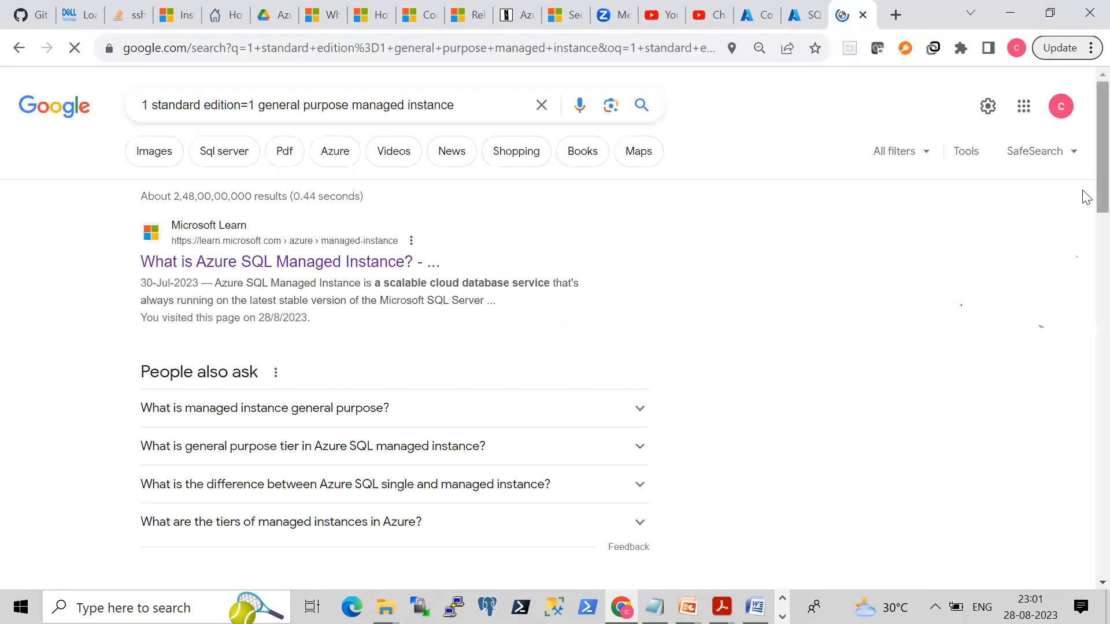
scroll(1084, 218, "down", 4)
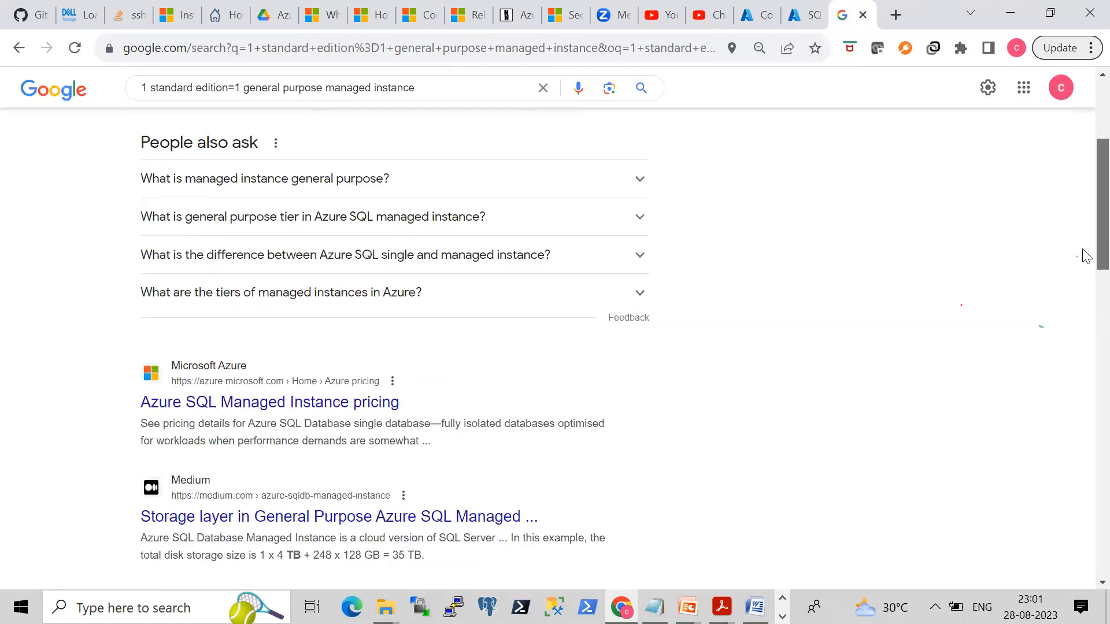
scroll(1085, 231, "up", 4)
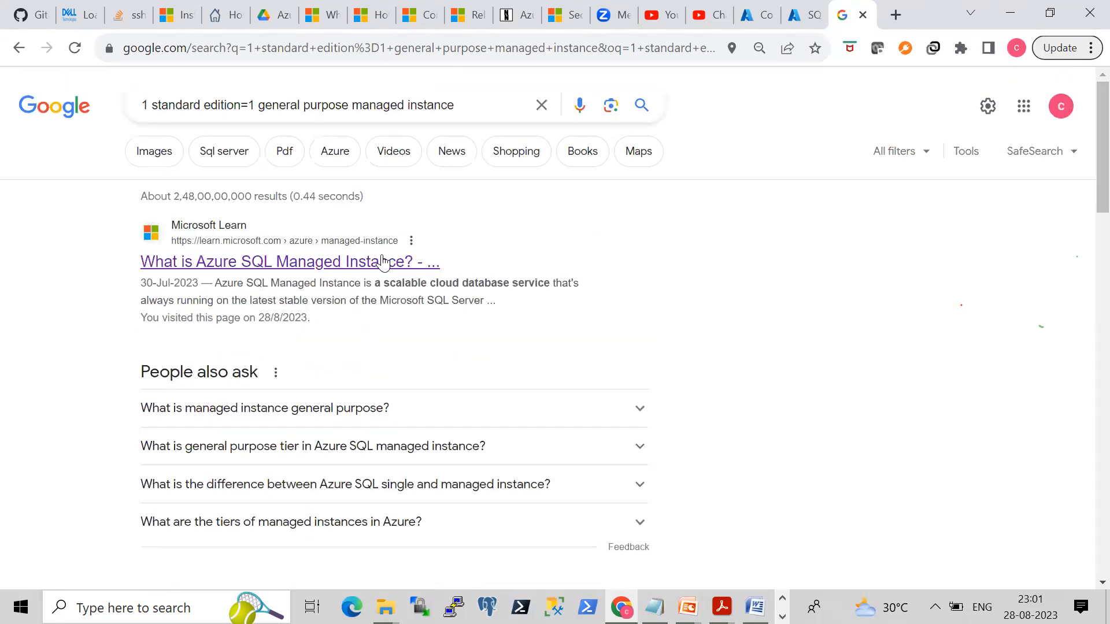
left_click(373, 263)
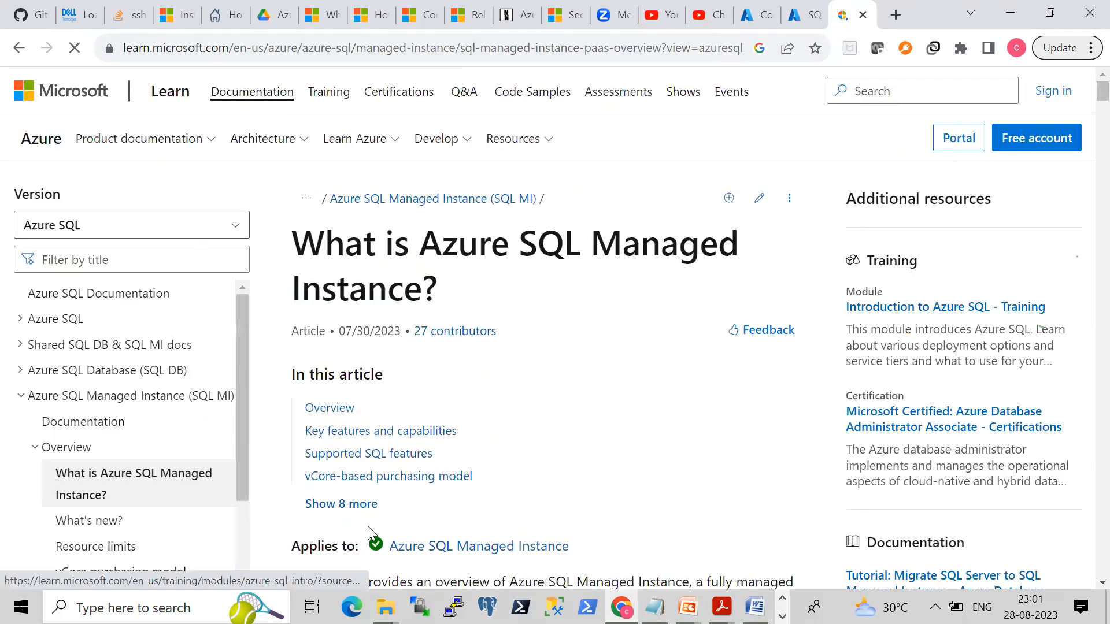
- Jump to the article's vCore-based purchasing model section and read the Azure Hybrid Benefit page
left_click(341, 505)
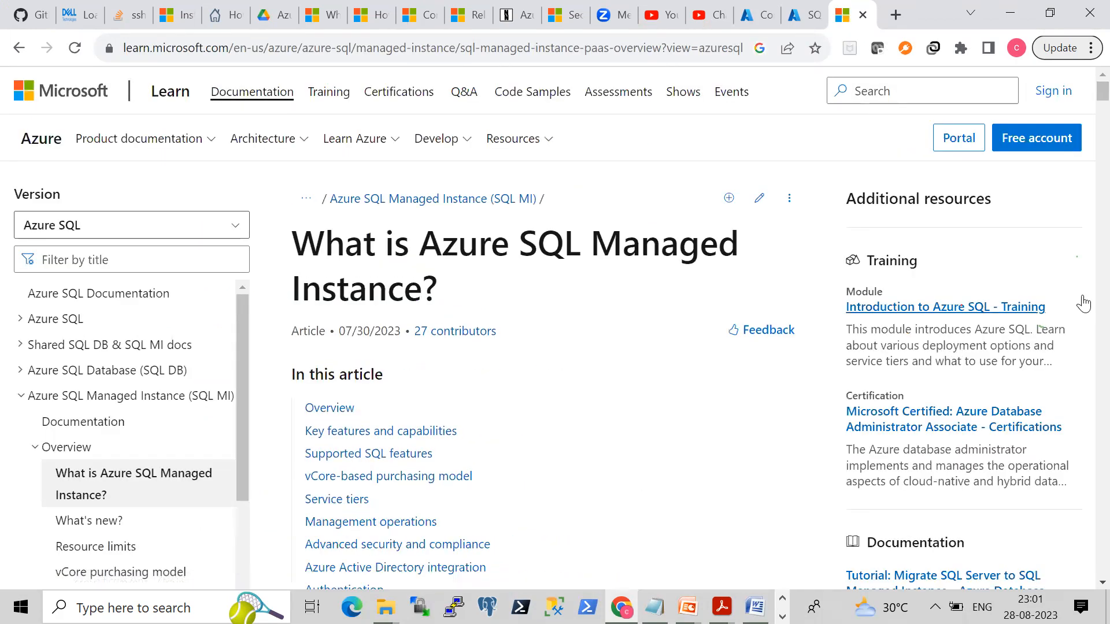
left_click(433, 479)
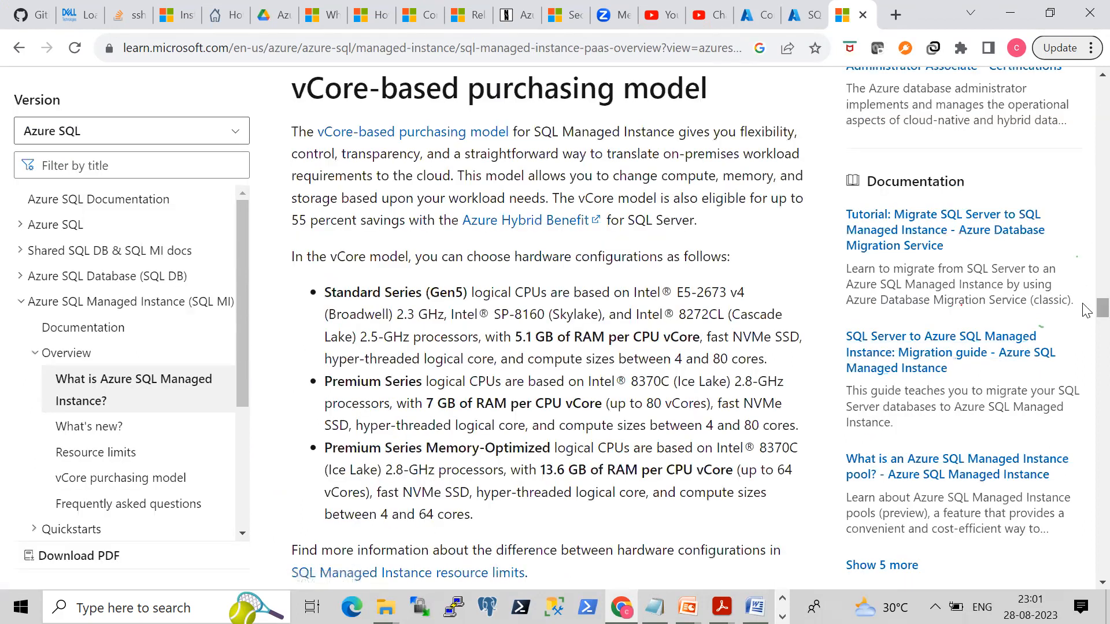
left_click(530, 222)
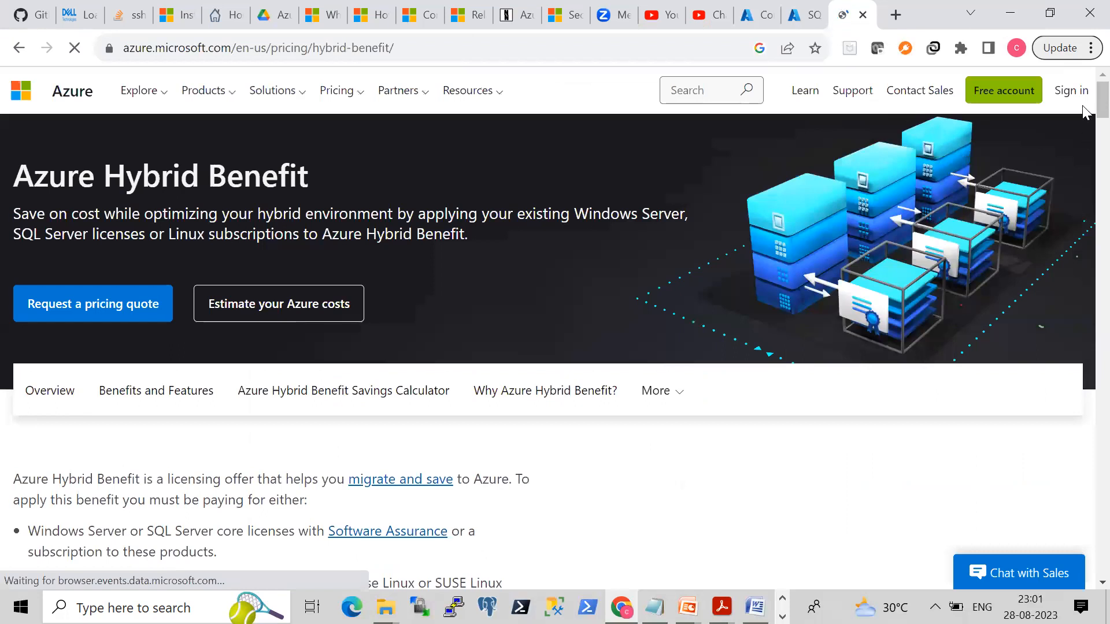
scroll(1085, 111, "down", 15)
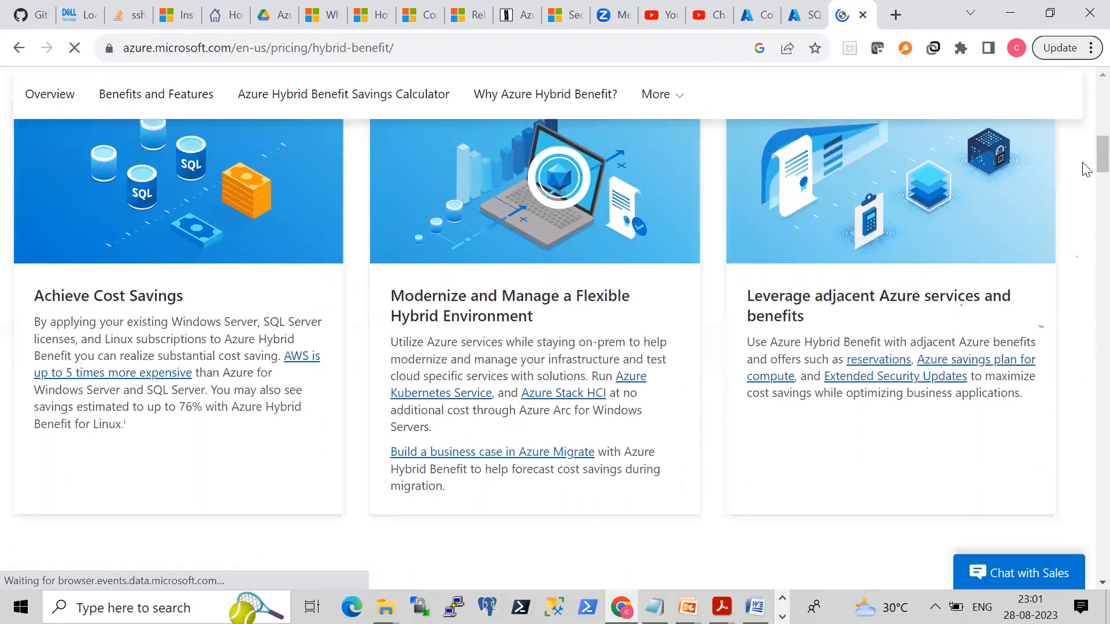
scroll(1085, 170, "down", 12)
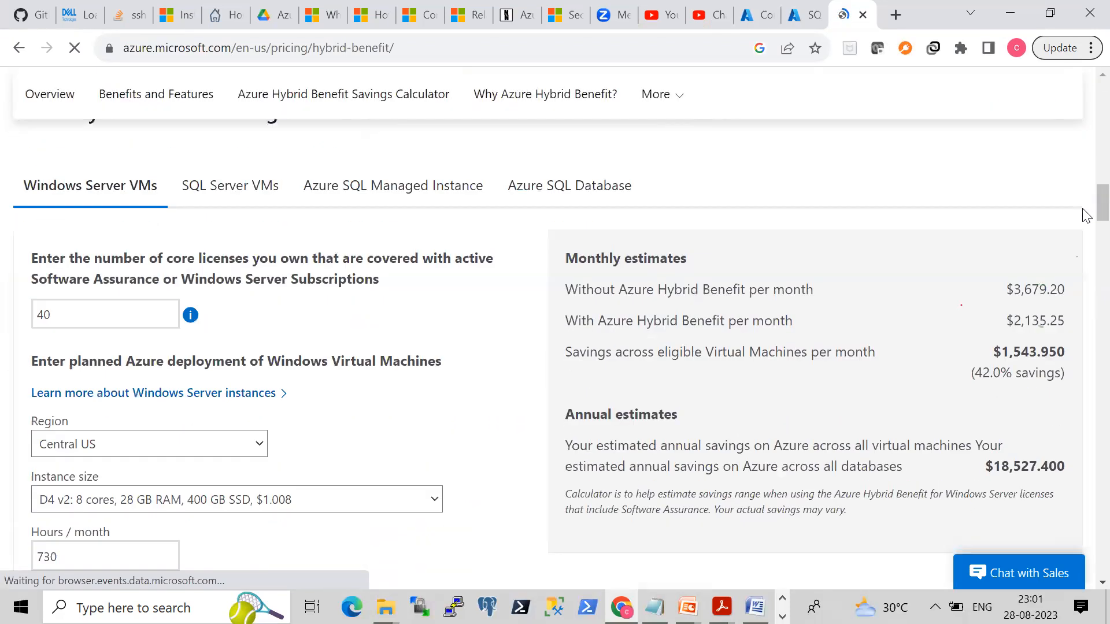
scroll(1085, 220, "down", 2)
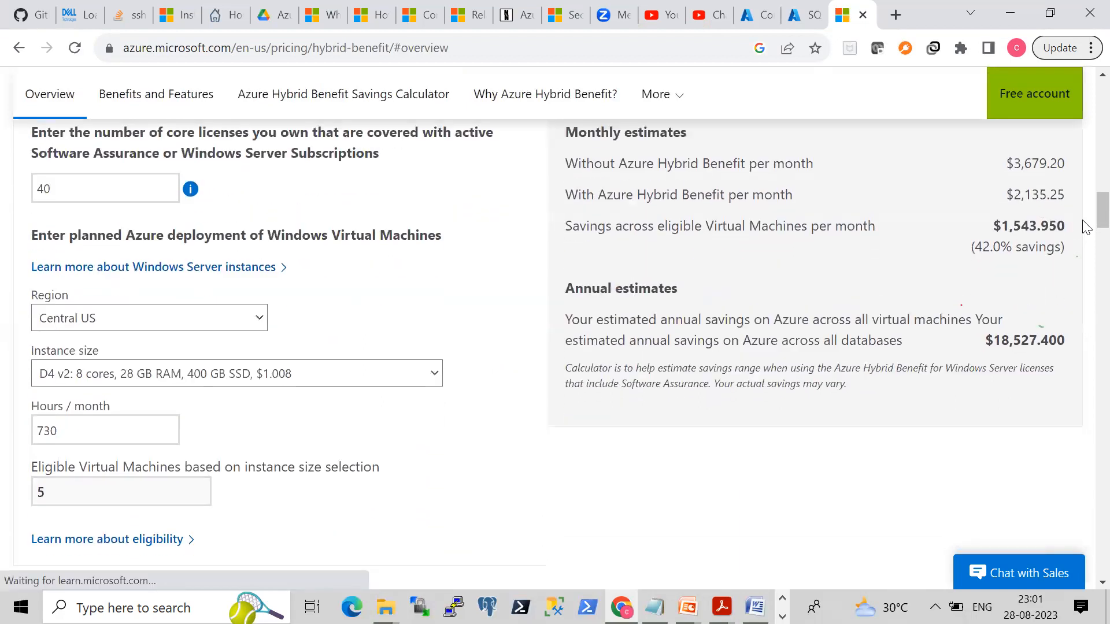
scroll(1085, 199, "up", 6)
scroll(1087, 192, "up", 10)
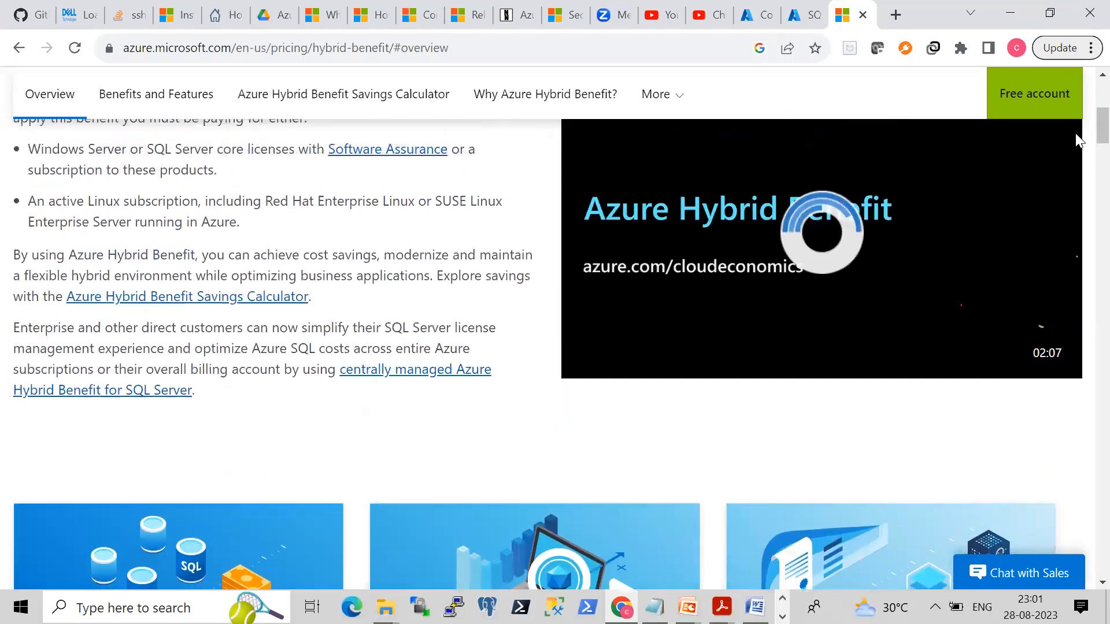
- Go back to the managed instance overview article, then bring the temp folder window forward
left_click(18, 49)
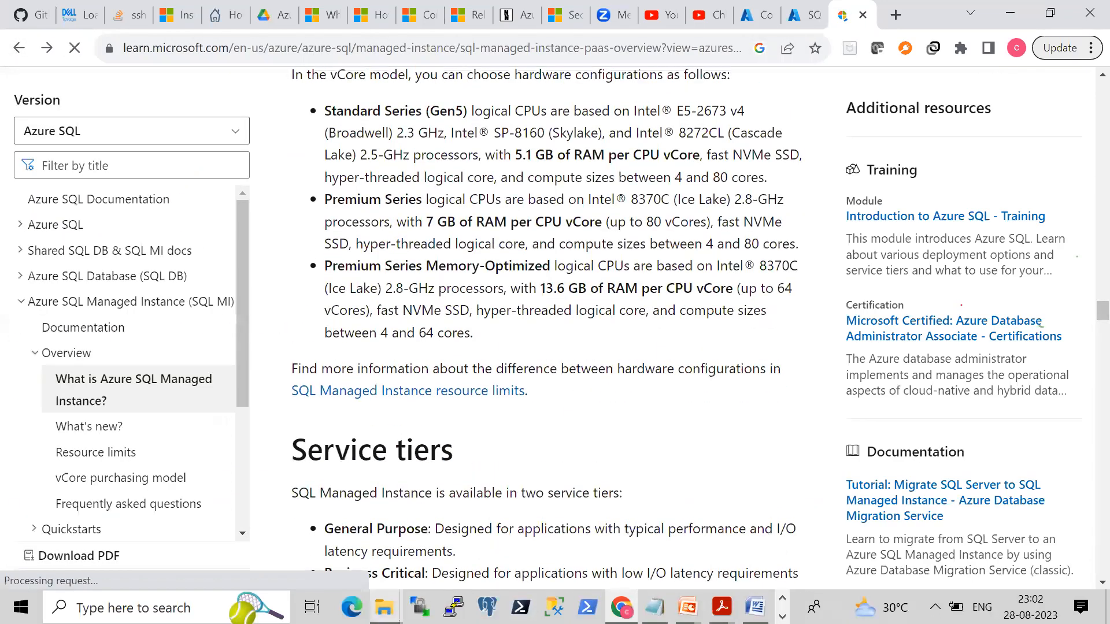
mouse_move(385, 607)
left_click(233, 521)
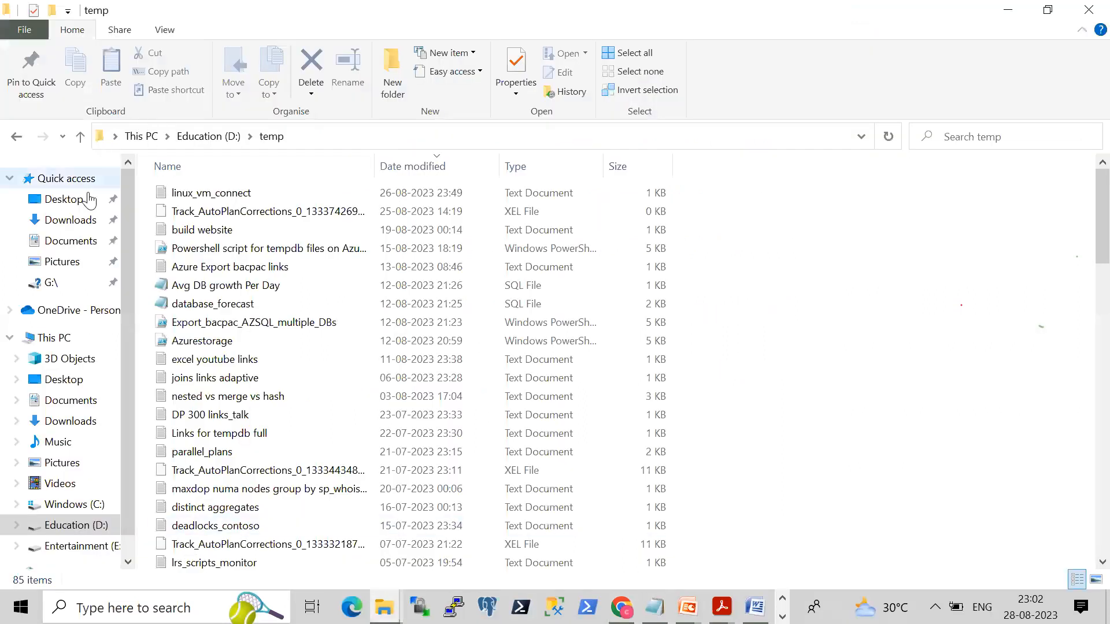
- Move from Documents and softwares up to Education (D:), open temp, minimize it, and return to Chrome
left_click(78, 242)
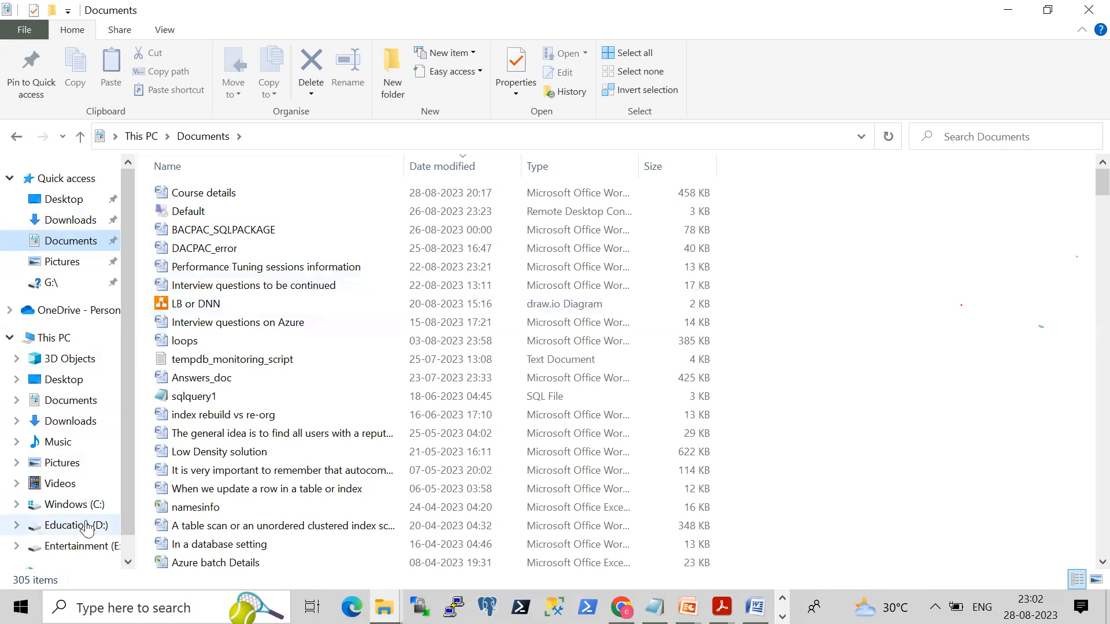
mouse_move(384, 607)
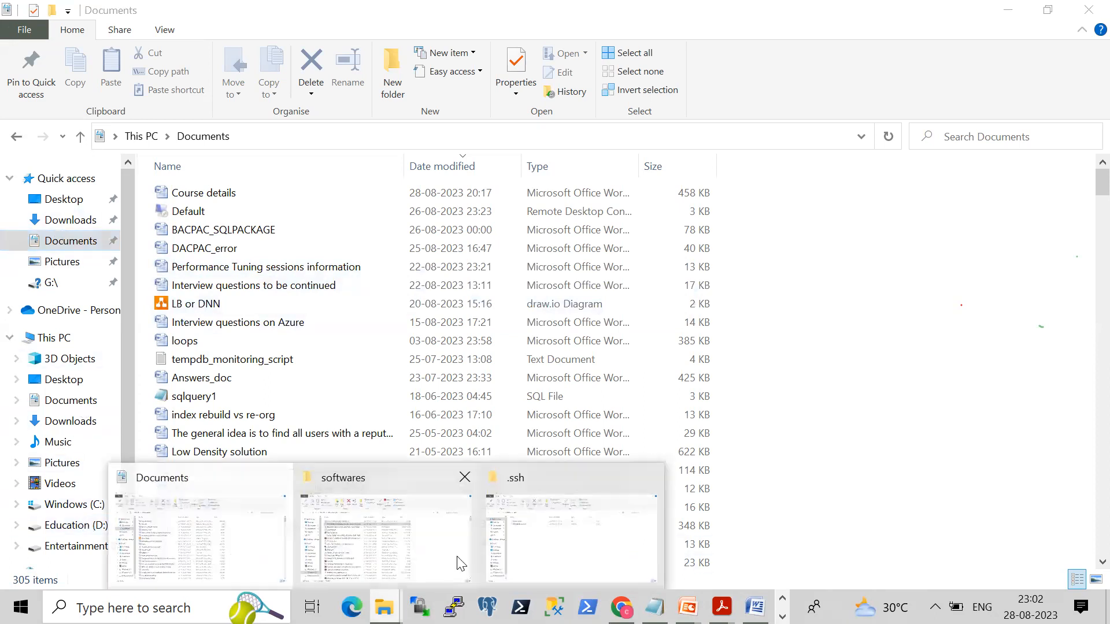
left_click(426, 541)
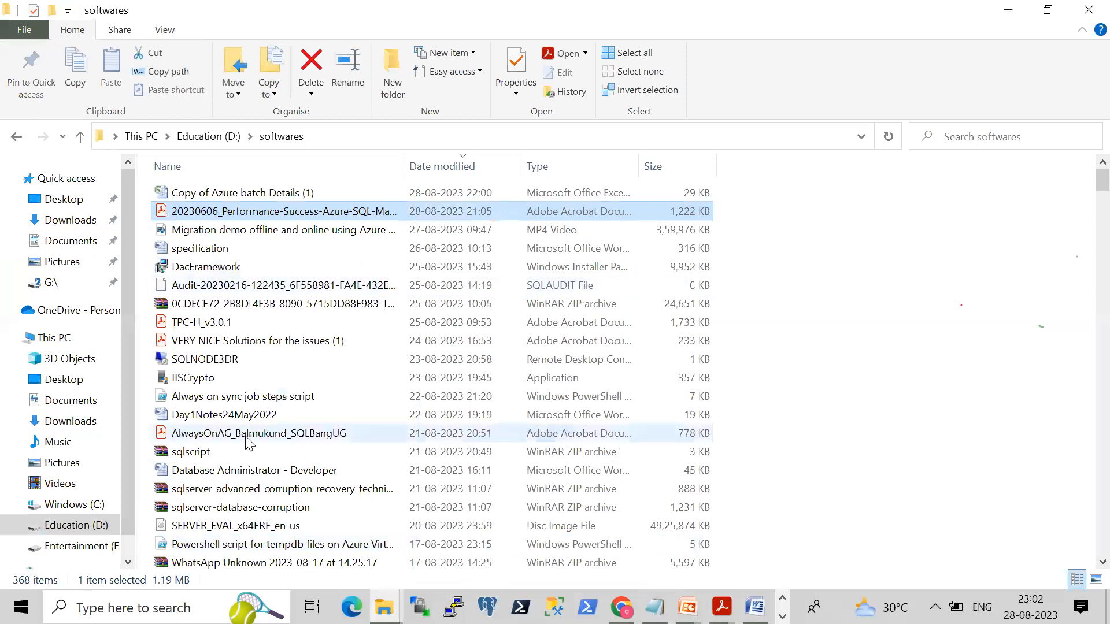
mouse_move(385, 607)
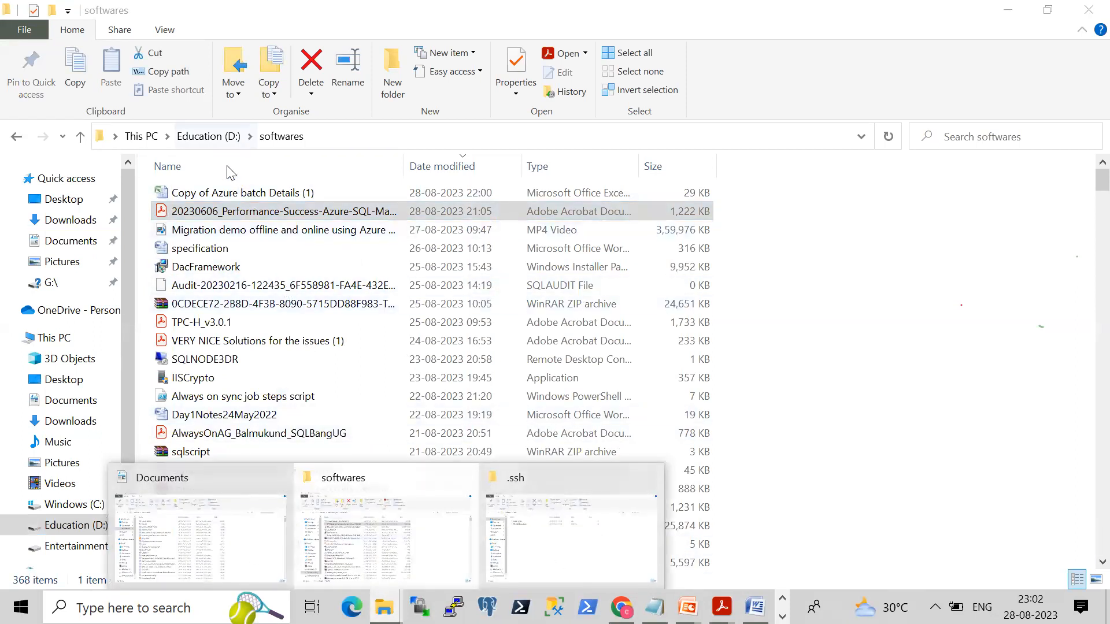
key("alt+Up")
left_click(196, 544)
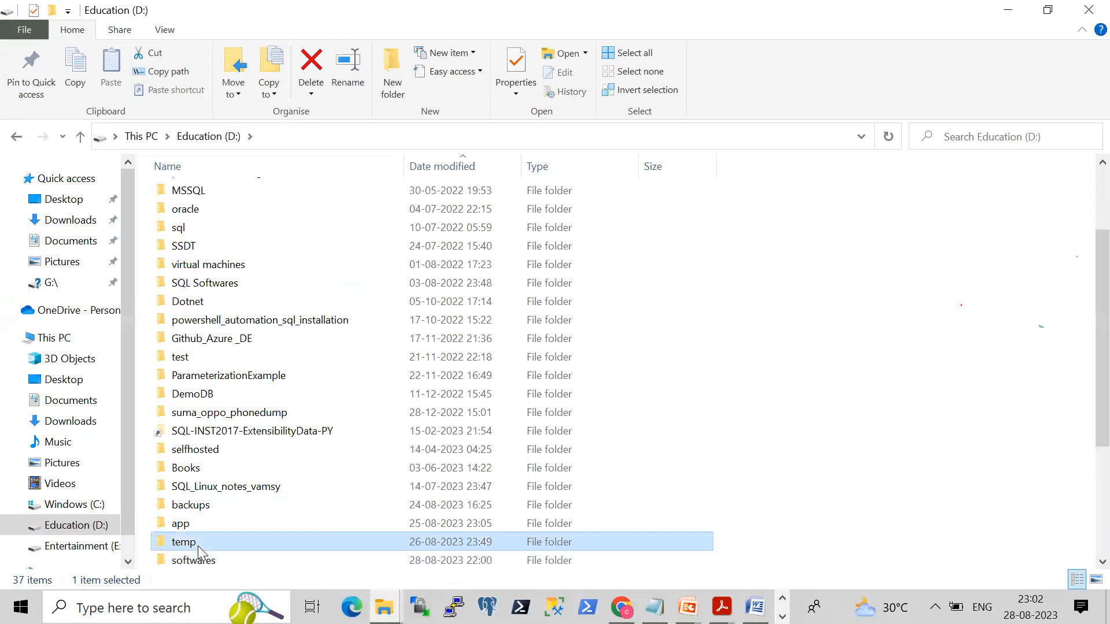
double_click(198, 546)
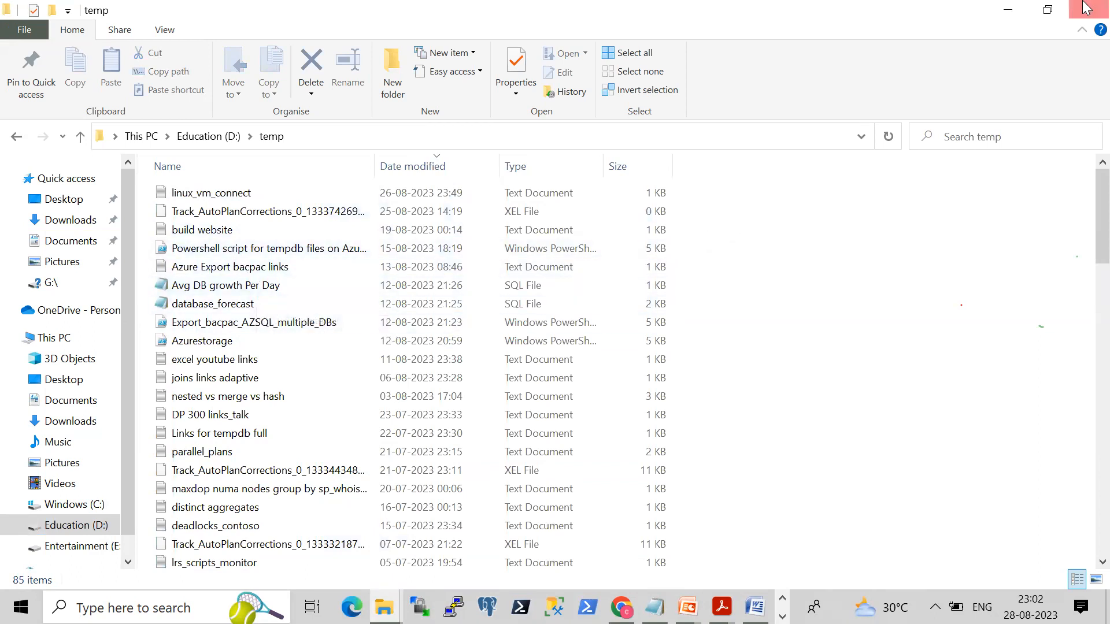
left_click(1010, 10)
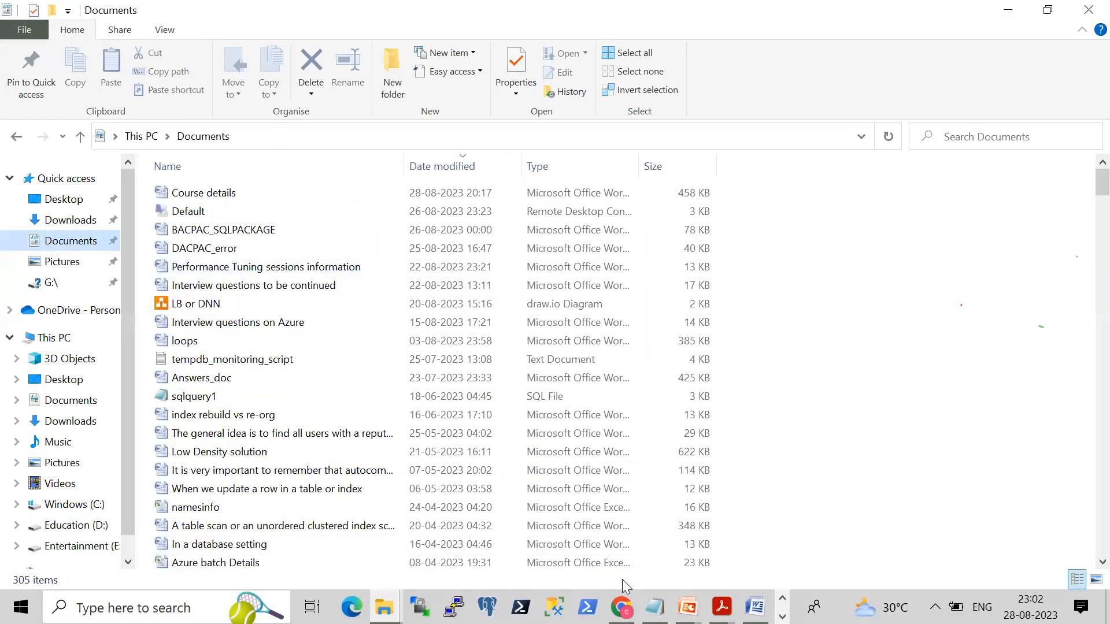
left_click(622, 607)
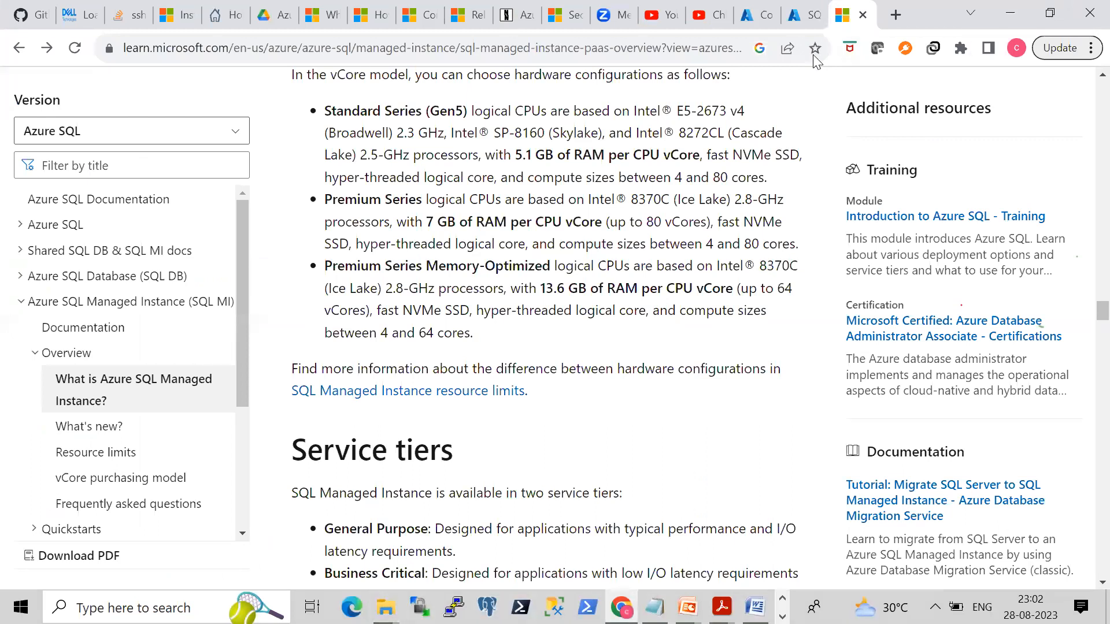
- Scroll through the Service tiers section, then go back to the top of the overview article
left_click_drag(1085, 313, 1085, 362)
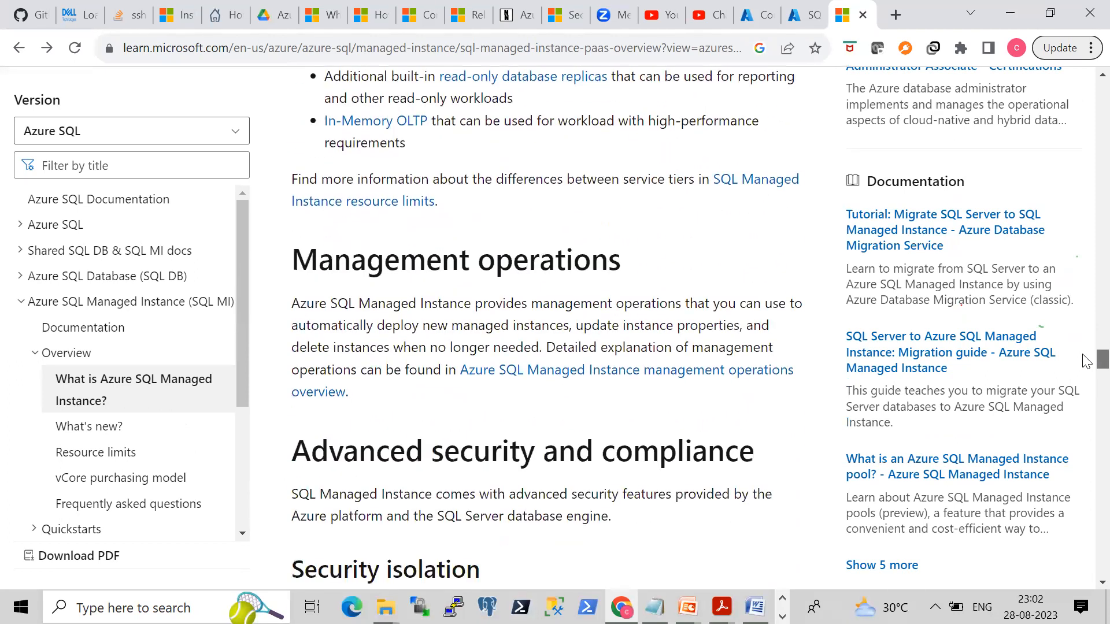
left_click(13, 52)
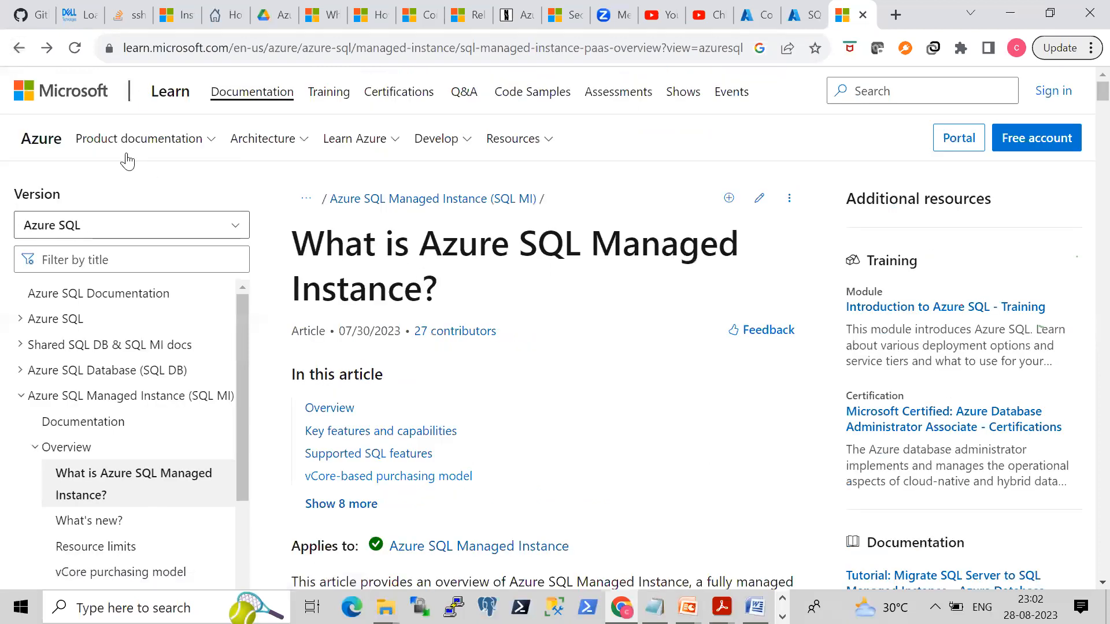
- Navigate back to the Google results for the standard edition/general purpose query
left_click(21, 49)
left_click(21, 50)
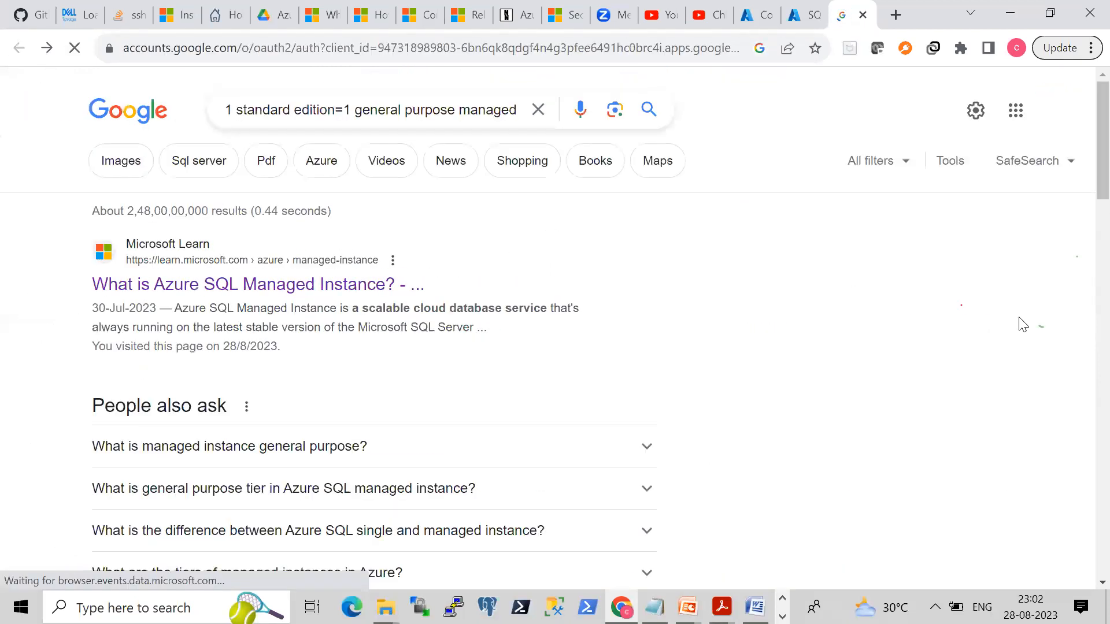
left_click(46, 50)
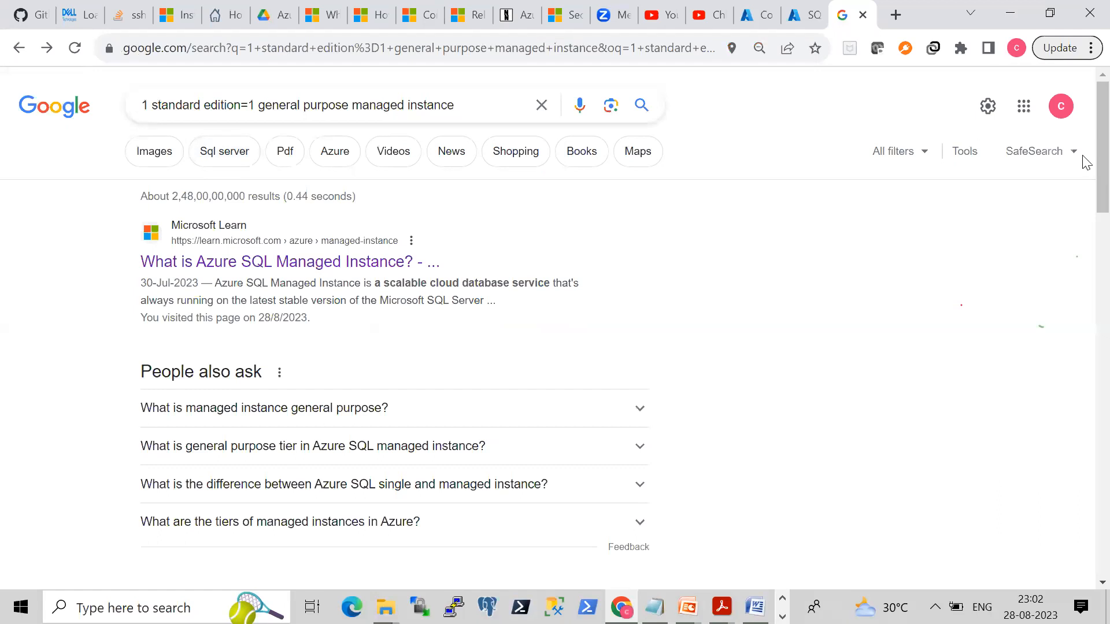
scroll(1085, 186, "down", 5)
left_click_drag(1083, 235, 1083, 244)
- Open the Azure SQL Managed Instance pricing result in a new tab, view it, then close it
left_click(302, 288)
right_click(302, 292)
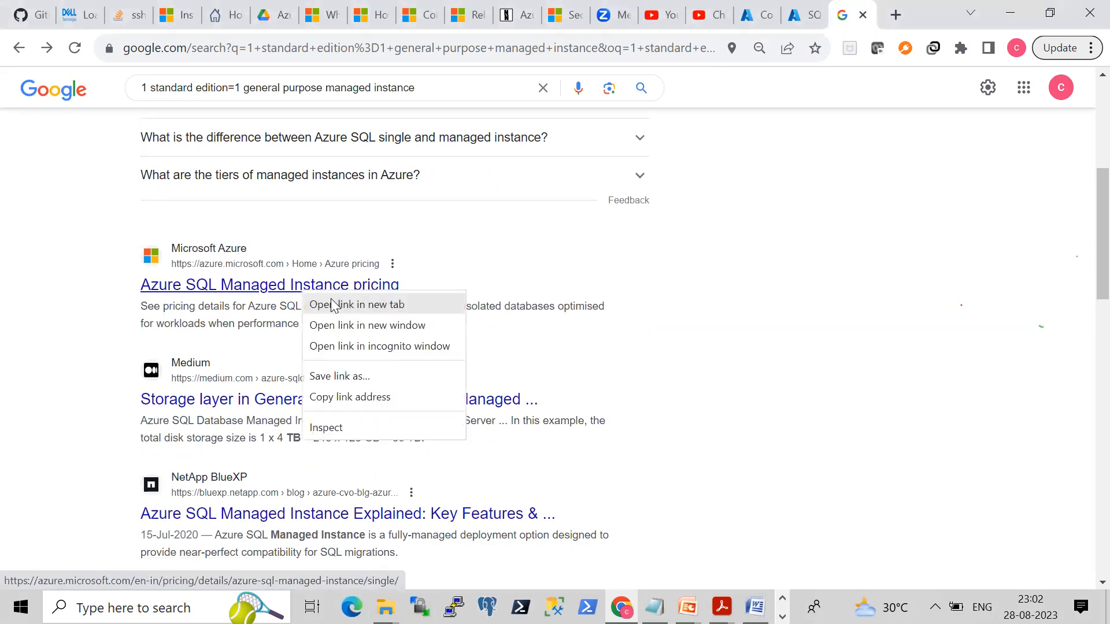
left_click(366, 306)
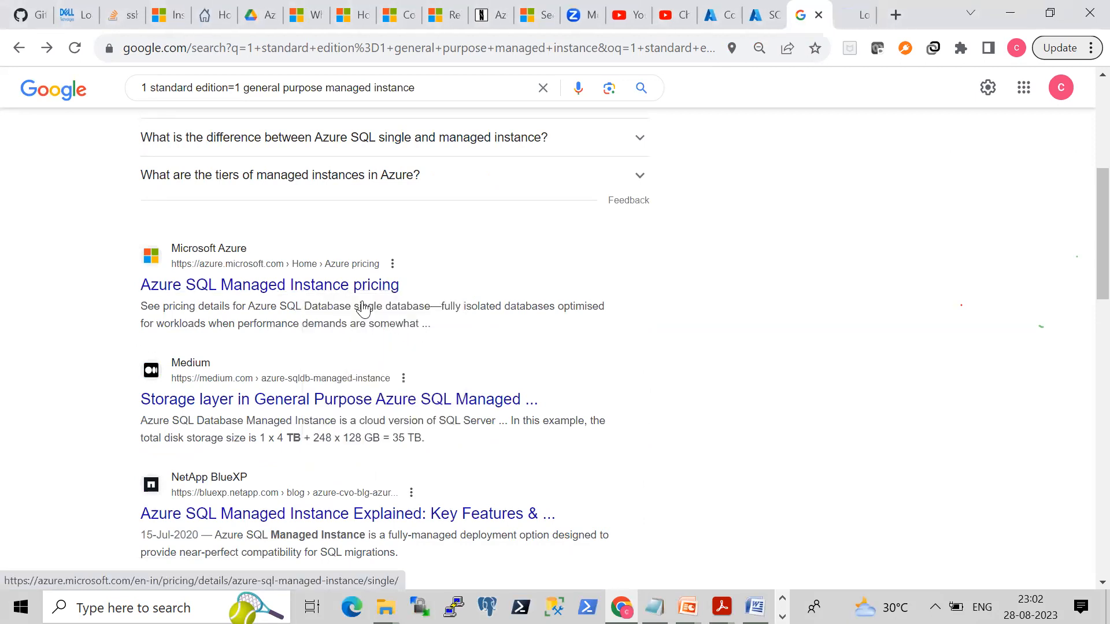
key("ctrl+Tab")
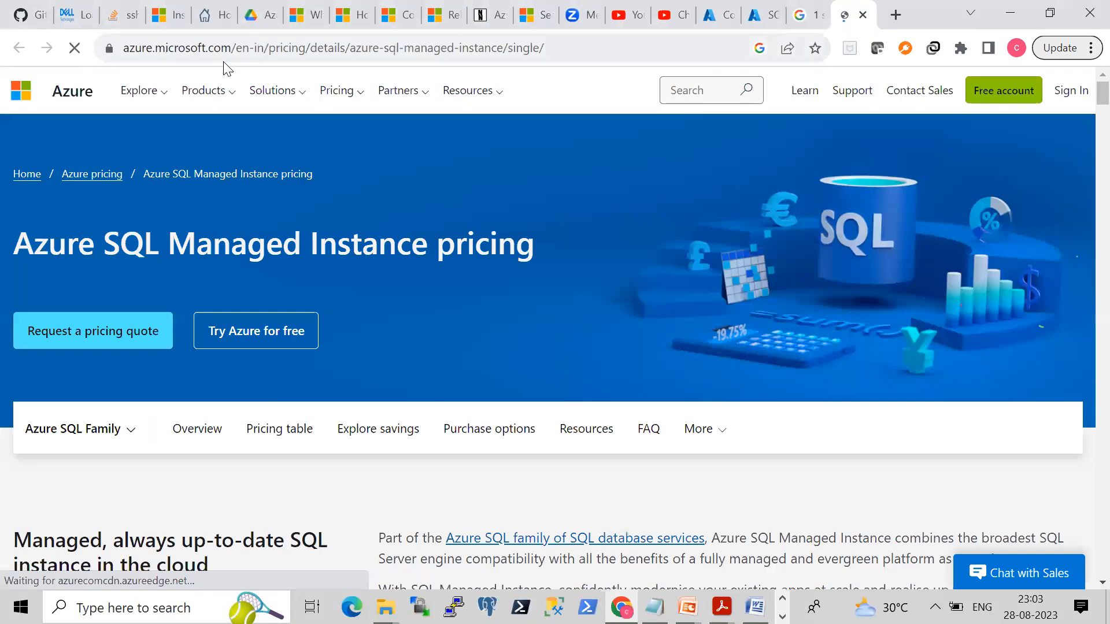
left_click(863, 15)
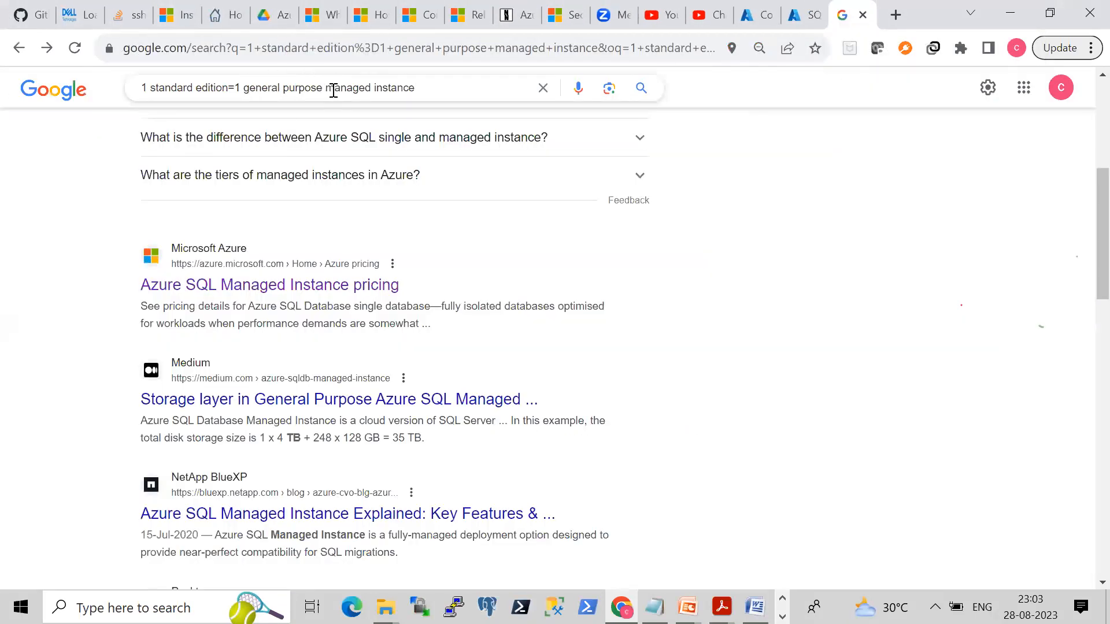
- Extend the search with 'and 1 enterprise edition' and open the Azure Arc service tiers article in a new tab
left_click(418, 88)
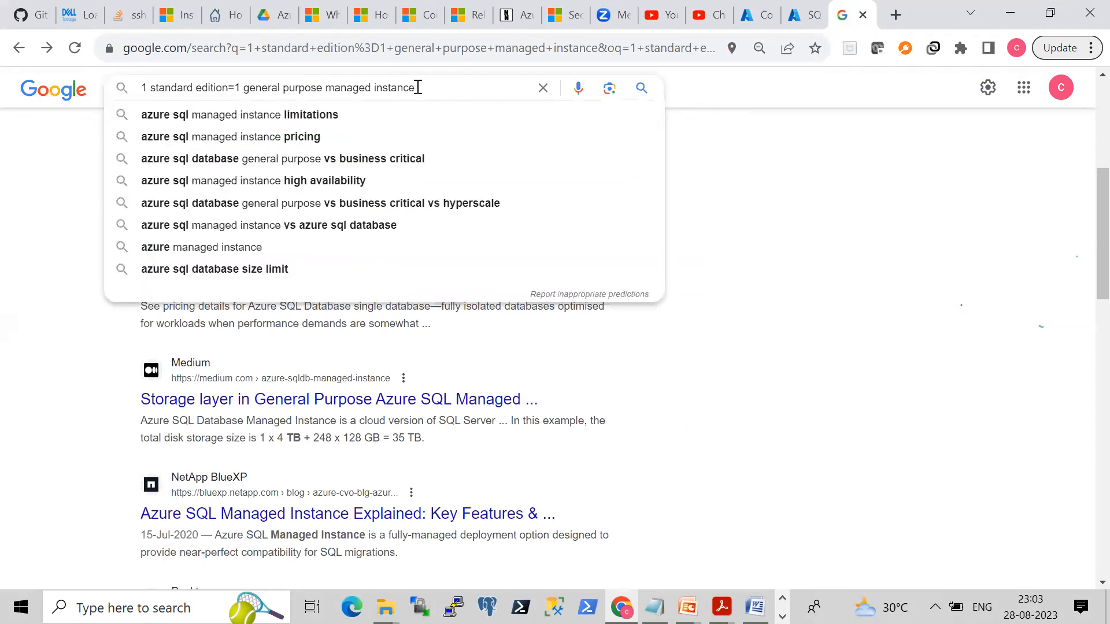
type("and 1 ")
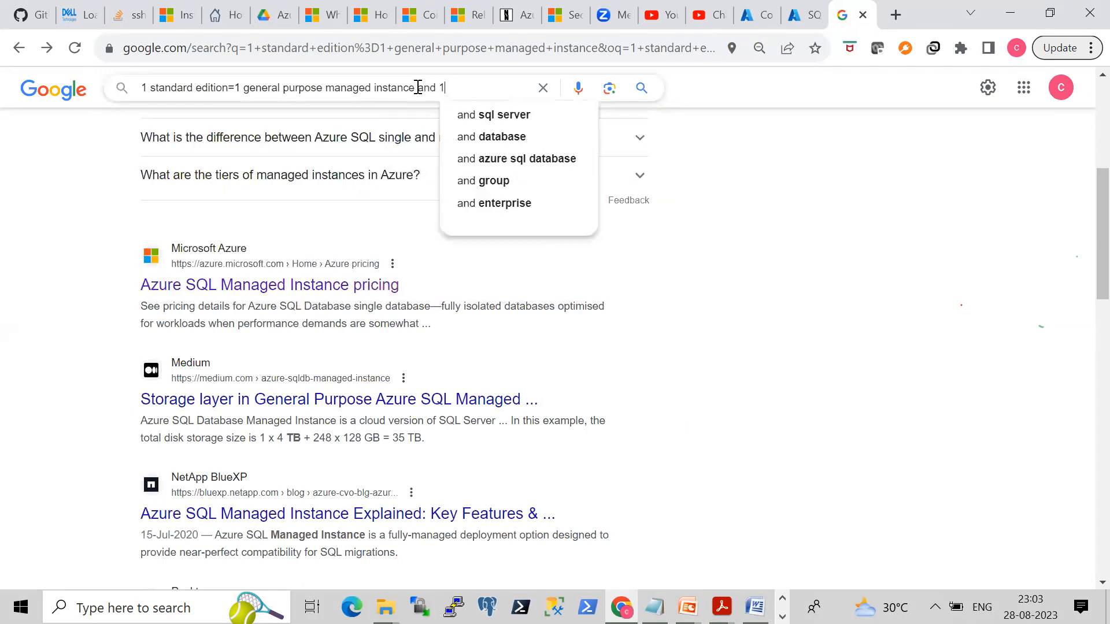
type("enterpri")
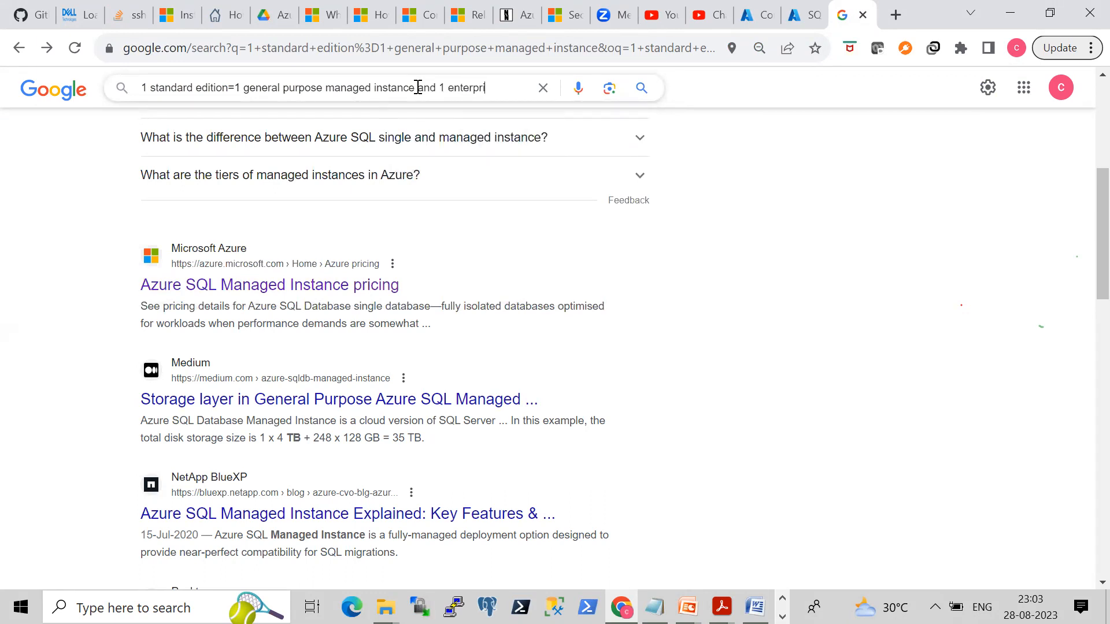
type("se edition=1 Business critical")
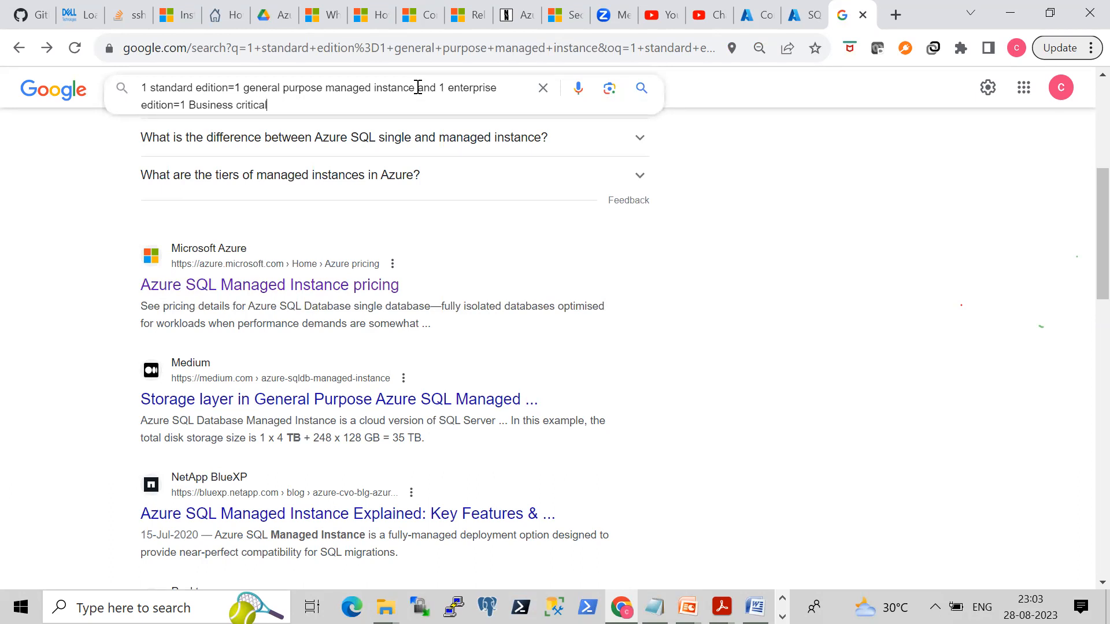
key("Return")
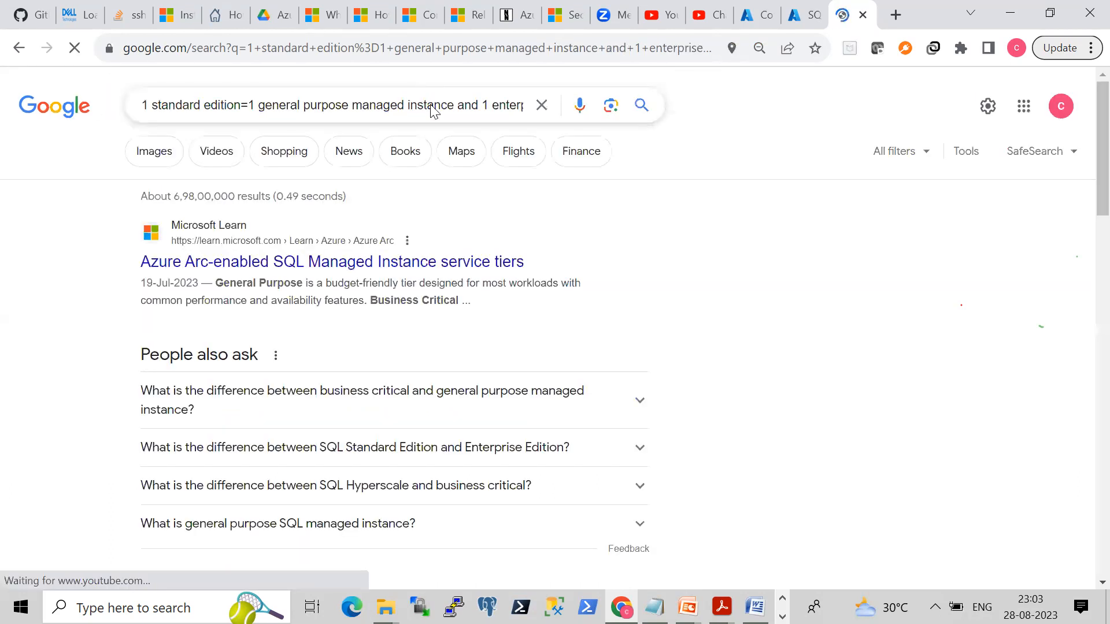
right_click(493, 268)
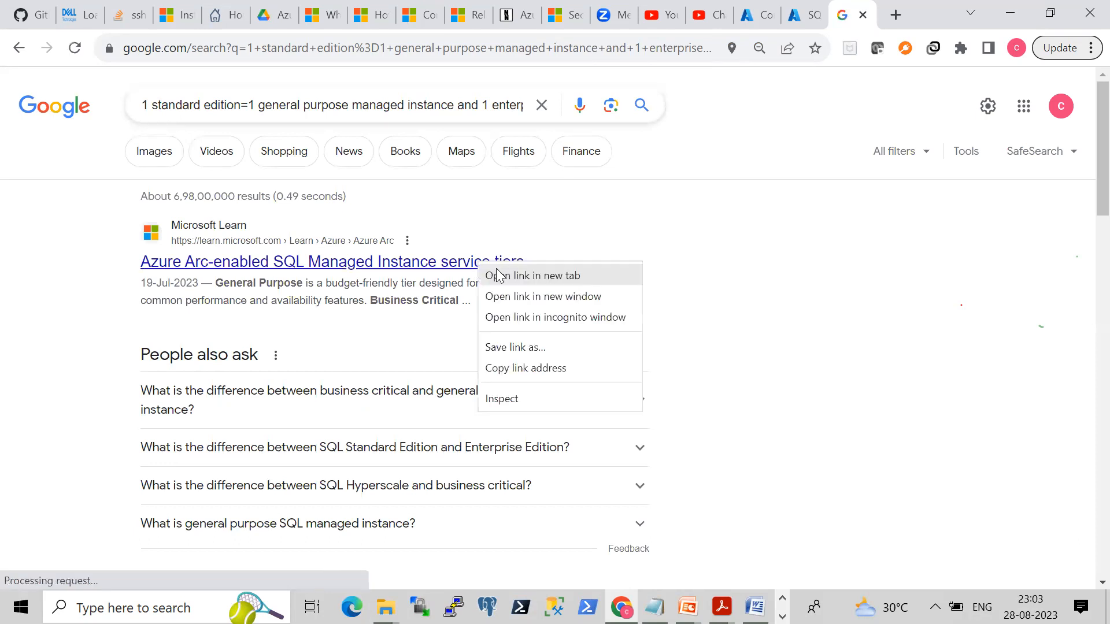
left_click(496, 270)
scroll(1085, 208, "down", 3)
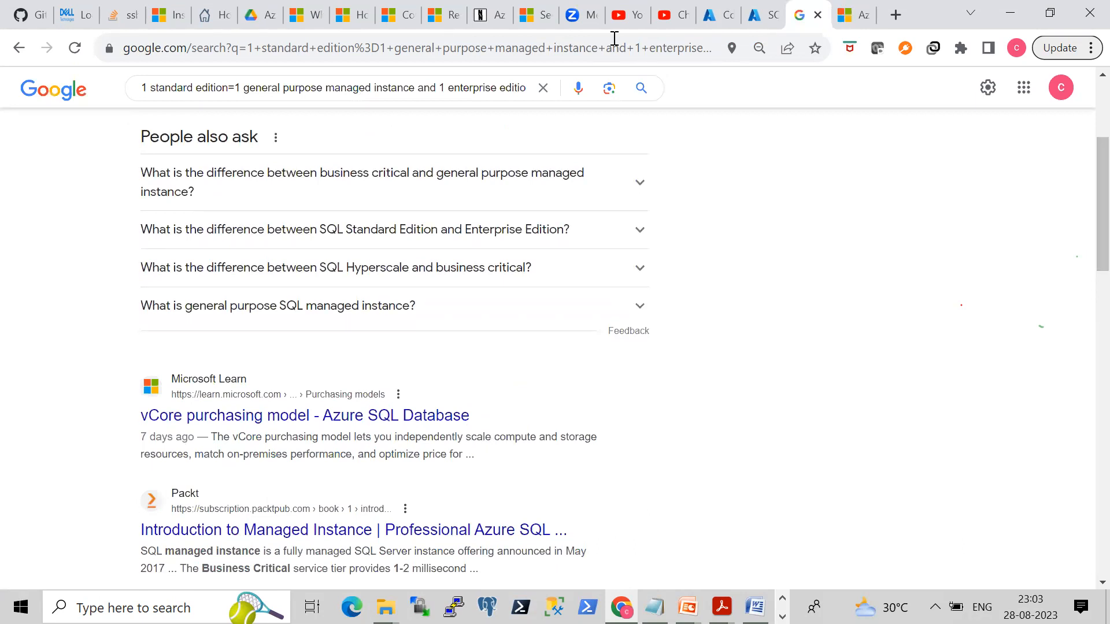
left_click(853, 14)
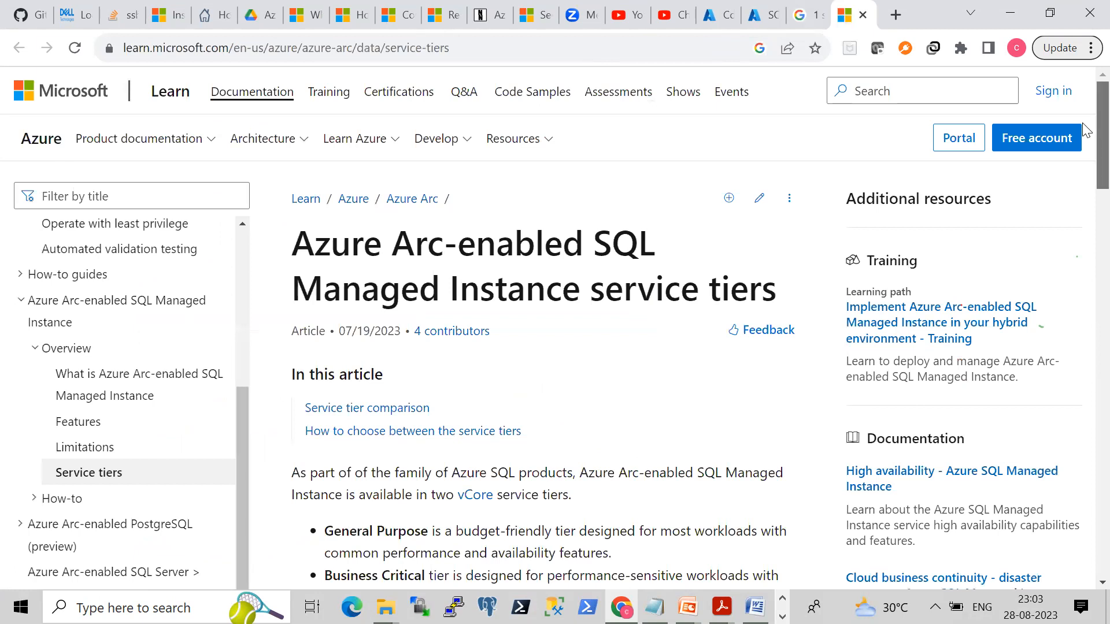
- Check the AHB exchange rates: Business Critical 1:1 Enterprise, General Purpose 1:1 Standard; return to Azure portal
scroll(1084, 150, "down", 6)
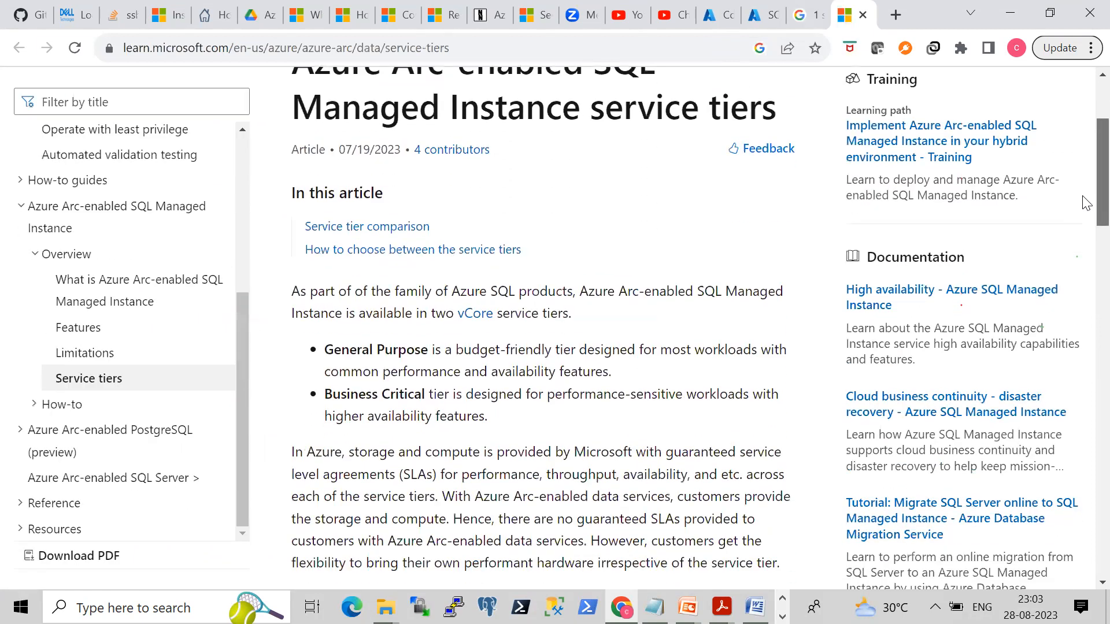
scroll(1086, 222, "down", 3)
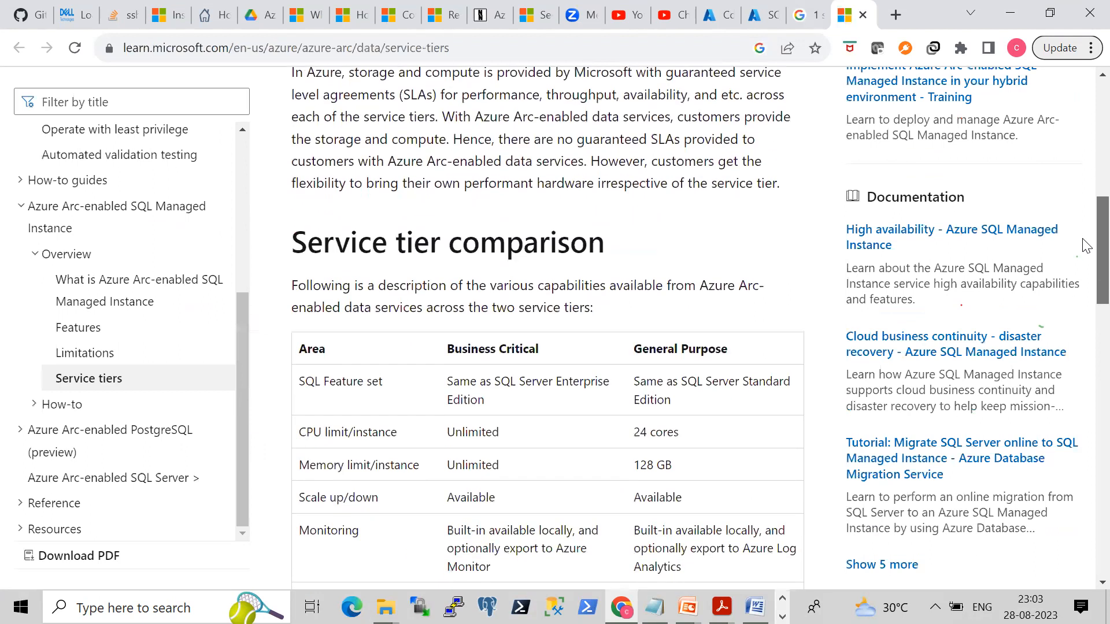
scroll(1086, 248, "down", 2)
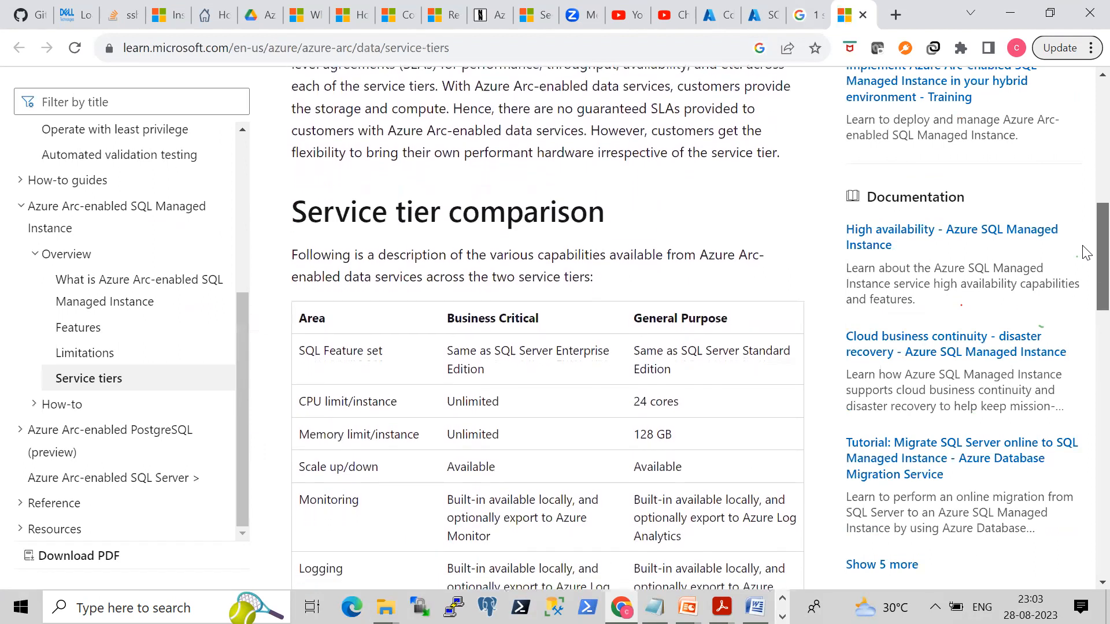
scroll(1086, 260, "down", 1)
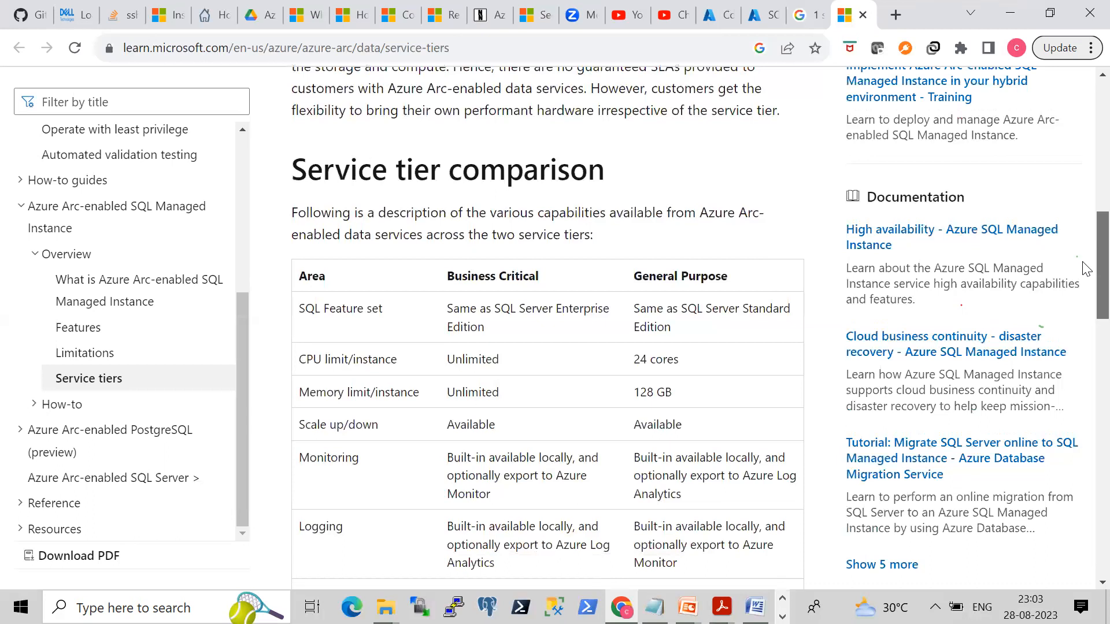
scroll(1086, 284, "down", 3)
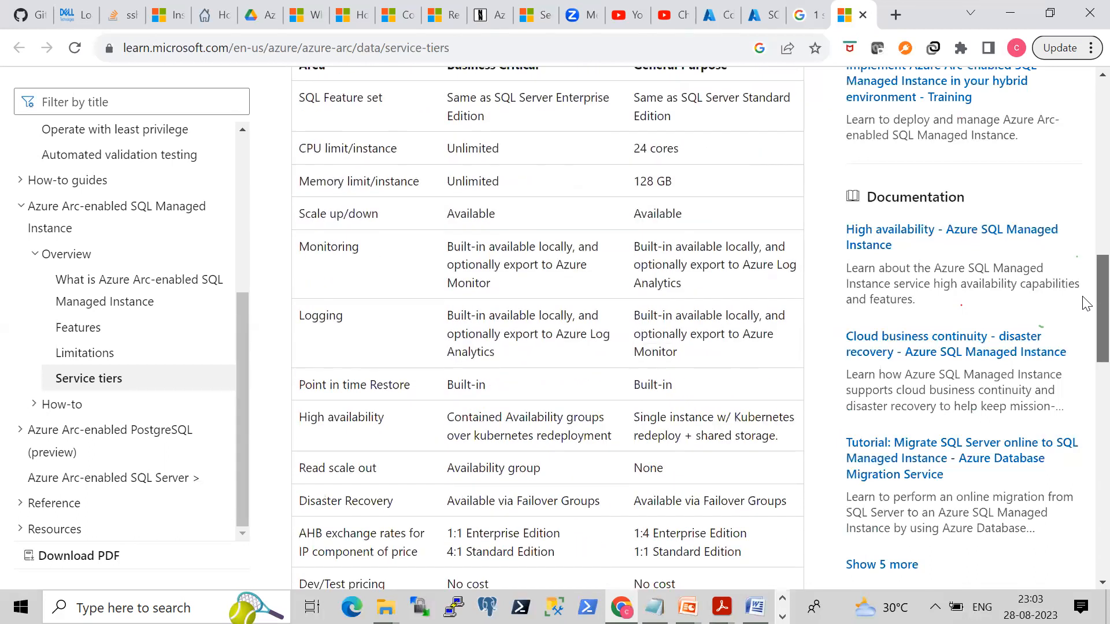
scroll(1085, 309, "down", 1)
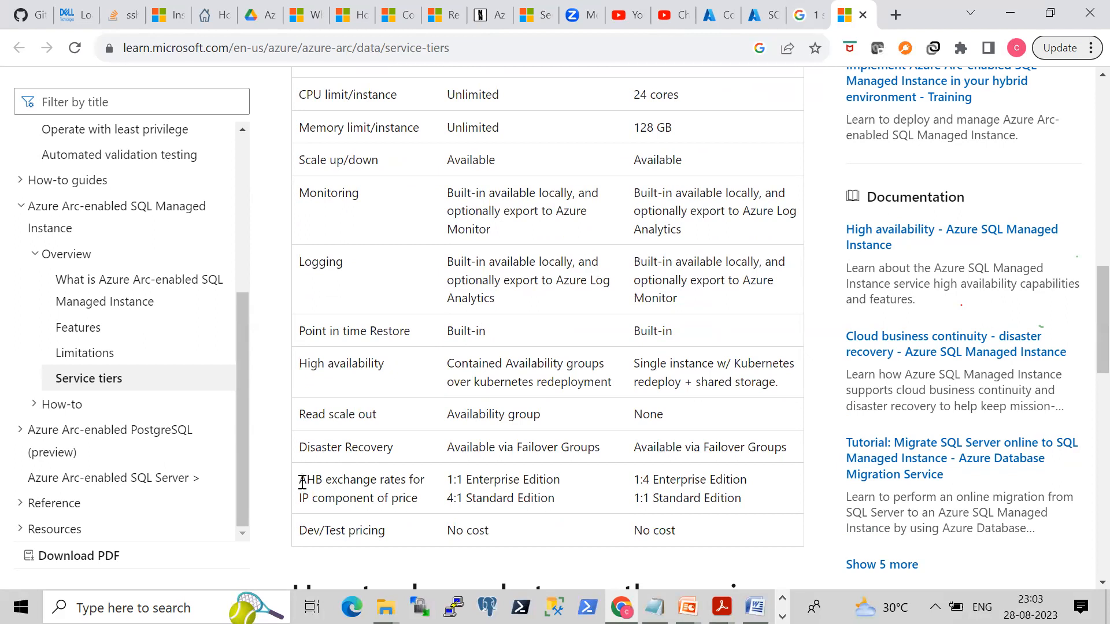
left_click_drag(302, 483, 309, 493)
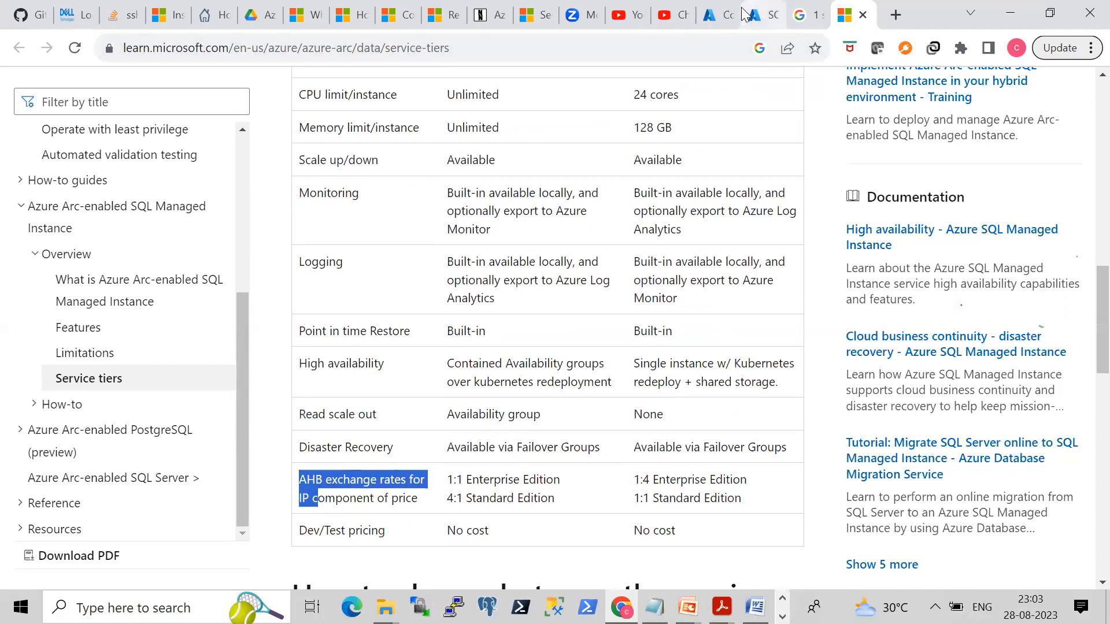
left_click(720, 15)
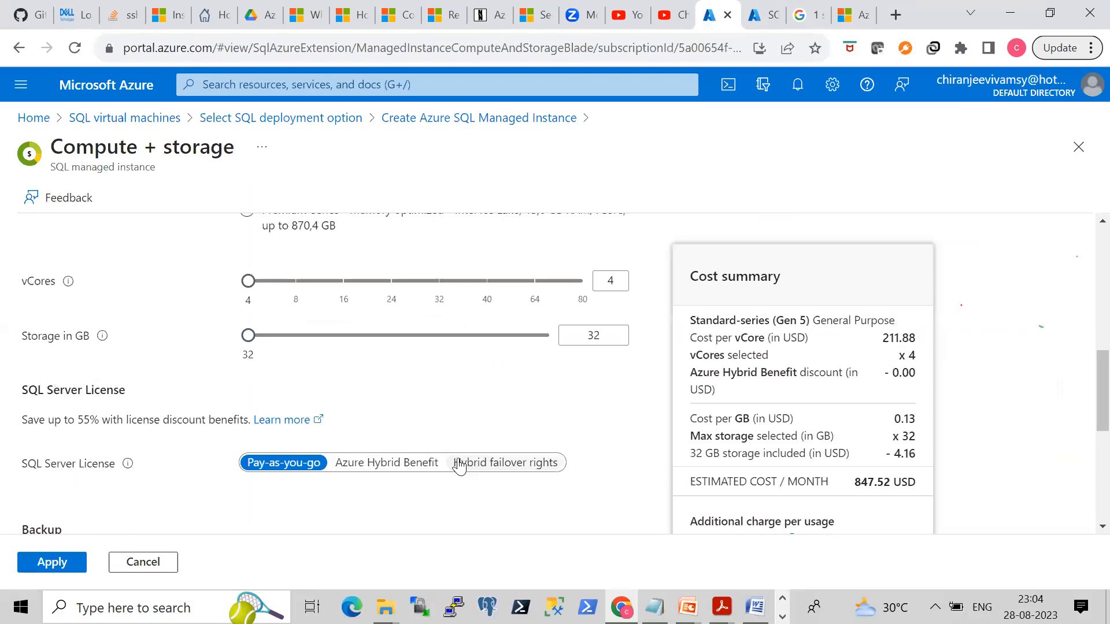
- Apply Azure Hybrid Benefit licensing (estimate 555.60 USD/month) and return to the service tiers article
left_click(403, 465)
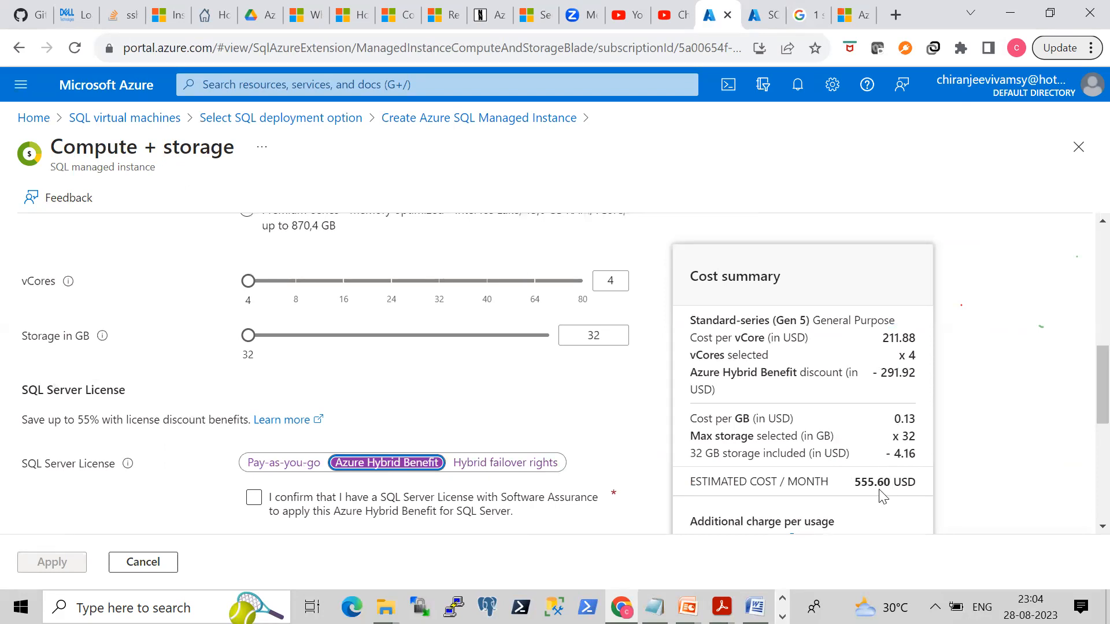
left_click(855, 14)
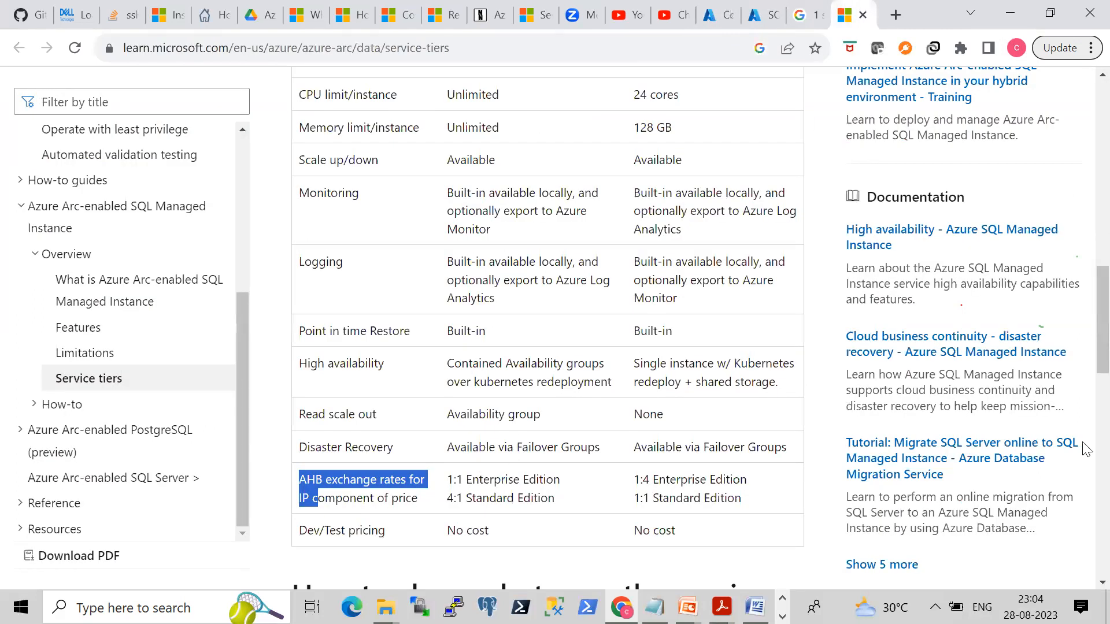
left_click_drag(1098, 371, 1098, 348)
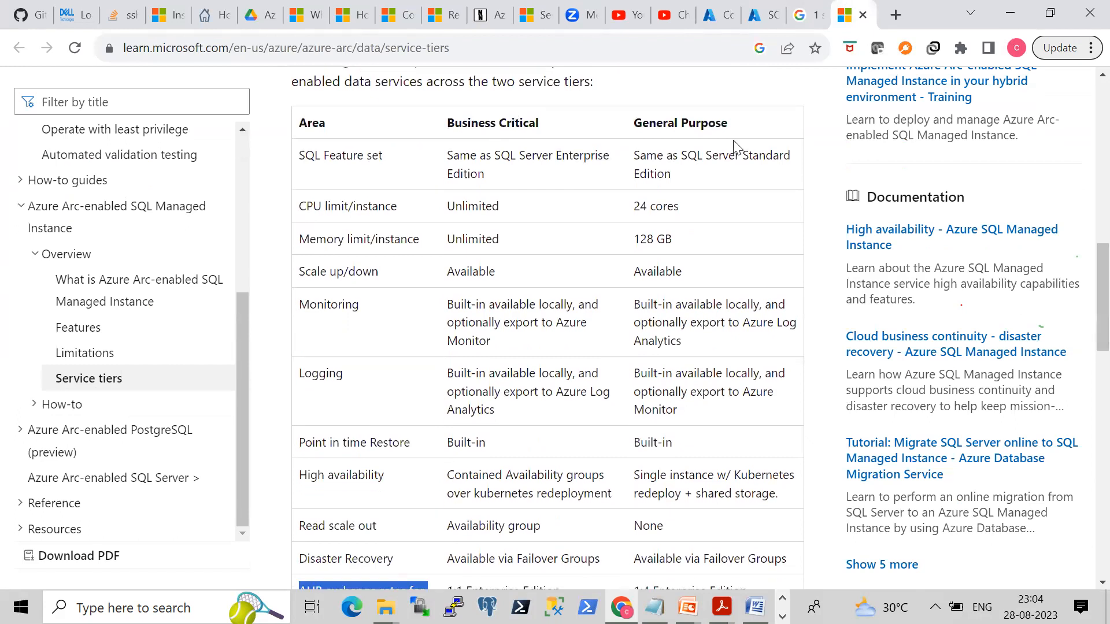
left_click_drag(1097, 258, 1083, 281)
left_click_drag(563, 497, 451, 487)
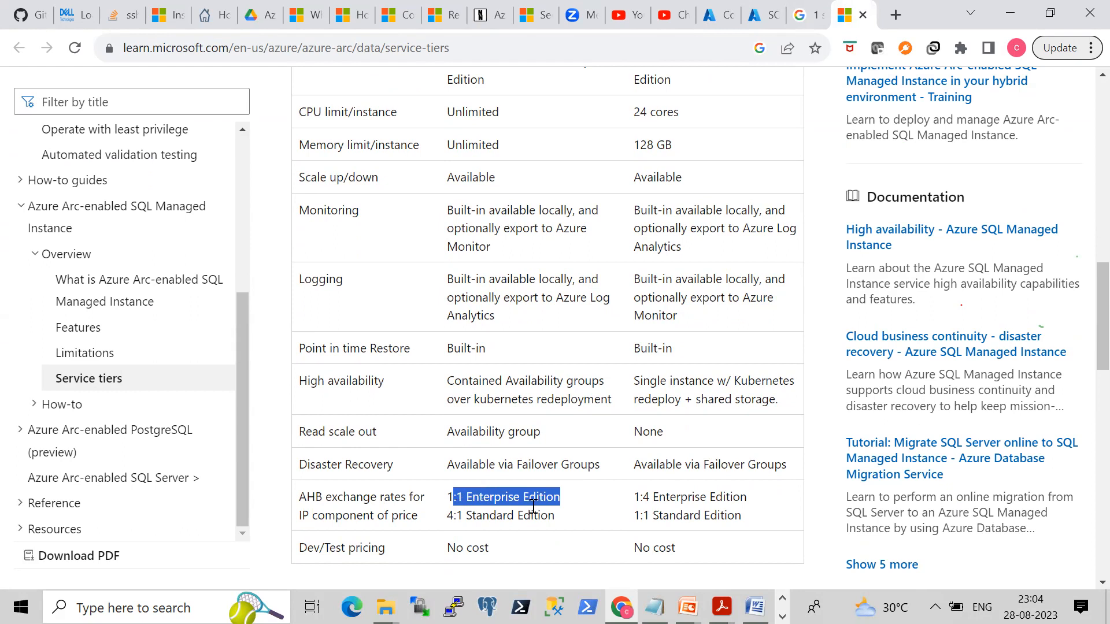
left_click(562, 522)
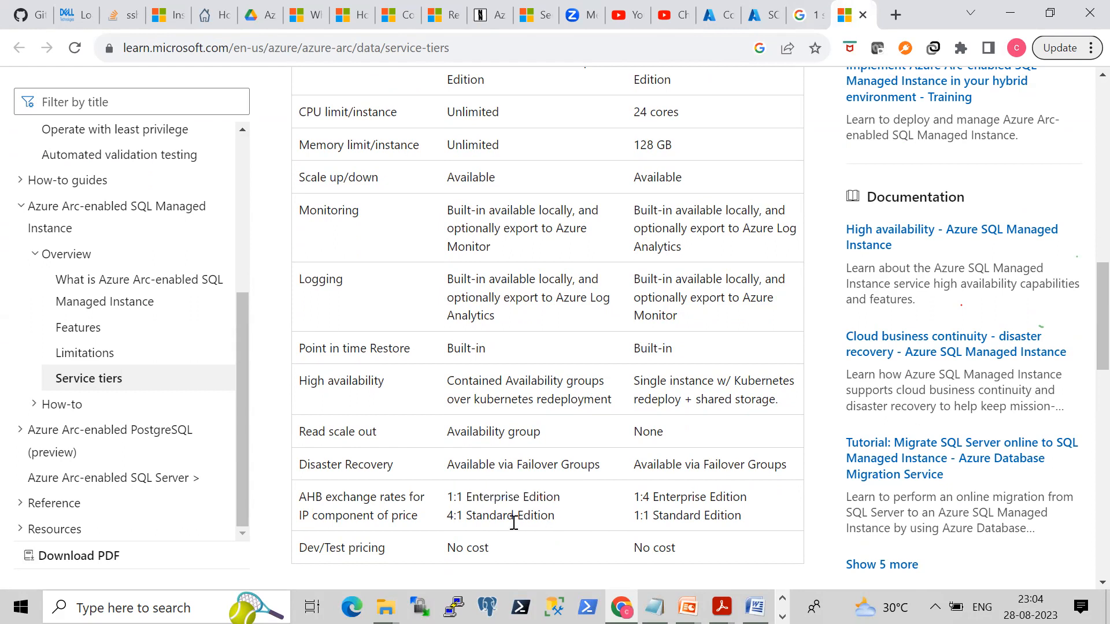
right_click(478, 517)
left_click(456, 513)
left_click_drag(457, 513, 451, 519)
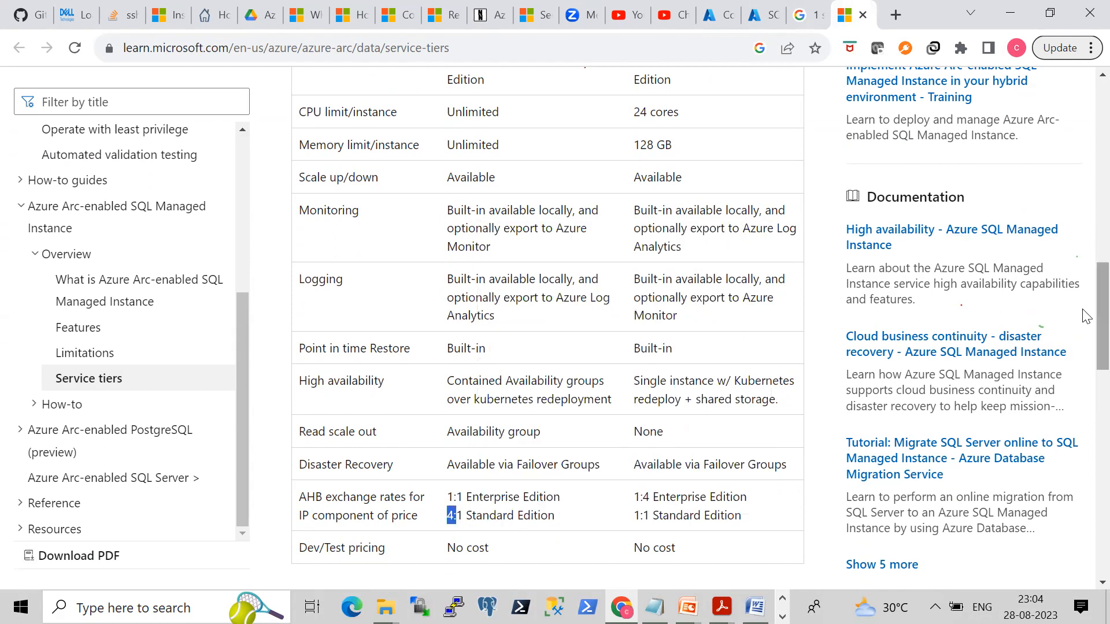
right_click(1085, 289)
key("Escape")
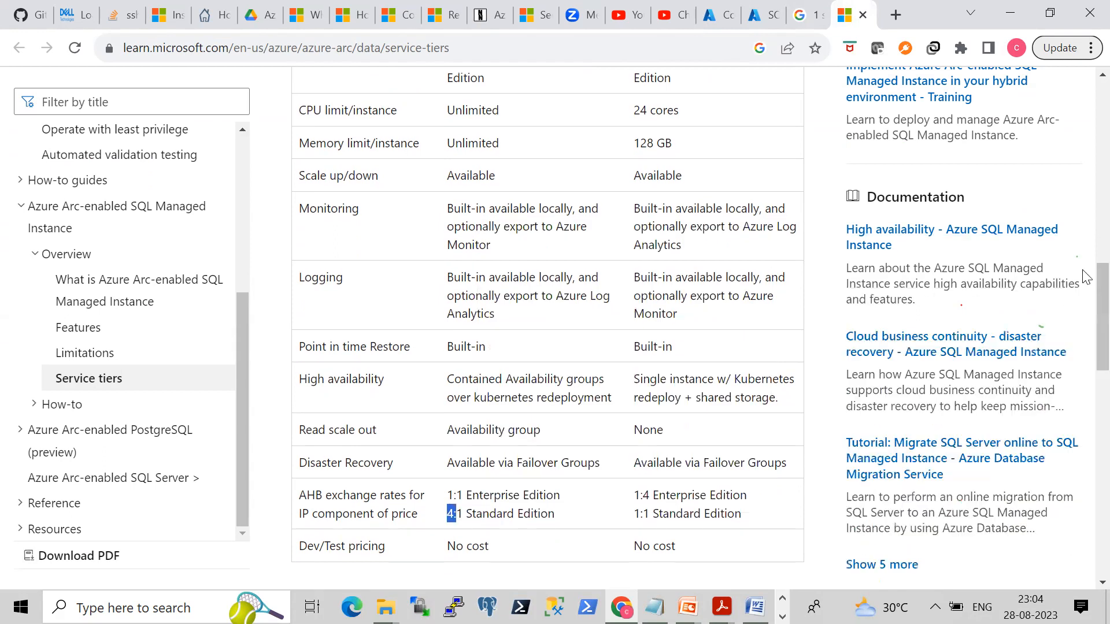
scroll(1085, 272, "up", 2)
scroll(1086, 257, "down", 2)
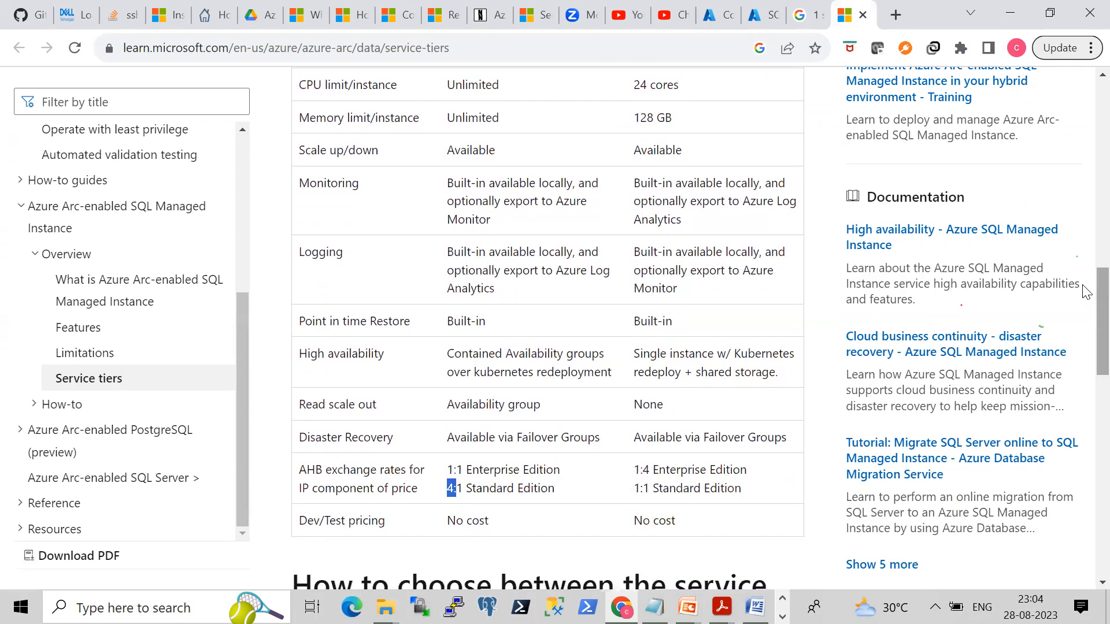
right_click(1086, 285)
scroll(1086, 274, "up", 6)
scroll(1085, 271, "down", 3)
scroll(1086, 330, "down", 5)
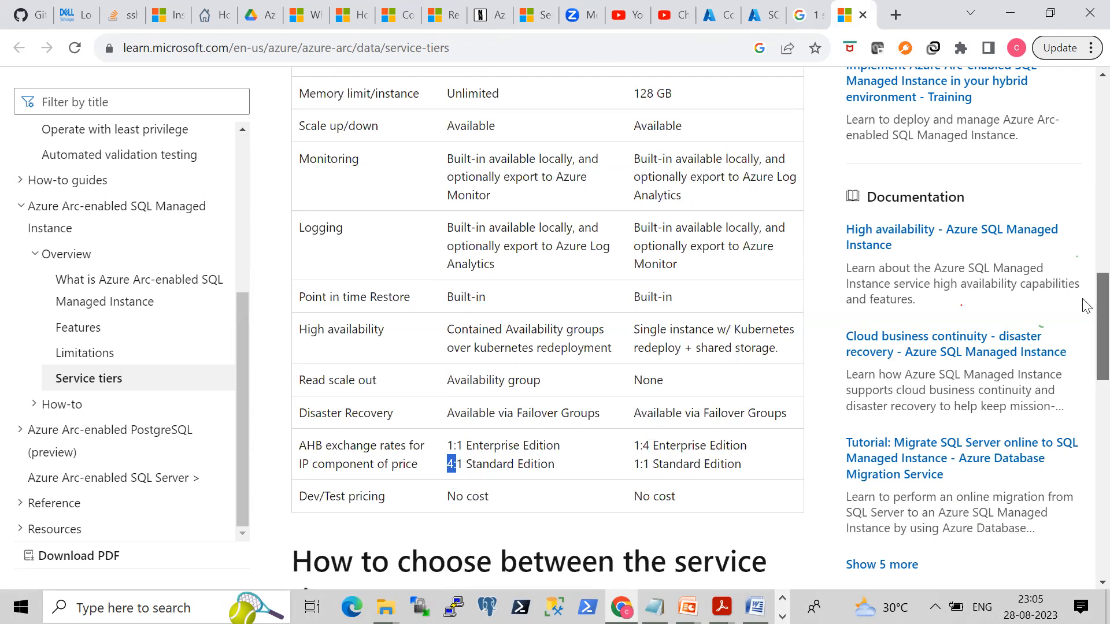
scroll(1086, 261, "up", 2)
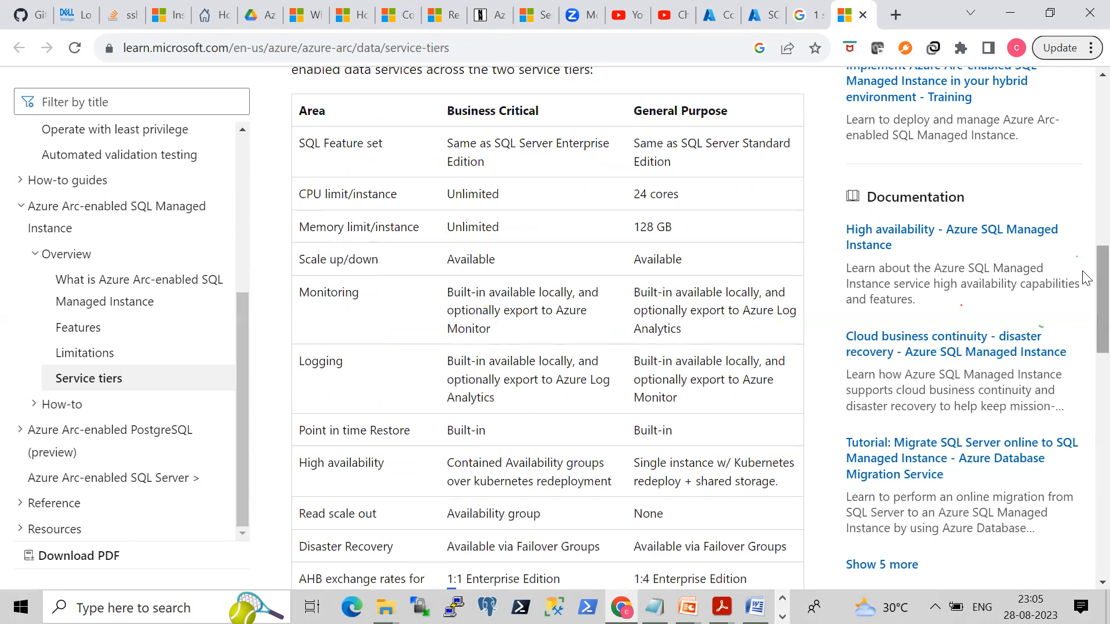
scroll(1085, 276, "down", 2)
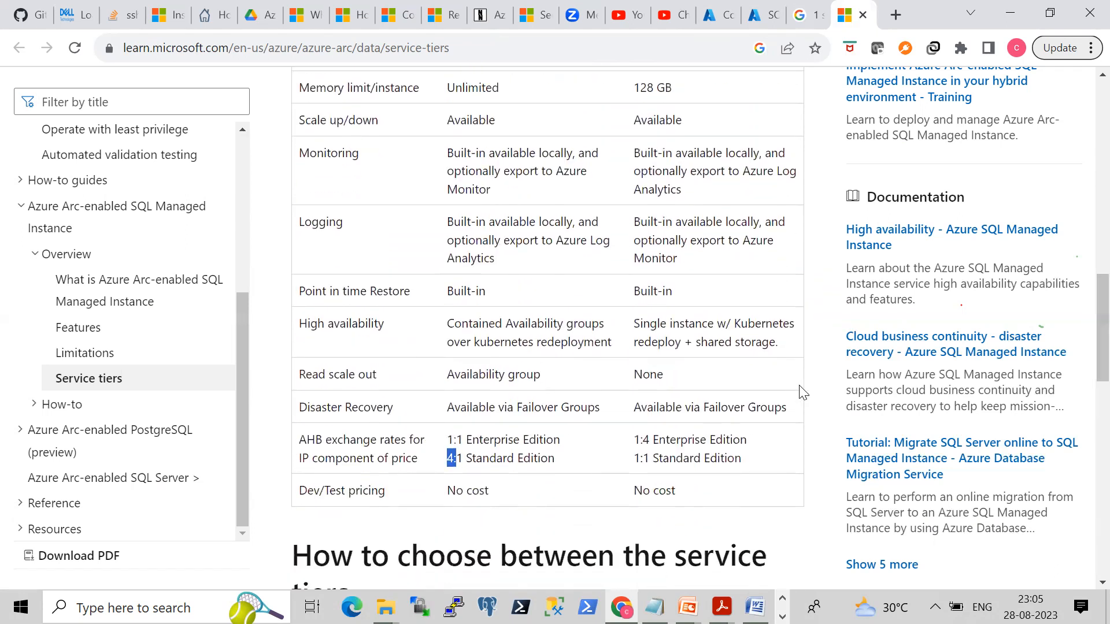
left_click_drag(744, 466, 296, 449)
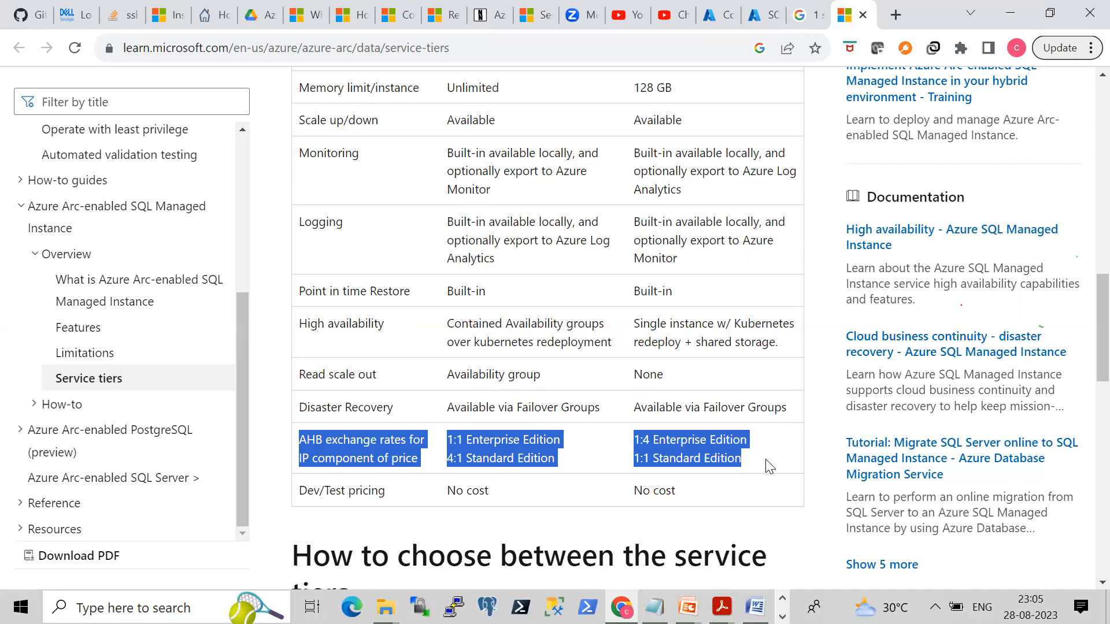
- Highlight the General Purpose 1:4 Enterprise Edition AHB rate, then return to the portal's compute settings
left_click(745, 460)
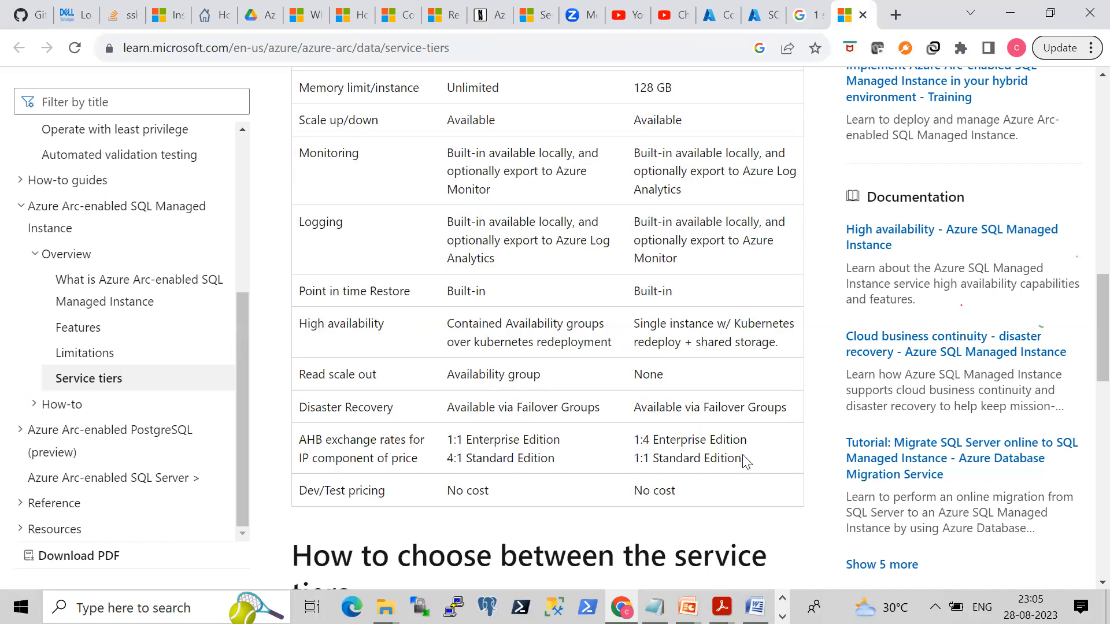
left_click_drag(751, 446, 641, 440)
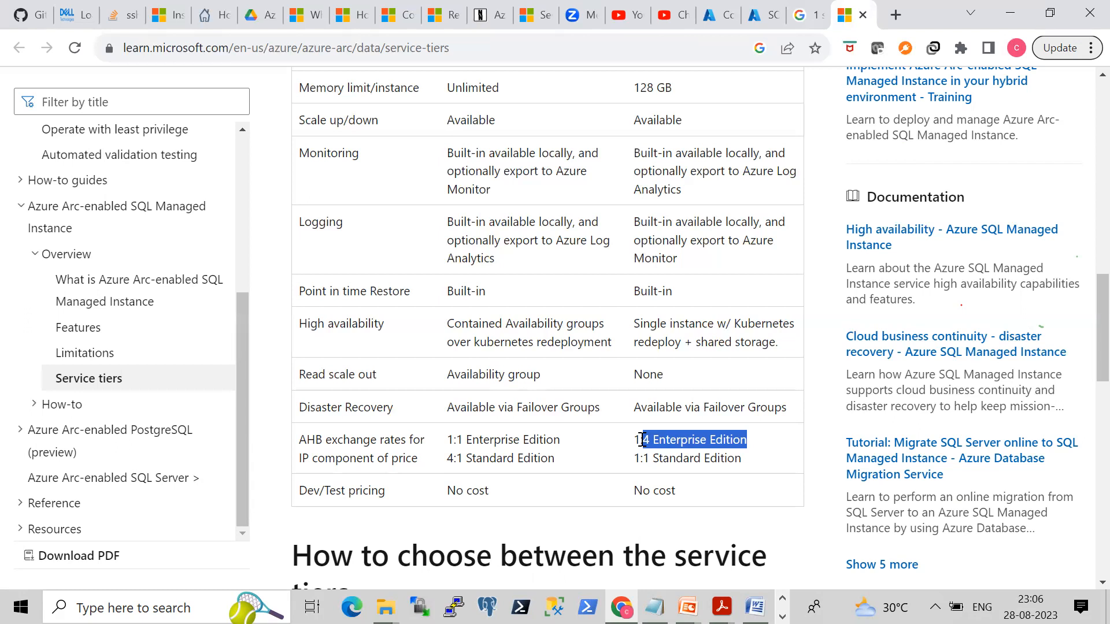
left_click(717, 15)
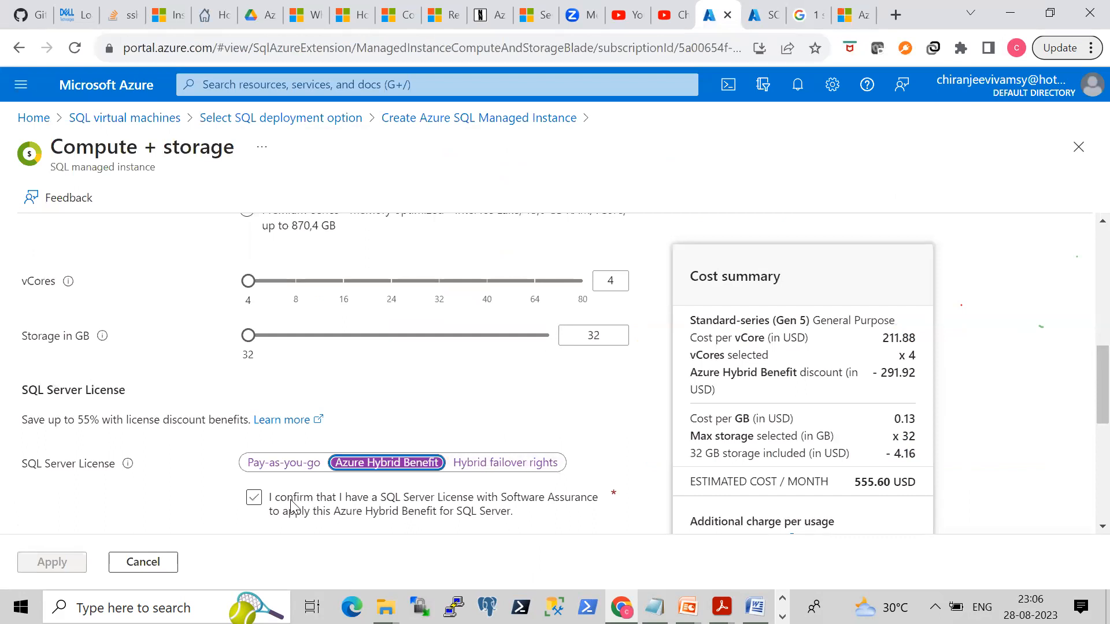
- Try Hybrid failover rights and toggle its passive replica licensing confirmation on and off
left_click(255, 499)
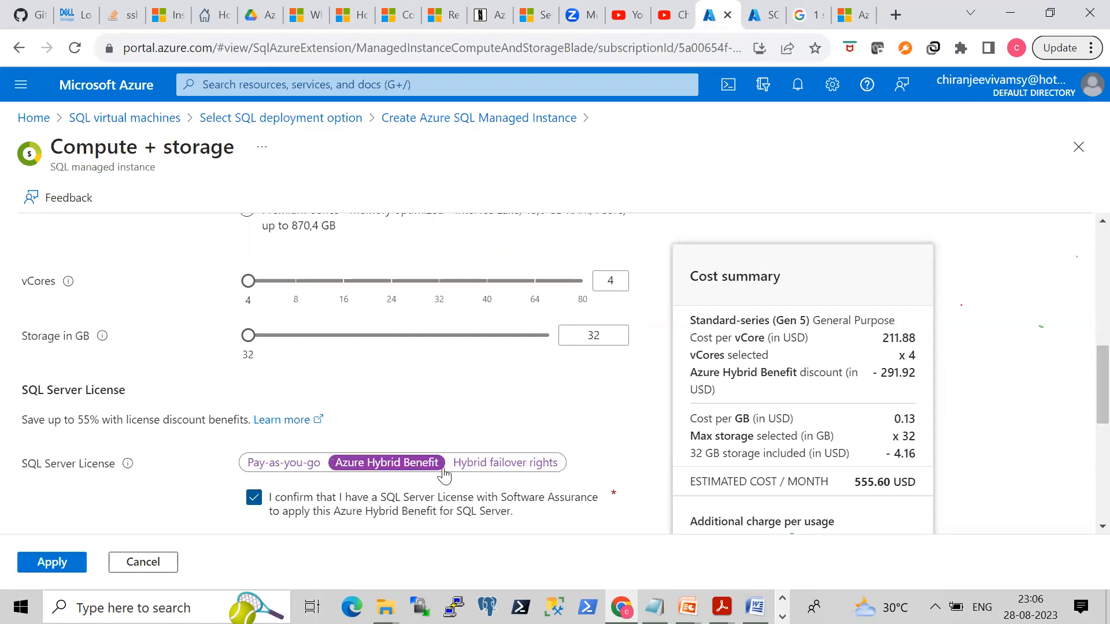
left_click(486, 464)
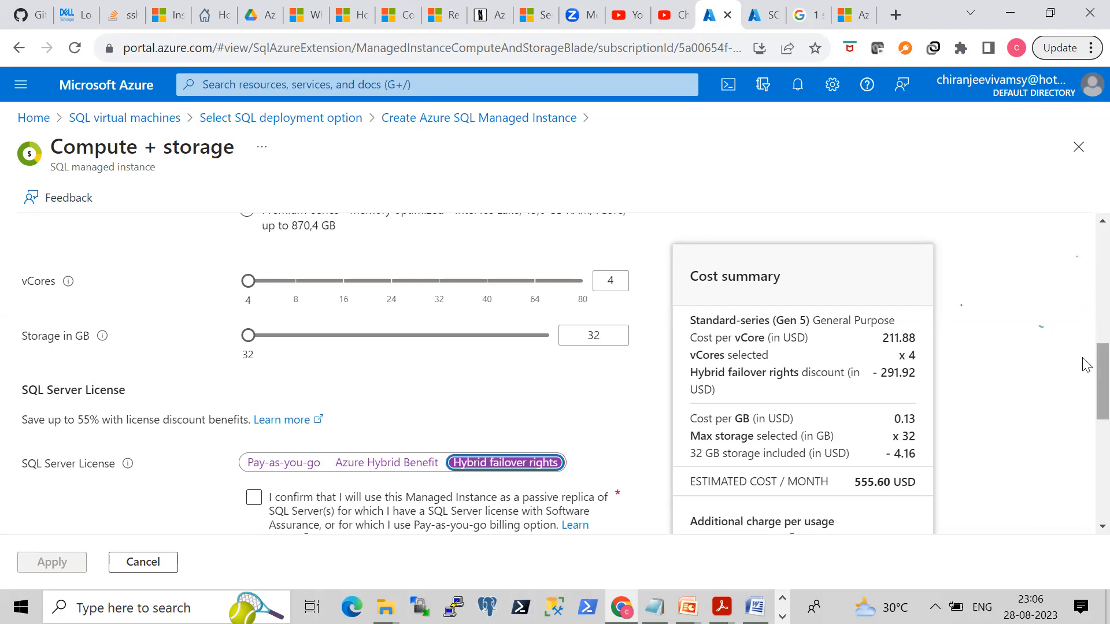
left_click_drag(1090, 367, 1092, 376)
left_click(440, 452)
left_click(468, 429)
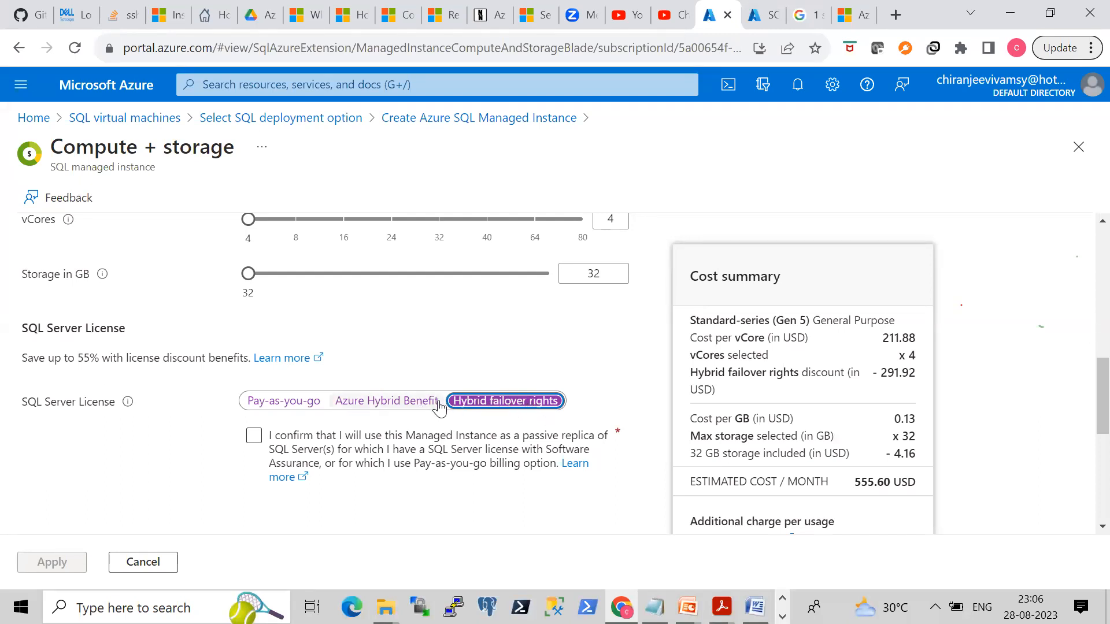
- Settle on Azure Hybrid Benefit with the Software Assurance confirmation ticked, keeping 555.60 USD/month
left_click(381, 408)
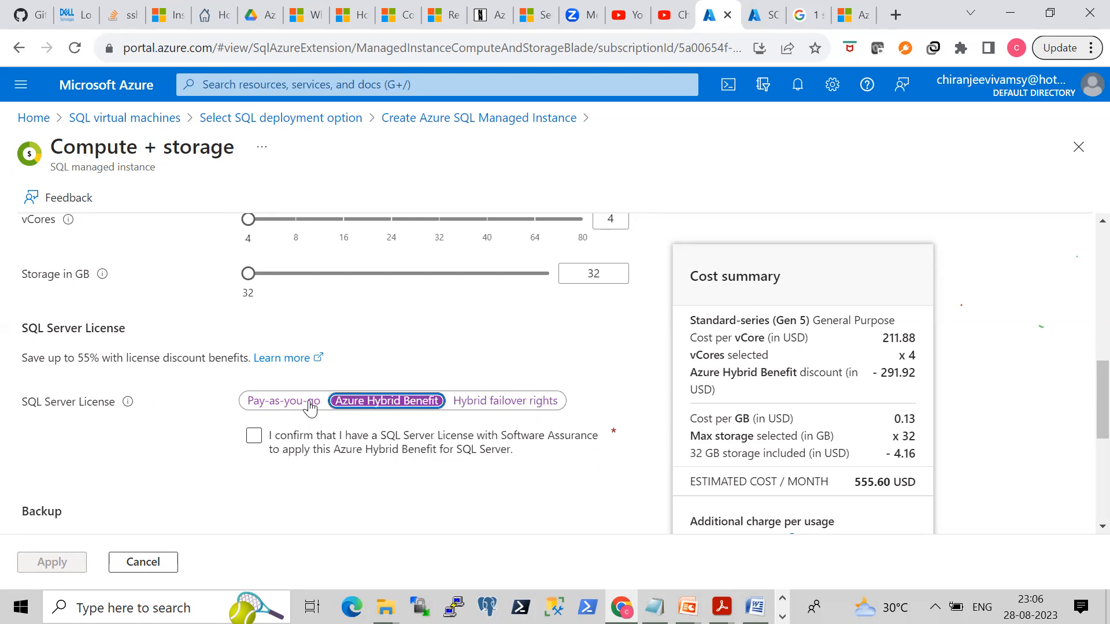
left_click(285, 403)
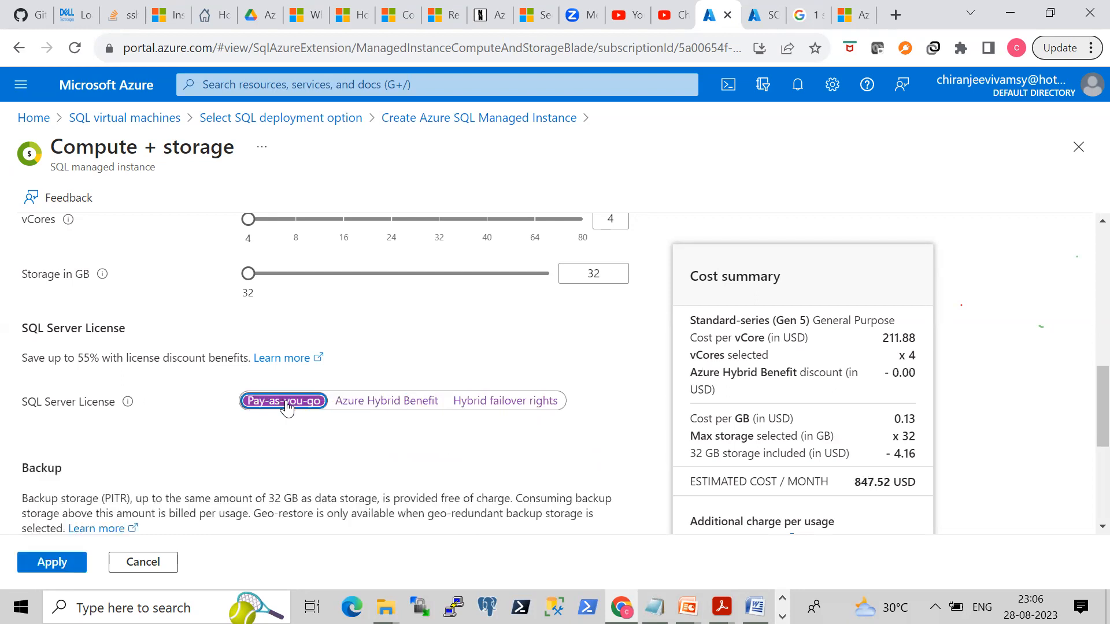
left_click(380, 407)
left_click(252, 439)
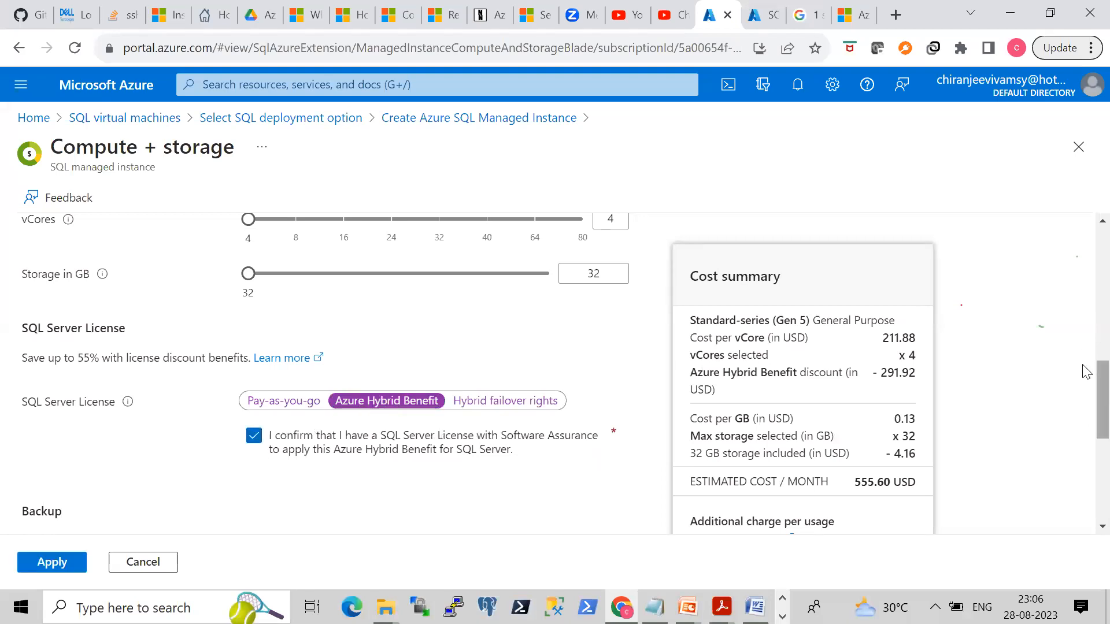
scroll(1086, 387, "down", 1)
left_click(513, 354)
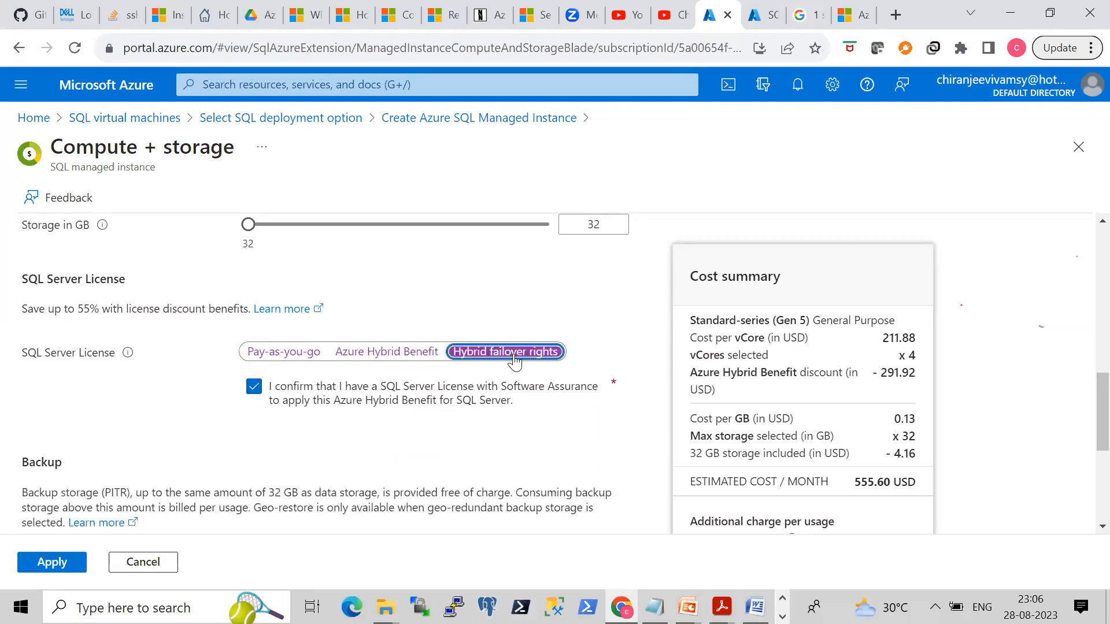
left_click(405, 354)
left_click(257, 392)
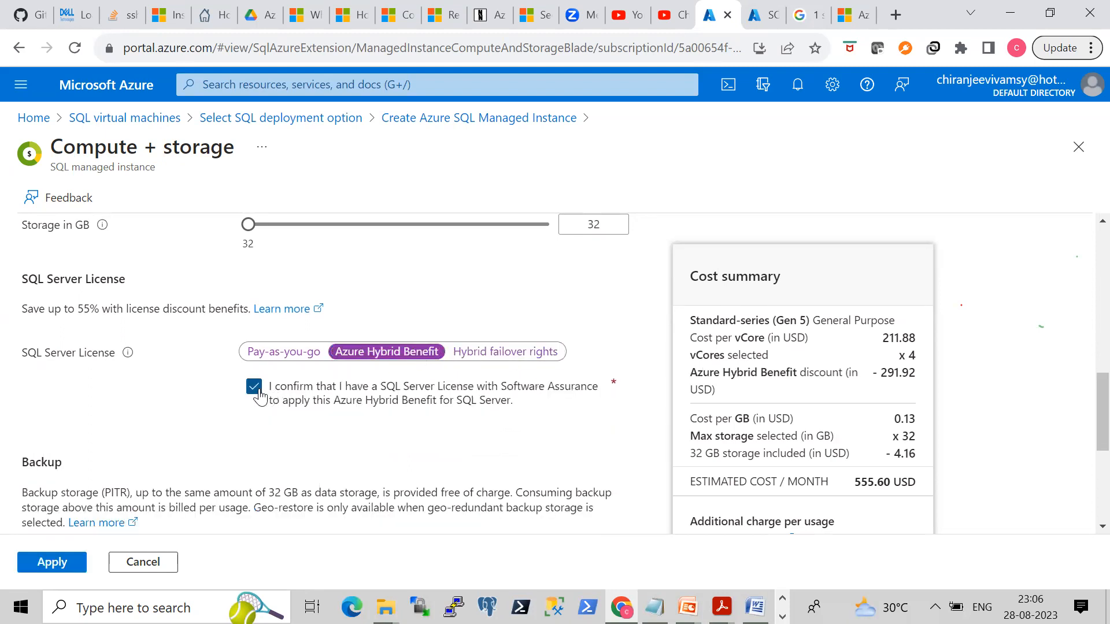
- Choose Locally-redundant backup storage and apply the General Purpose, Gen 5, 4 vCore, 32 GB settings
scroll(1085, 458, "down", 4)
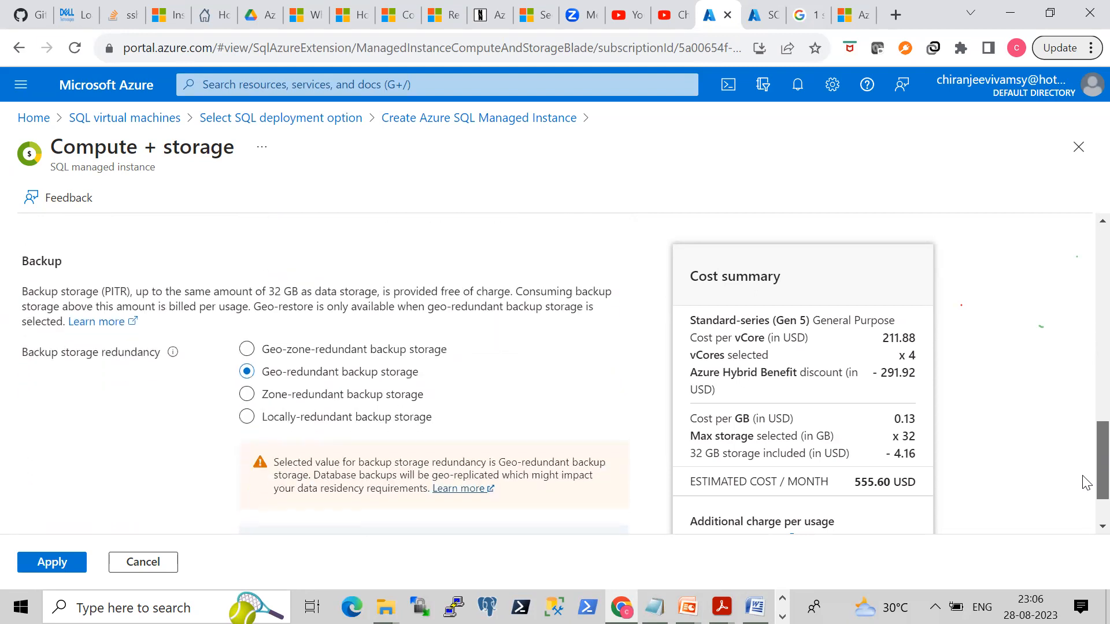
scroll(1086, 486, "up", 3)
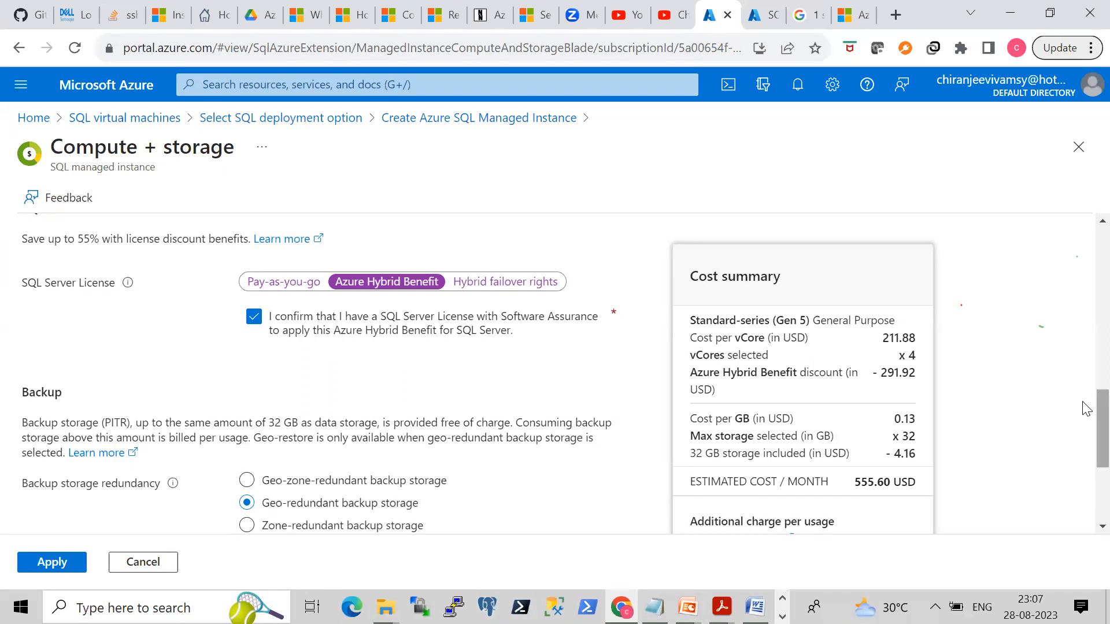
scroll(1084, 410, "down", 2)
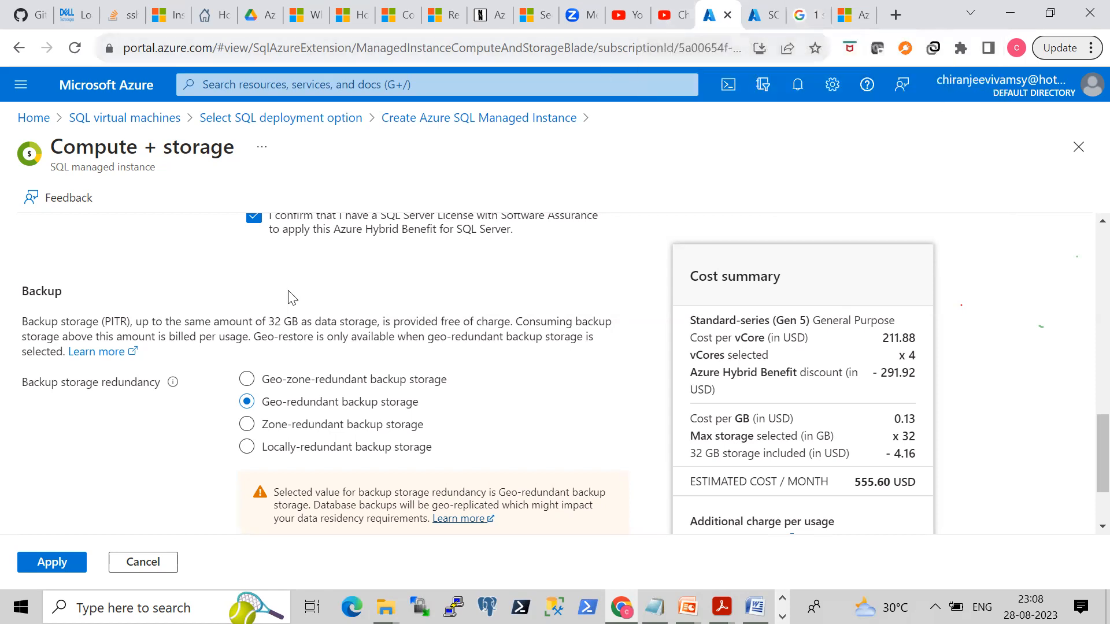
left_click(248, 448)
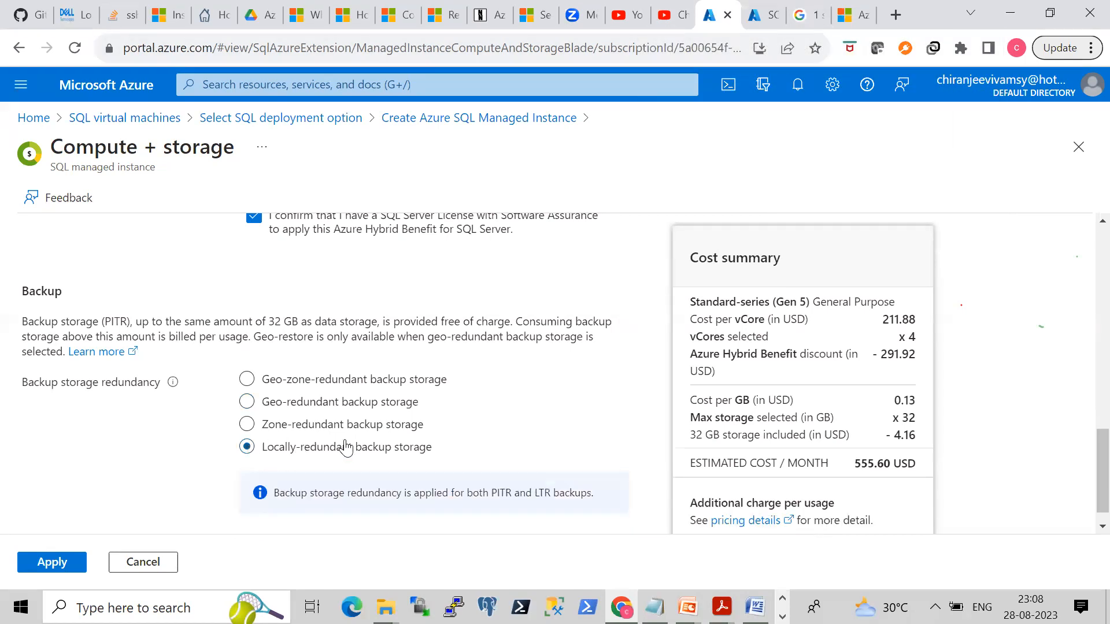
left_click(65, 565)
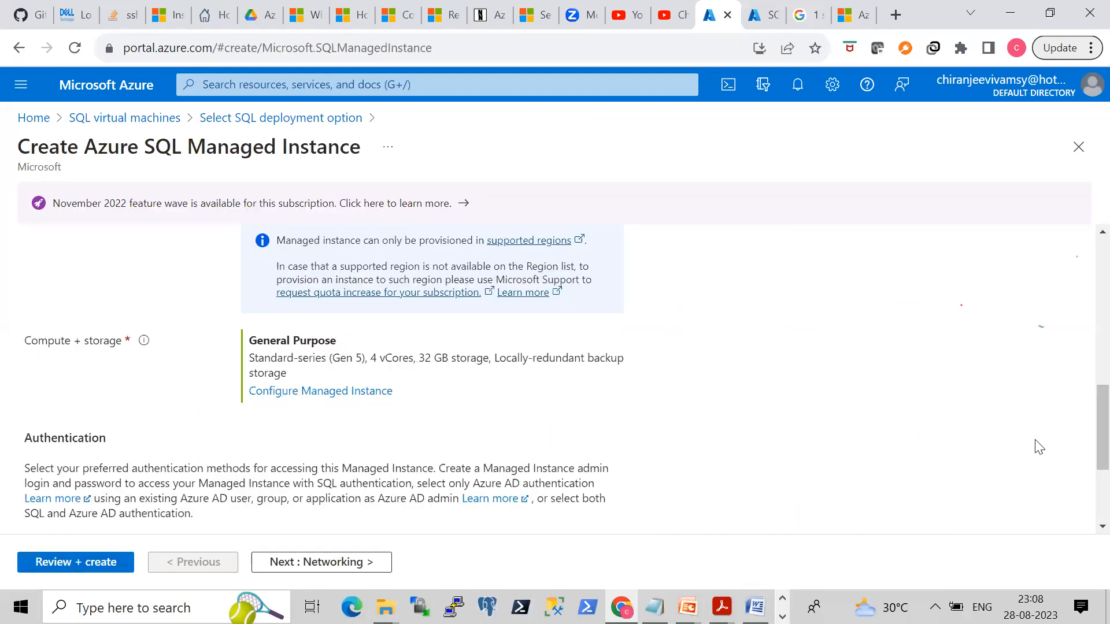
scroll(1085, 440, "down", 3)
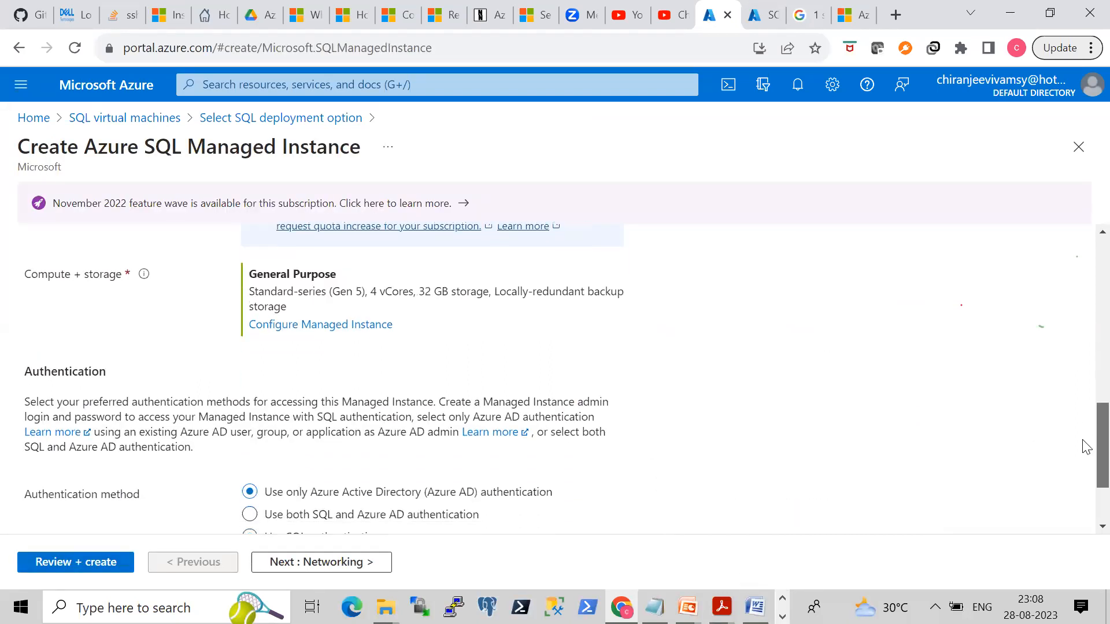
scroll(1085, 457, "up", 2)
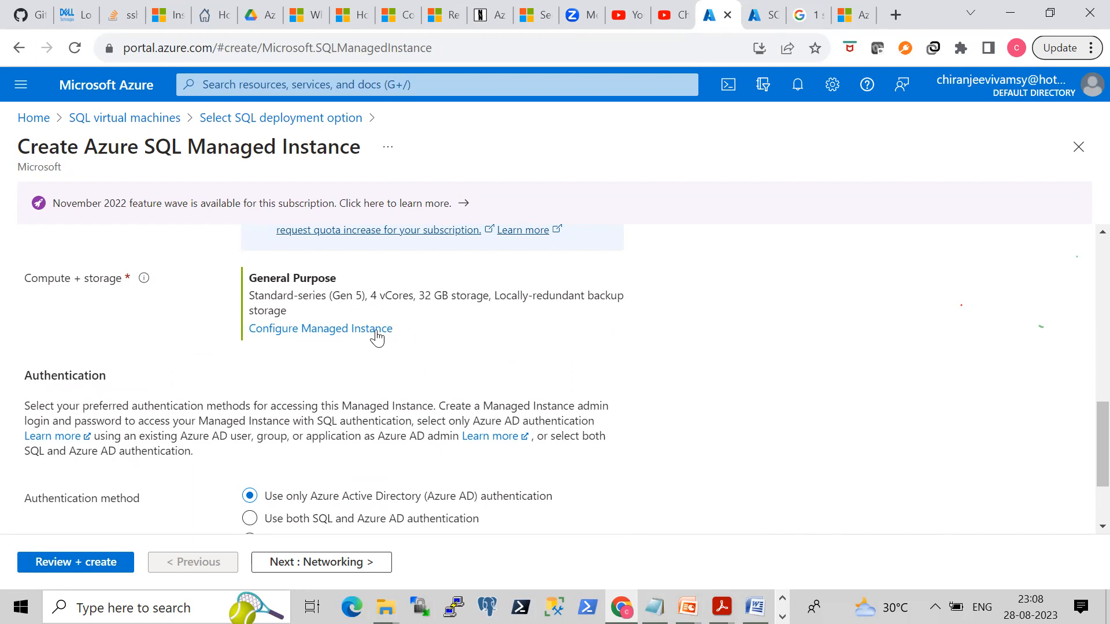
left_click_drag(1085, 417, 1085, 446)
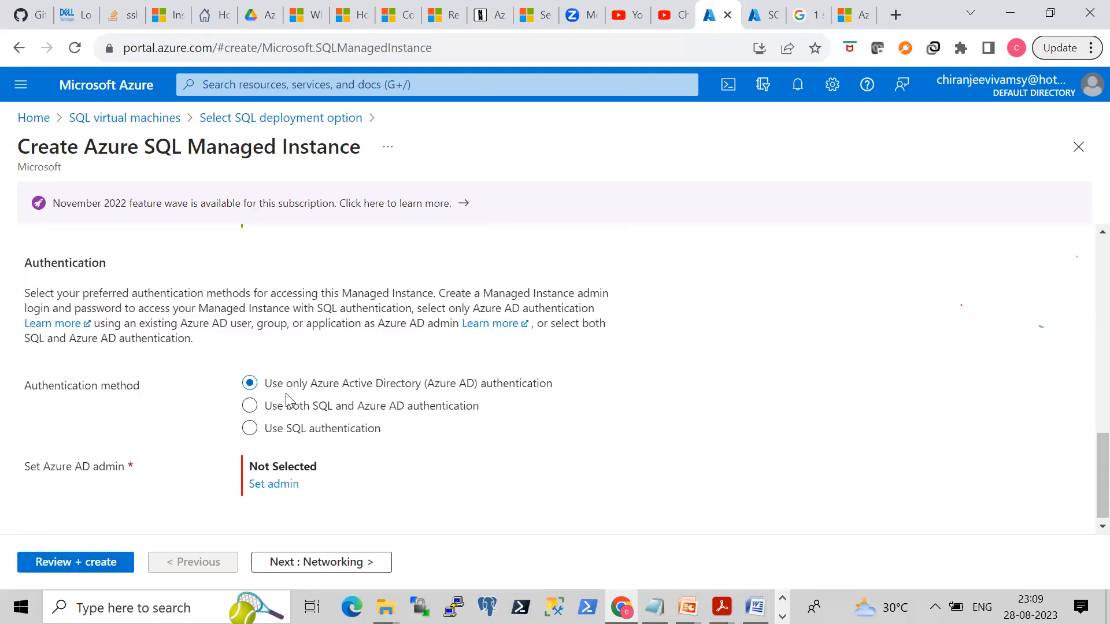
- Try SQL-only and Azure AD-only authentication, then choose both SQL and Azure AD authentication
left_click(249, 428)
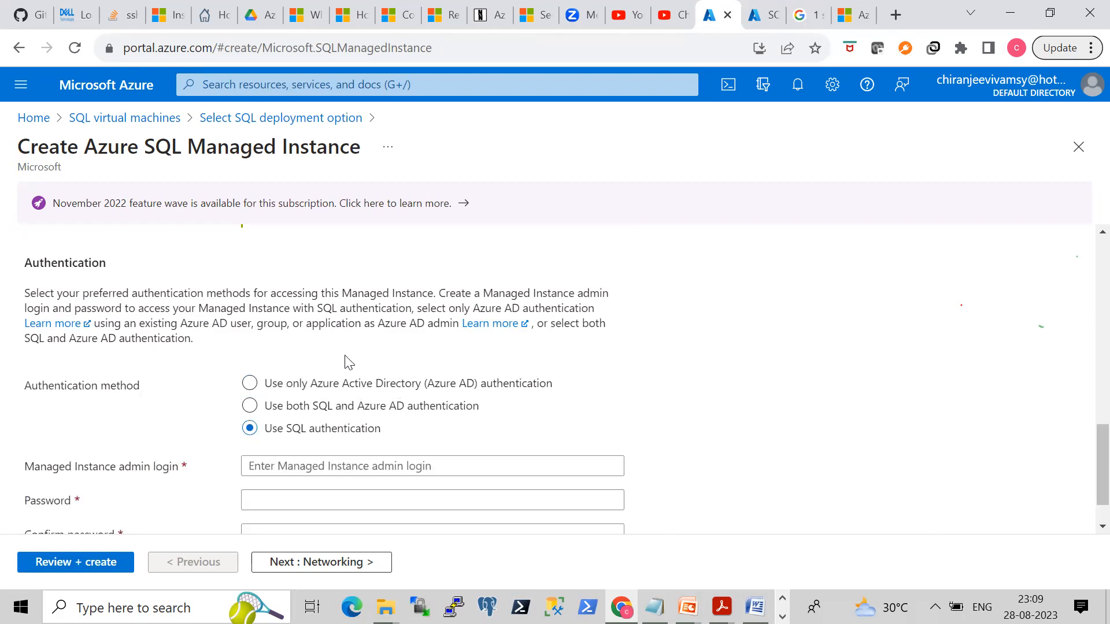
left_click(300, 466)
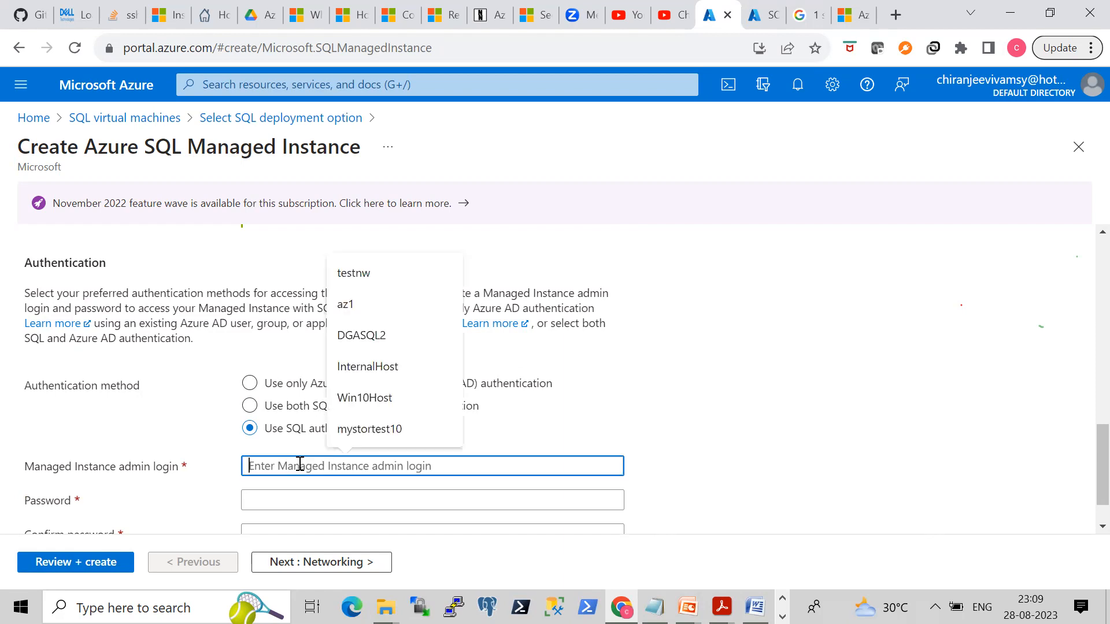
left_click(250, 384)
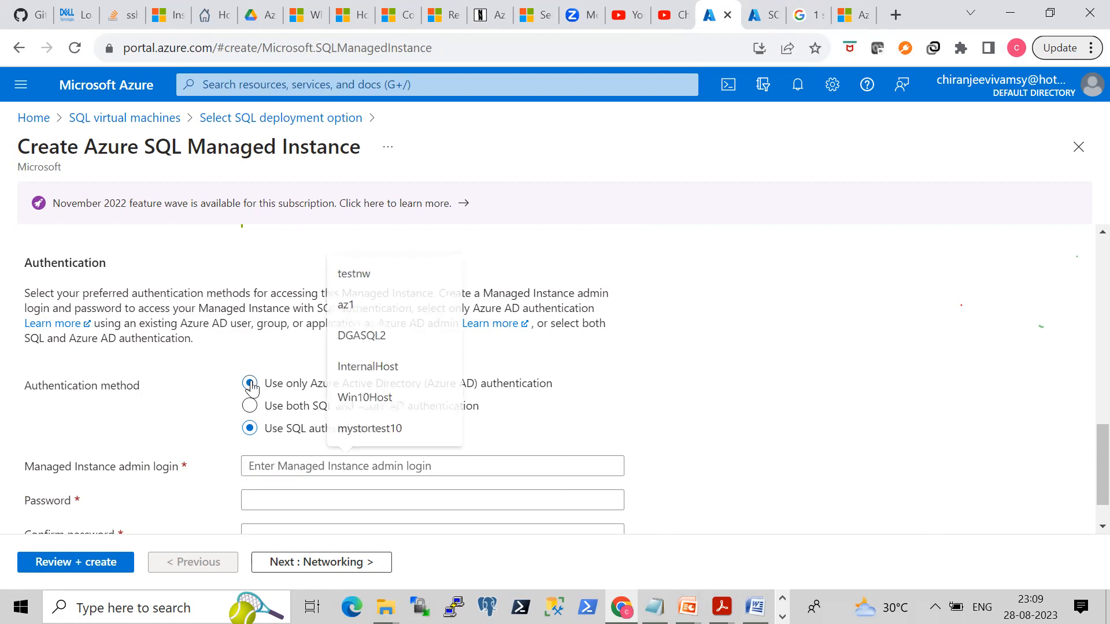
left_click(251, 407)
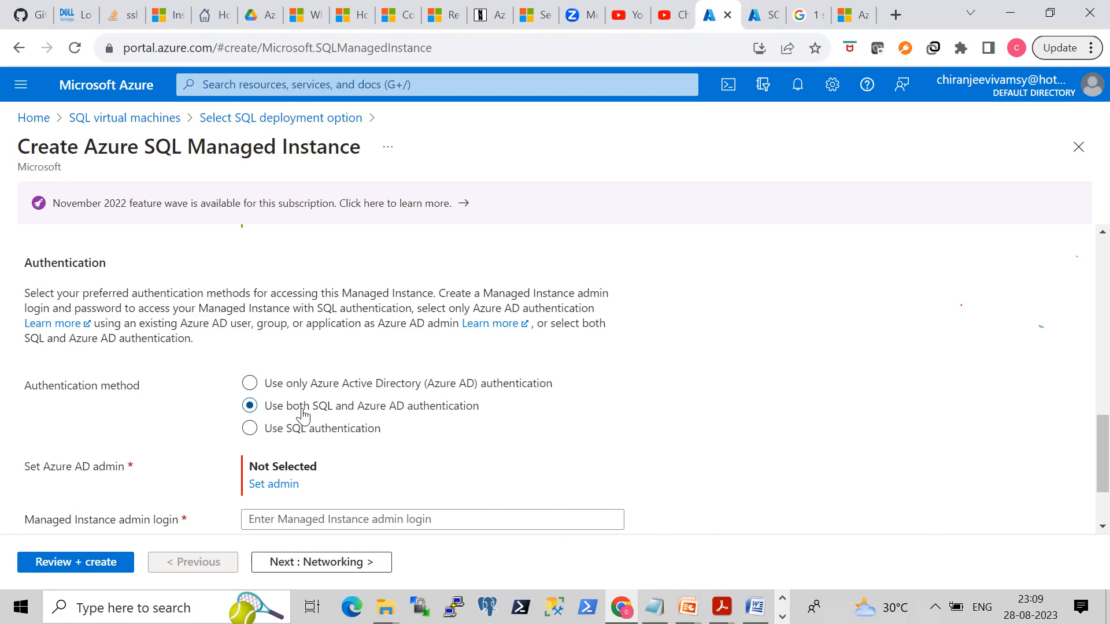
- Compare the What's new page with the Trusted Domain Object setup article
left_click(314, 16)
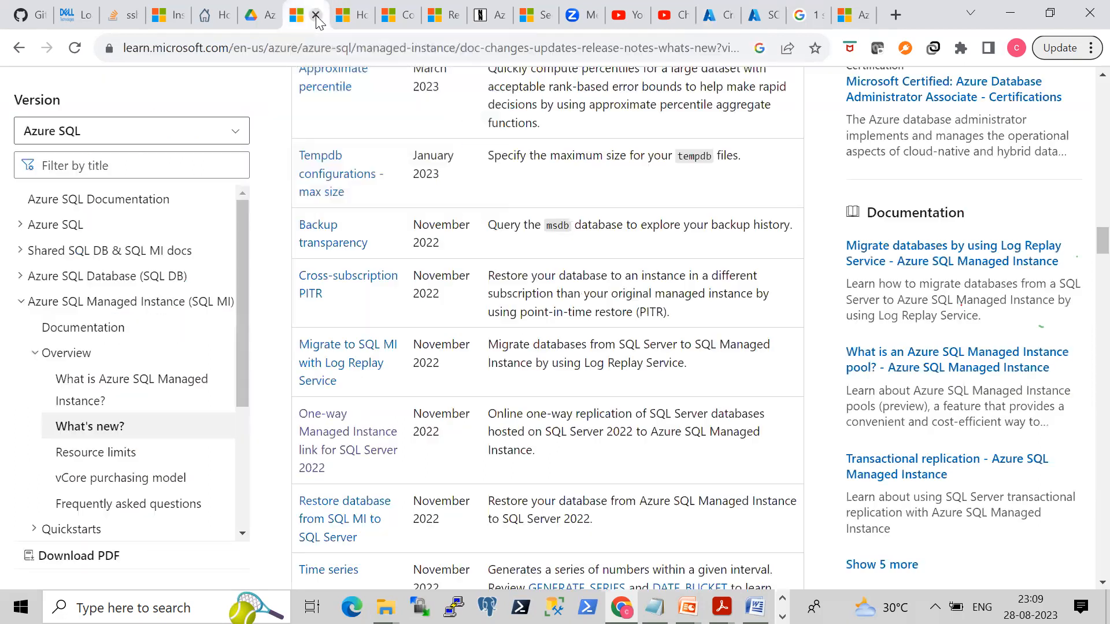
left_click(362, 19)
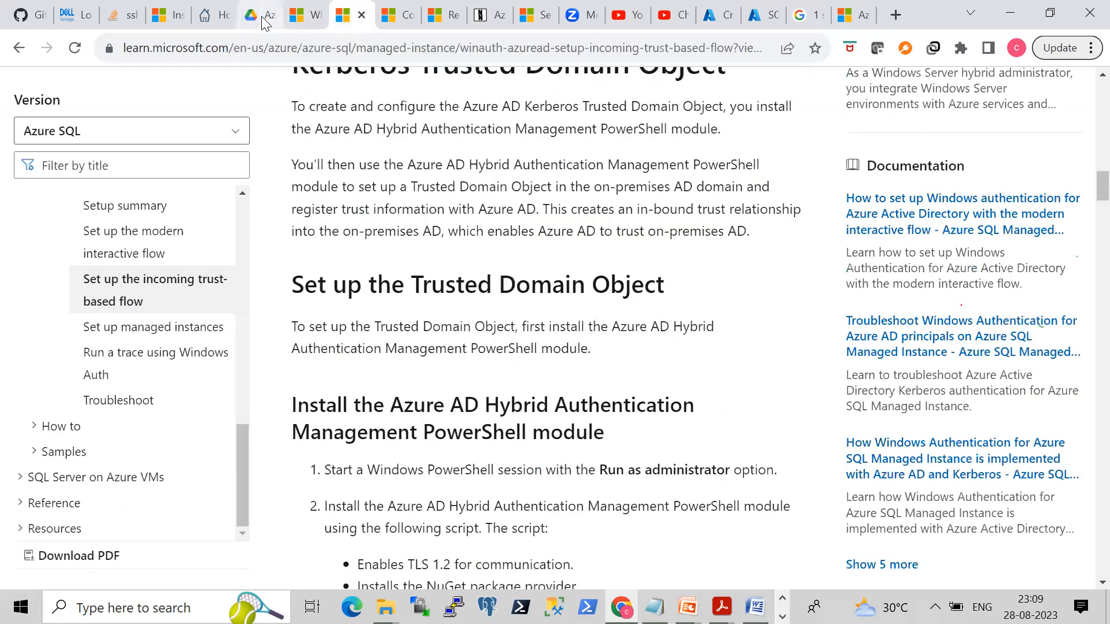
left_click(305, 22)
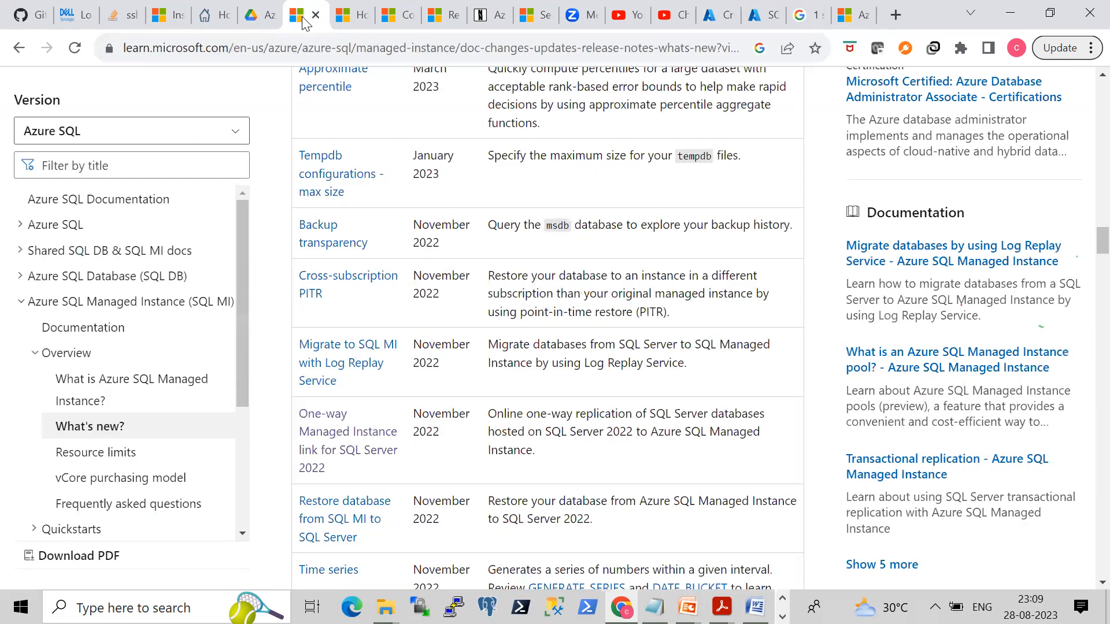
left_click(361, 22)
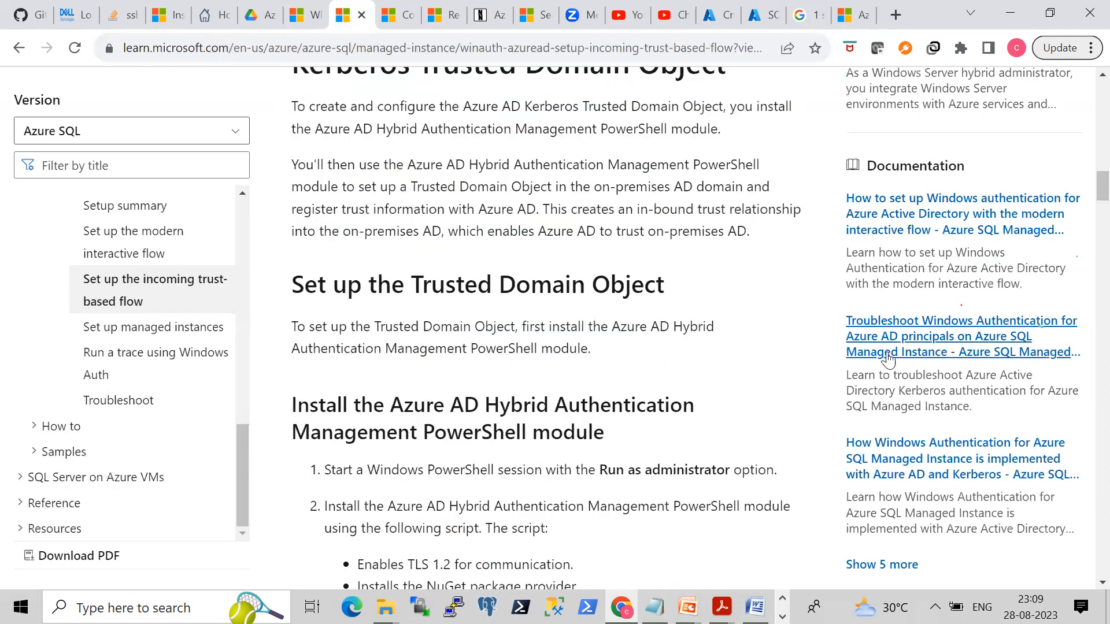
- Scroll through the incoming trust-based flow article to its prerequisites
scroll(1085, 228, "down", 8)
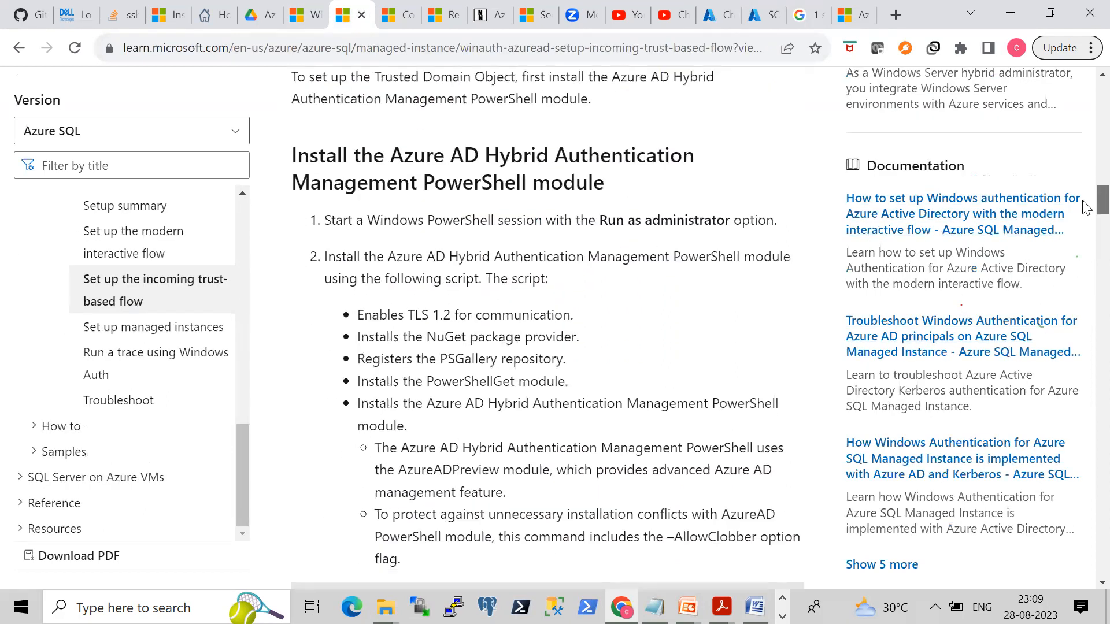
scroll(1086, 226, "down", 6)
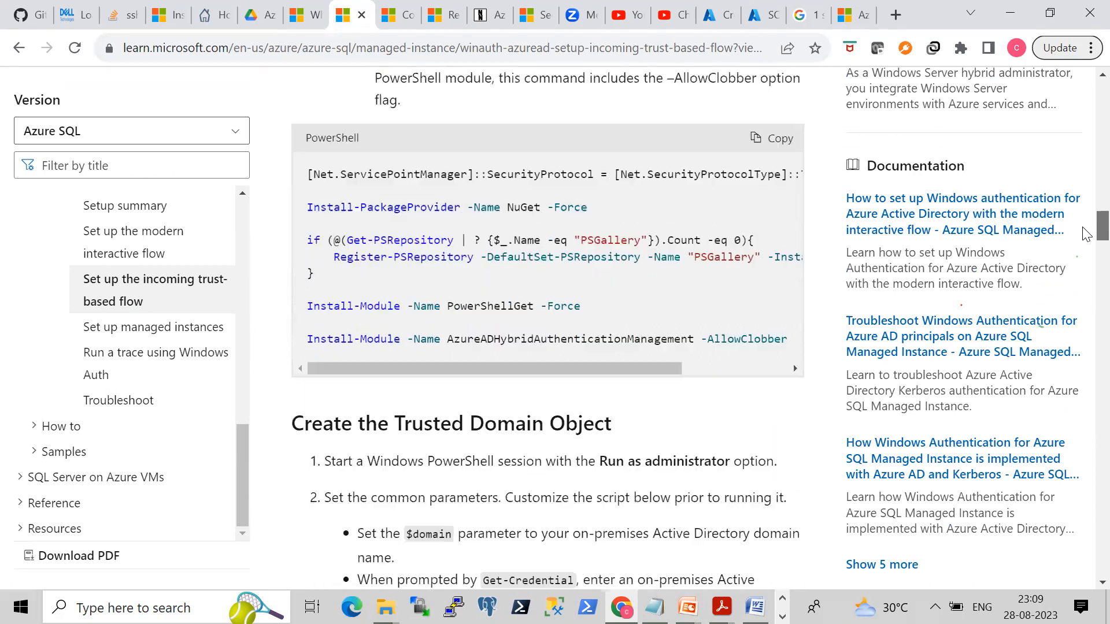
scroll(1085, 239, "down", 7)
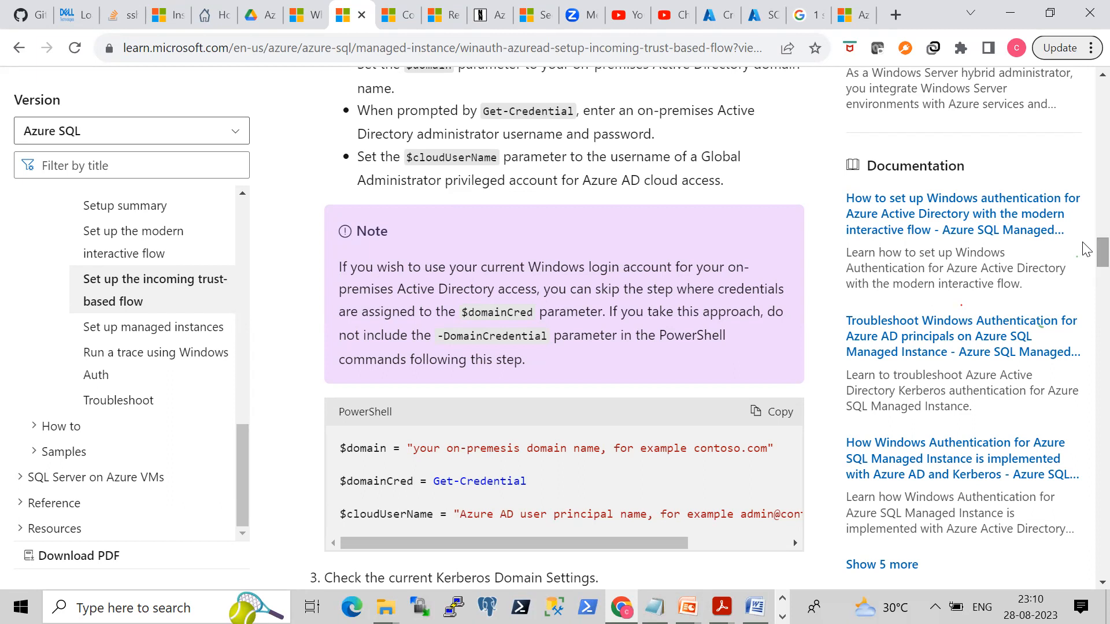
scroll(1085, 245, "up", 6)
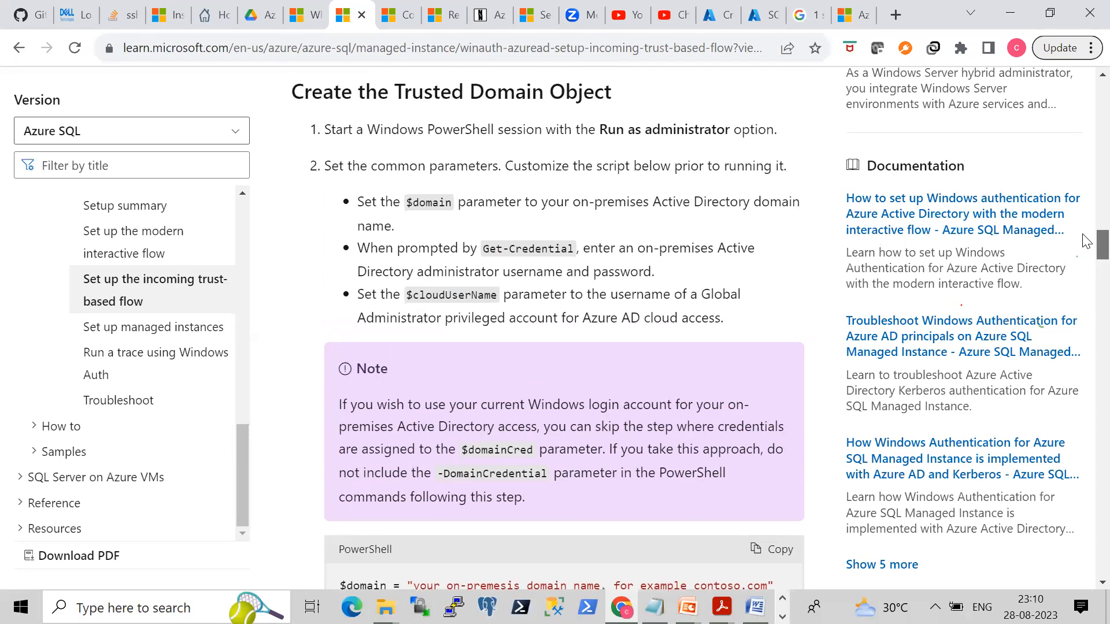
scroll(1086, 229, "up", 8)
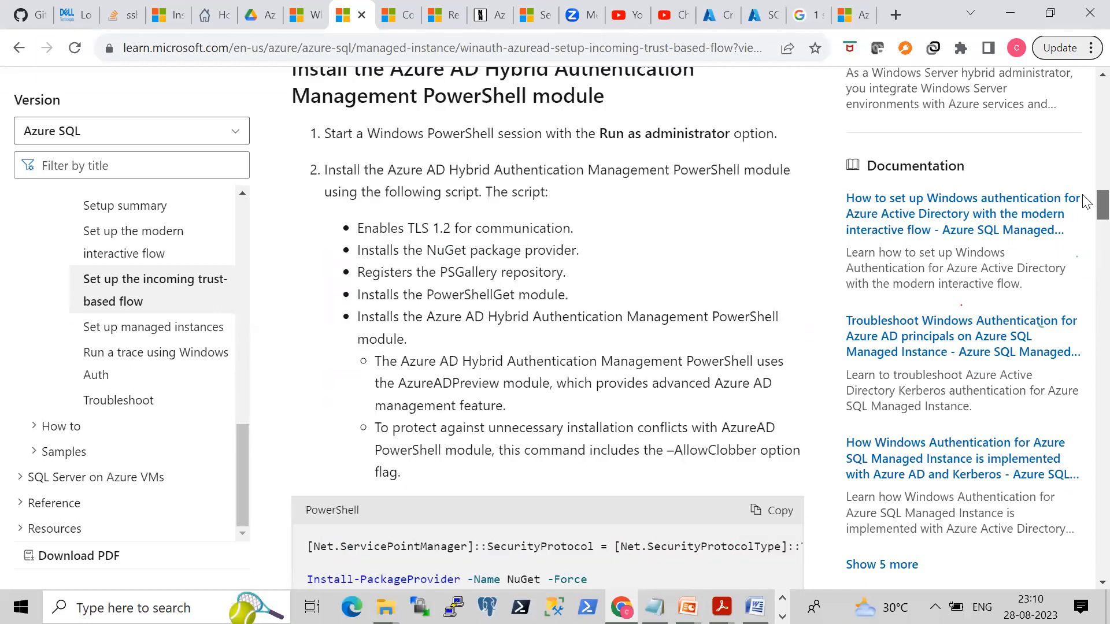
scroll(1086, 203, "down", 1)
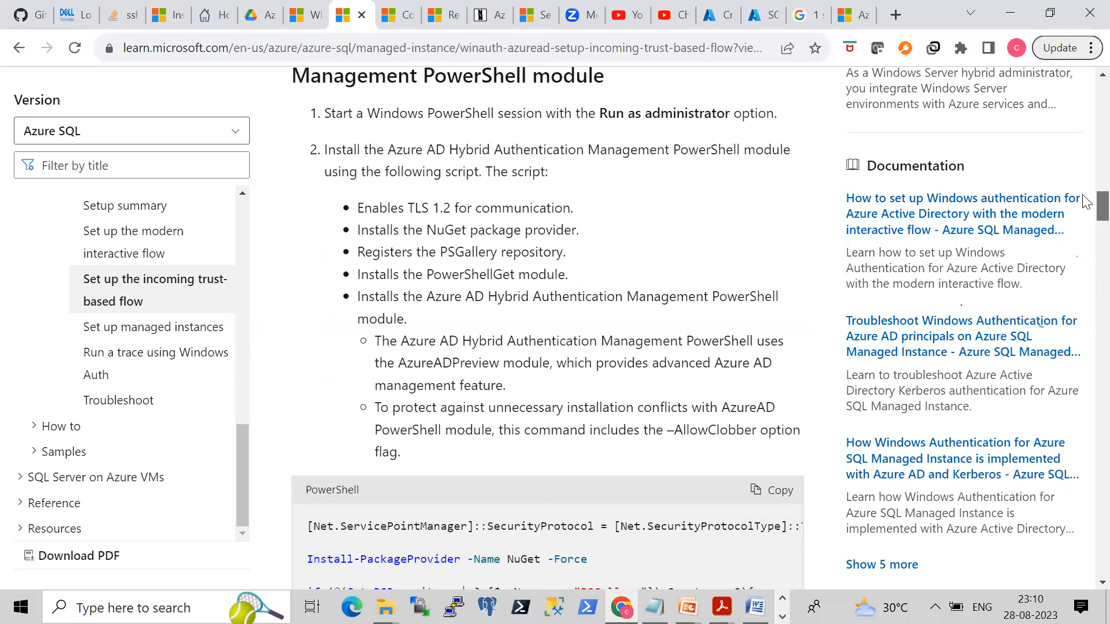
scroll(1084, 196, "up", 4)
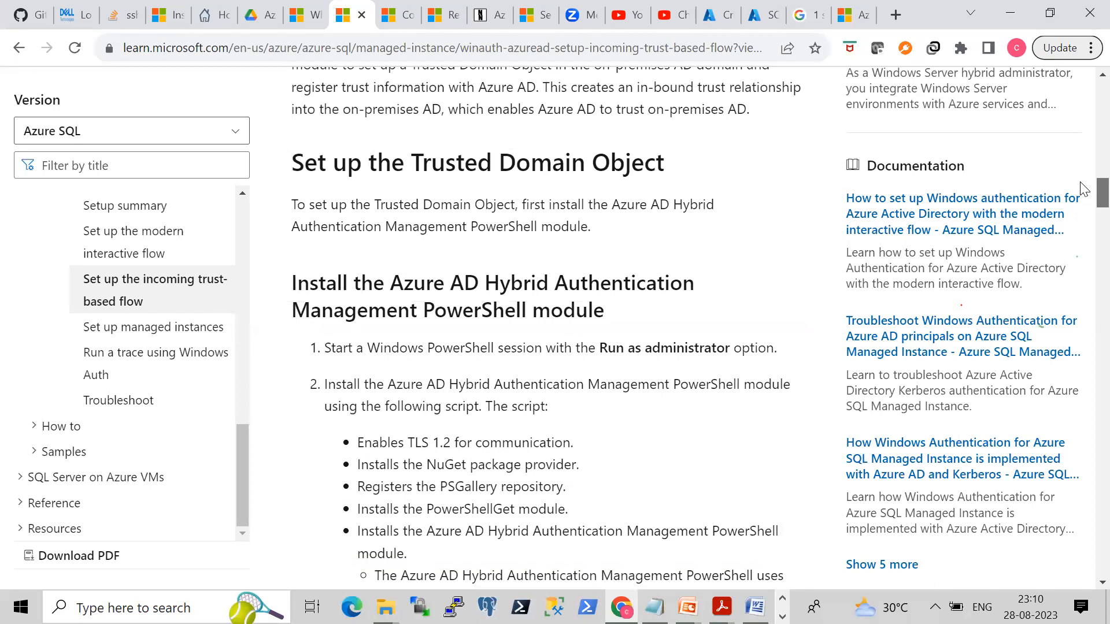
scroll(1083, 185, "up", 2)
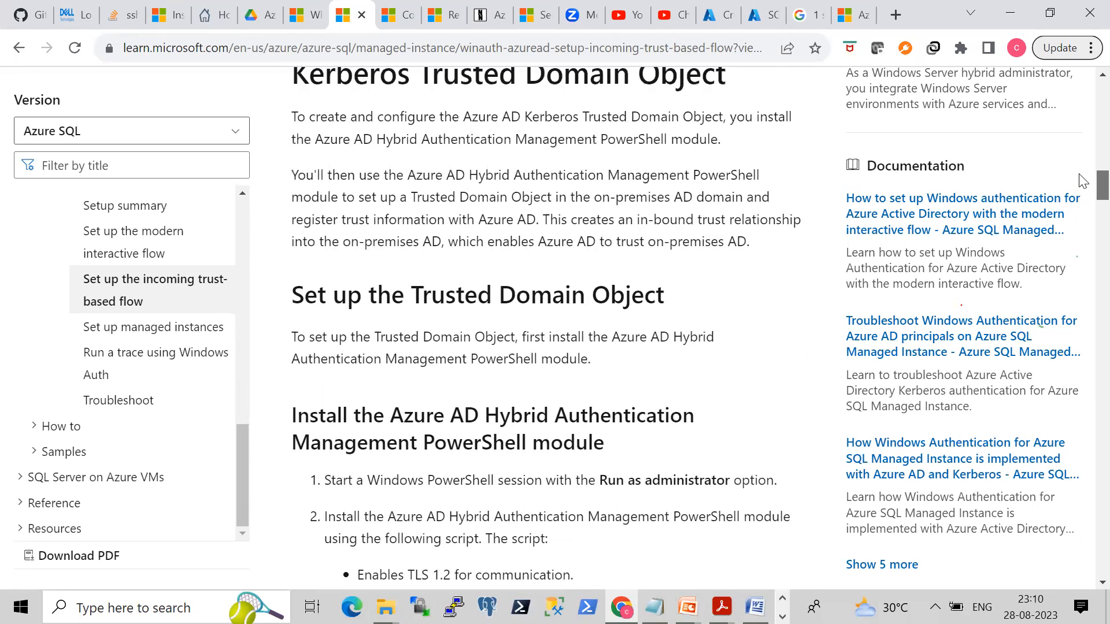
scroll(1081, 171, "up", 6)
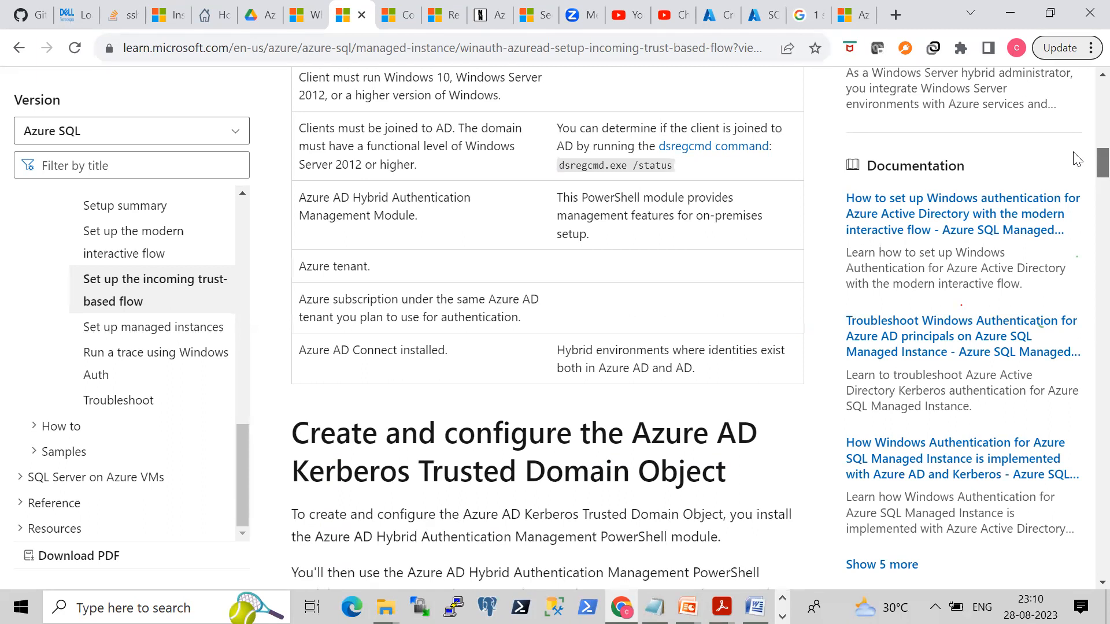
- Scroll the trust-based flow article until the 'Set up the Trusted Domain Object' heading shows
scroll(1077, 159, "down", 2)
scroll(1066, 138, "up", 9)
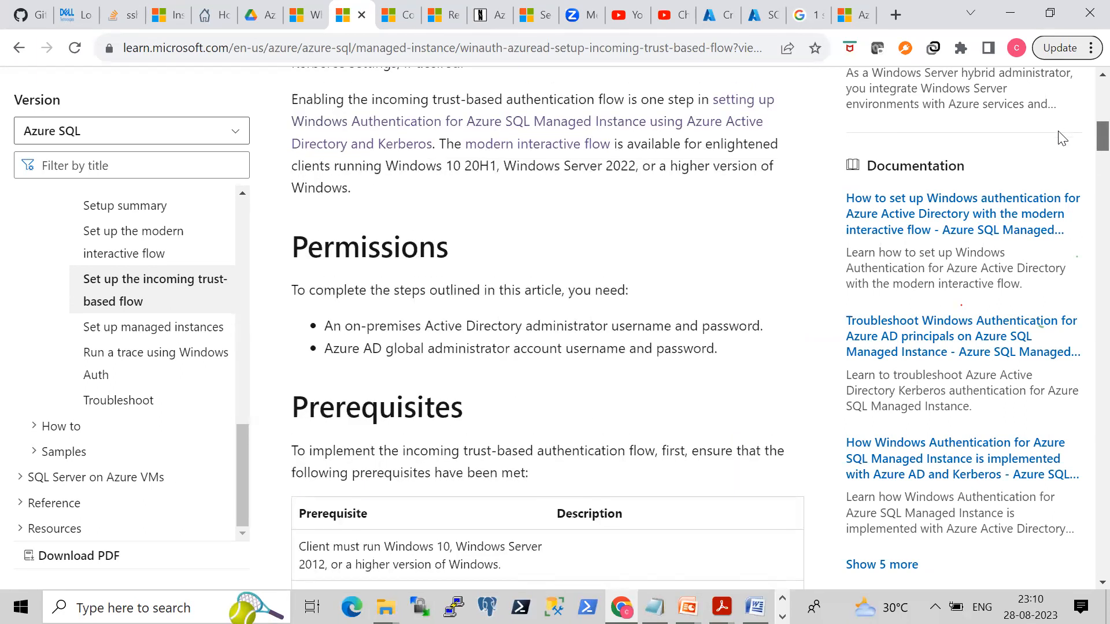
scroll(1063, 139, "down", 8)
scroll(1064, 159, "down", 6)
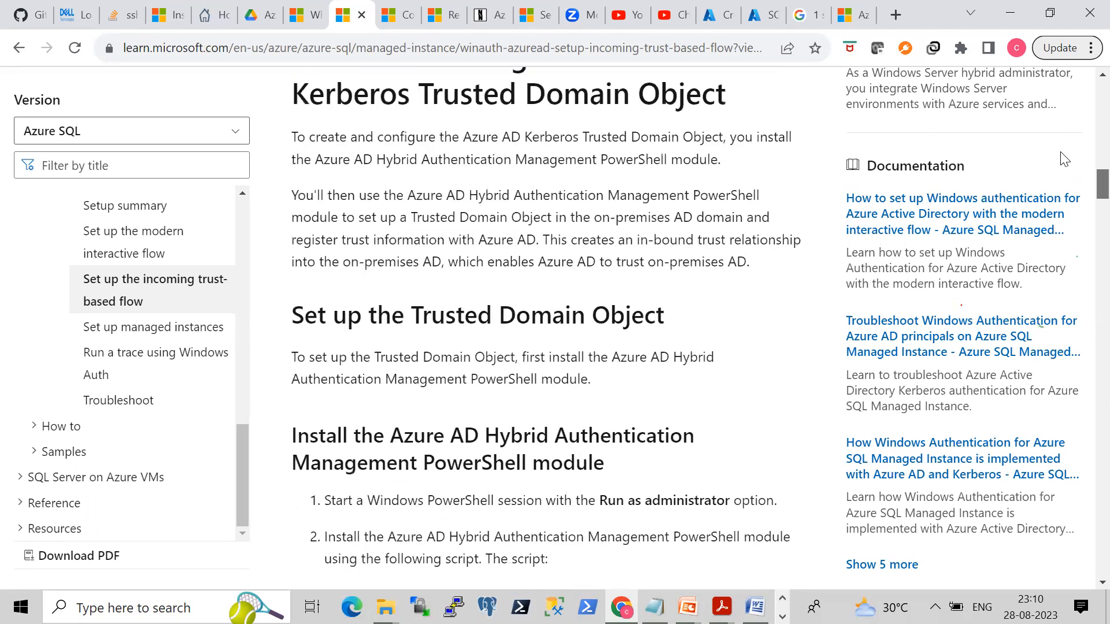
scroll(1062, 158, "down", 15)
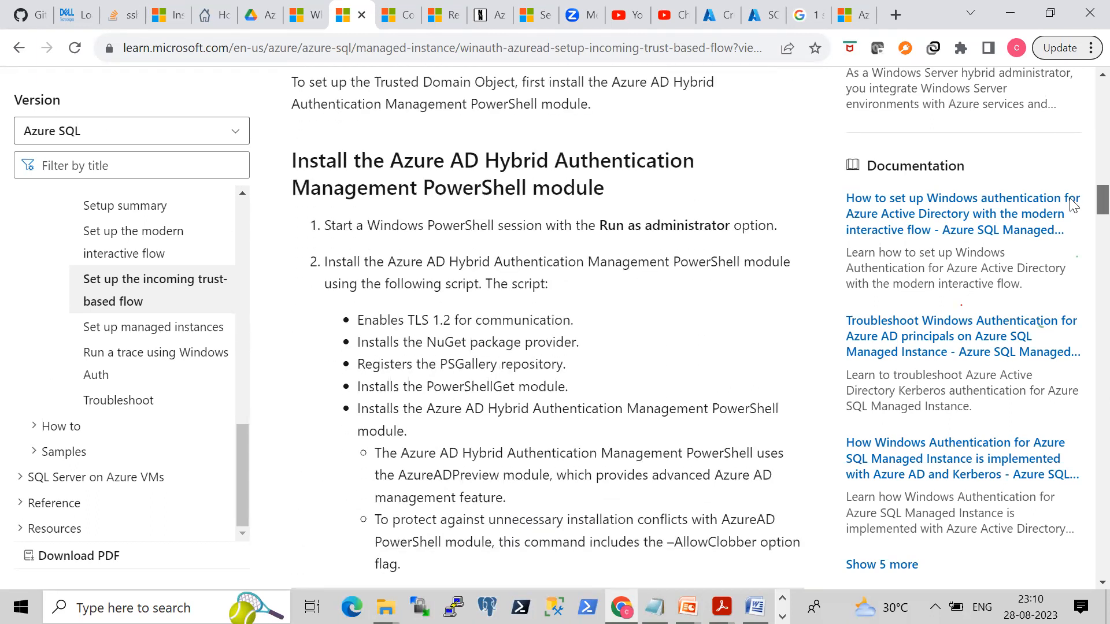
scroll(1075, 230, "down", 9)
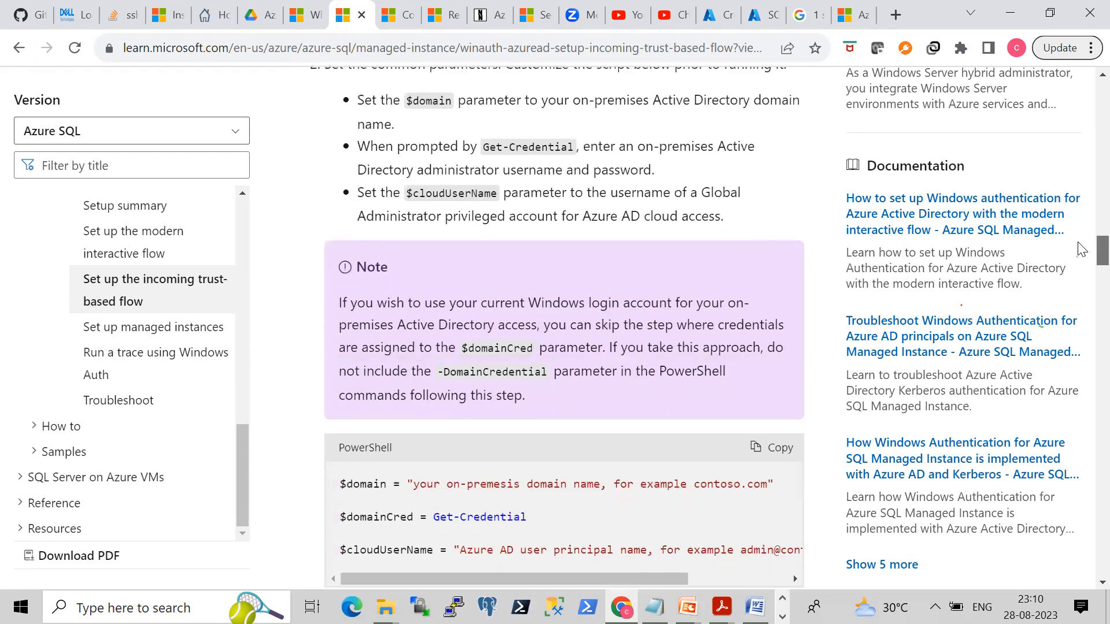
scroll(1085, 259, "down", 5)
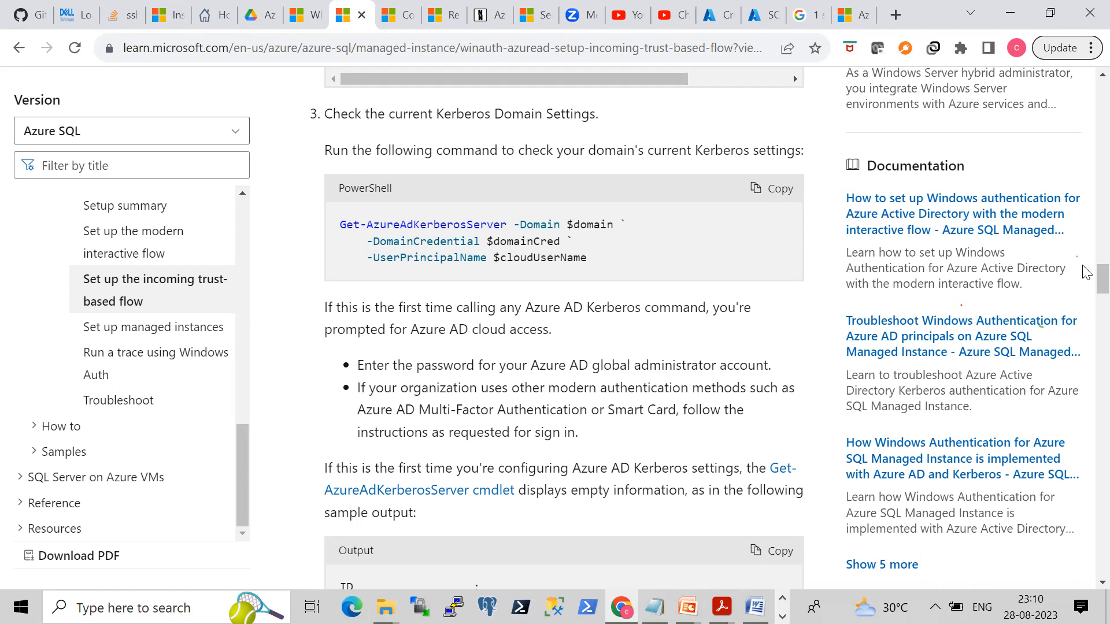
scroll(1086, 275, "down", 3)
scroll(1085, 276, "up", 5)
scroll(1086, 276, "up", 6)
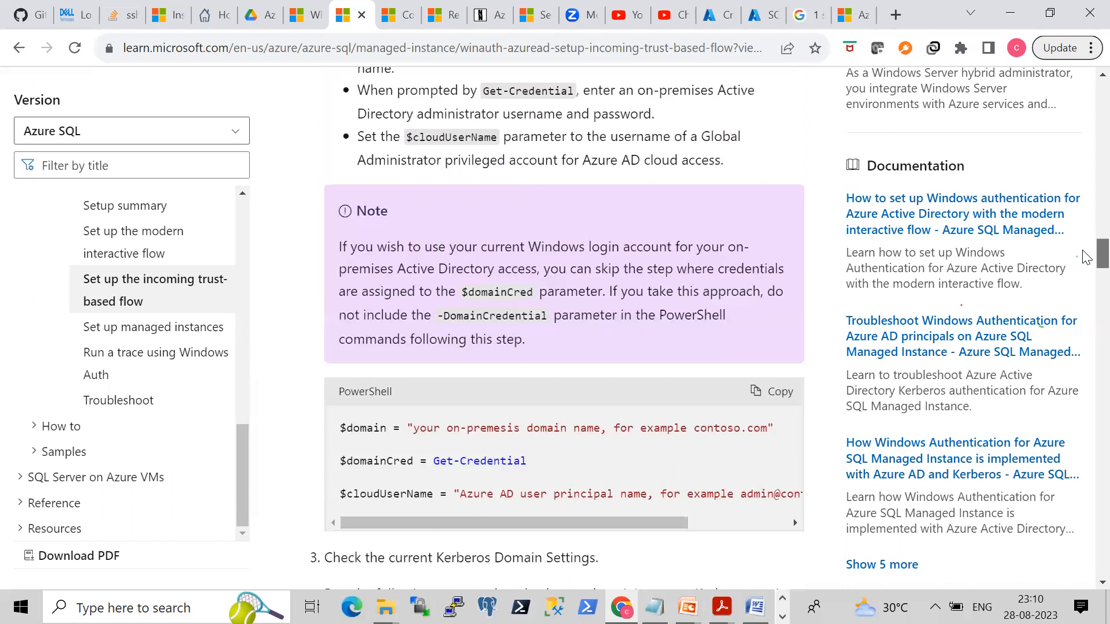
scroll(1086, 255, "up", 10)
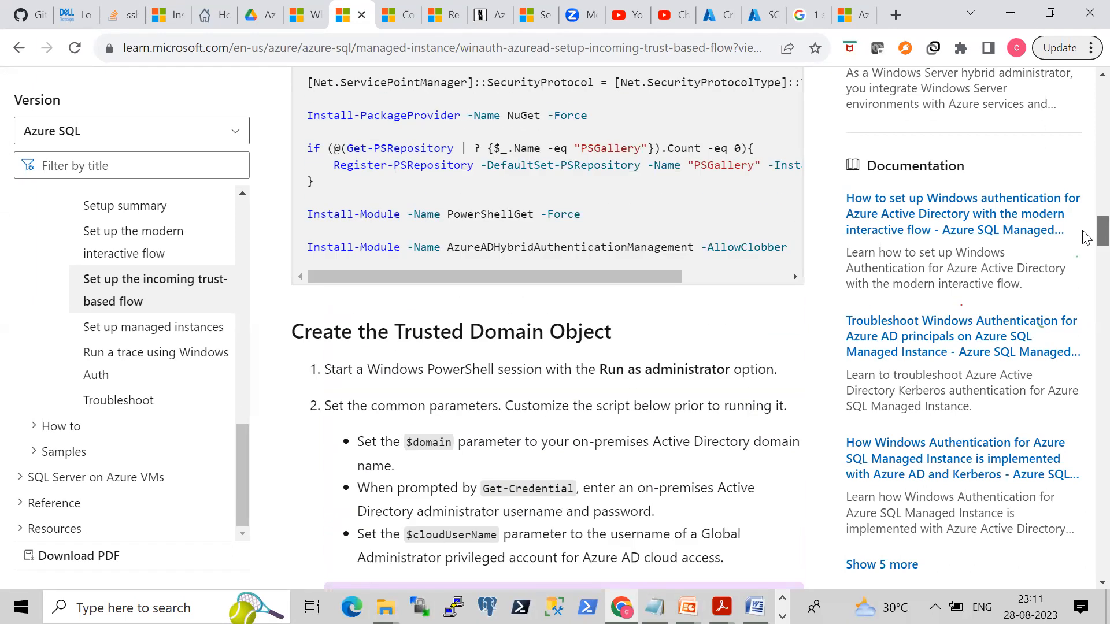
scroll(1085, 217, "up", 4)
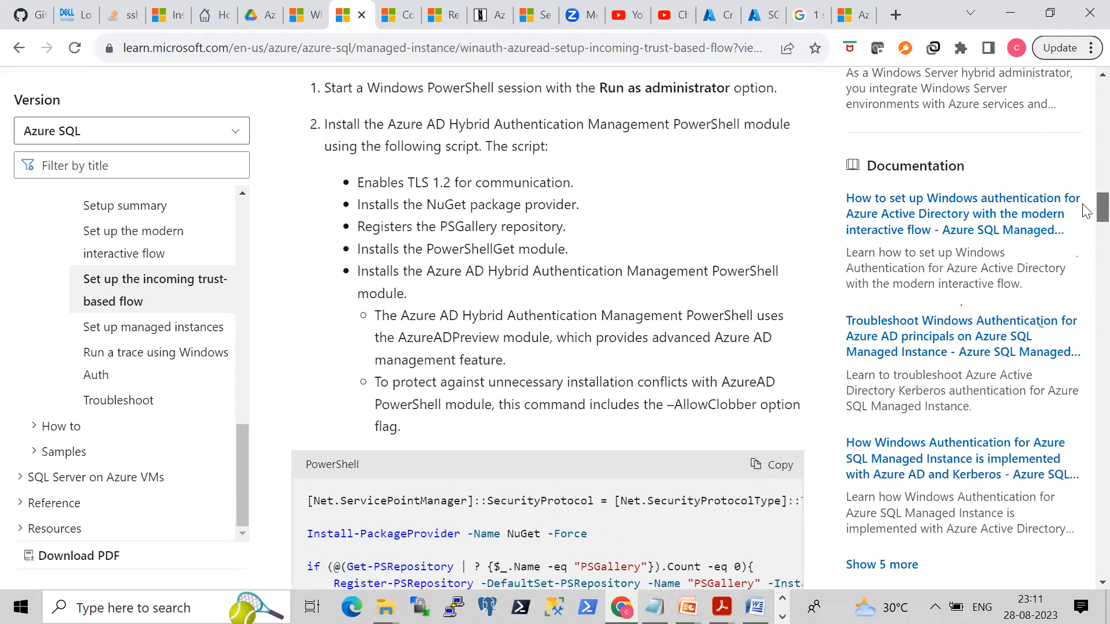
scroll(1085, 204, "up", 2)
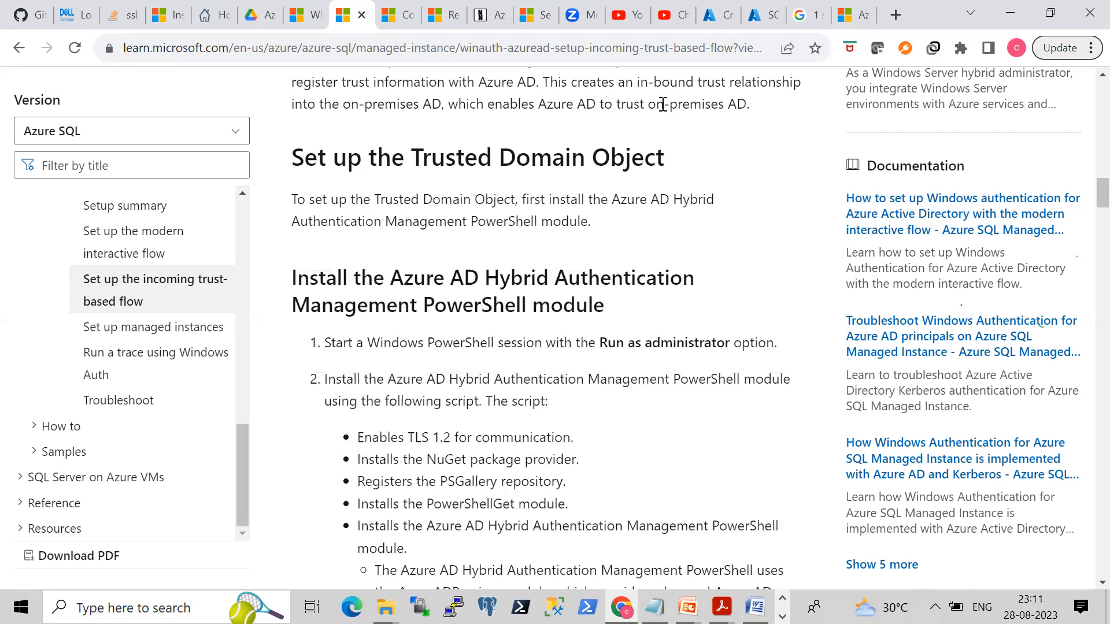
- Switch the instance to SQL authentication and enter the admin login, password and confirmation
left_click(715, 23)
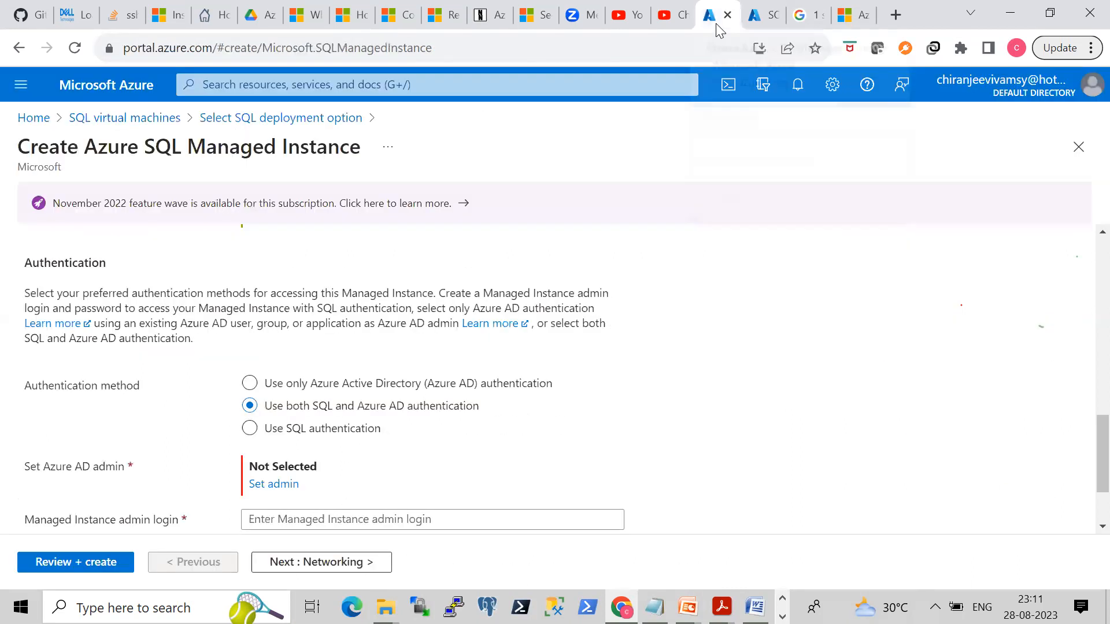
left_click(250, 435)
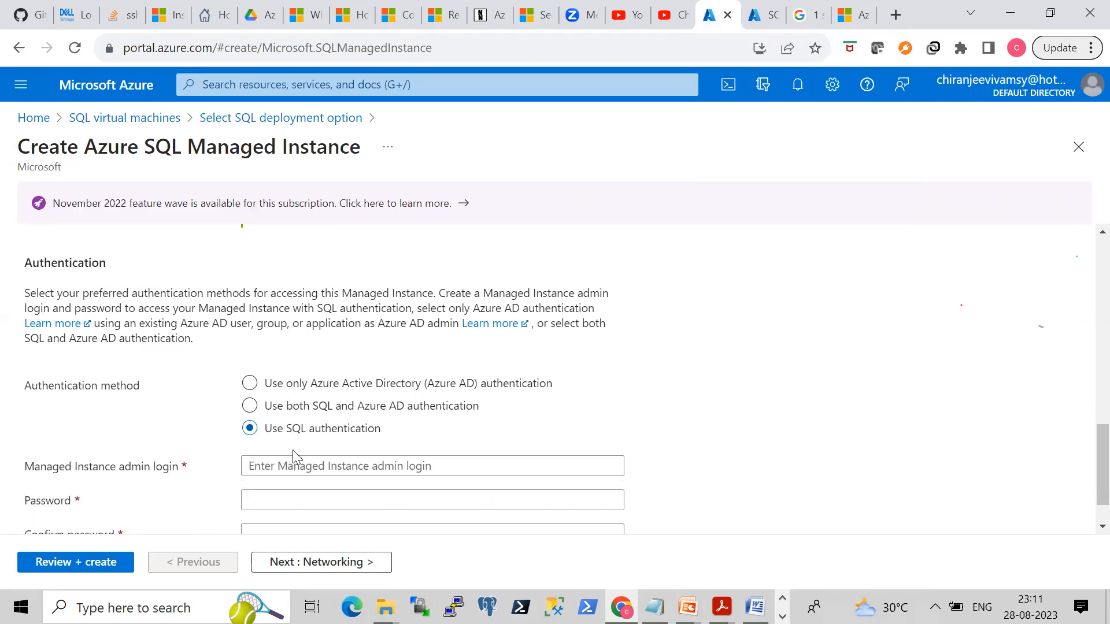
left_click(280, 460)
type("vamsy")
key("Tab")
type("••••••••••••")
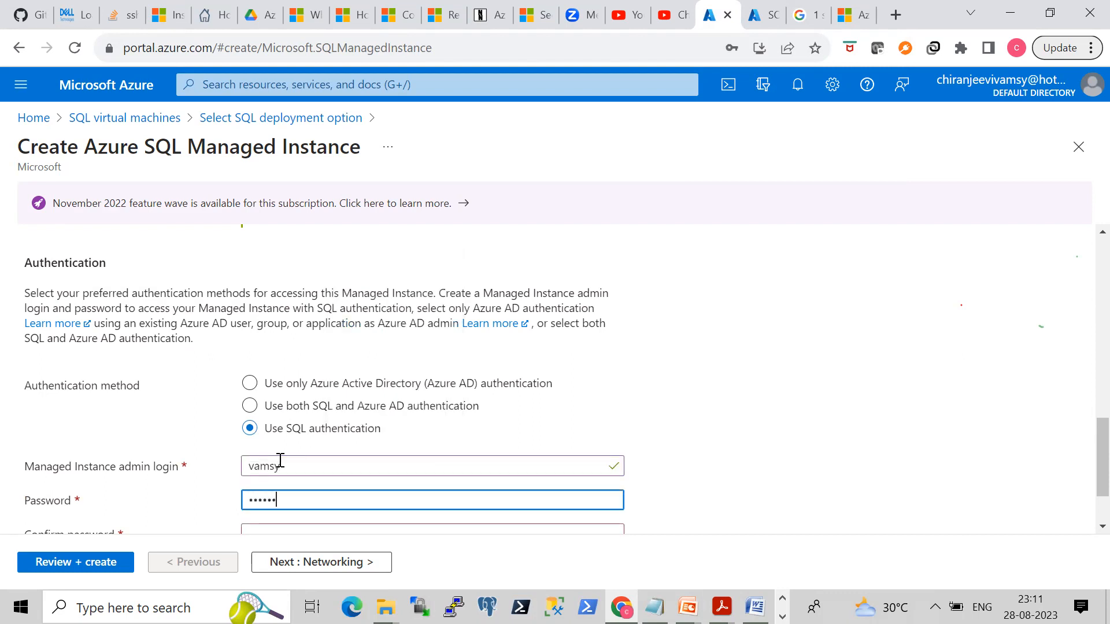
key("Tab")
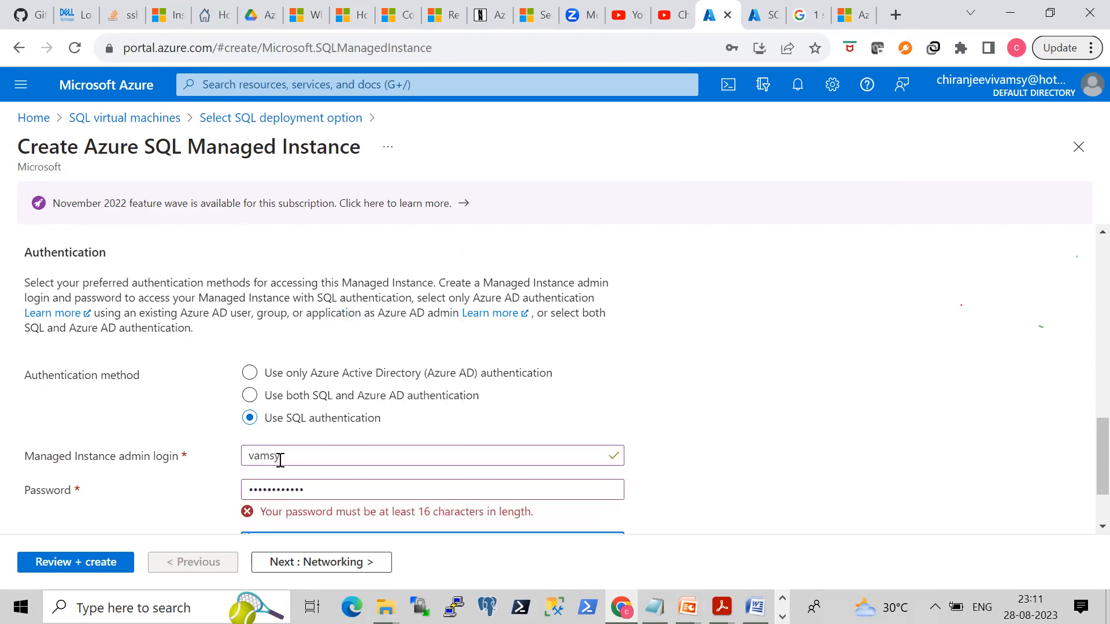
type("••••••••••••")
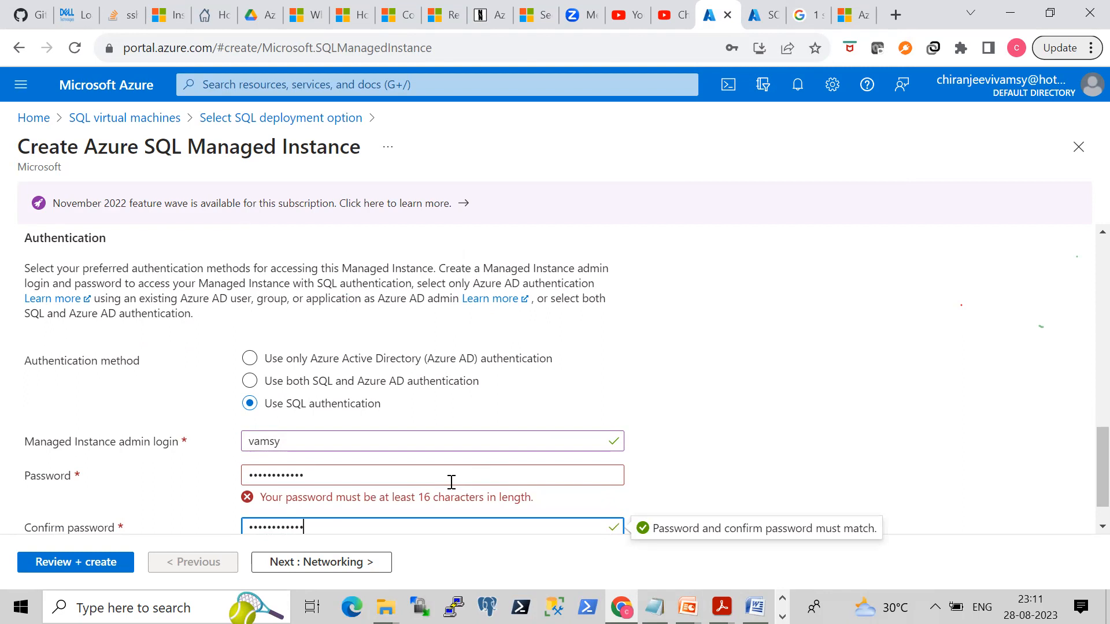
- Replace the admin password with a longer one in both password fields
left_click(348, 466)
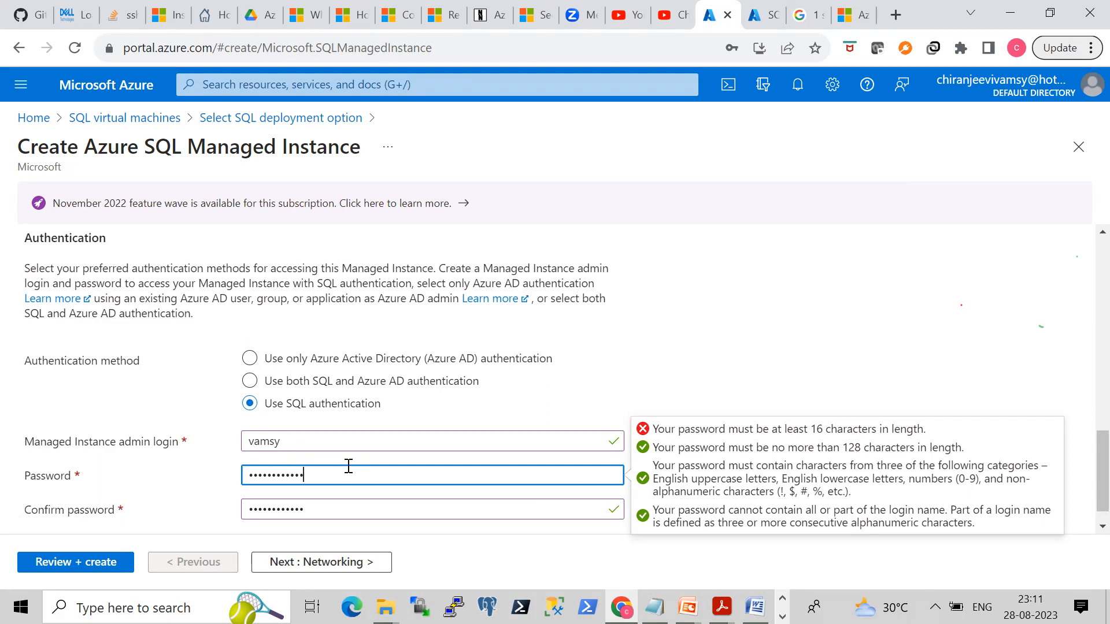
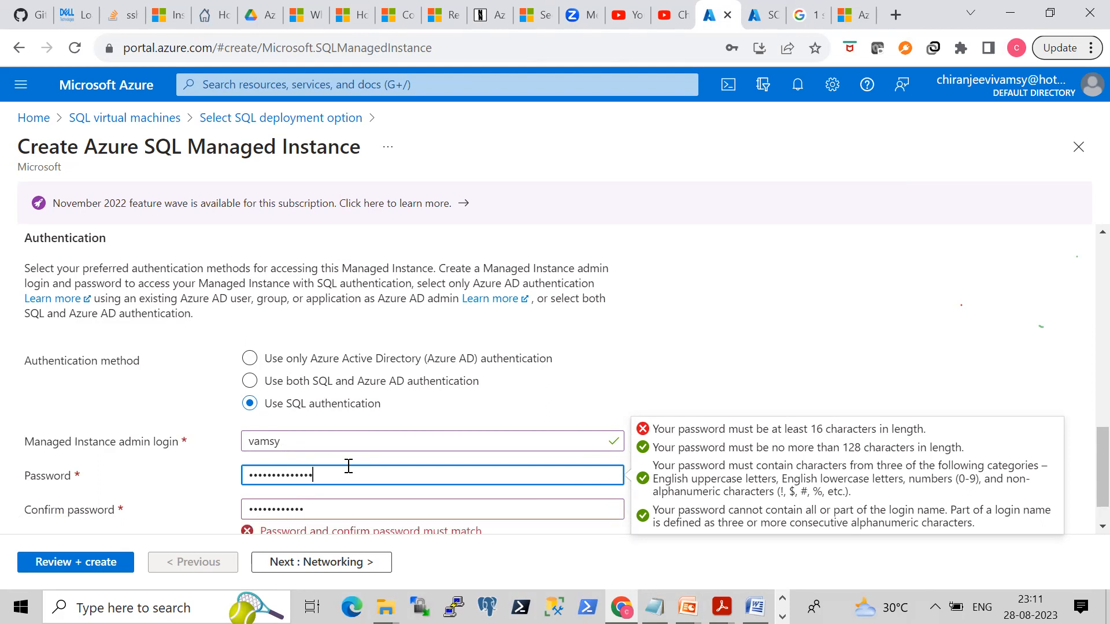
left_click_drag(347, 475, 206, 484)
key("BackSpace")
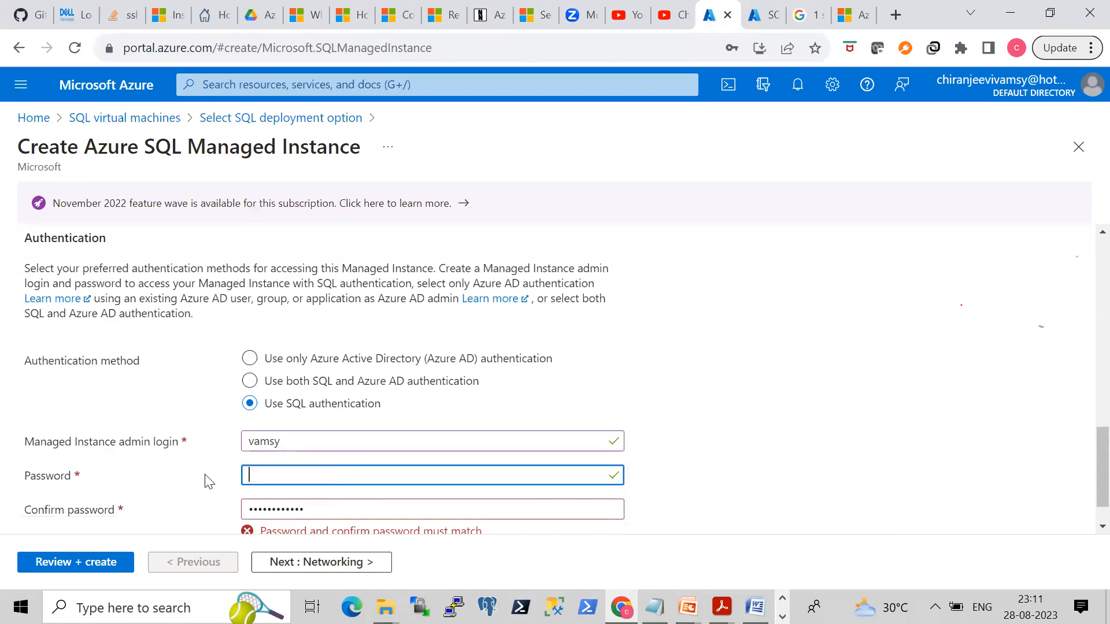
type("***********")
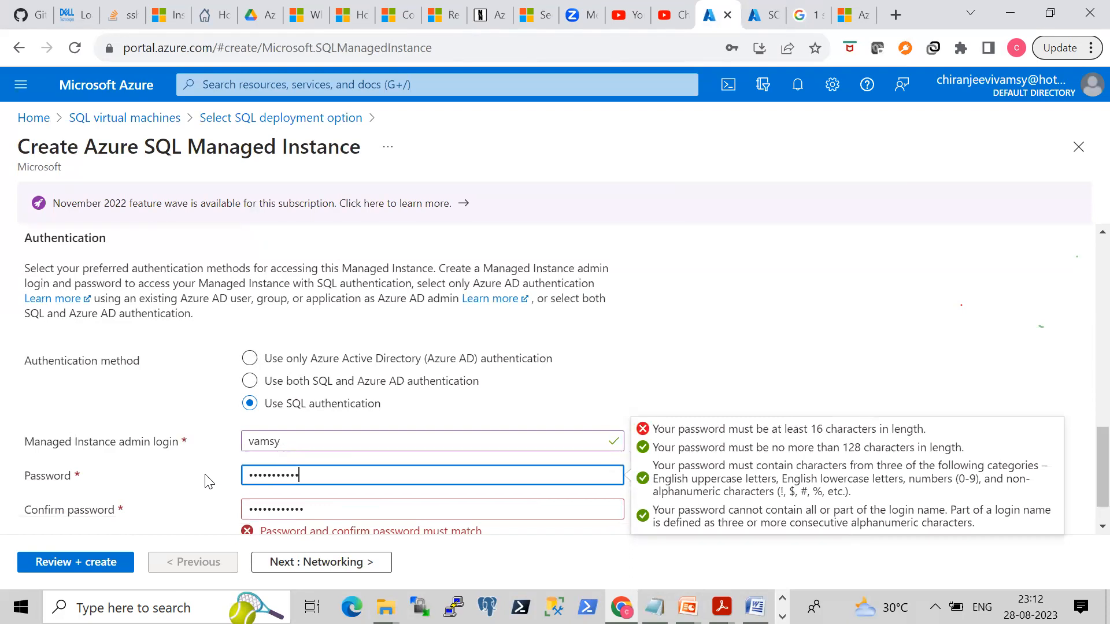
type("*****")
key("Tab")
type("****************")
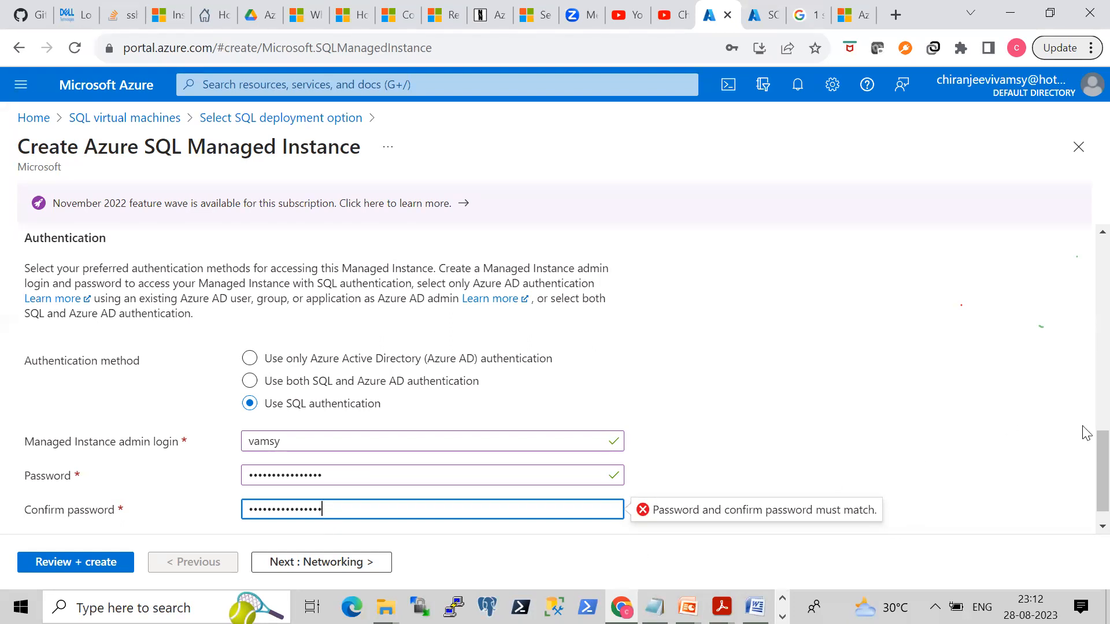
- Retype the password and its confirmation, still mismatched, and open the Windows Run prompt
scroll(1083, 445, "down", 1)
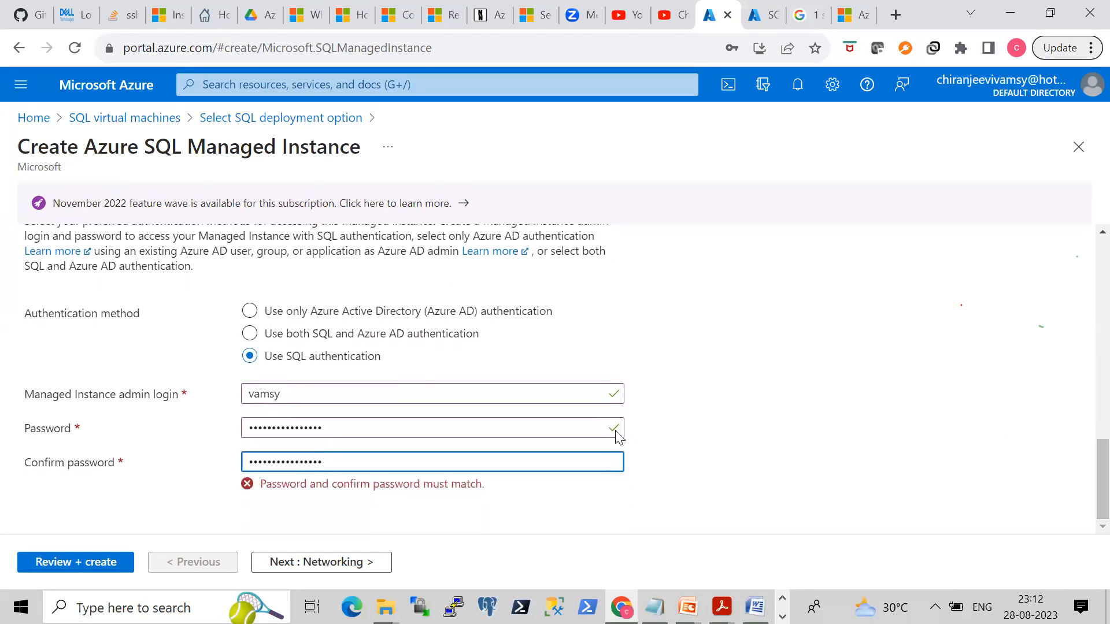
left_click_drag(331, 459, 176, 481)
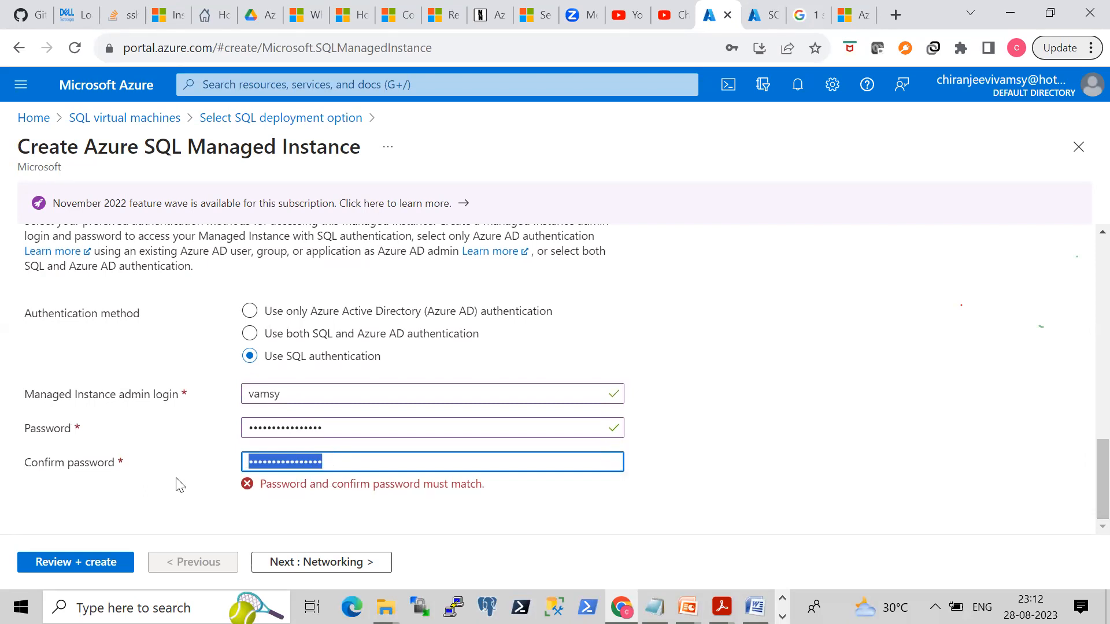
type("*********")
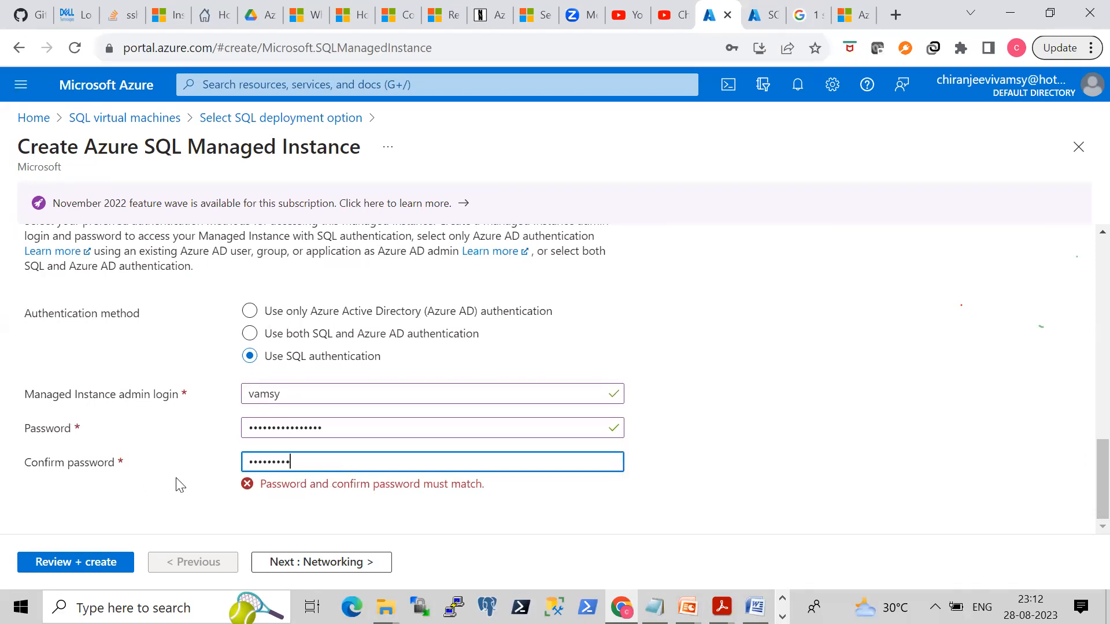
type("******")
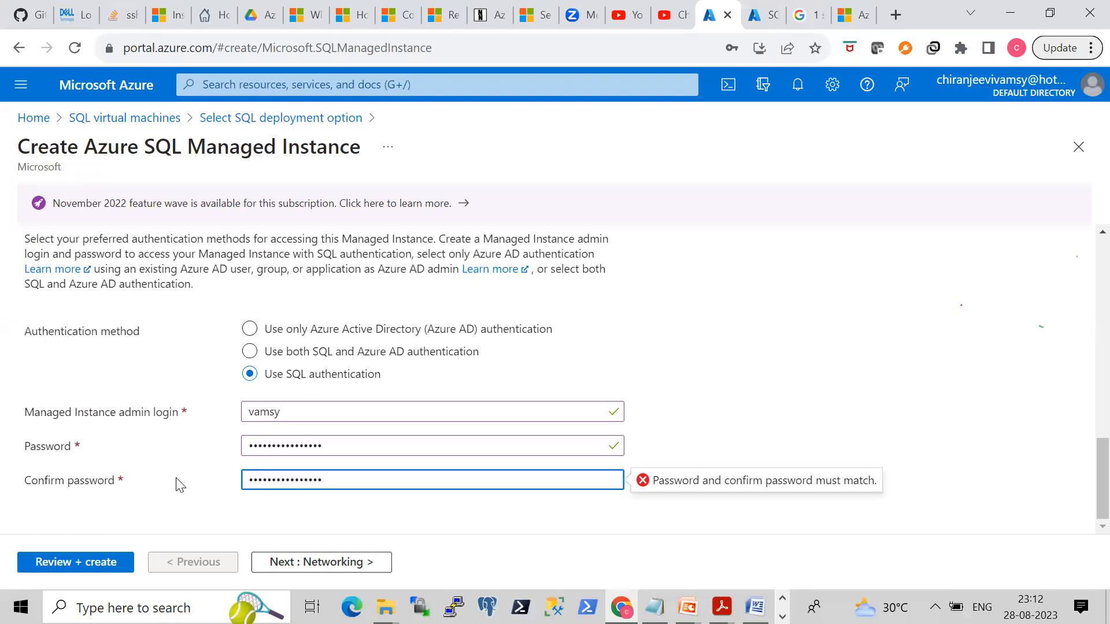
left_click_drag(328, 445, 164, 459)
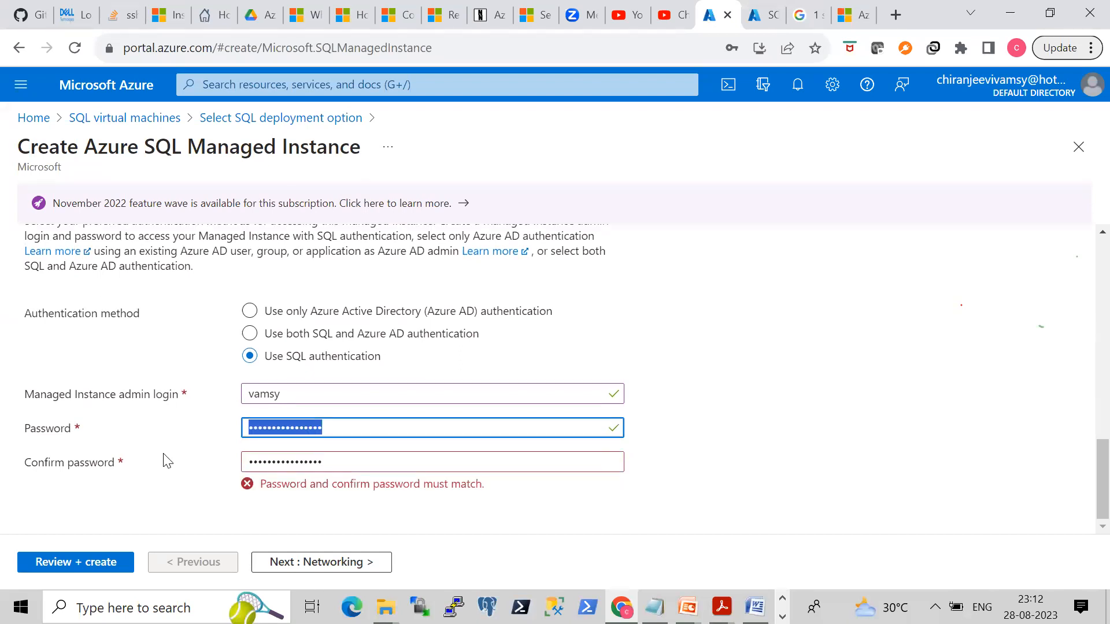
type("*********")
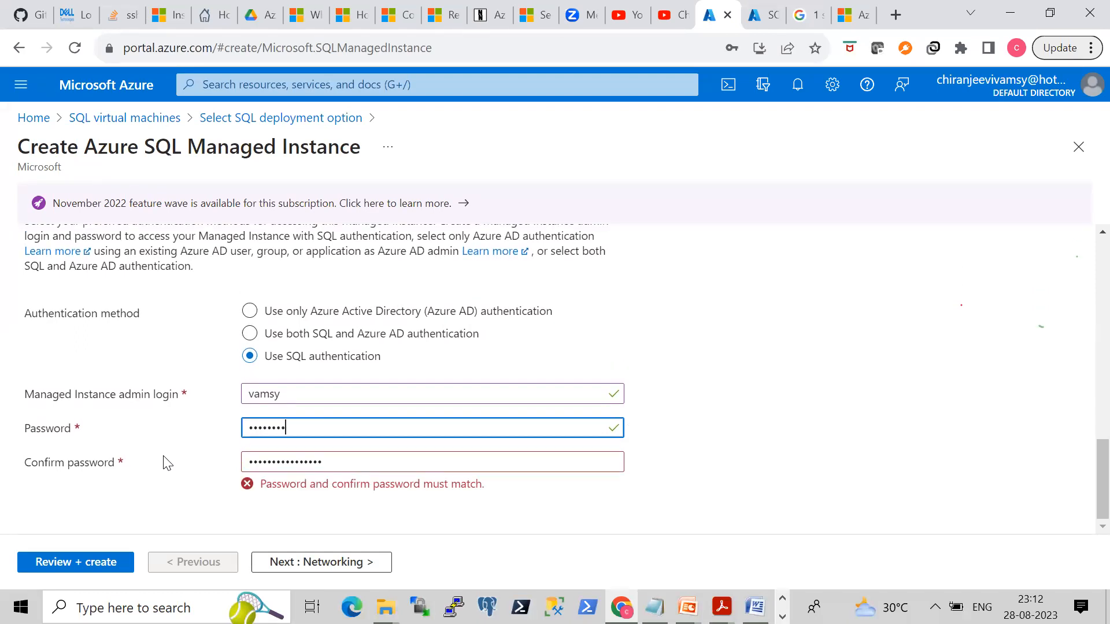
type("****")
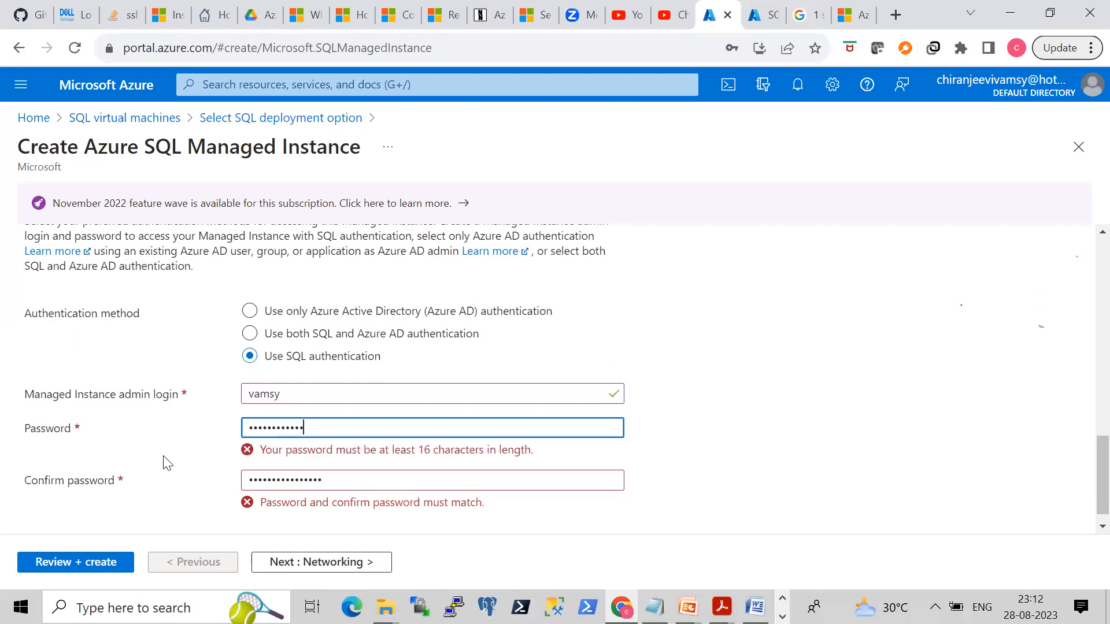
type("***")
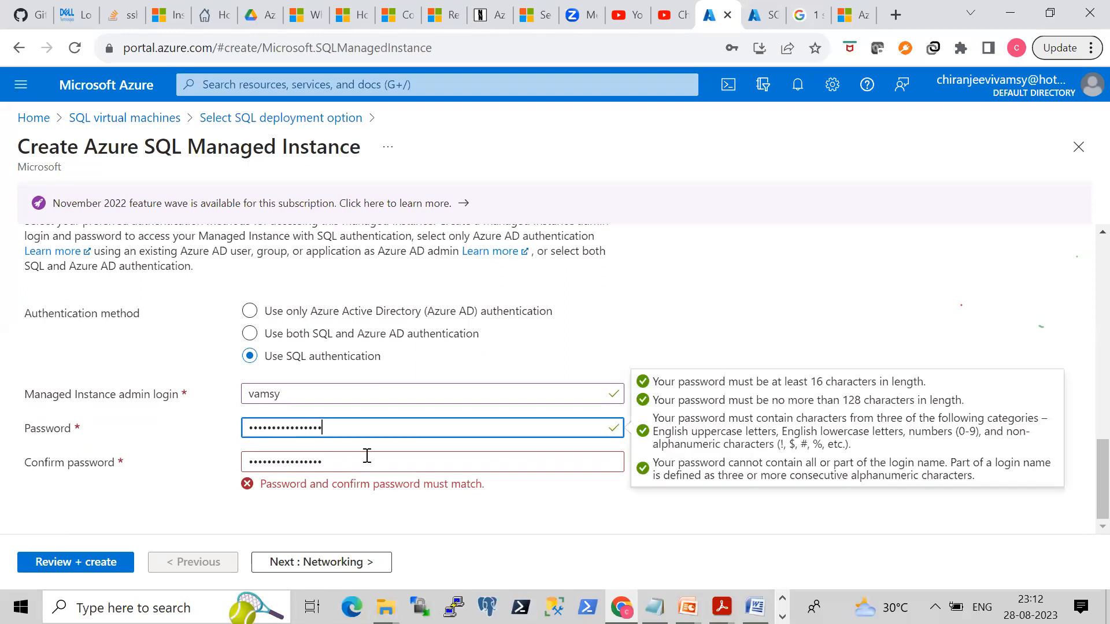
left_click_drag(359, 463, 240, 481)
type("*******")
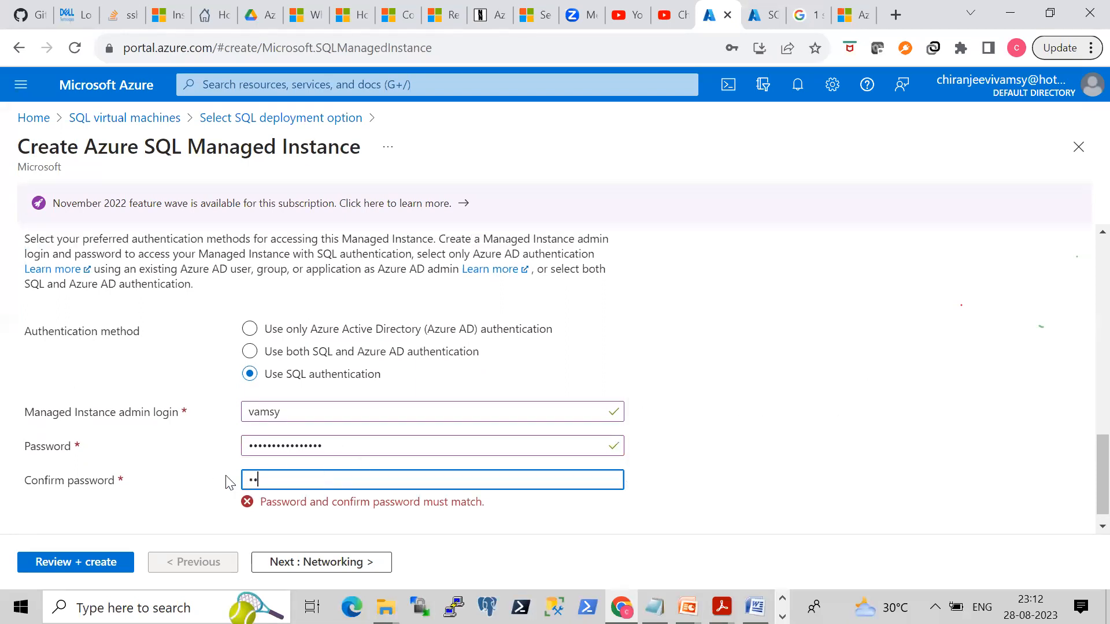
type("*********")
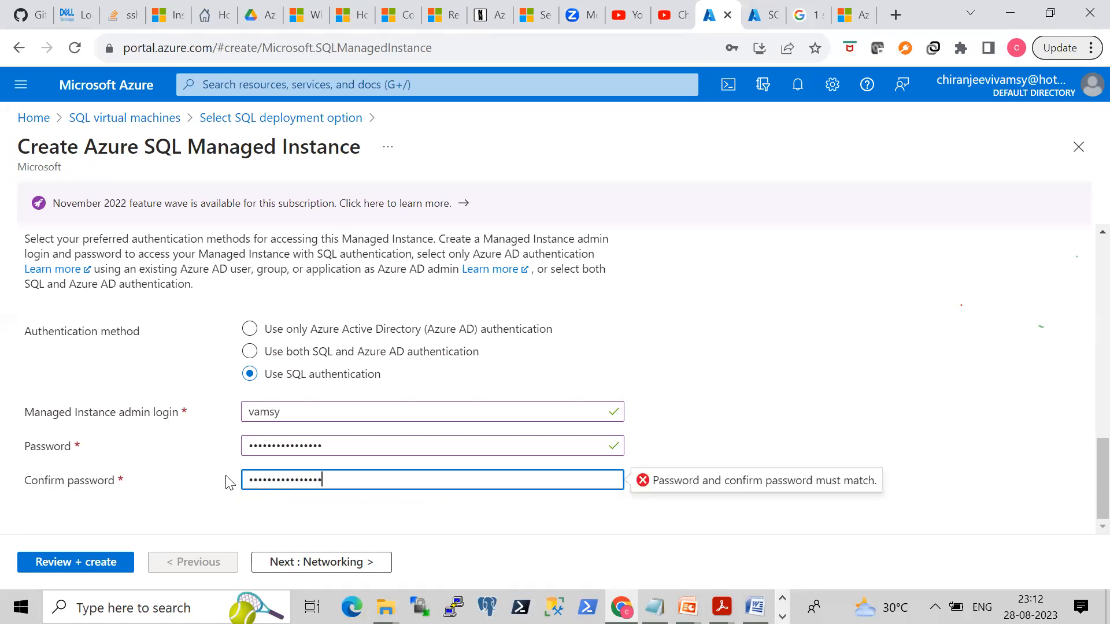
key("super+r")
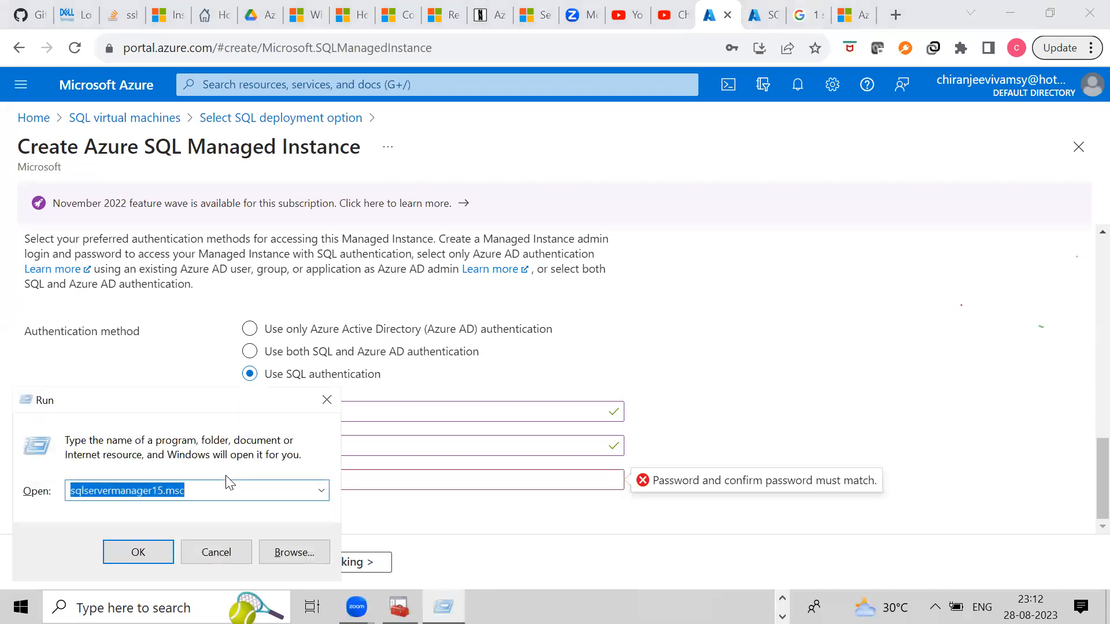
- Launch Notepad, type the intended admin password into a new note and copy it
key("Down")
key("Return")
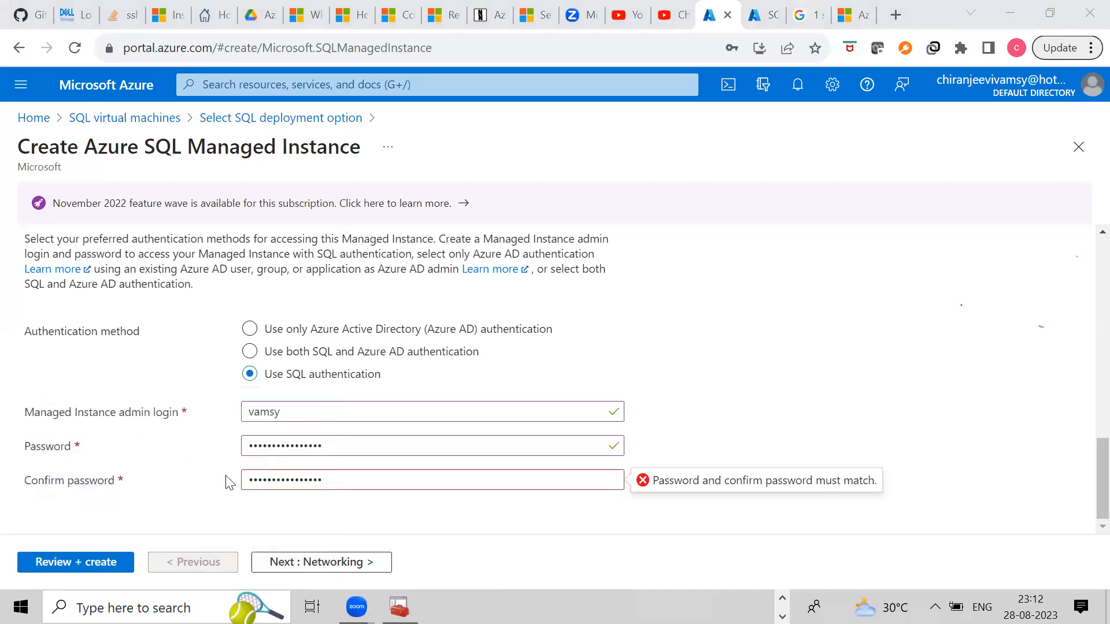
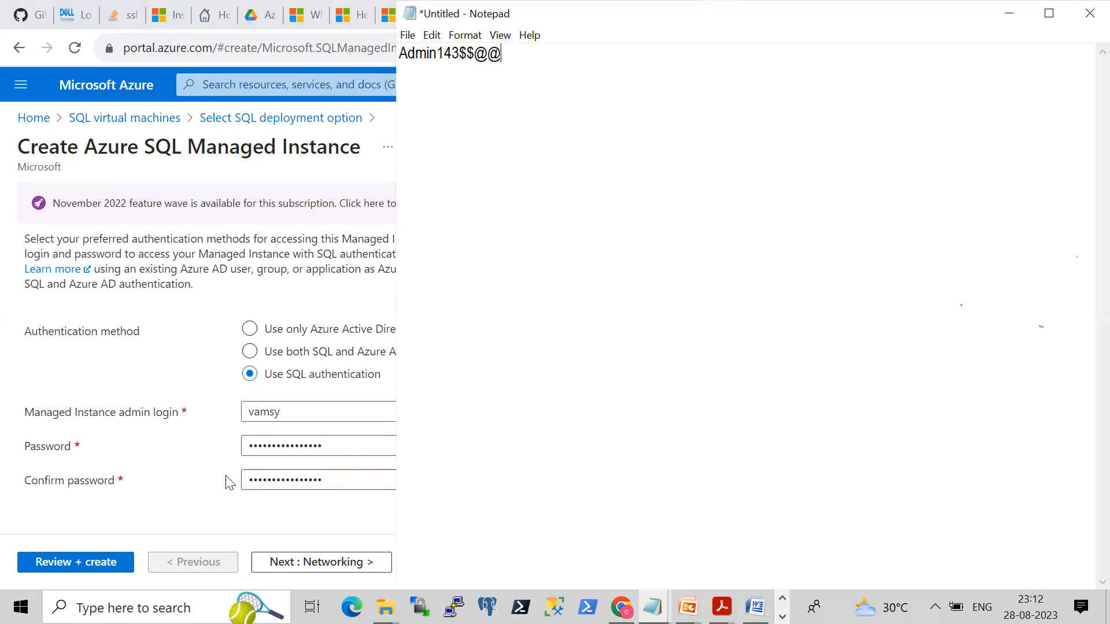
key("ctrl+a")
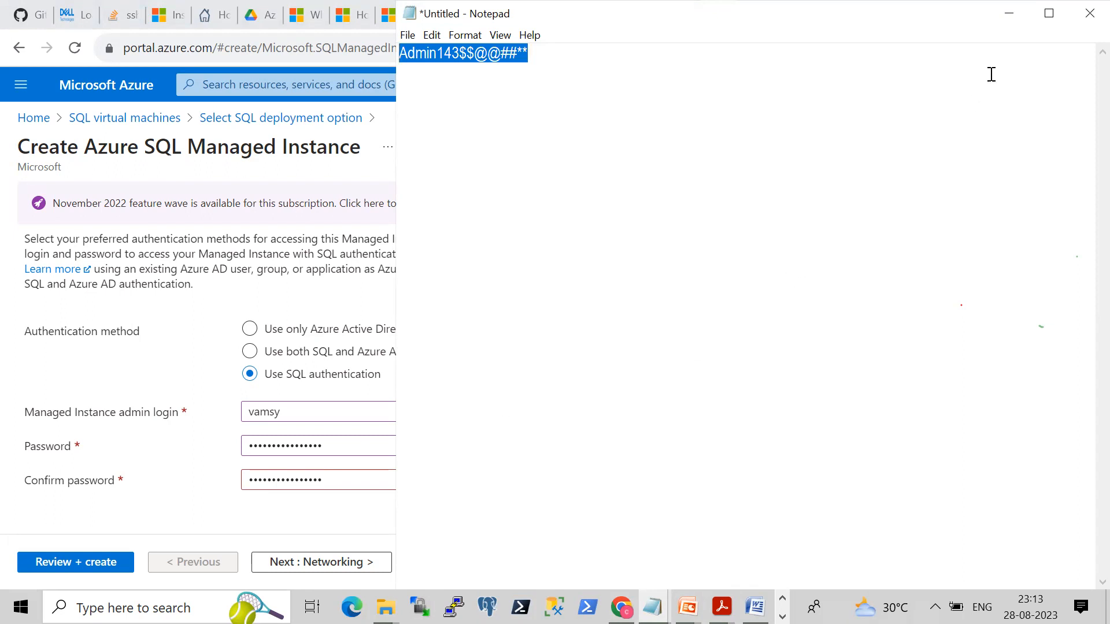
left_click(1009, 15)
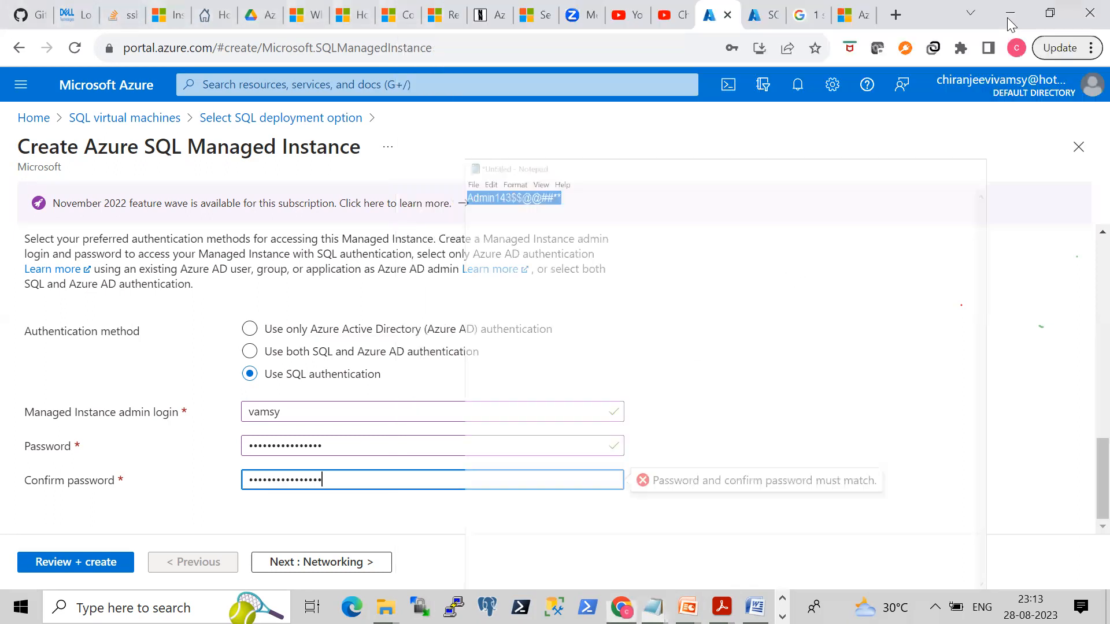
- Paste the saved password into both password fields, then view the connectivity architecture article
double_click(341, 446)
key("ctrl+v")
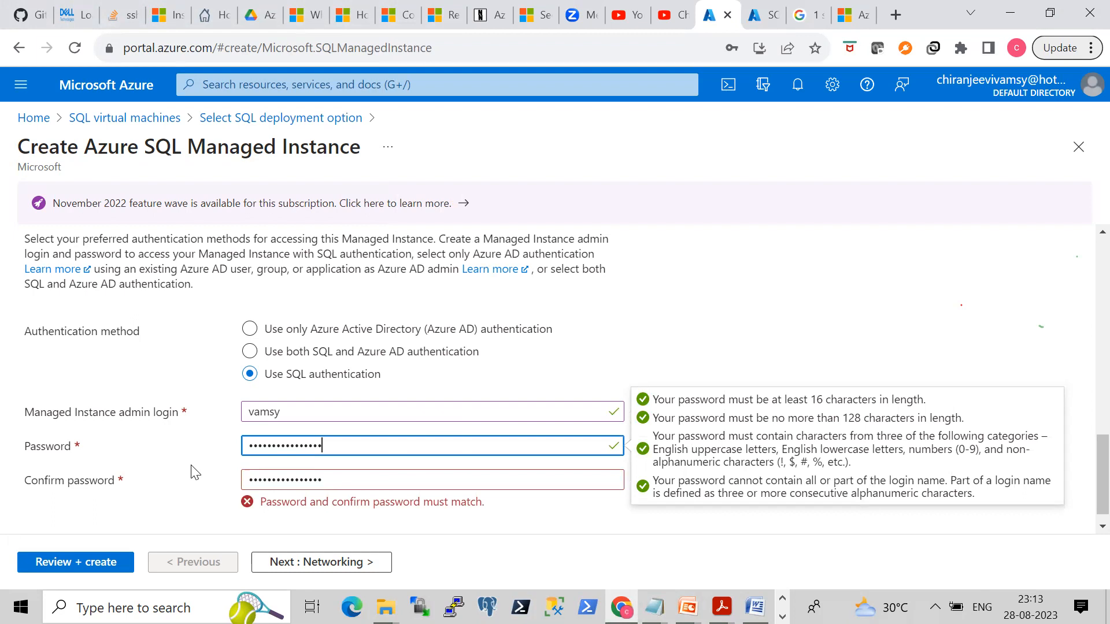
left_click_drag(334, 484, 194, 475)
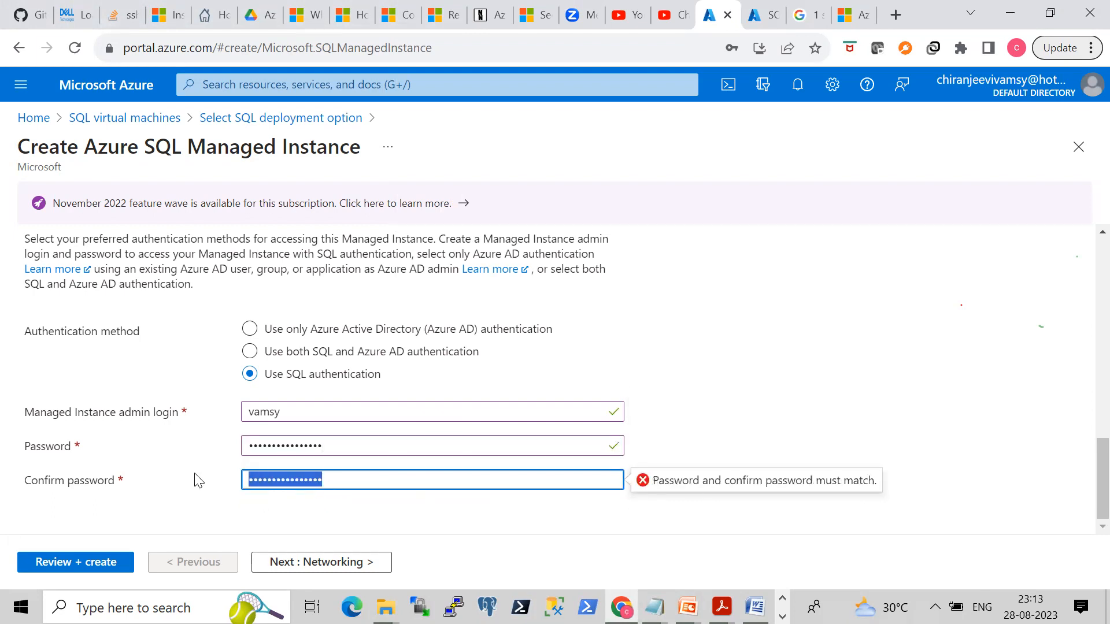
key("ctrl+v")
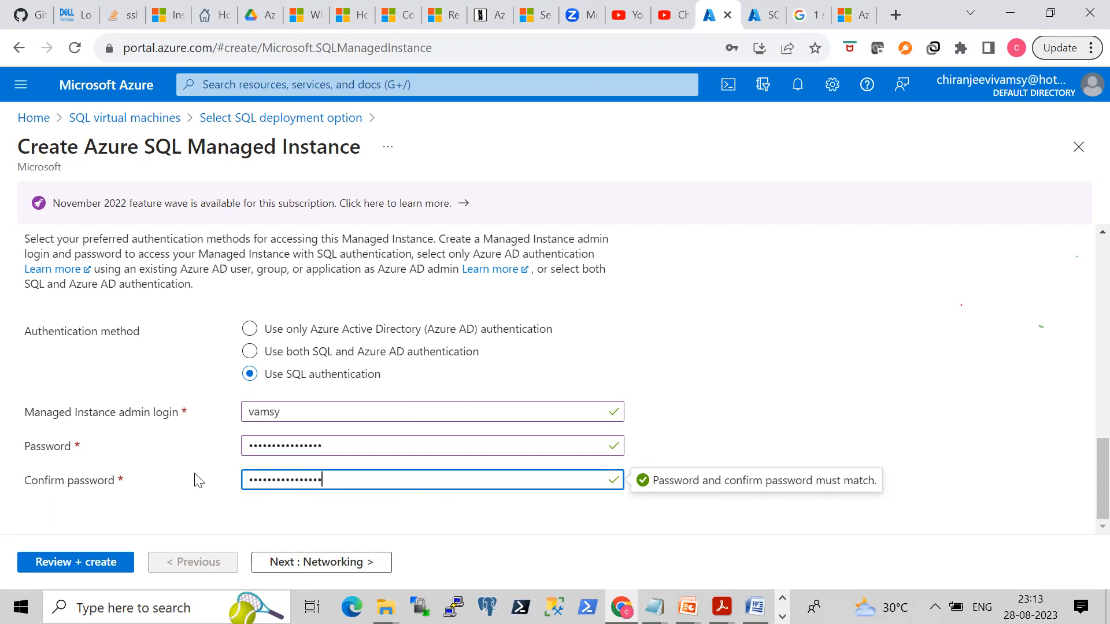
left_click(398, 15)
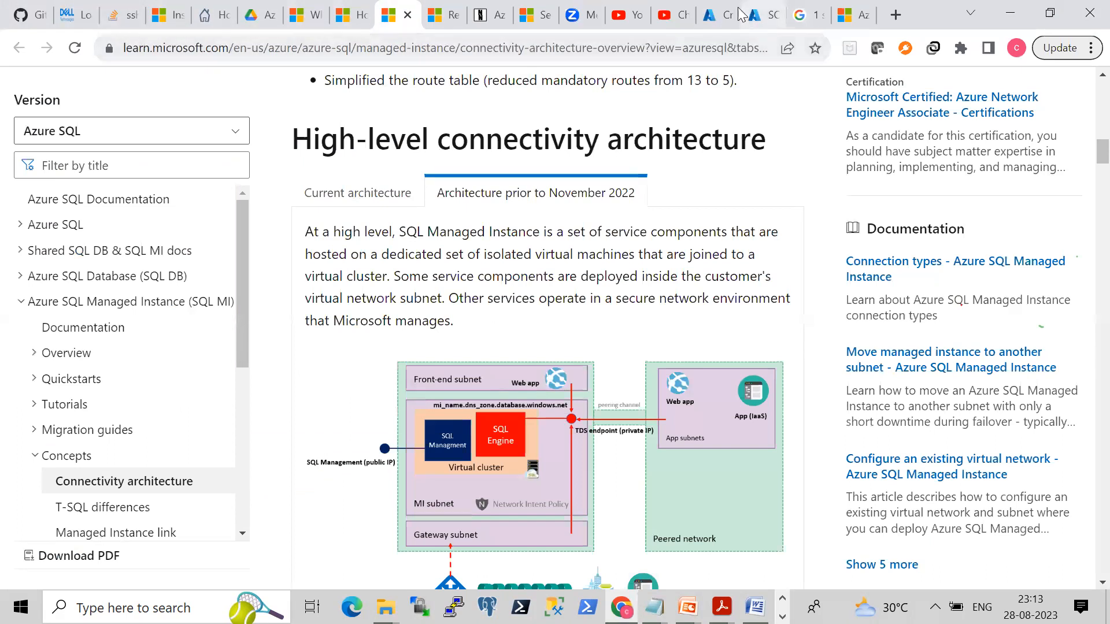
- Return to the Azure portal tab with the Create Azure SQL Managed Instance form
left_click(719, 15)
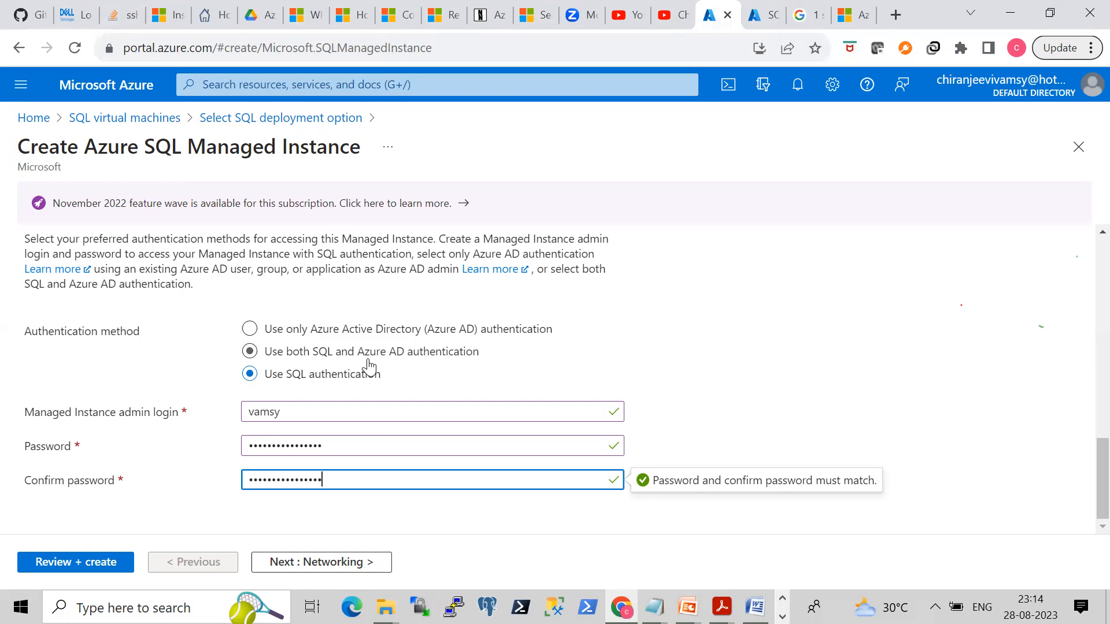
- Review the Networking settings, keeping the Proxy (Default) connection type, and continue to Security
left_click(329, 564)
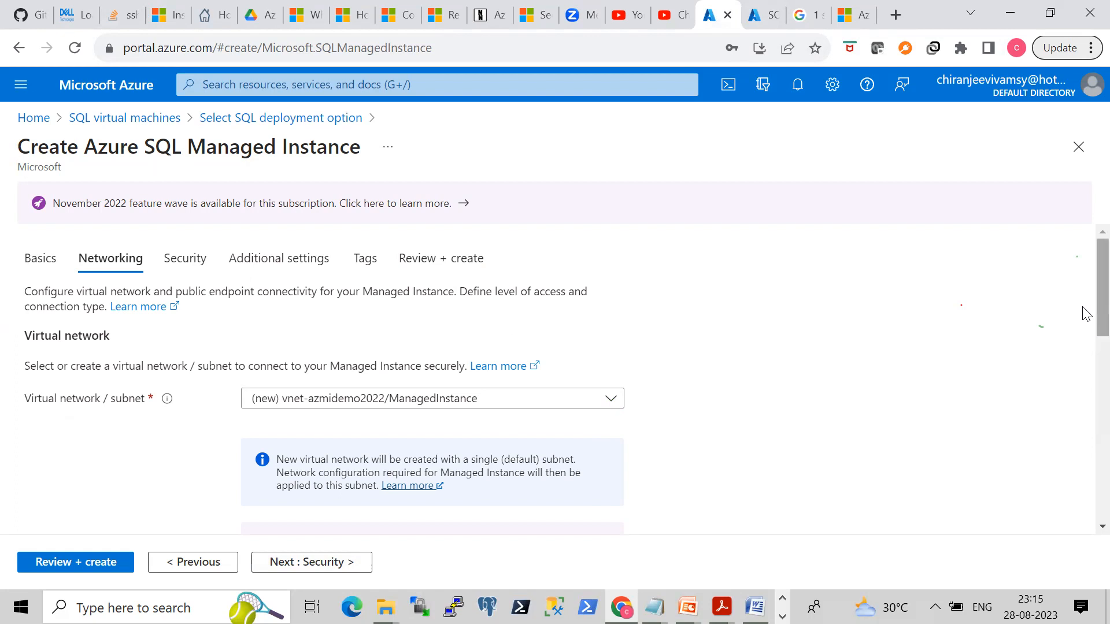
scroll(1085, 298, "down", 1)
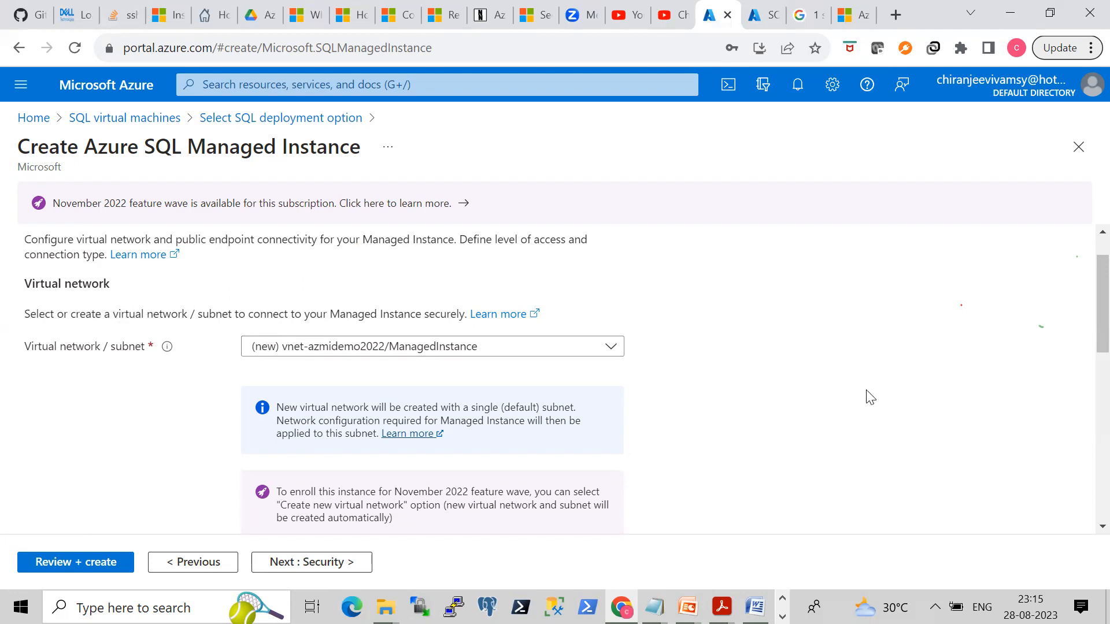
left_click_drag(1086, 289, 1085, 403)
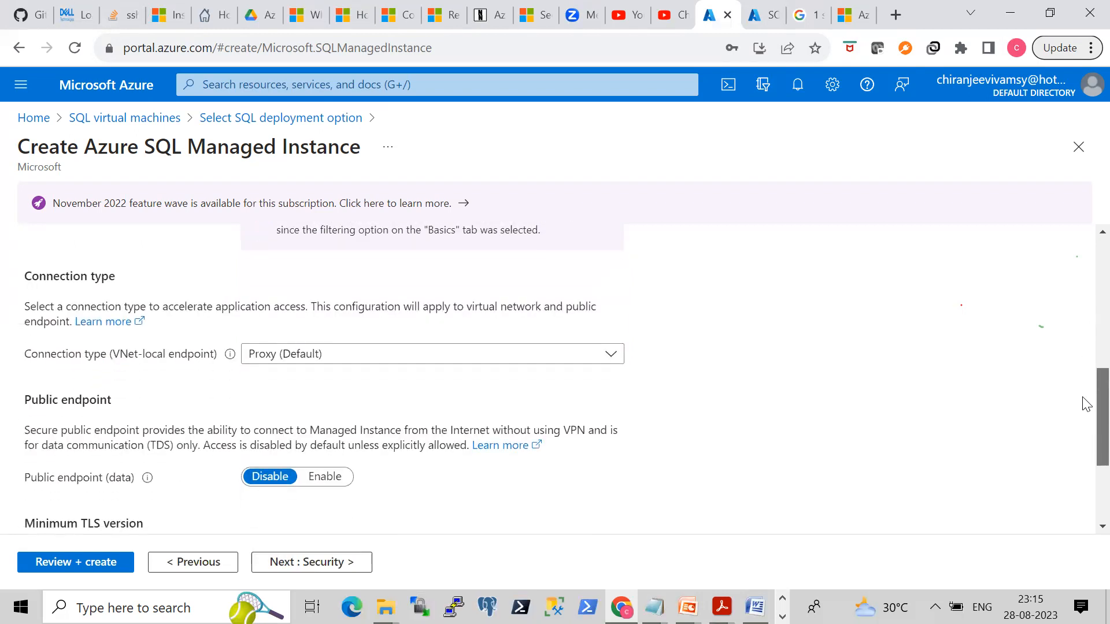
left_click(296, 361)
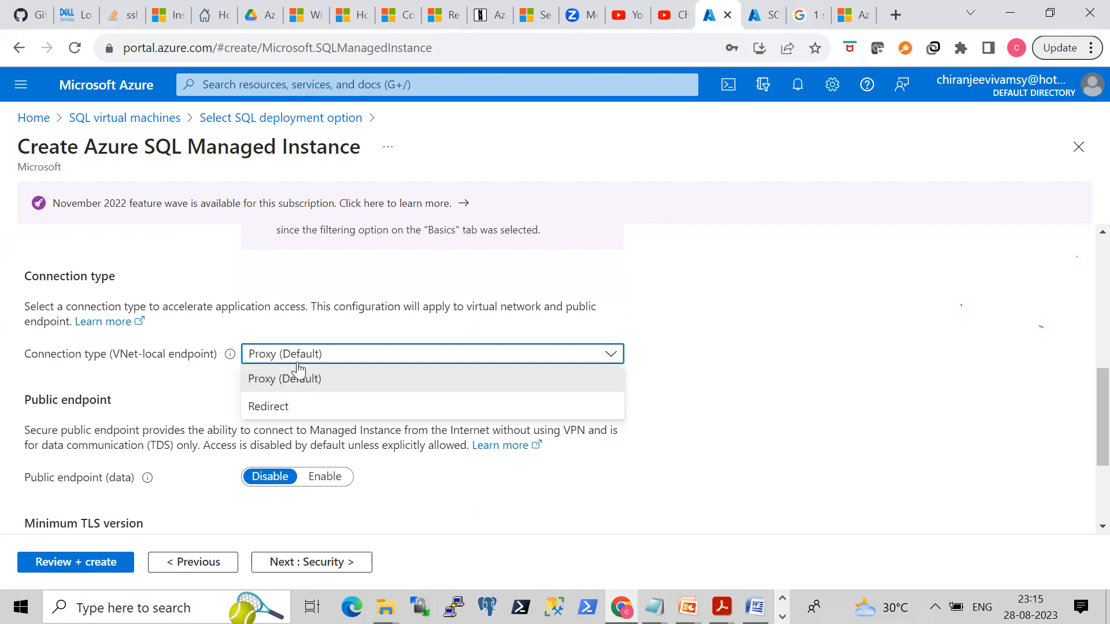
left_click(876, 464)
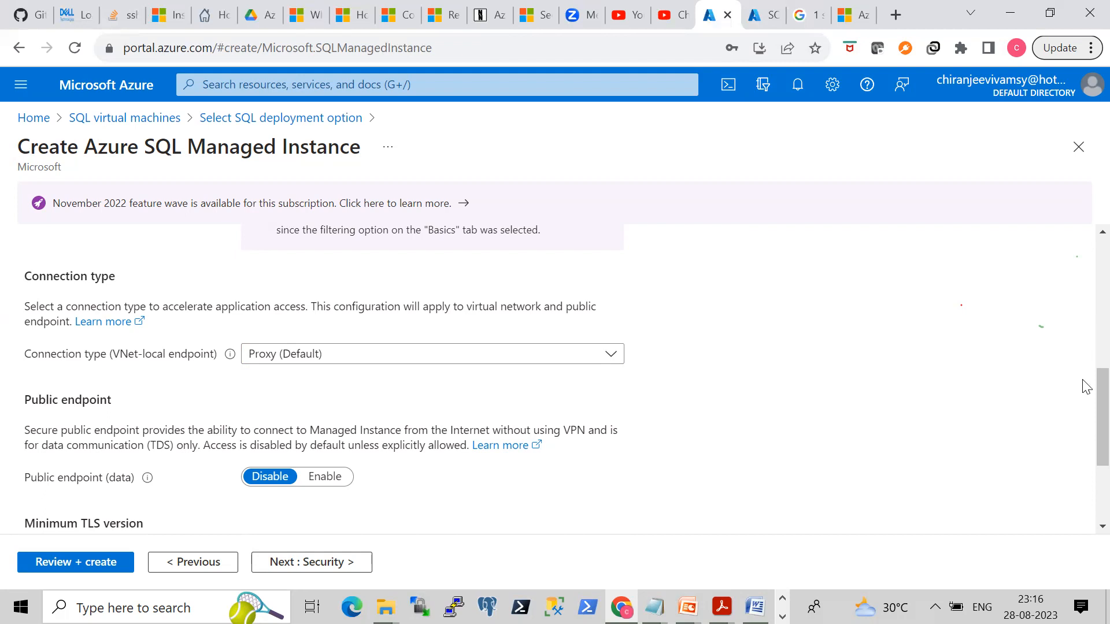
scroll(1086, 407, "down", 3)
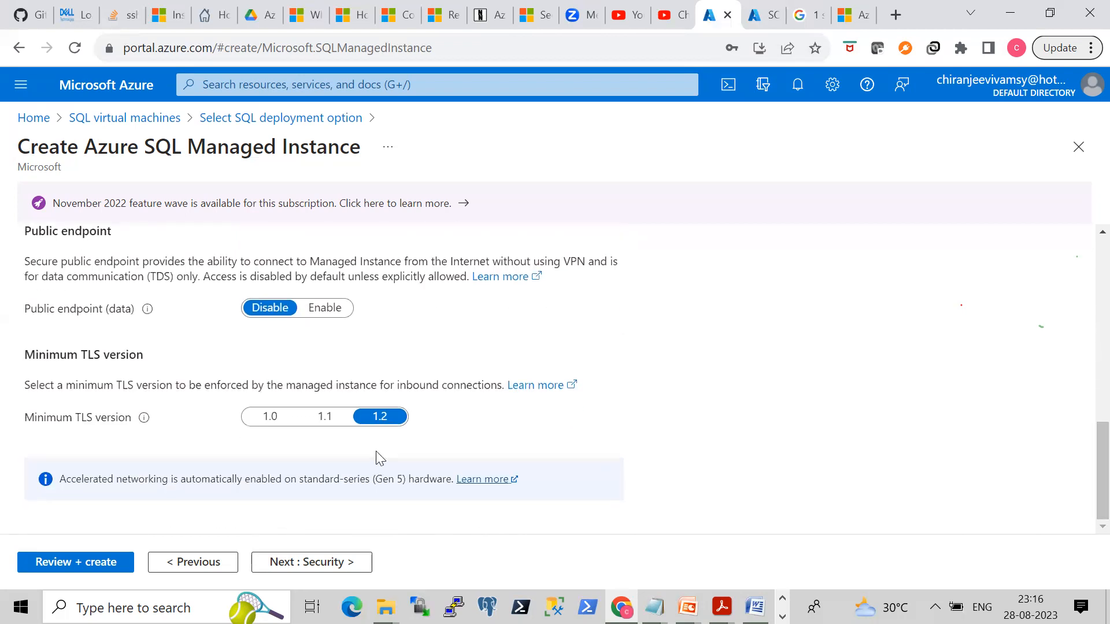
left_click(297, 562)
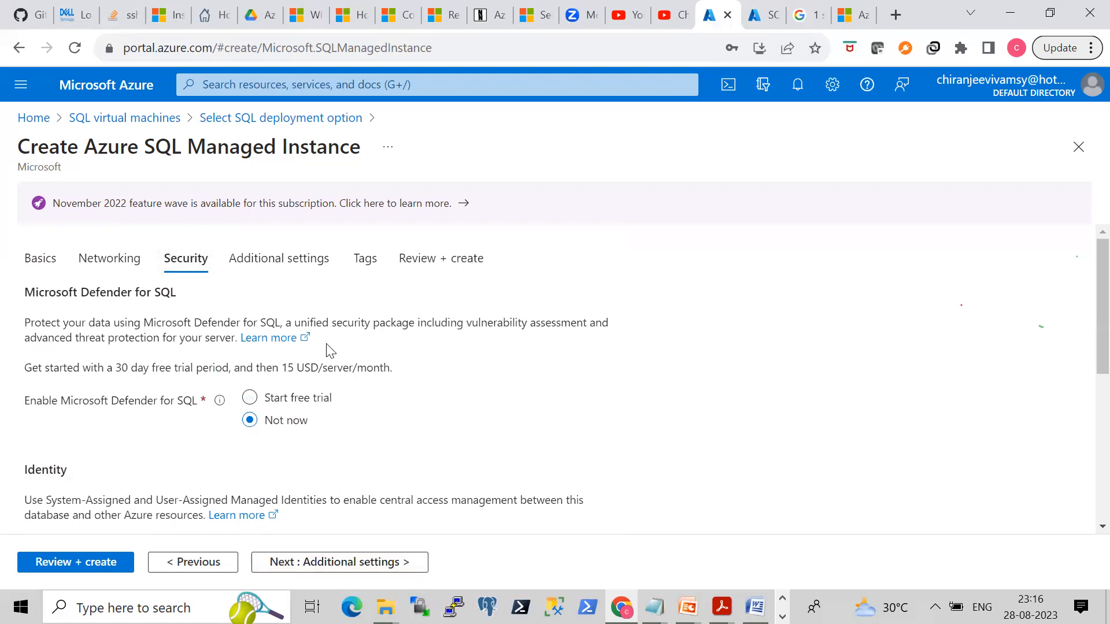
- Turn the Service principal for Windows Authentication On, then move to Additional settings
scroll(1083, 351, "down", 4)
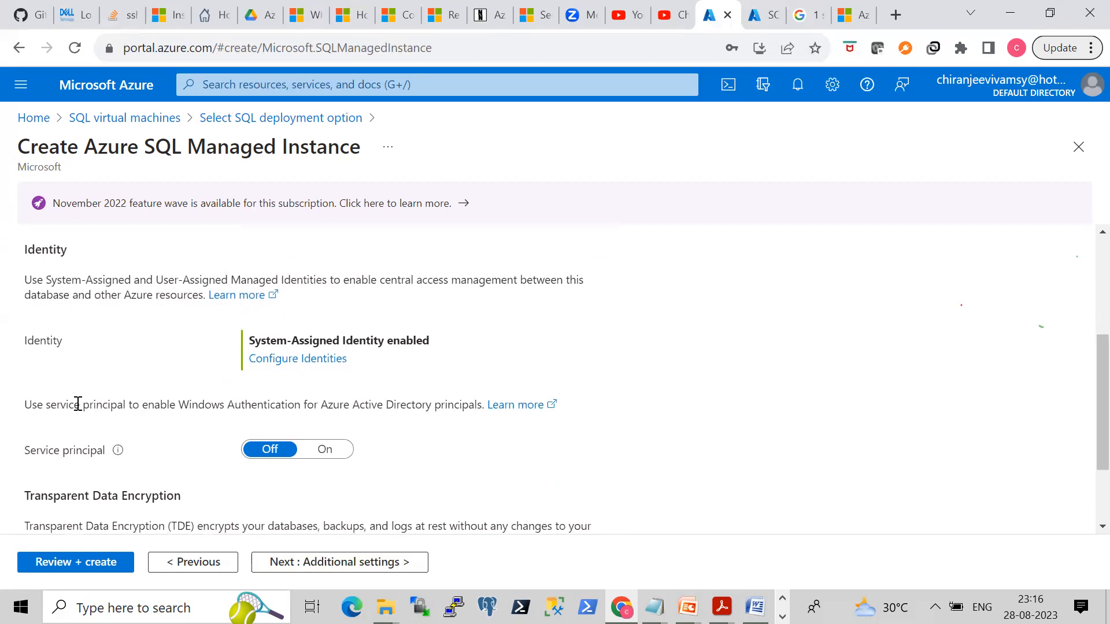
left_click_drag(52, 405, 372, 405)
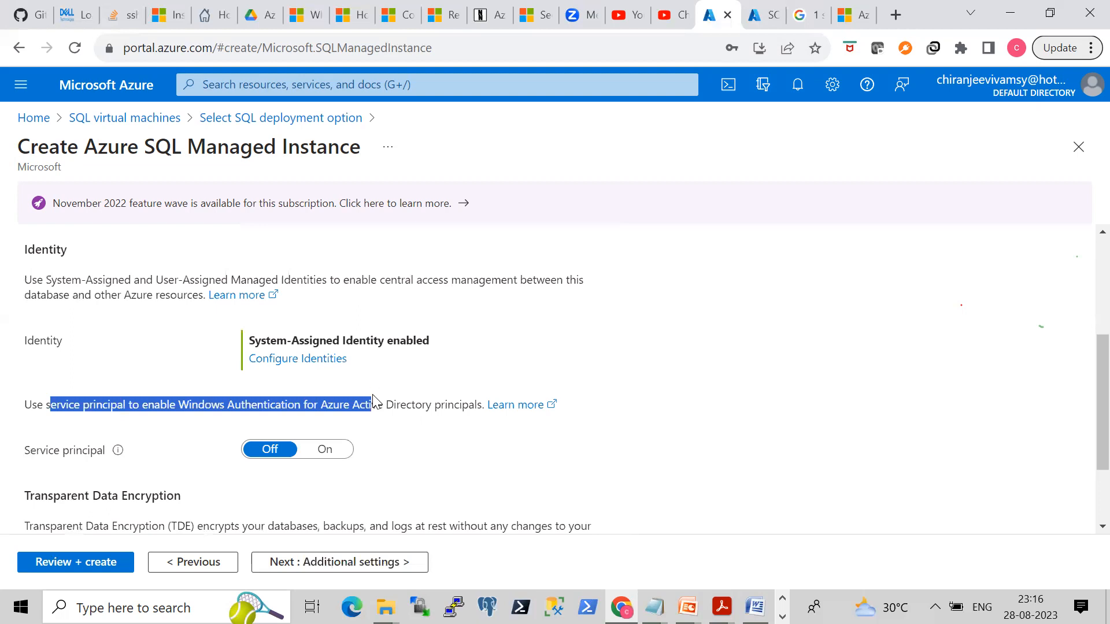
left_click(330, 452)
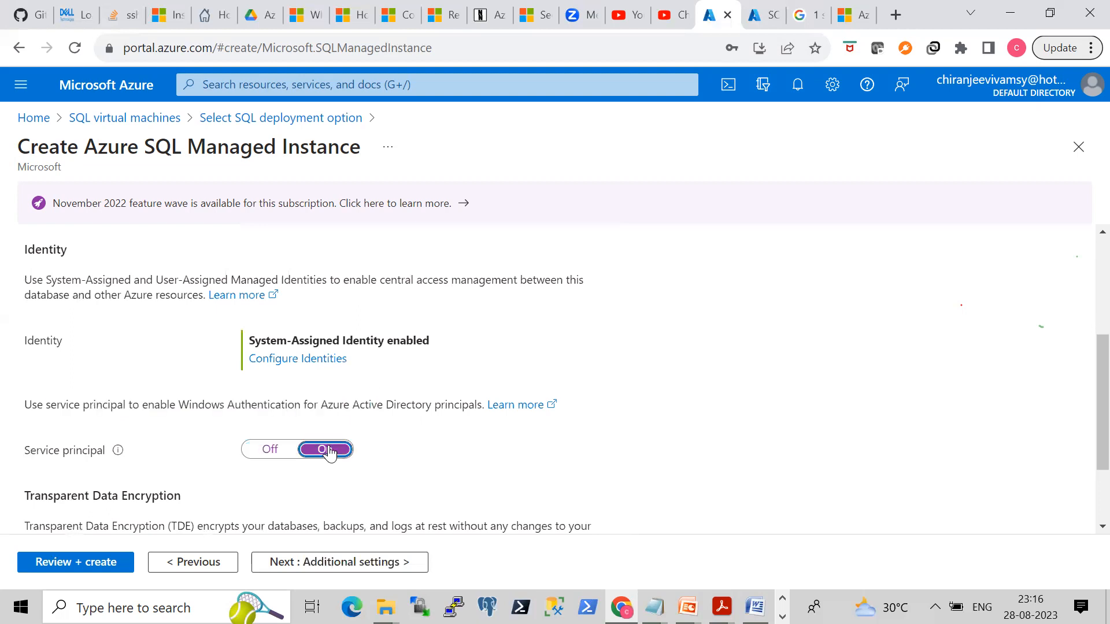
scroll(1084, 405, "down", 2)
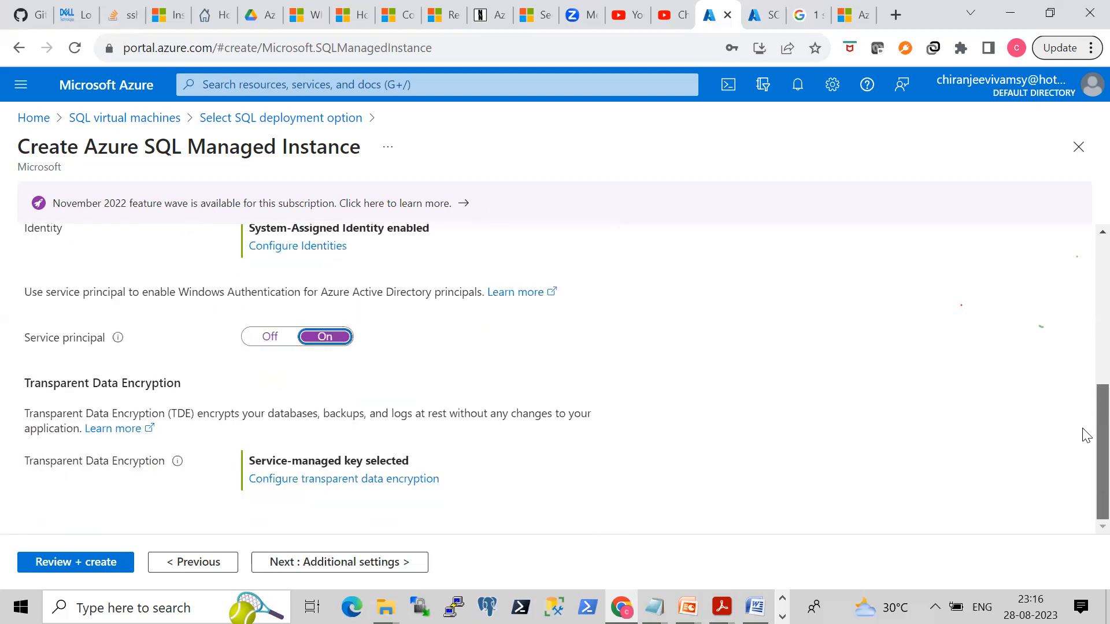
scroll(1085, 381, "up", 4)
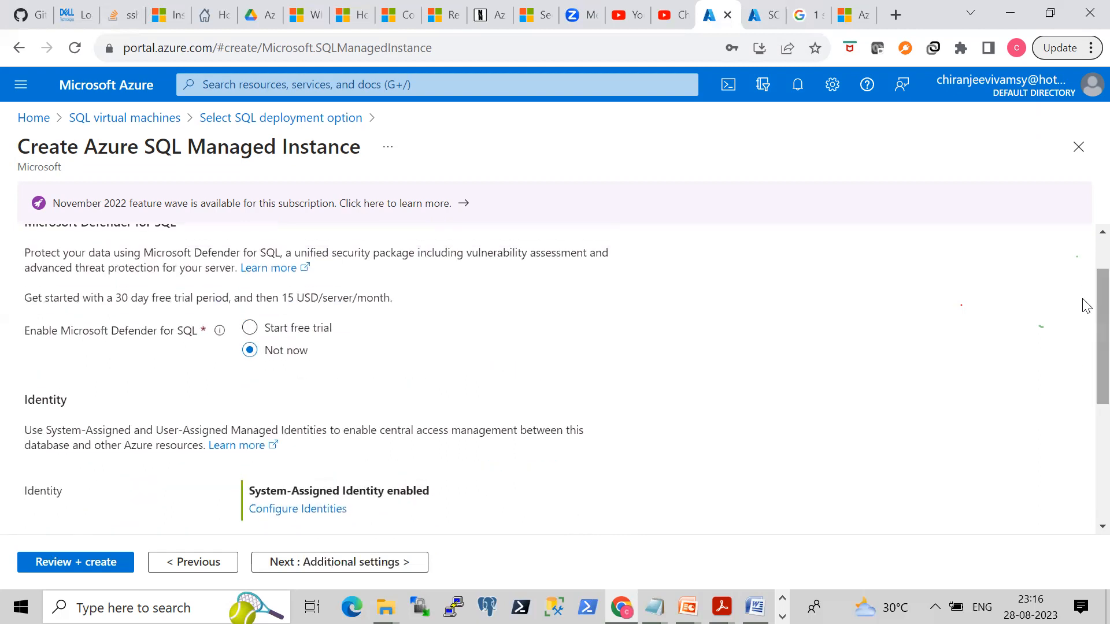
scroll(1085, 271, "up", 1)
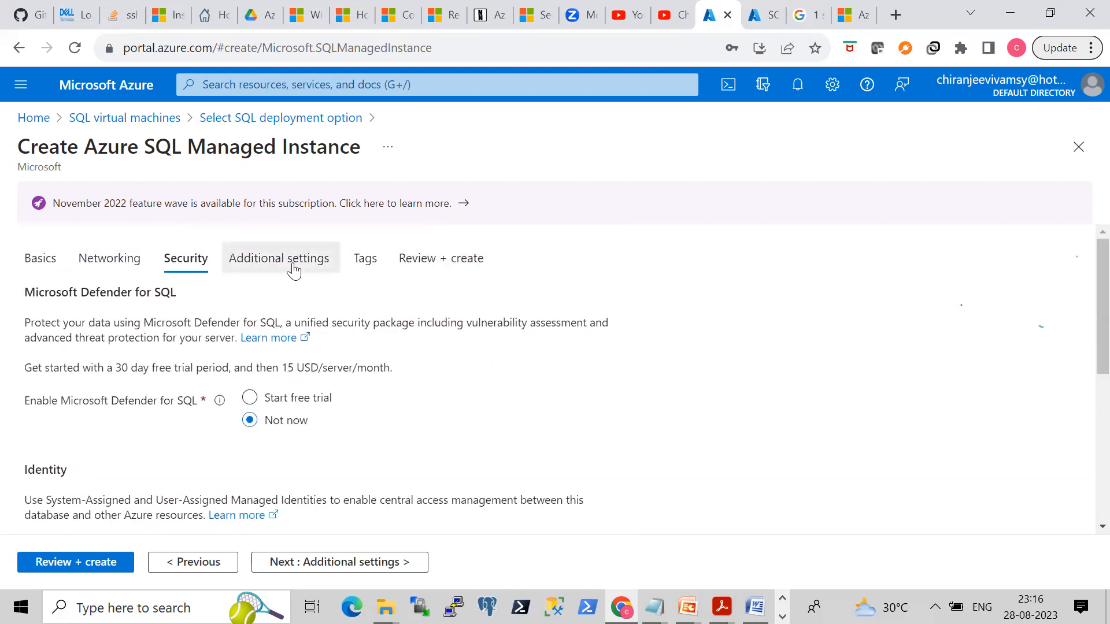
left_click(294, 269)
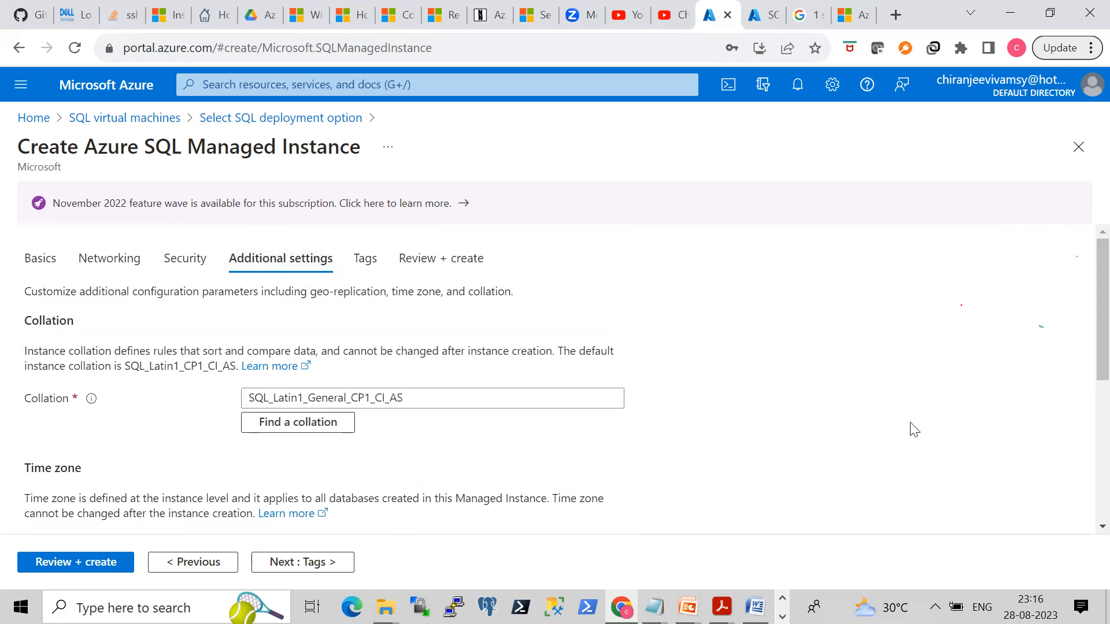
- Leave the time zone at (UTC) Coordinated Universal Time and go back to Networking
scroll(1086, 354, "down", 2)
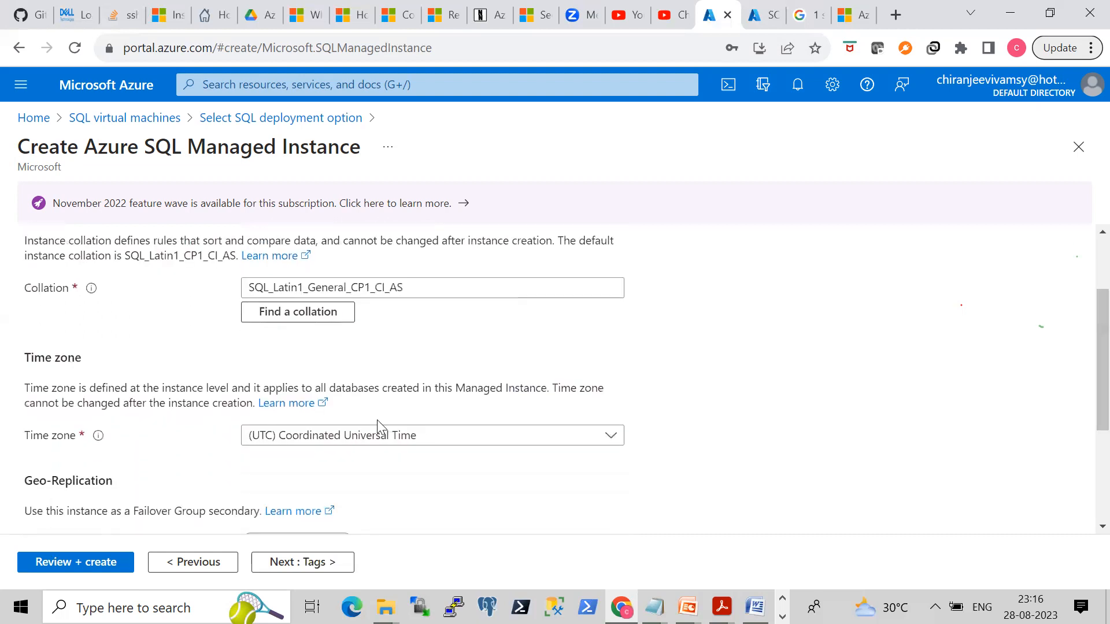
left_click(312, 448)
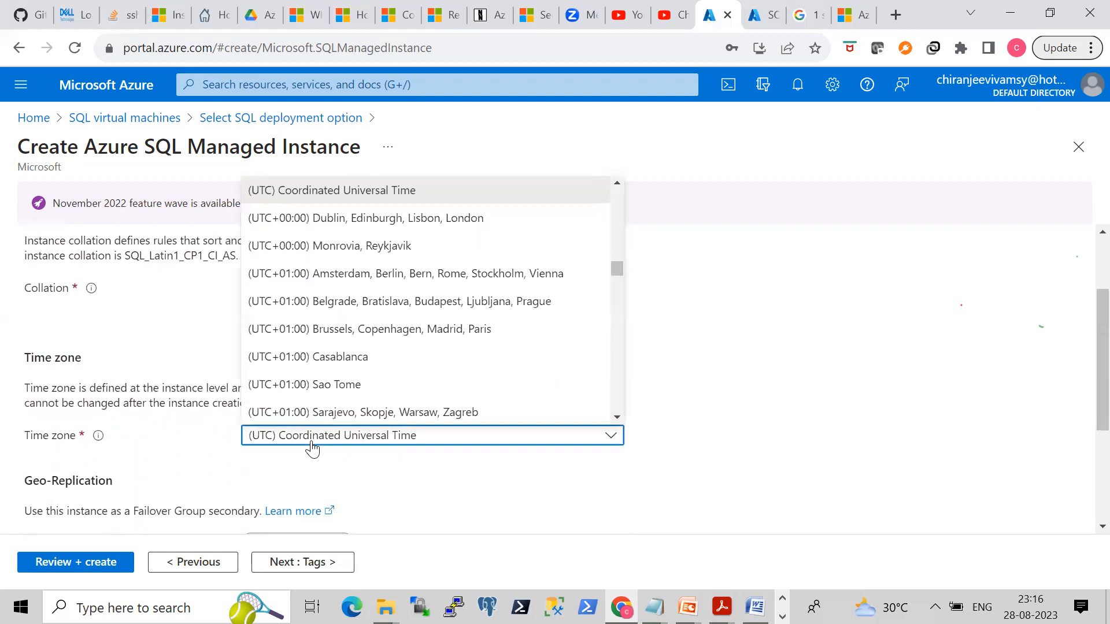
left_click(749, 399)
scroll(1084, 386, "down", 3)
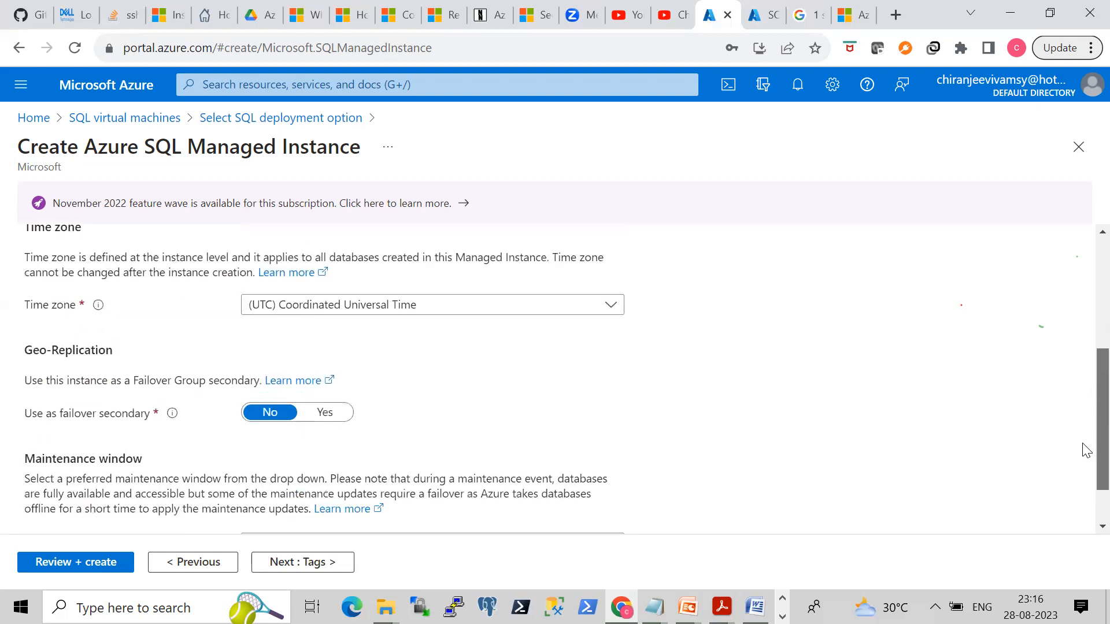
scroll(1085, 393, "up", 5)
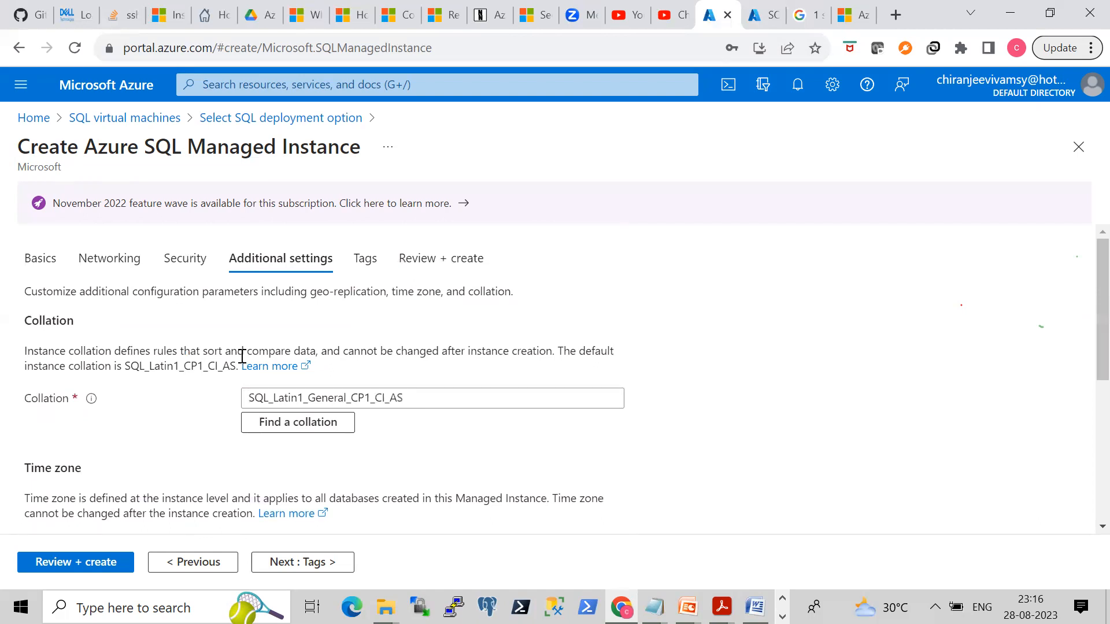
left_click(119, 271)
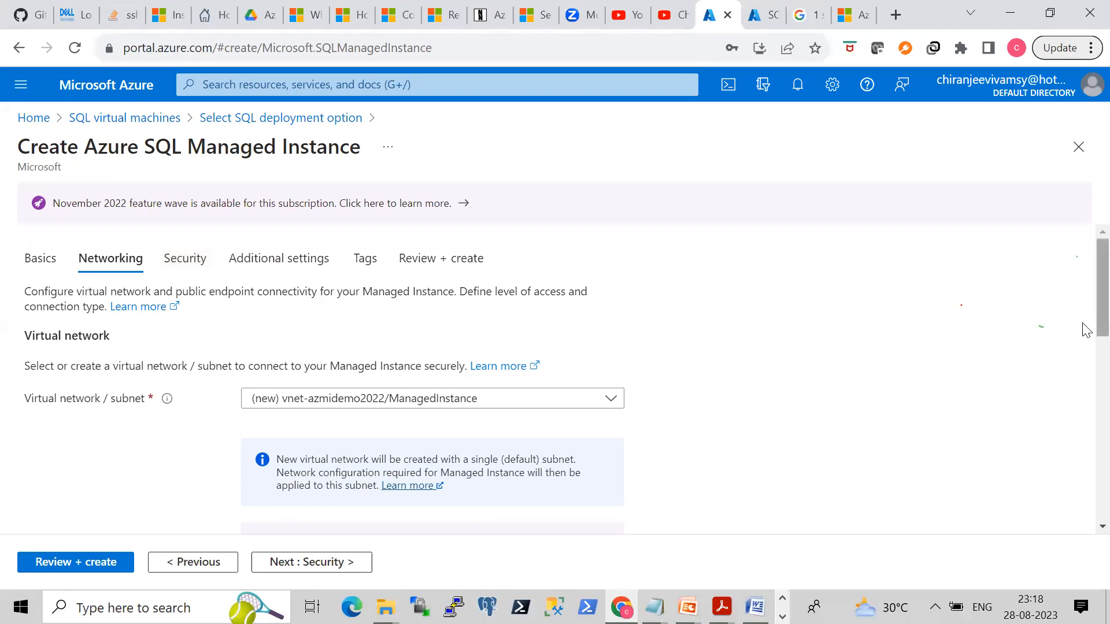
- Scroll through the Networking settings: vnet-azmidemo2022/ManagedInstance subnet, Proxy (Default), public endpoint disabled
scroll(1086, 385, "down", 2)
scroll(1085, 385, "down", 5)
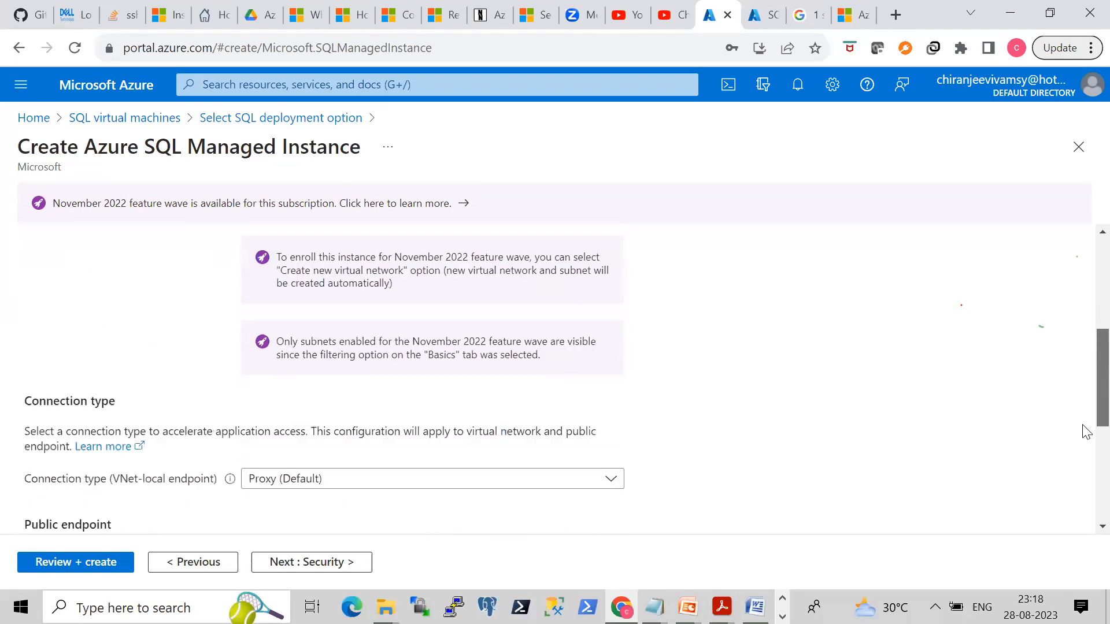
scroll(1085, 489, "down", 1)
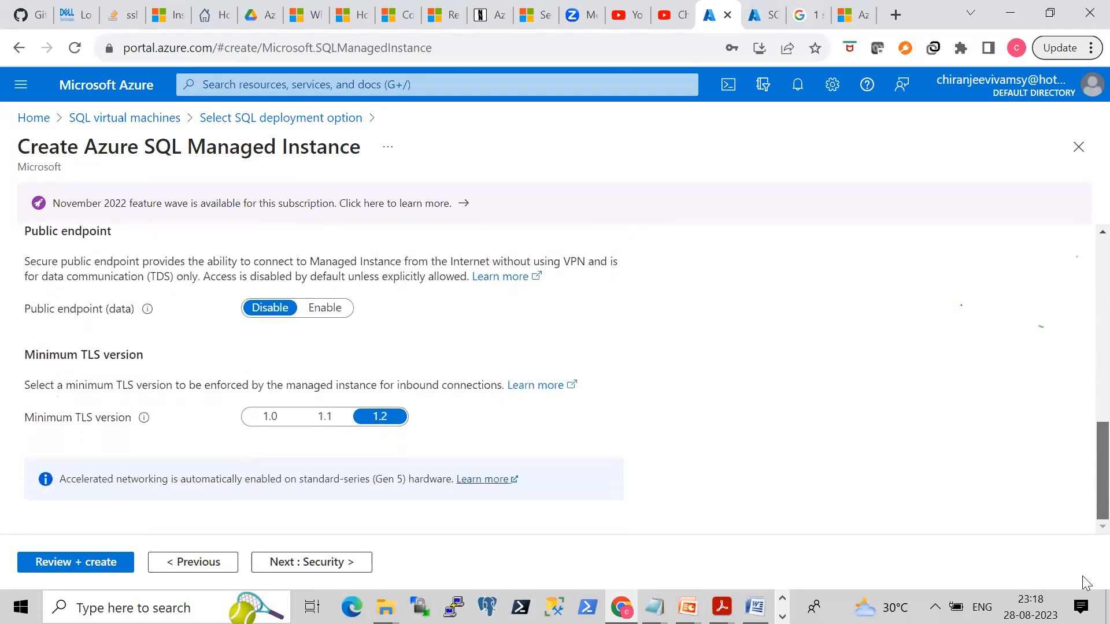
scroll(1084, 454, "up", 2)
scroll(1086, 457, "up", 6)
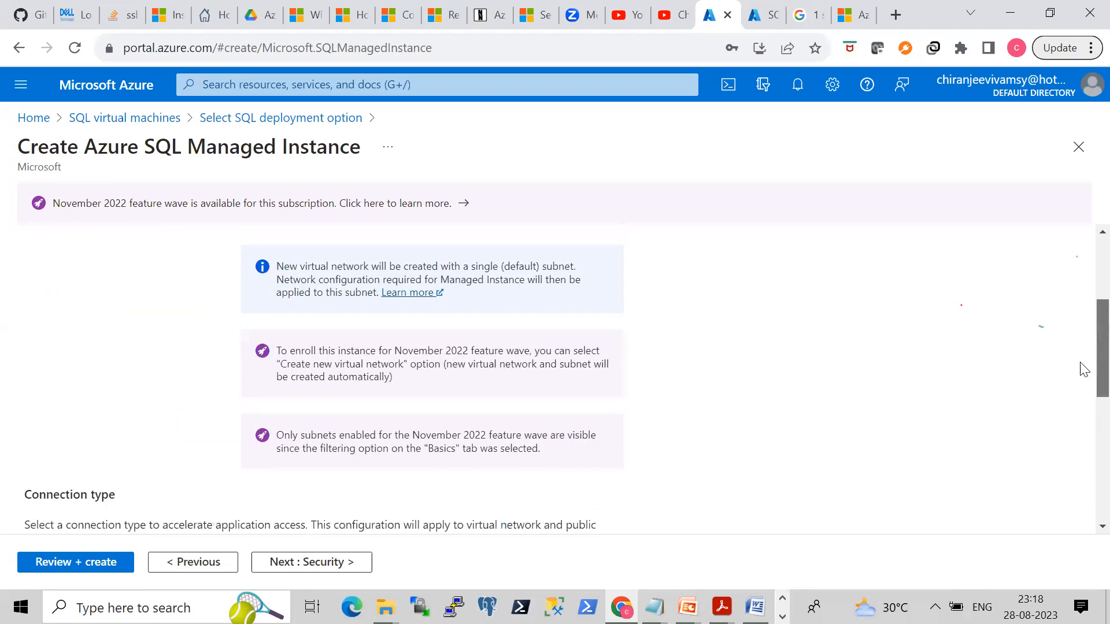
scroll(1083, 354, "down", 4)
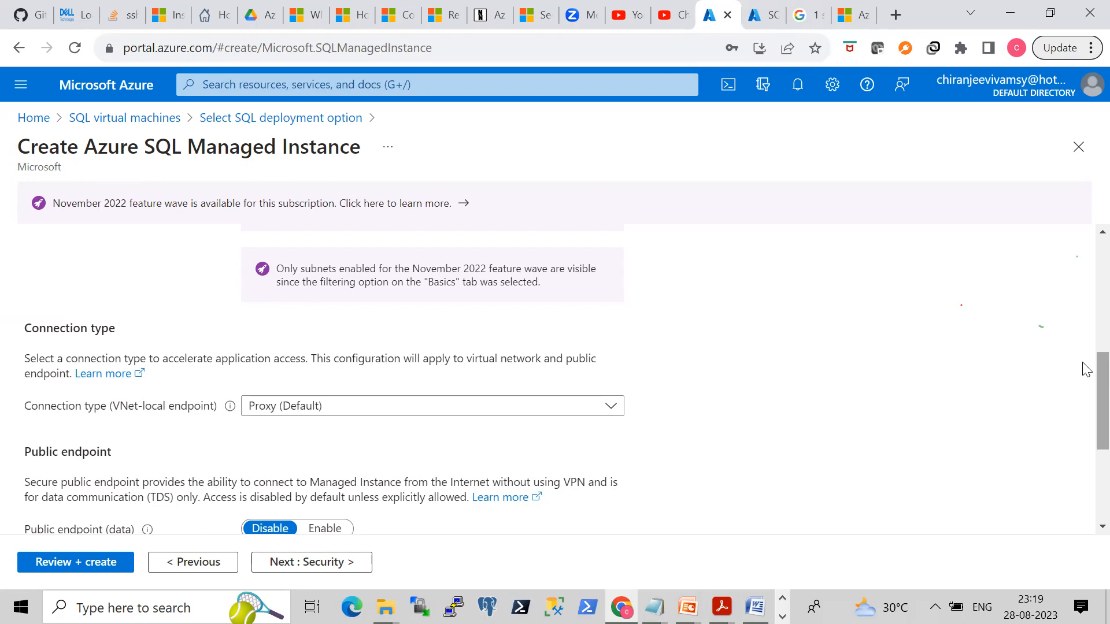
scroll(1085, 346, "up", 4)
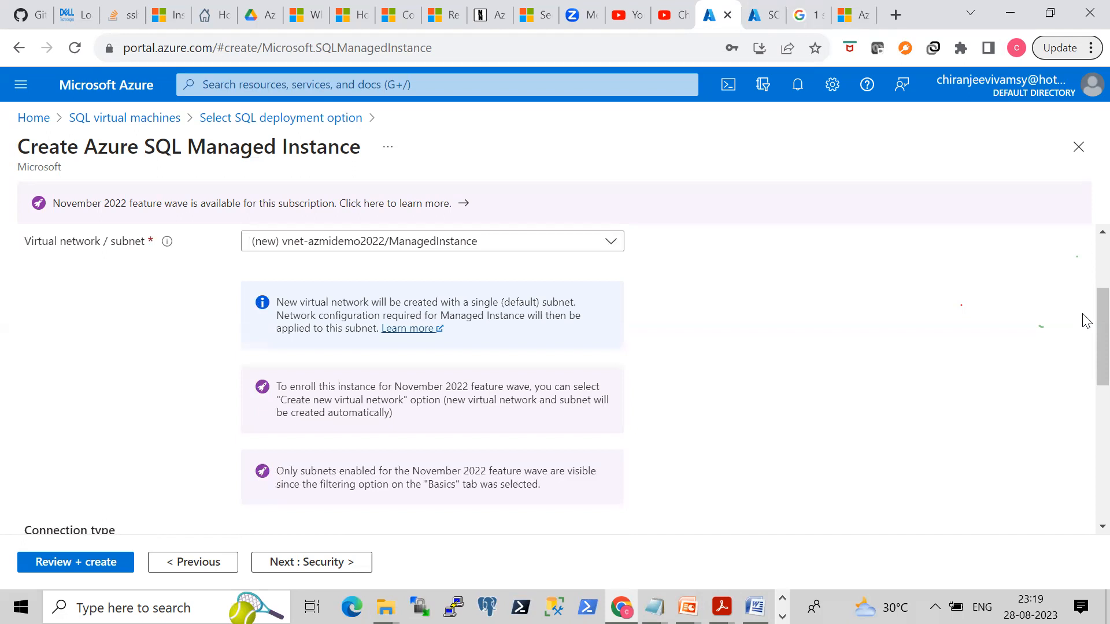
left_click_drag(1086, 321, 1083, 228)
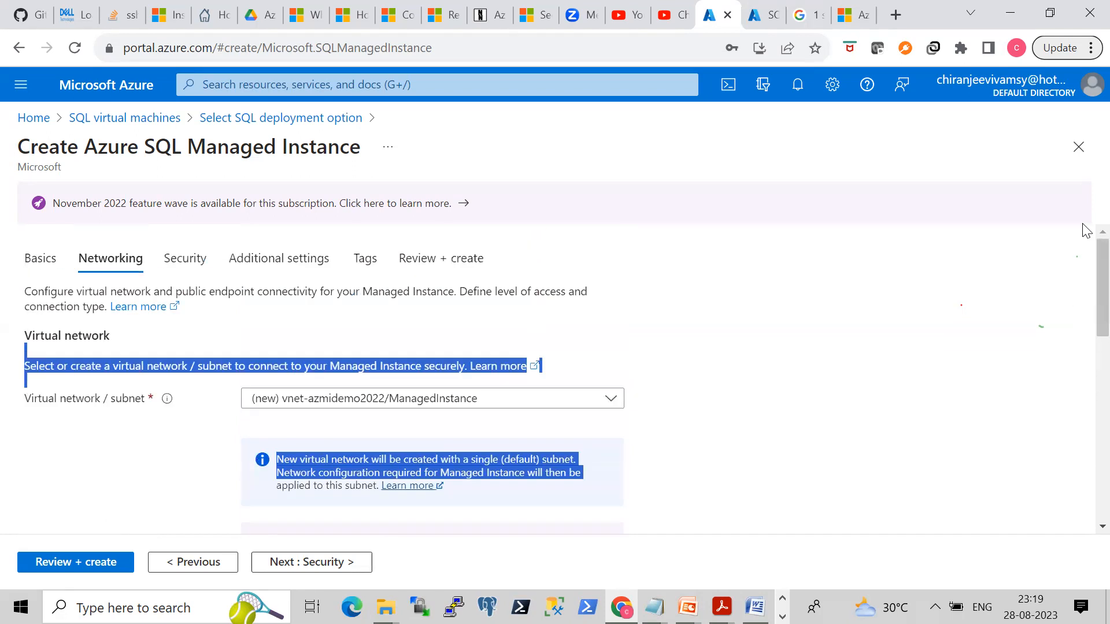
- Glance over the Security and Additional settings tabs of the managed instance form
left_click(198, 261)
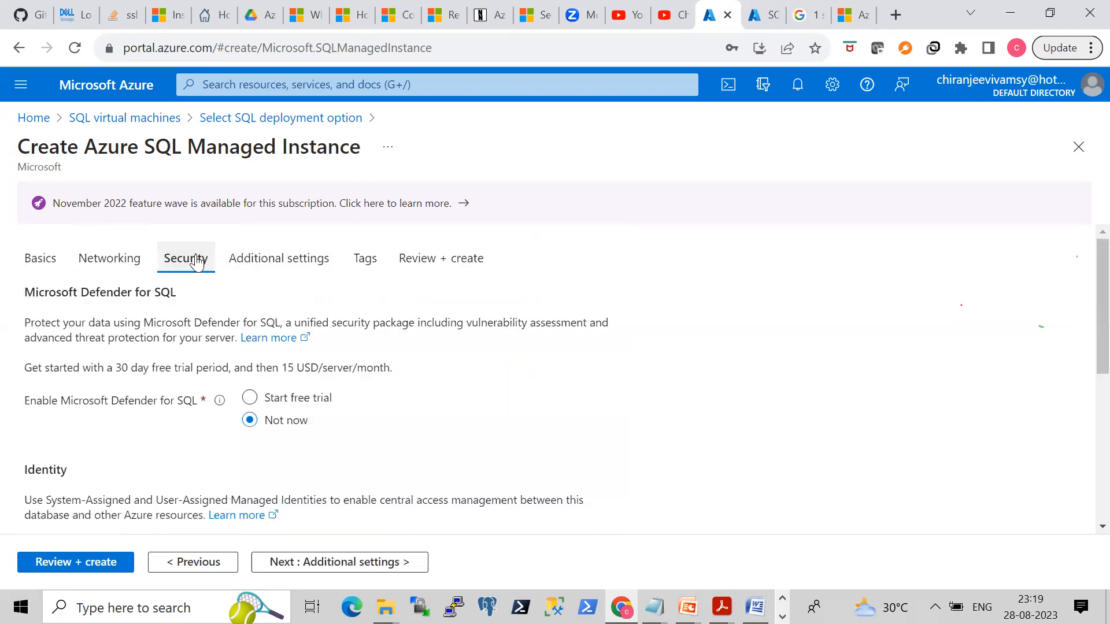
left_click(278, 264)
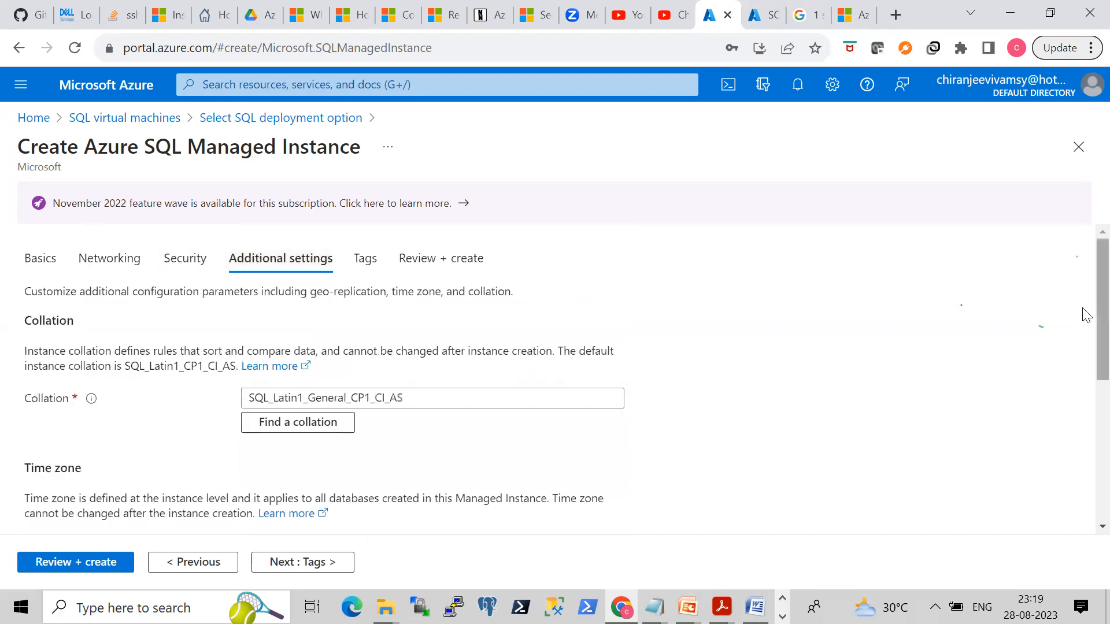
mouse_move(1085, 315)
left_mouse_down()
mouse_move(1085, 495)
mouse_move(1082, 302)
left_mouse_up()
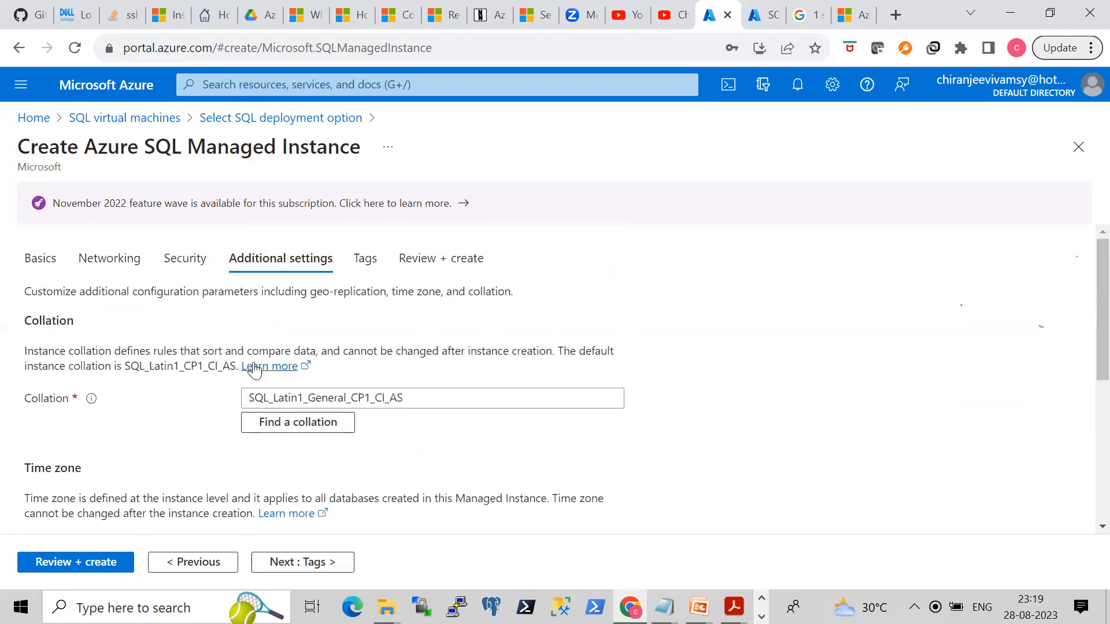
- On Networking, keep the vnet-azmidemo2022/ManagedInstance subnet and check the Proxy (Default) connection type
left_click(136, 270)
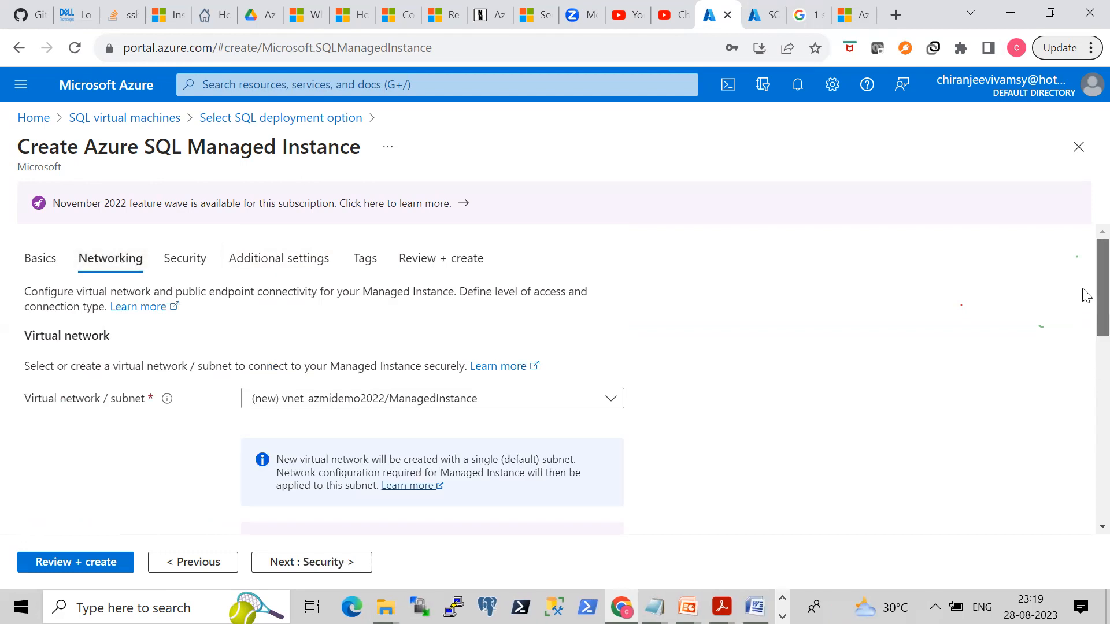
left_click(611, 403)
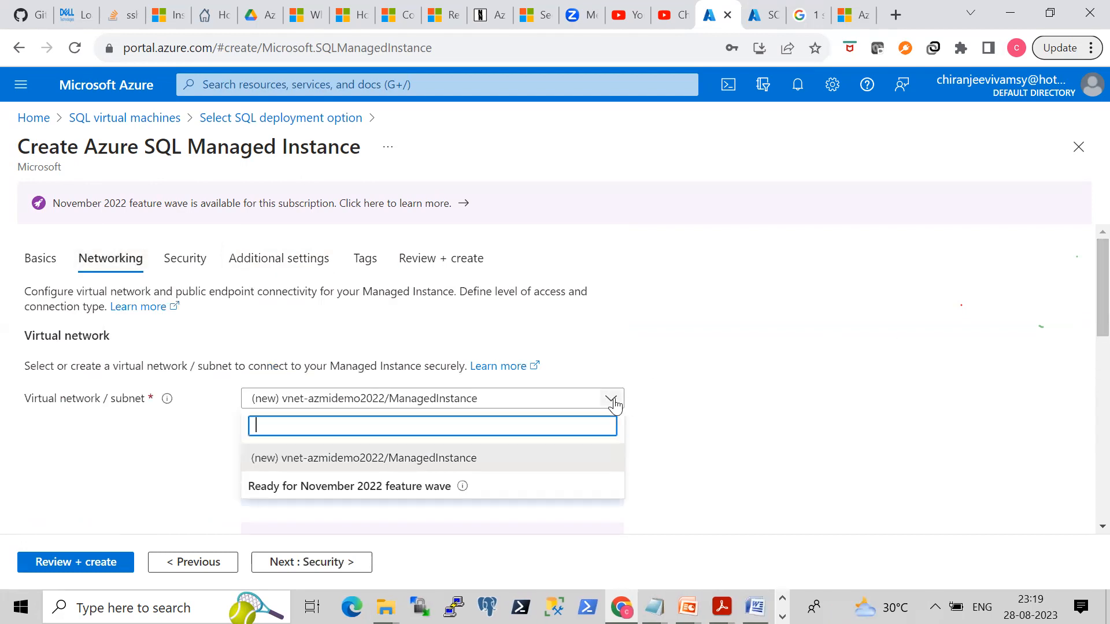
left_click(840, 412)
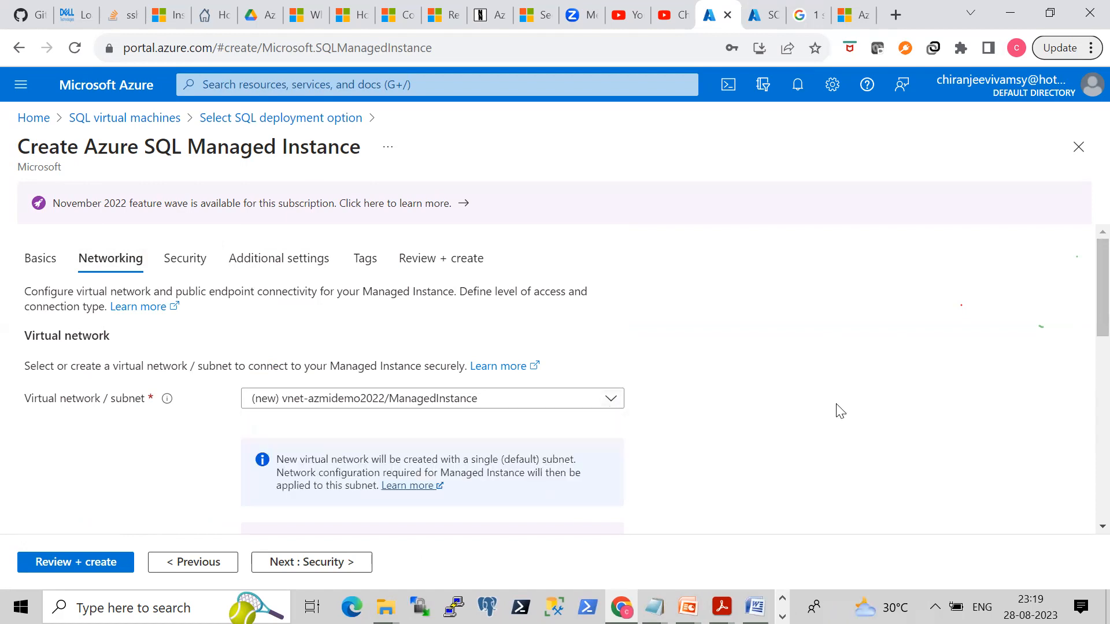
scroll(1086, 325, "down", 1)
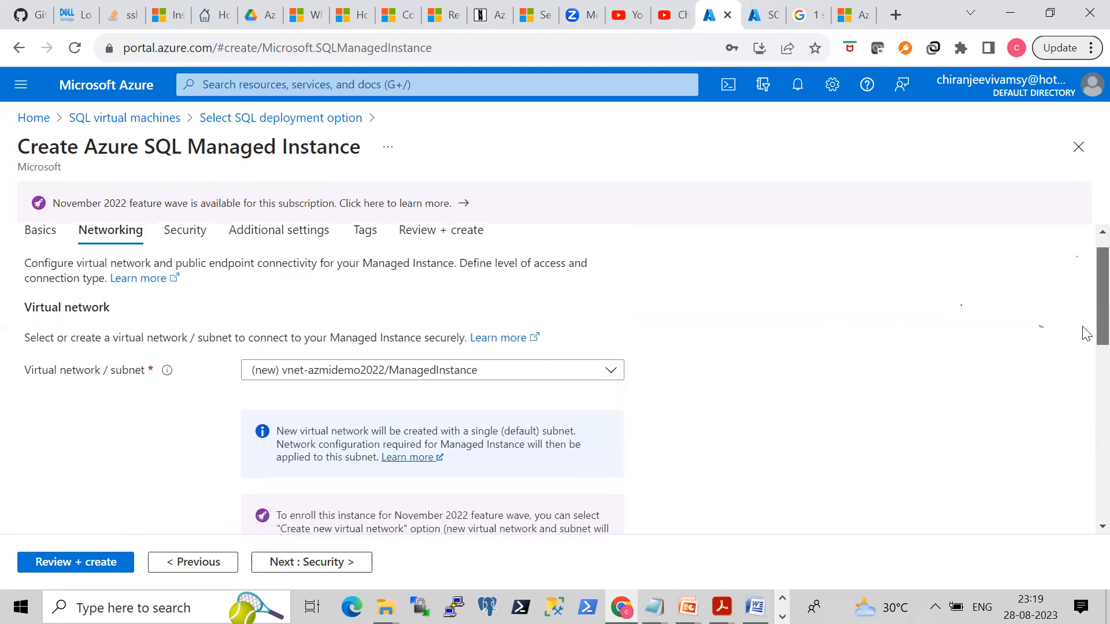
left_click_drag(1083, 330, 1083, 422)
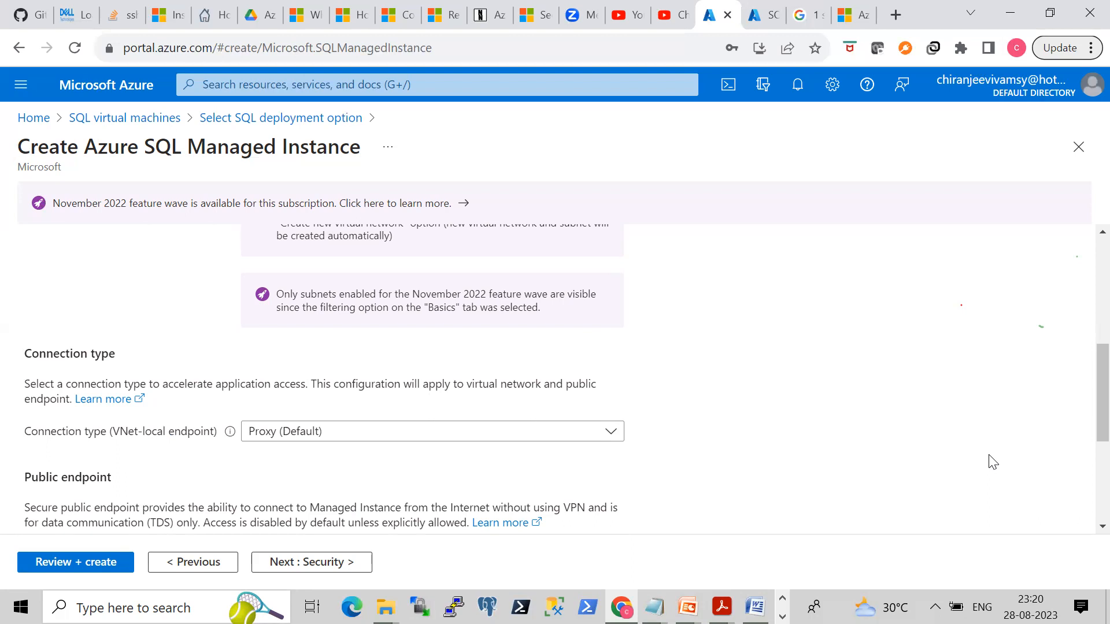
- Bring up the Azure MI defaults Word document and review its SqlManagement route table
left_click(755, 607)
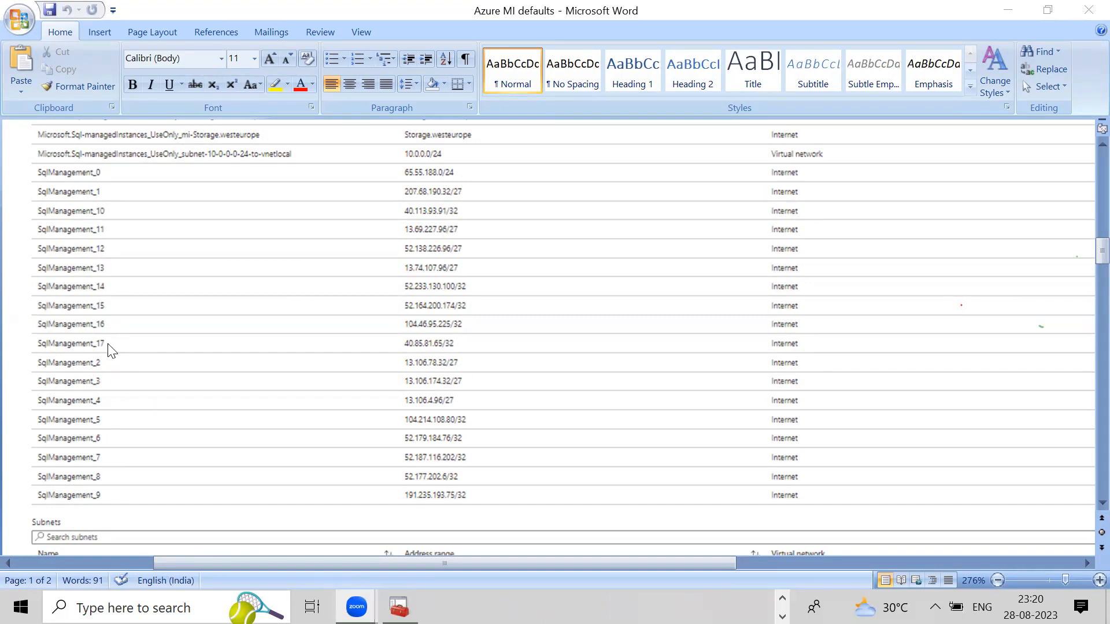
left_click_drag(1102, 254, 1084, 245)
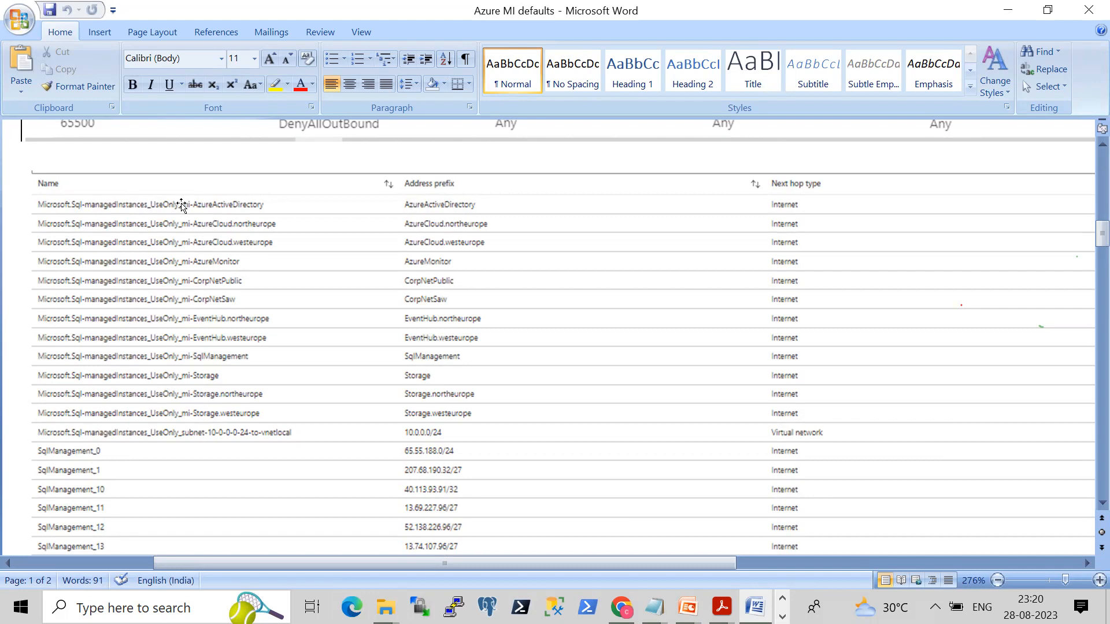
- Compare with the Tech Community blog's routes reduced from 13 to 5, then return to Word
left_click(622, 607)
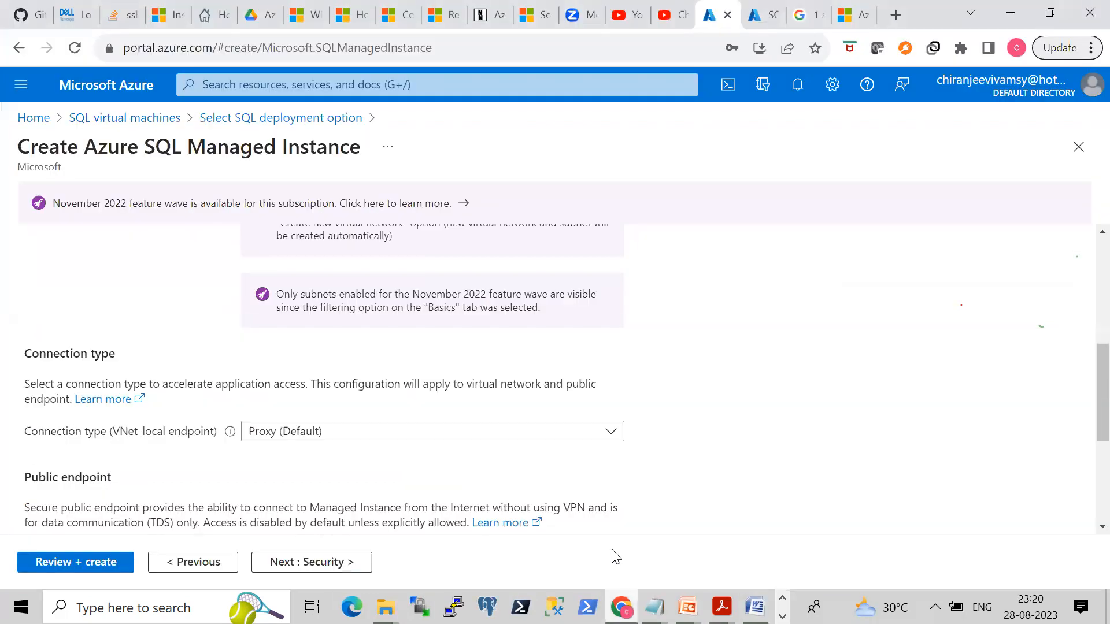
left_click(448, 23)
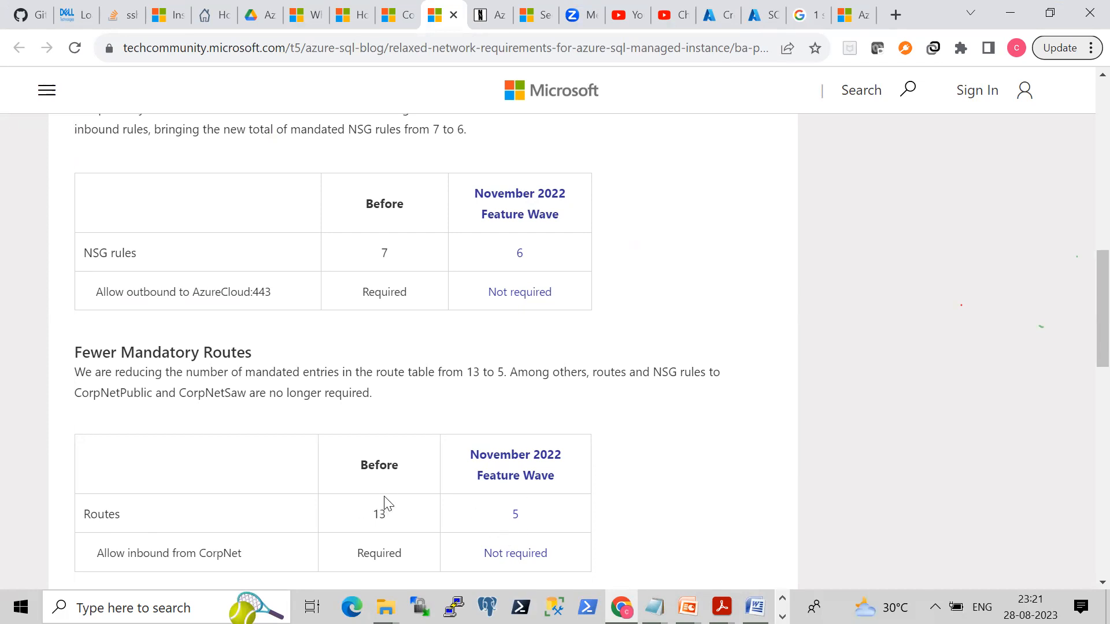
left_click(755, 607)
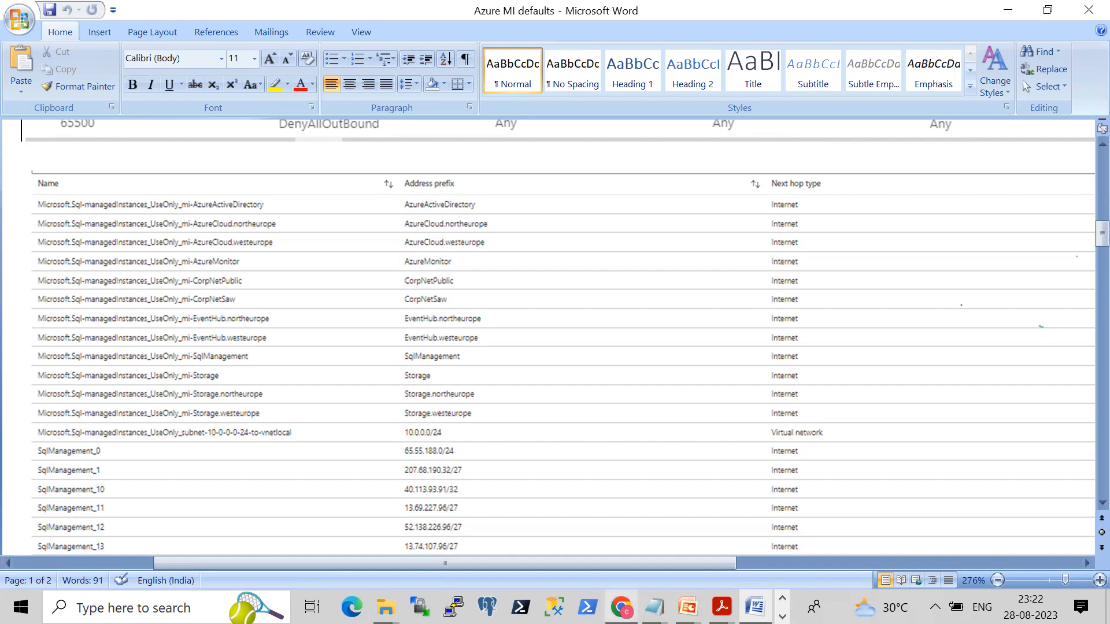
- Open web.whatsapp.com in a new Chrome tab
left_click(621, 607)
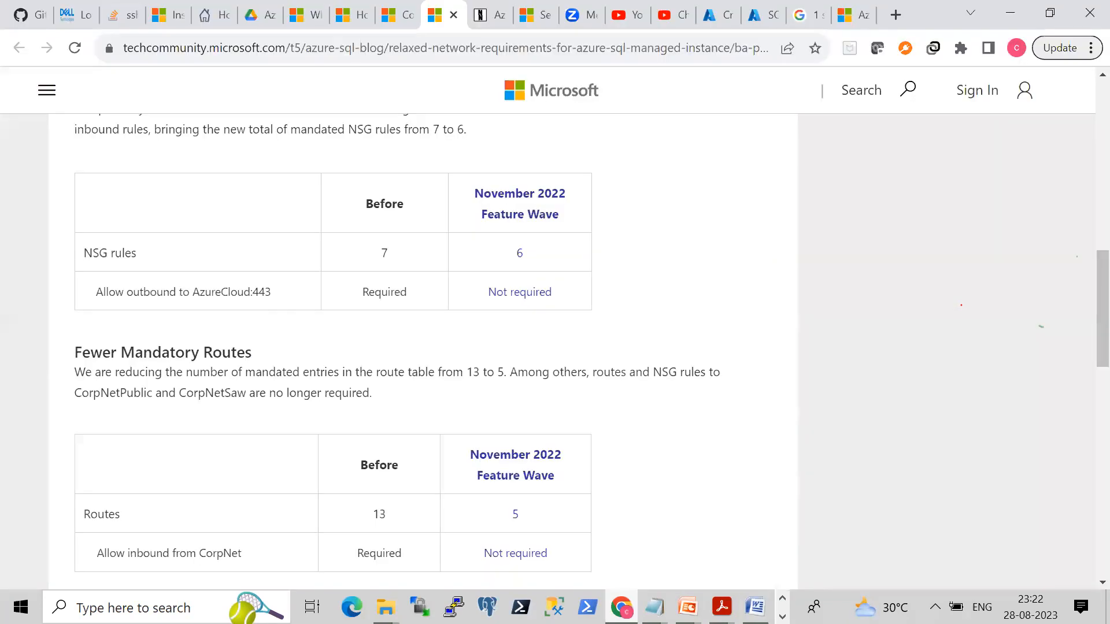
left_click(895, 16)
type("web")
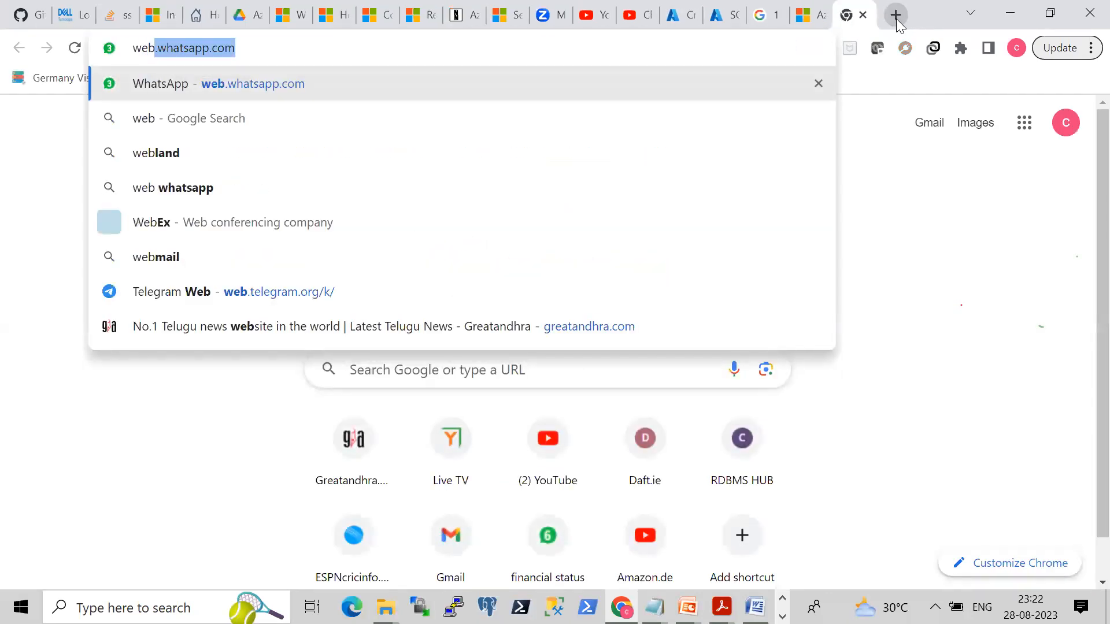
key("Return")
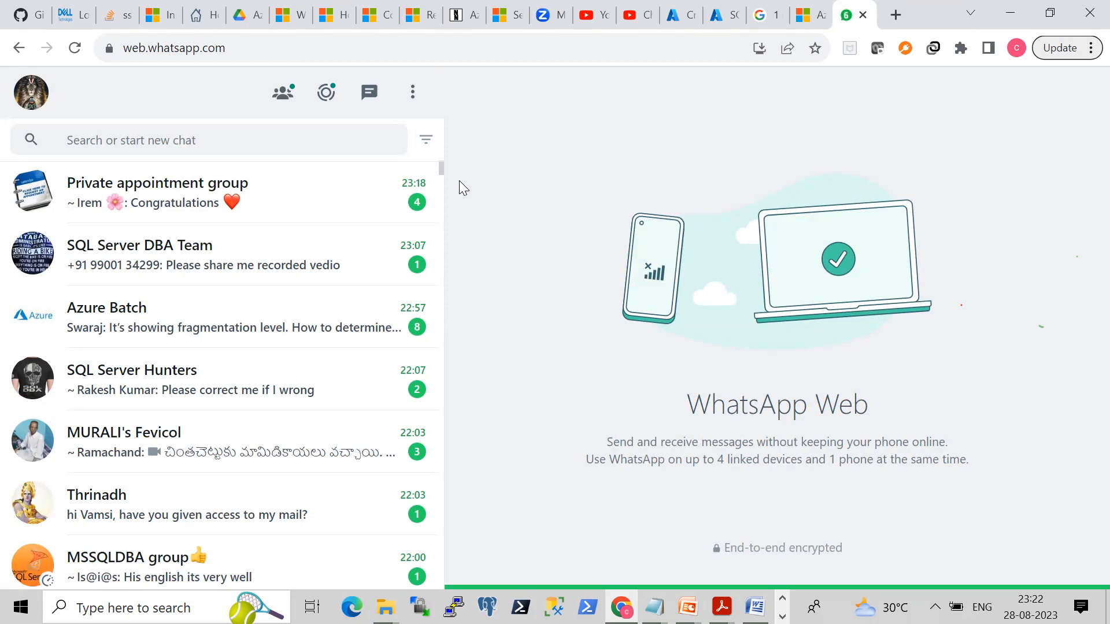
- Read the Azure Batch chat back to the original container question
left_click(253, 328)
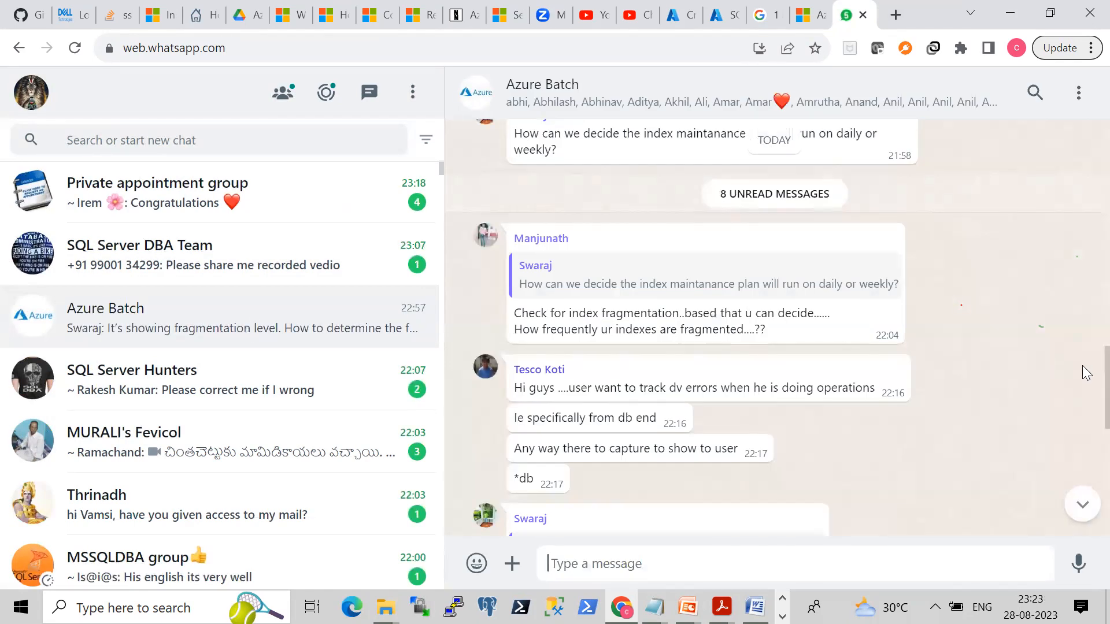
scroll(1085, 358, "up", 5)
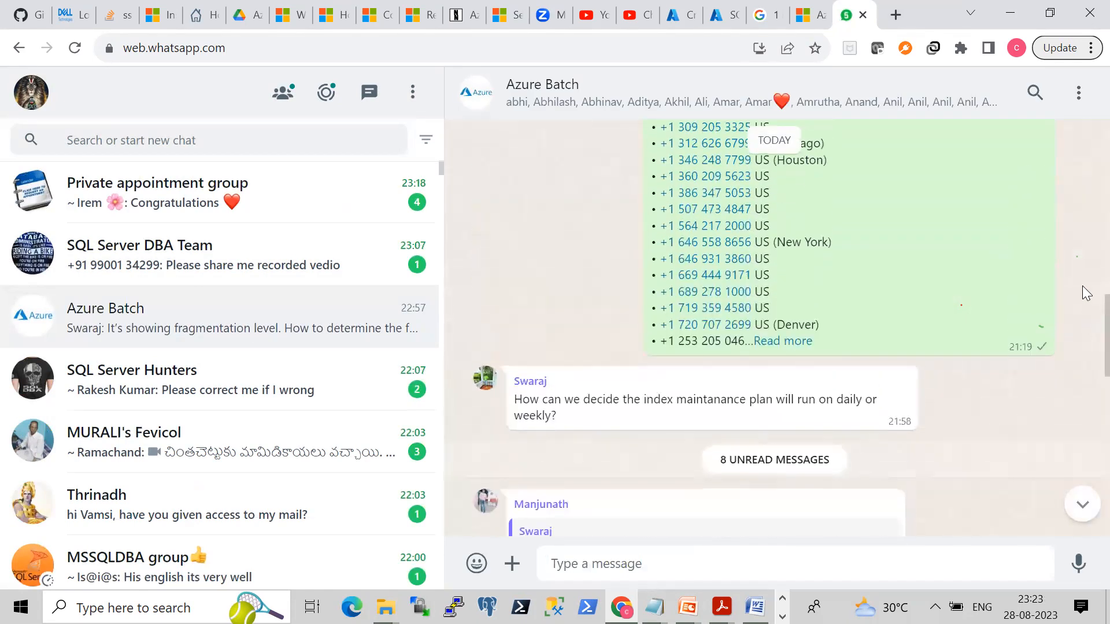
scroll(1082, 286, "up", 15)
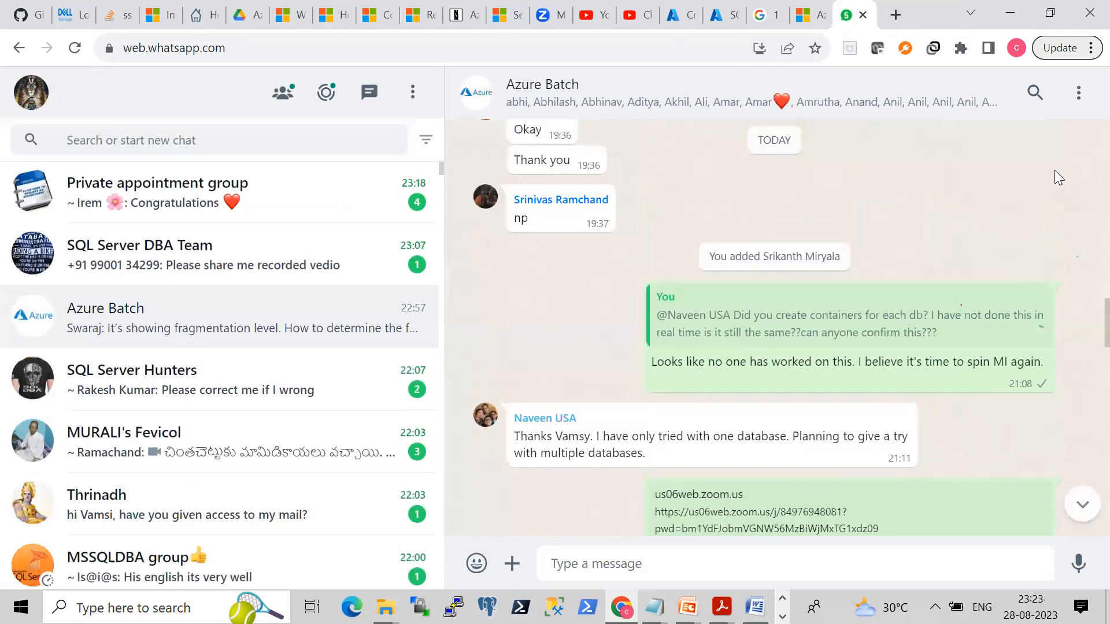
left_click(787, 334)
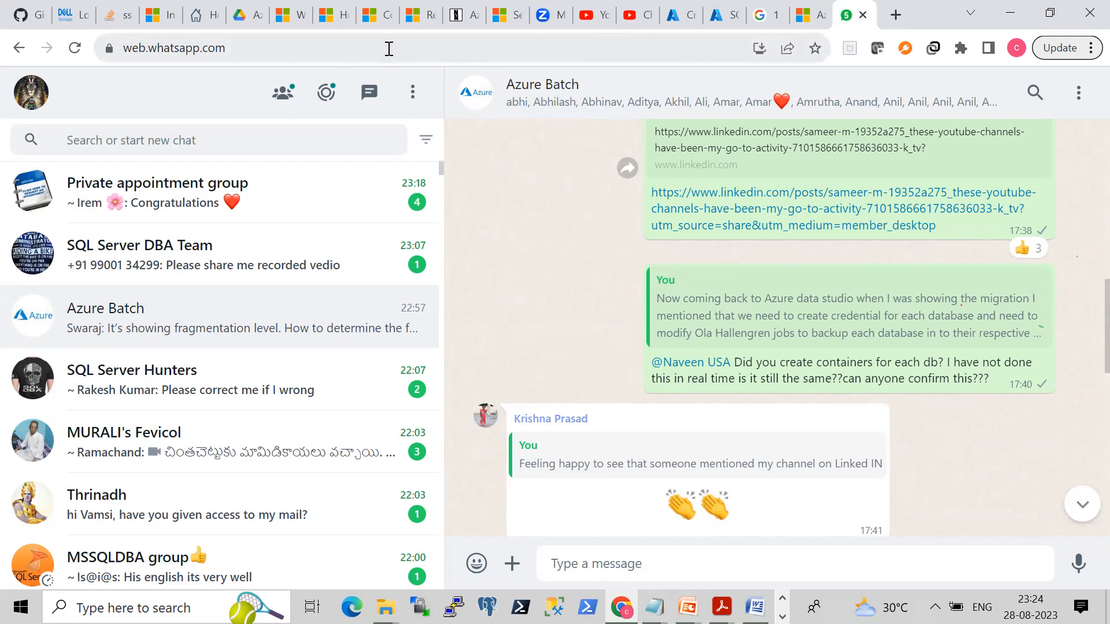
- Return to the Azure portal and navigate from SQL virtual machines to Home
left_click(683, 19)
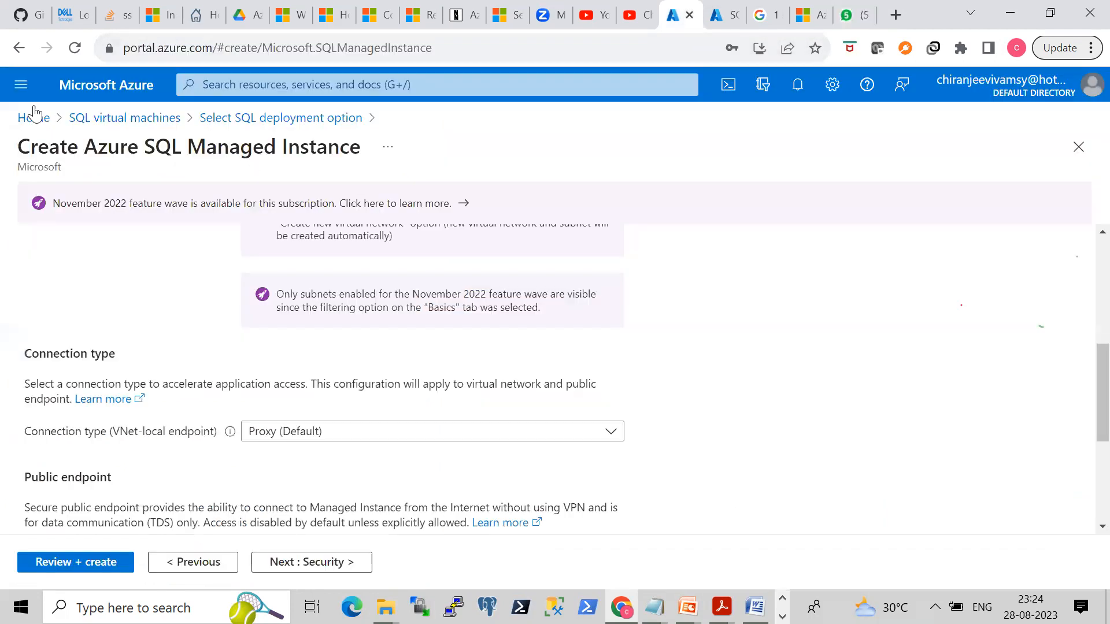
left_click(95, 121)
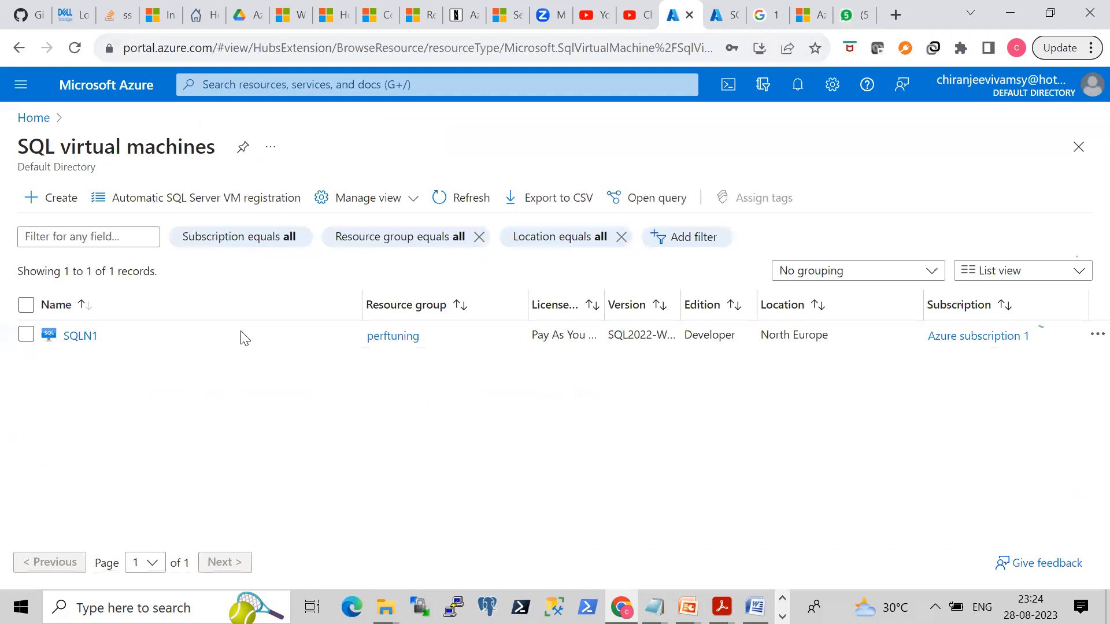
left_click(32, 118)
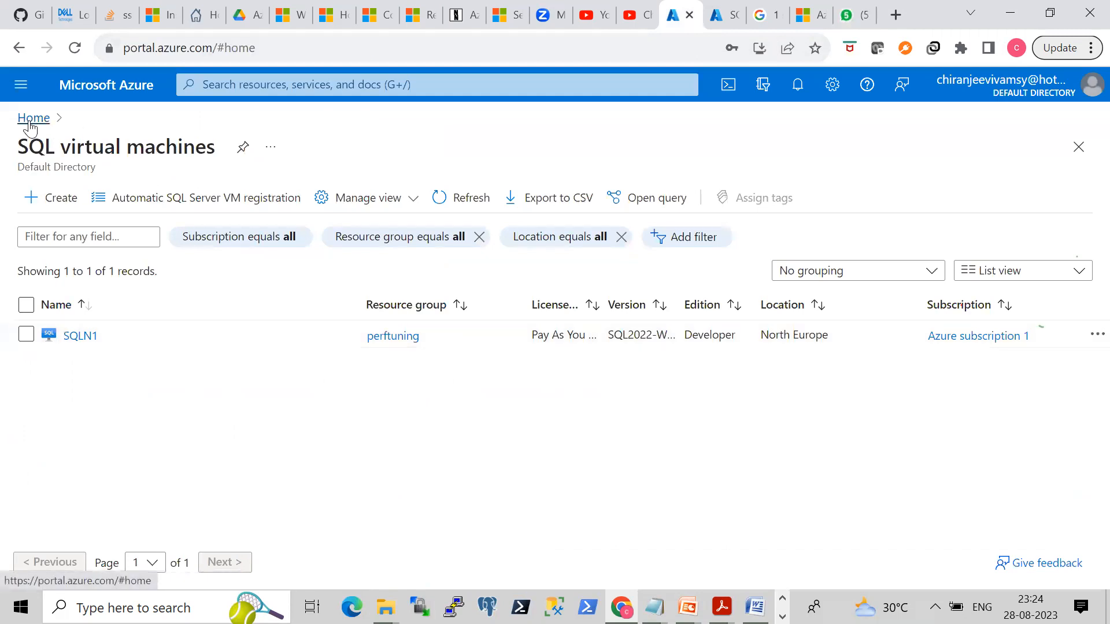
- Open the Virtual machines list showing SQLLINUX and SQLN1, then bring the TPC-H generator repository forward
left_click(318, 226)
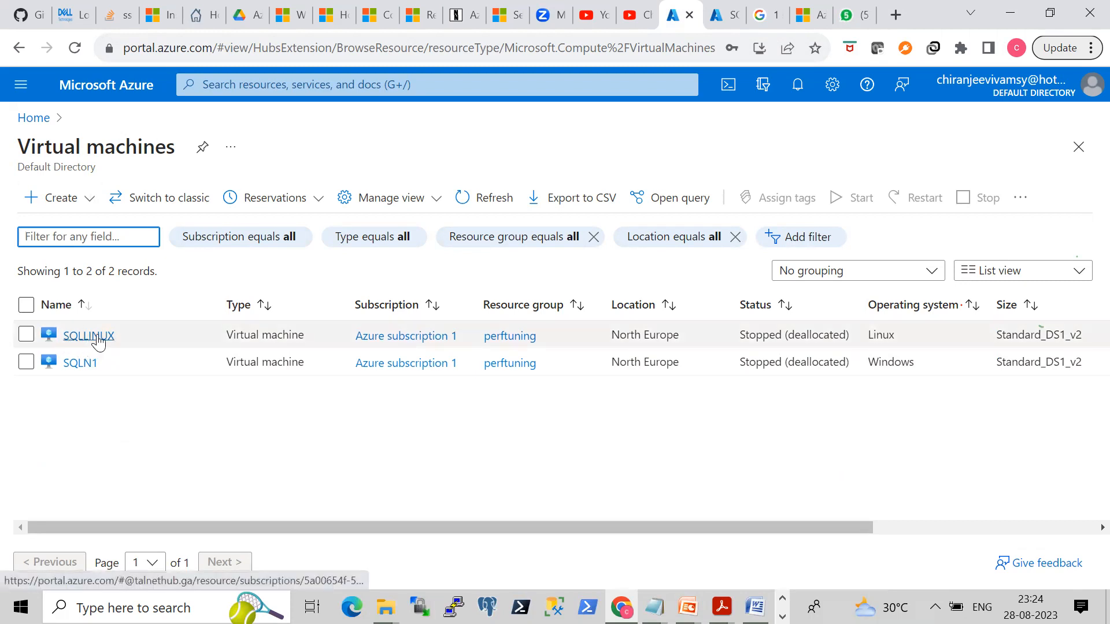
left_click(28, 18)
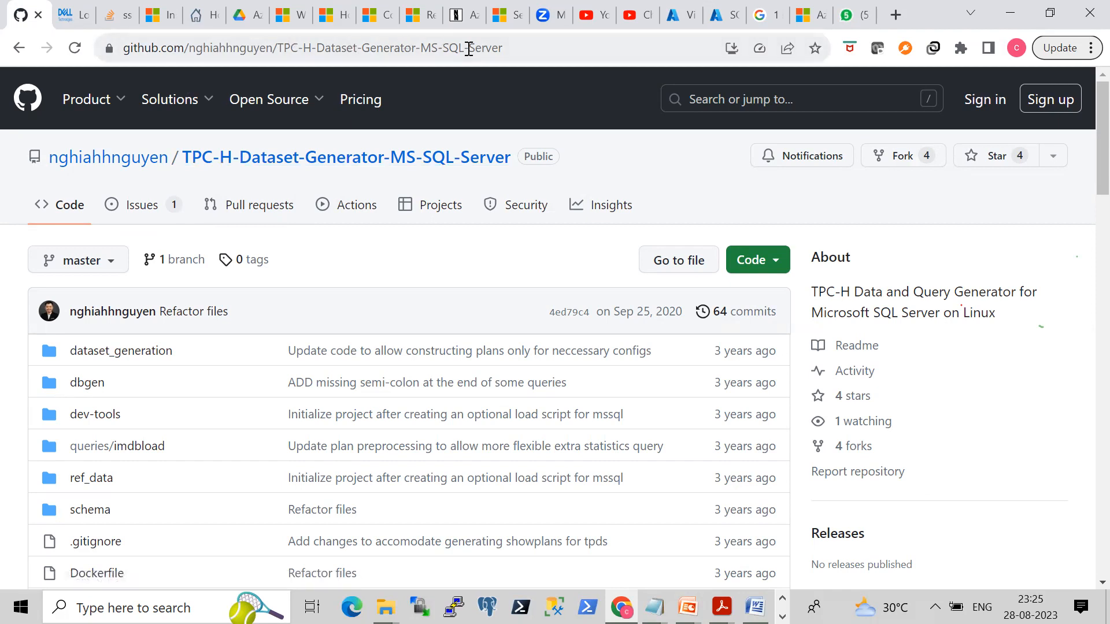
- Switch between the Azure Virtual machines list and the TPC-H repository, ending on the VM list
left_click(681, 24)
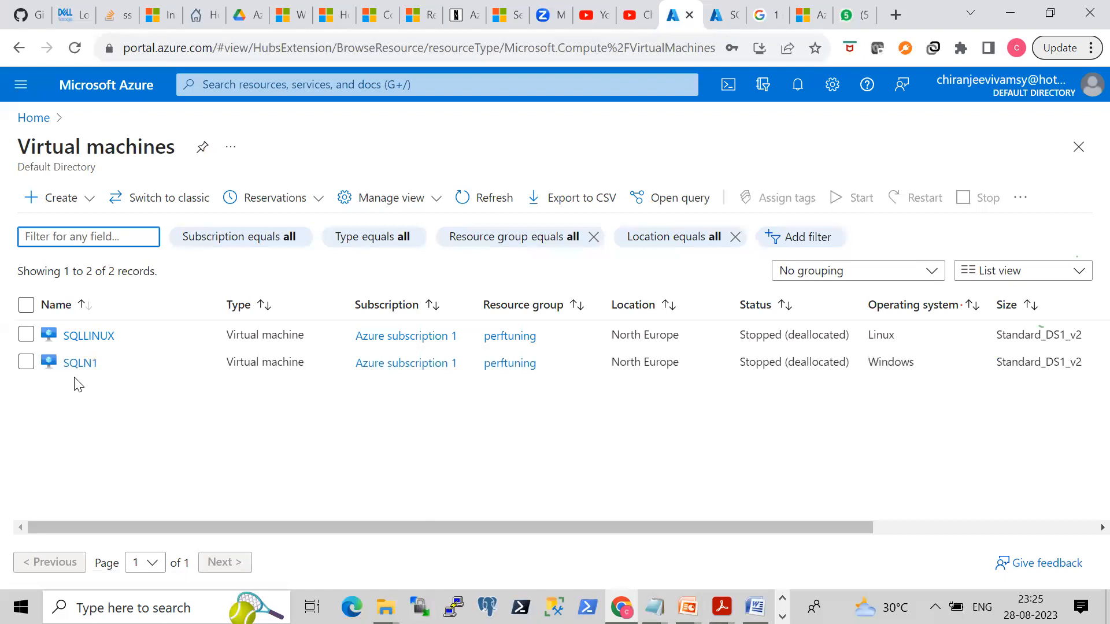
left_click(32, 17)
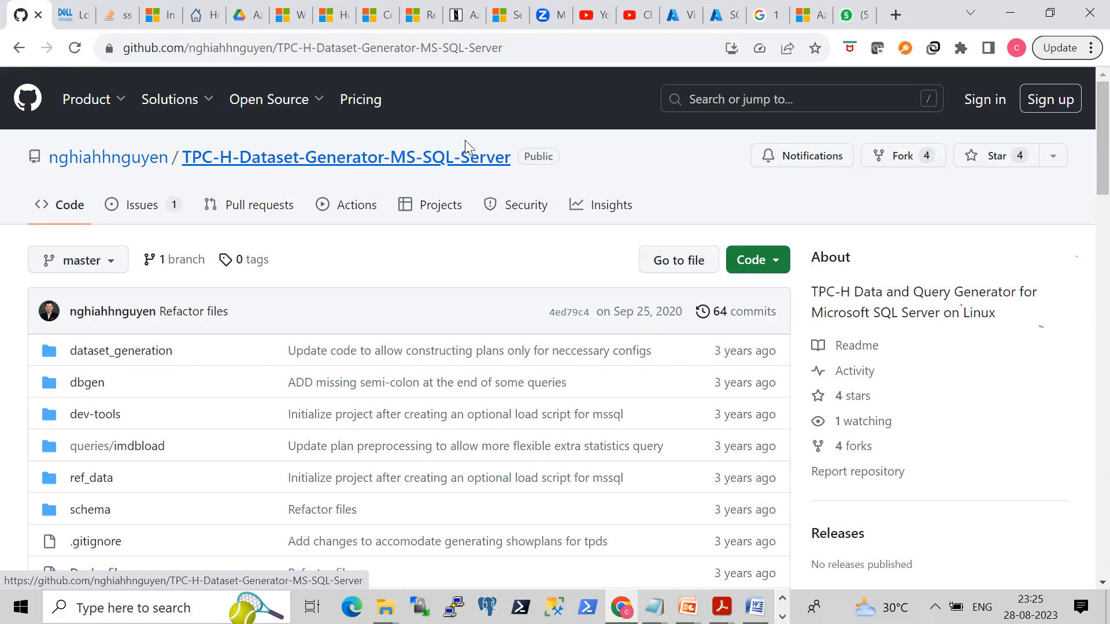
left_click(684, 16)
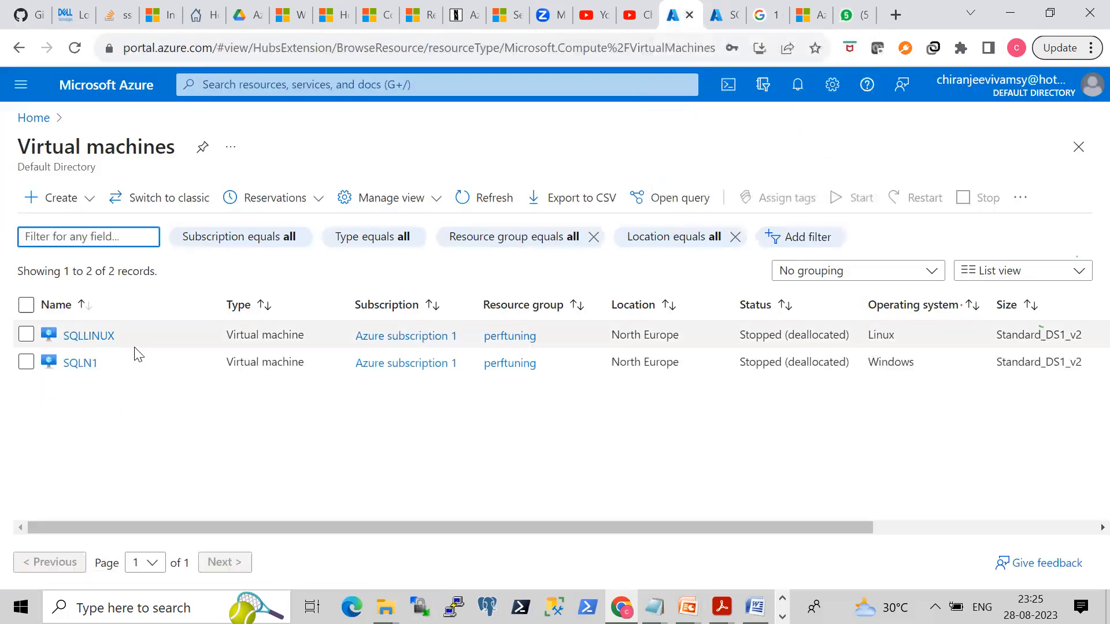